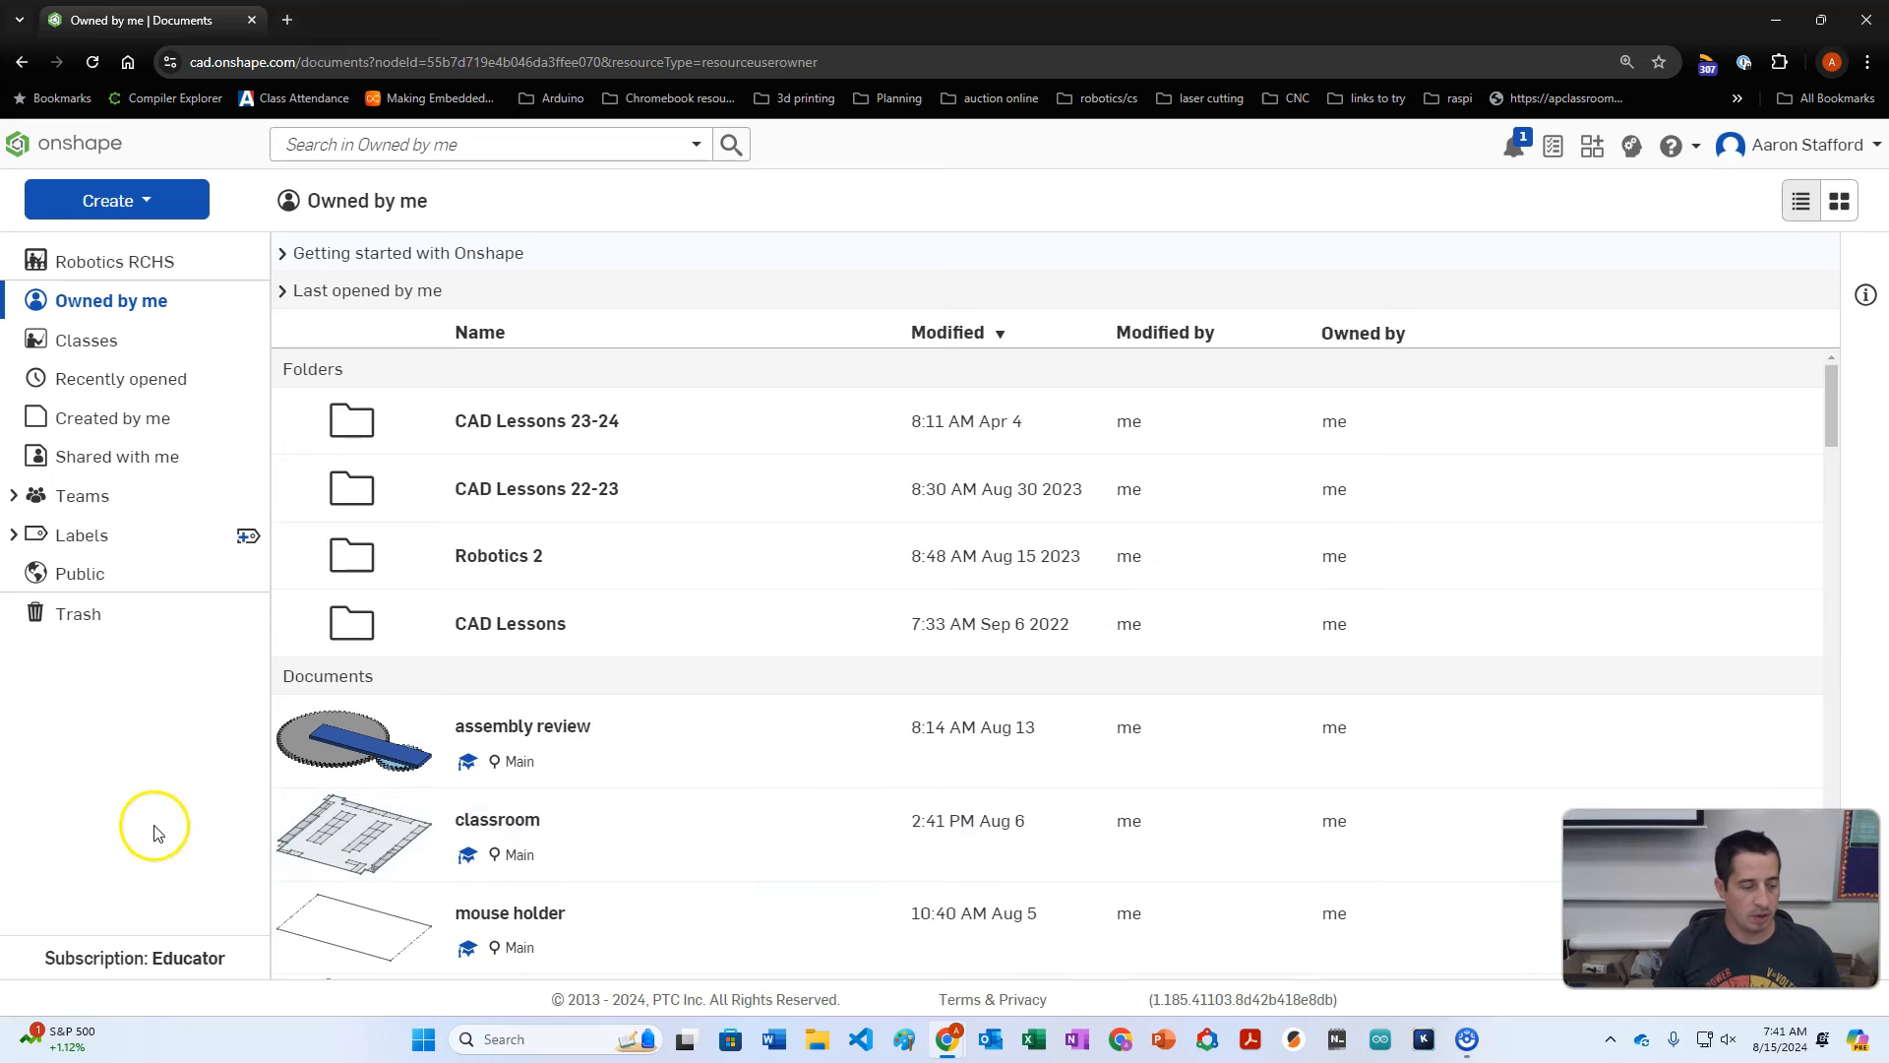
# Step: Browse the classes, recently opened documents and owned documents lists
pyautogui.click(341, 728)
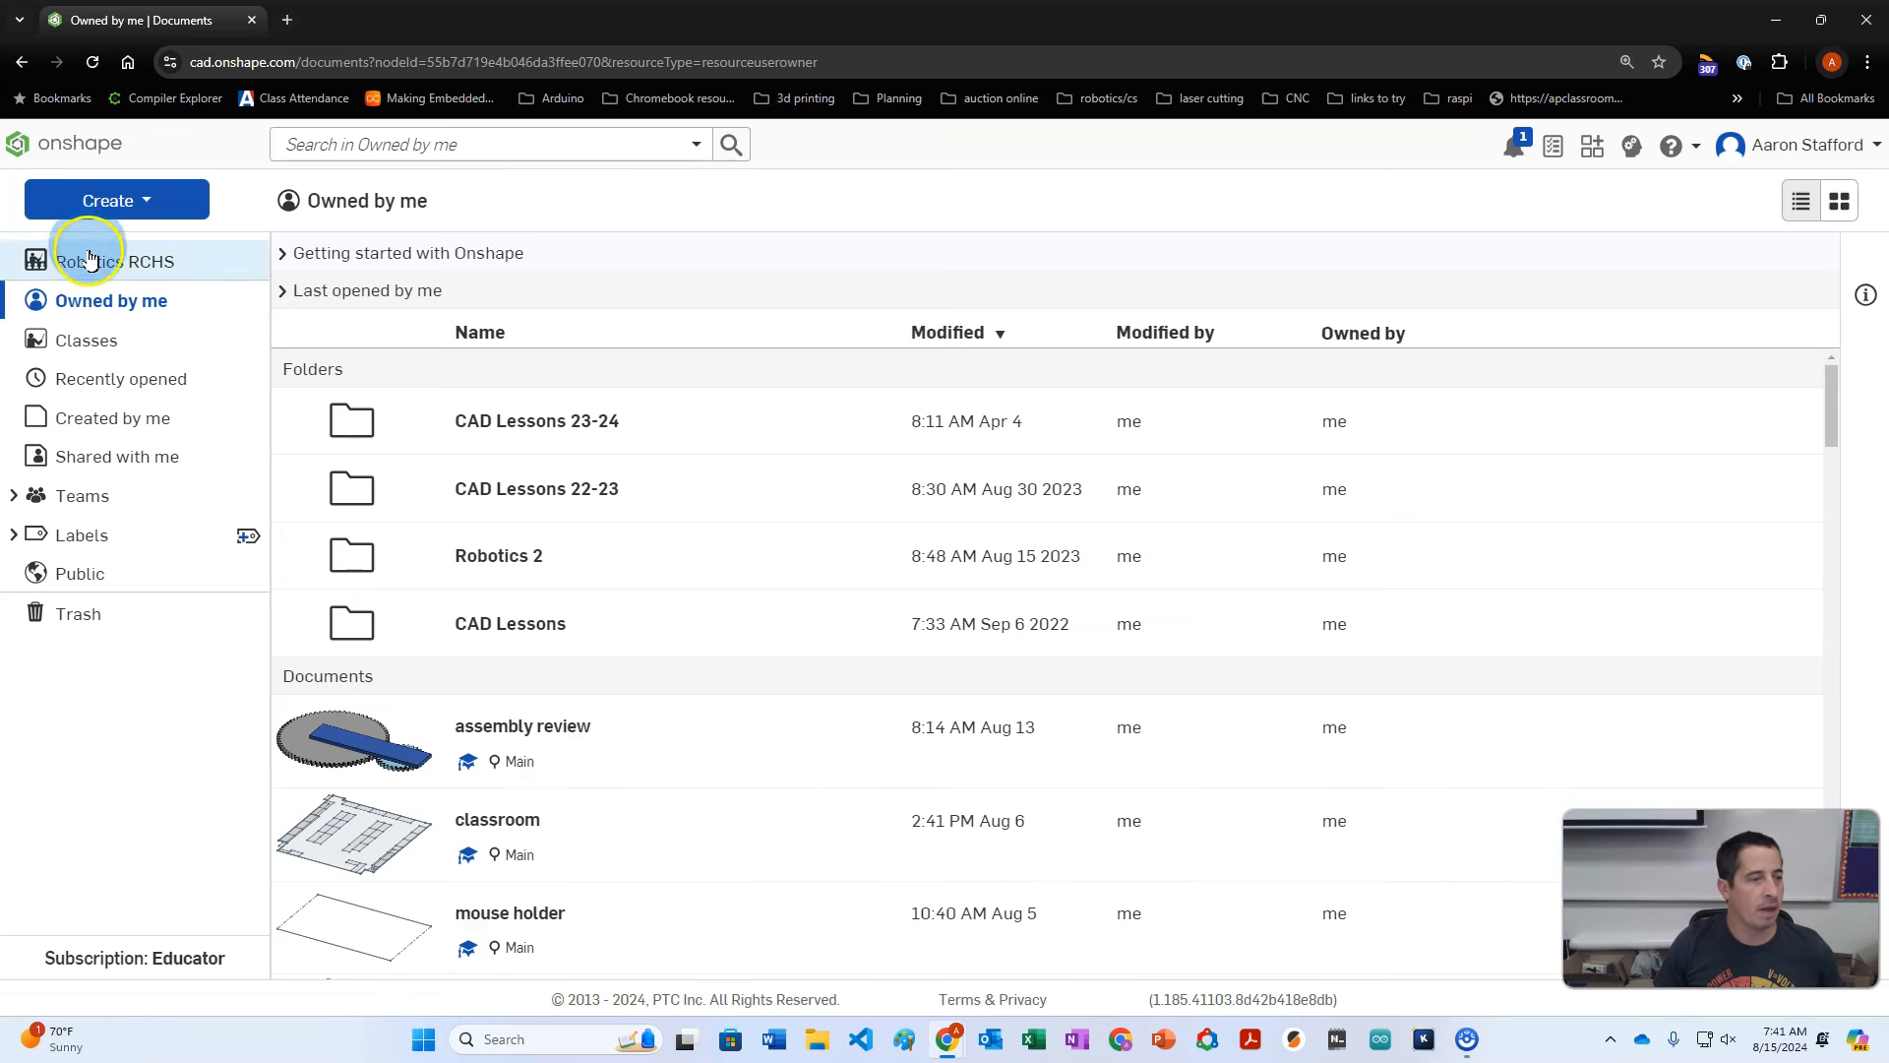
pyautogui.click(100, 345)
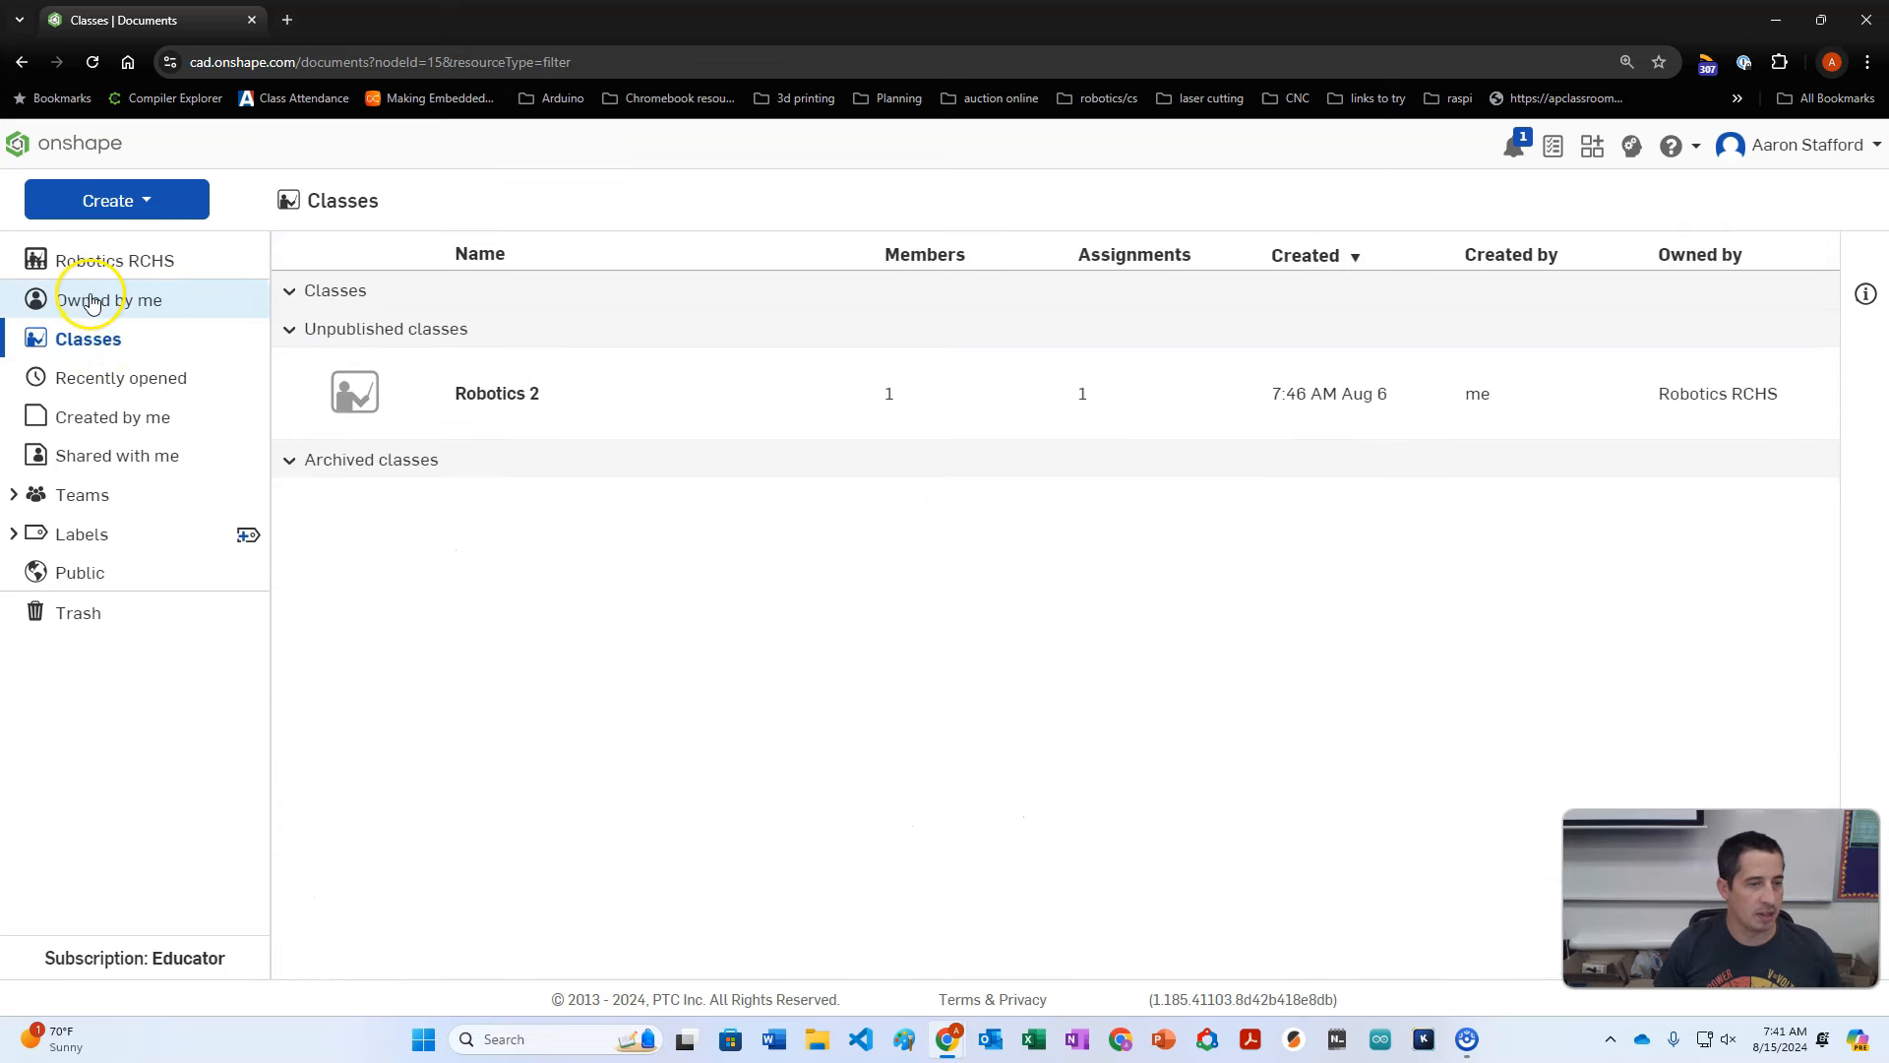
pyautogui.click(92, 302)
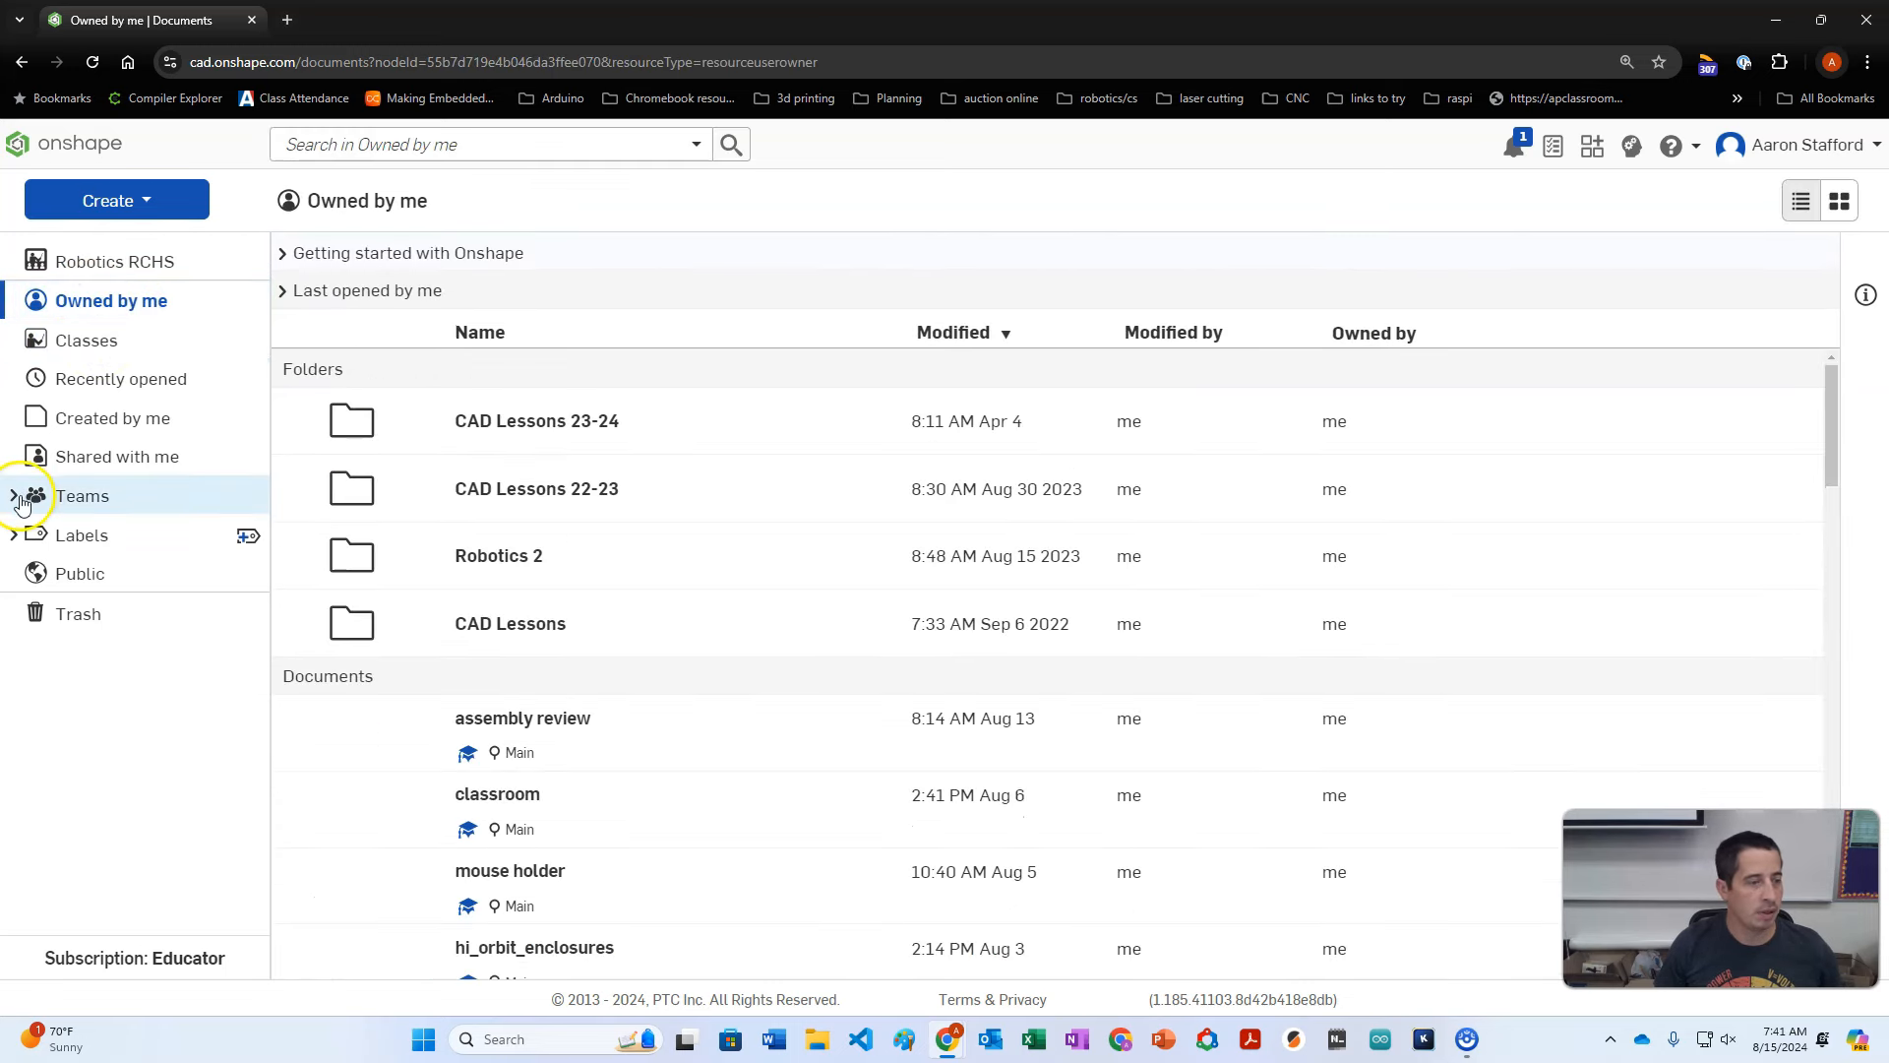
pyautogui.click(15, 498)
pyautogui.click(15, 500)
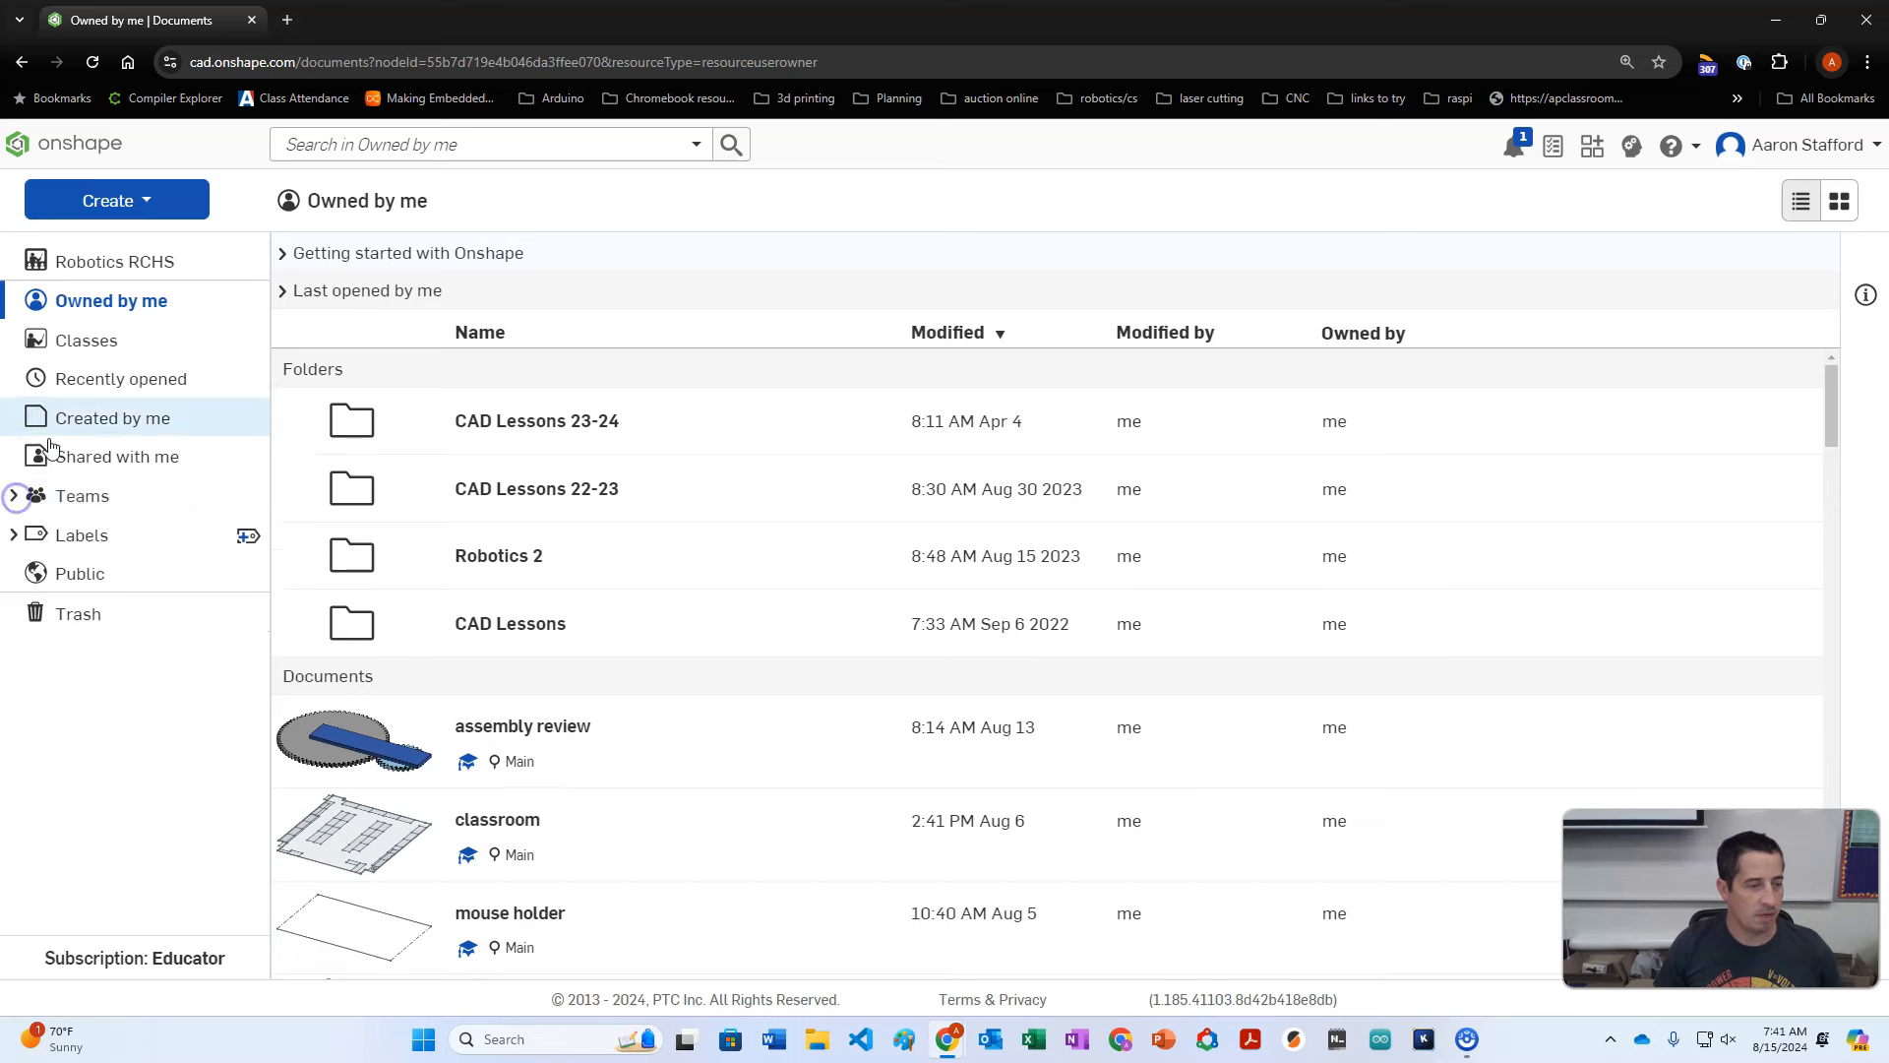
pyautogui.click(90, 395)
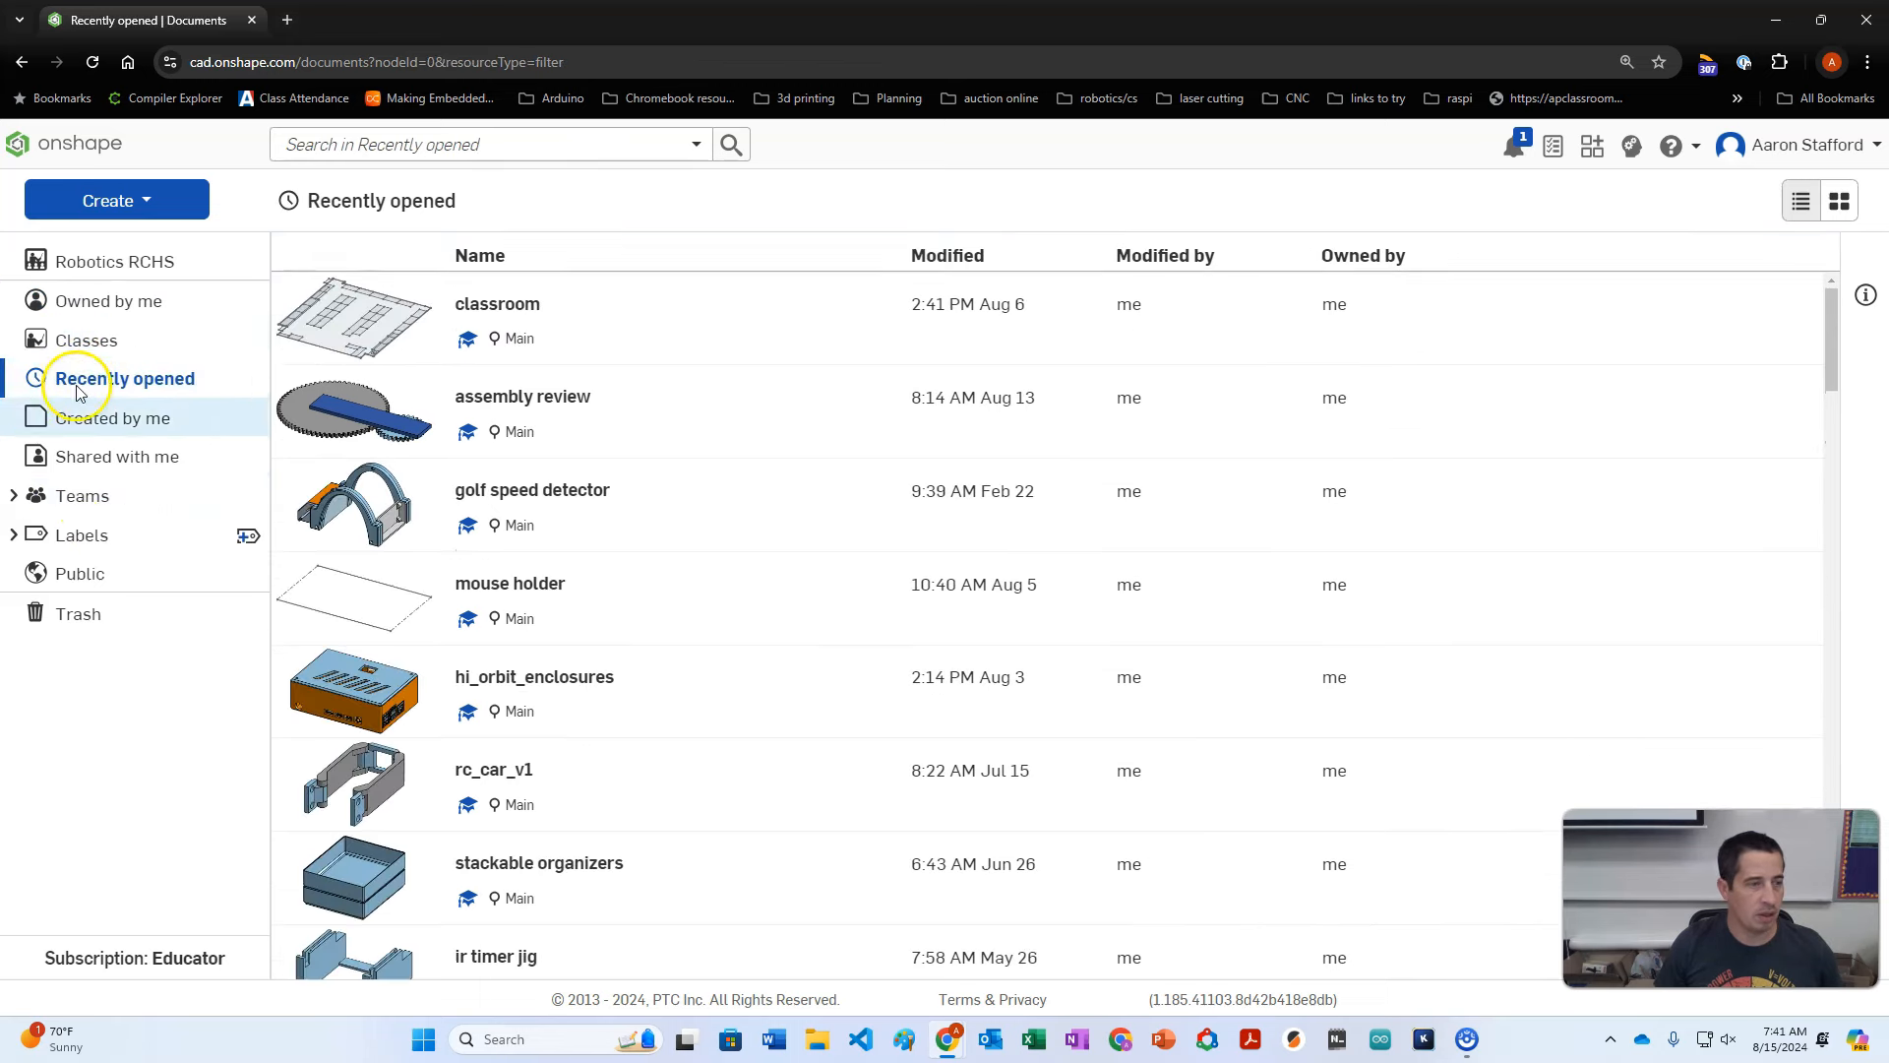
pyautogui.click(101, 302)
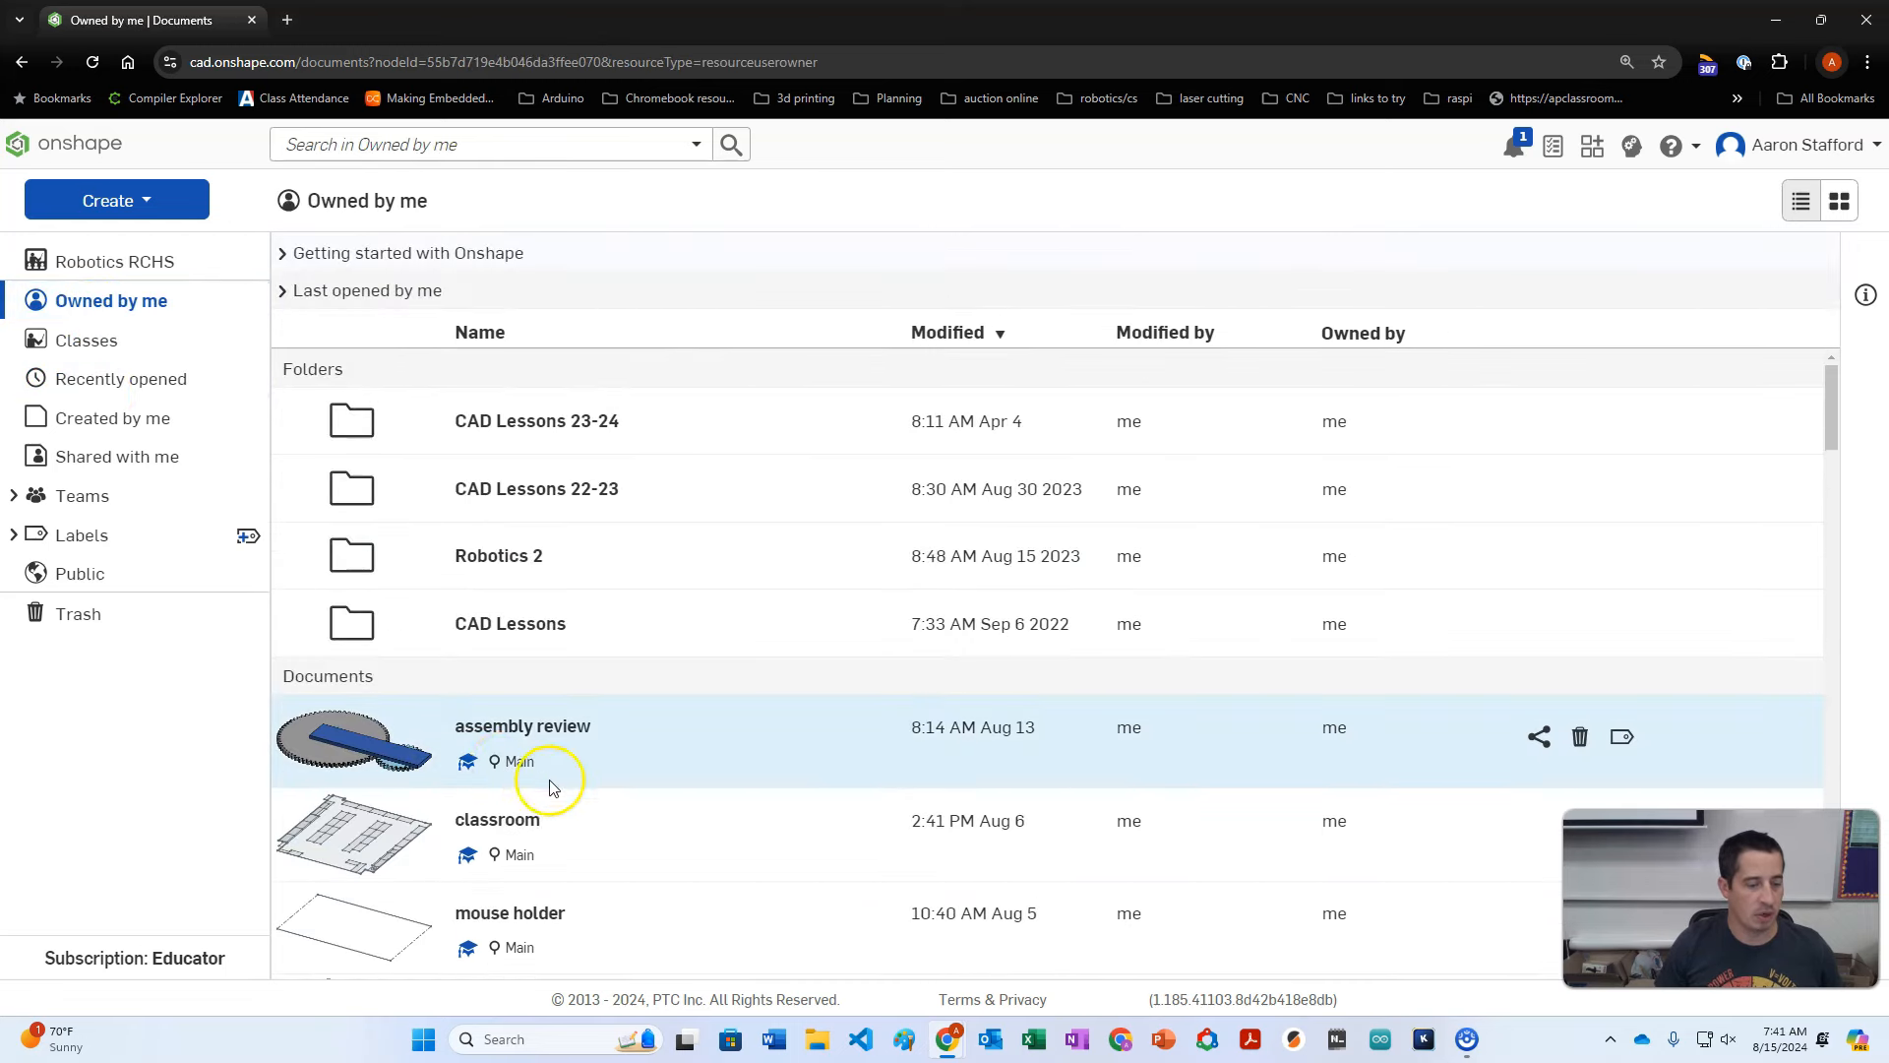
pyautogui.scroll(-4, 551, 836)
pyautogui.scroll(4, 548, 890)
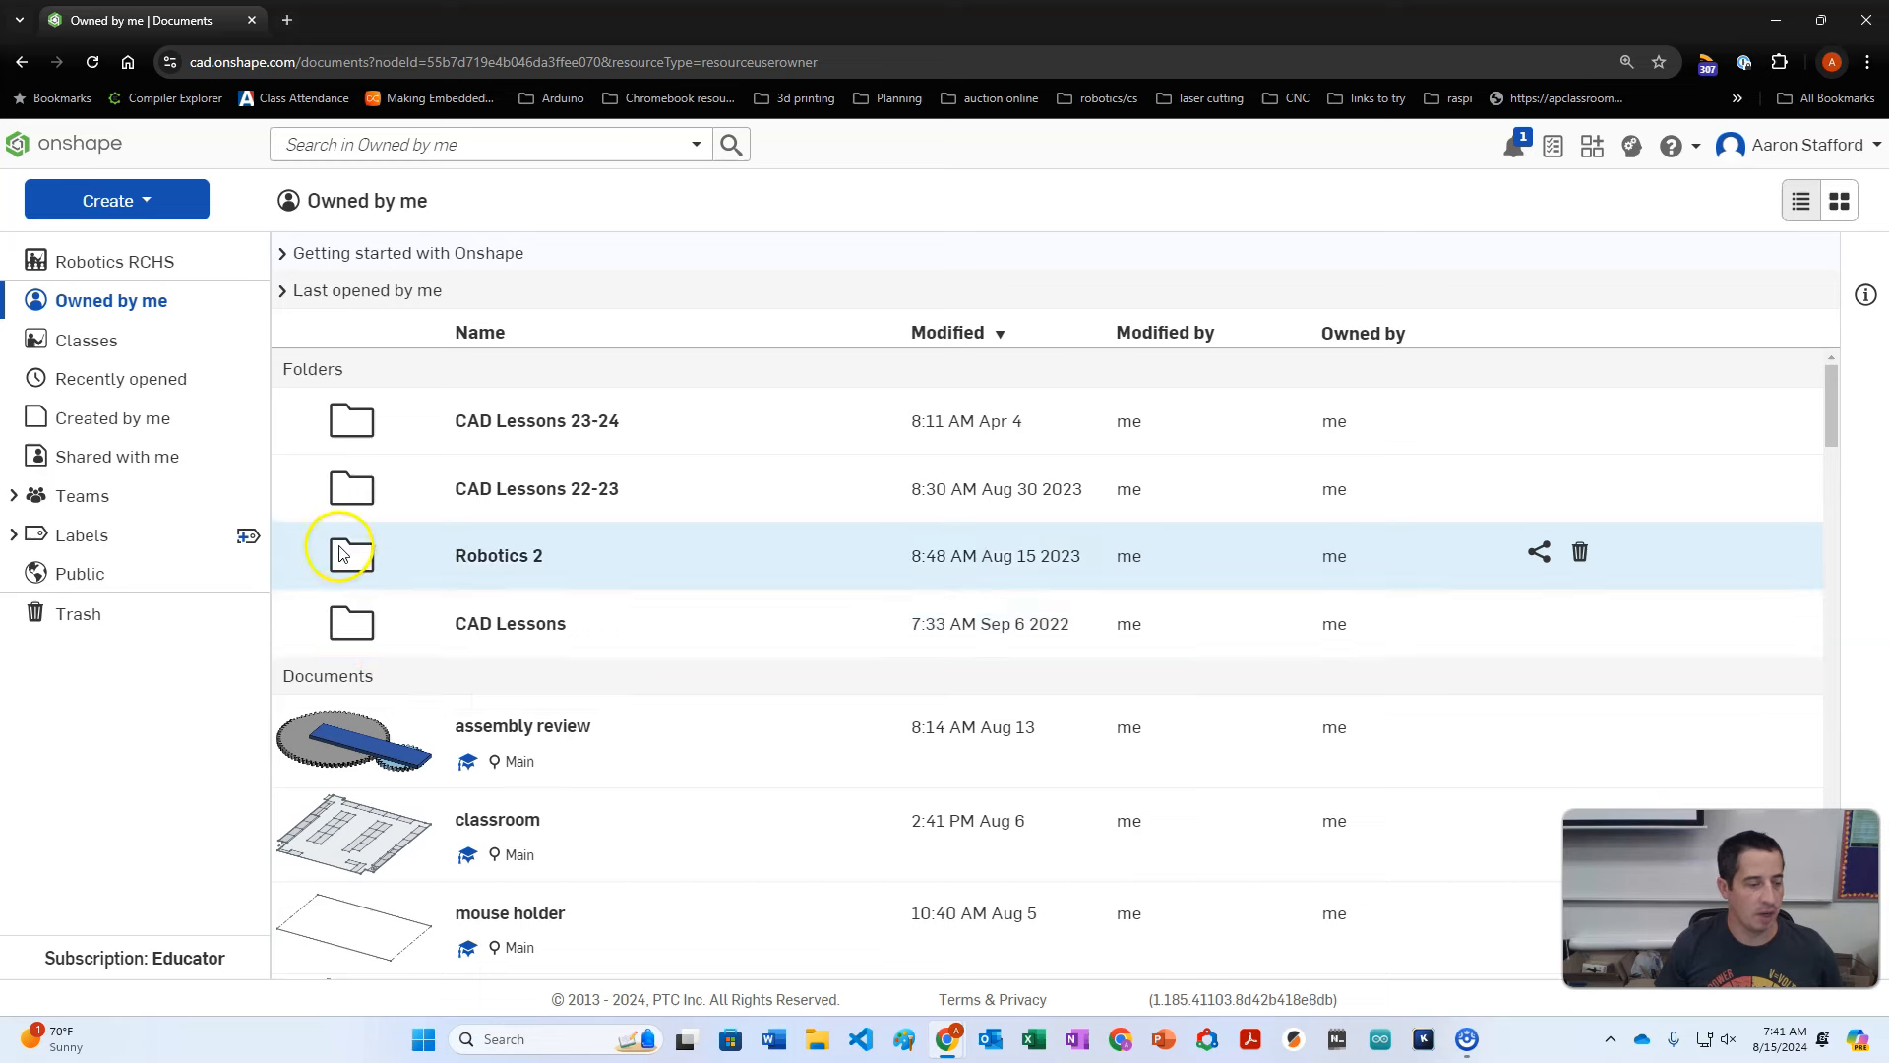
# Step: Create a new document named "Onshape - First Objects" in the owned documents location
pyautogui.click(159, 207)
pyautogui.click(102, 250)
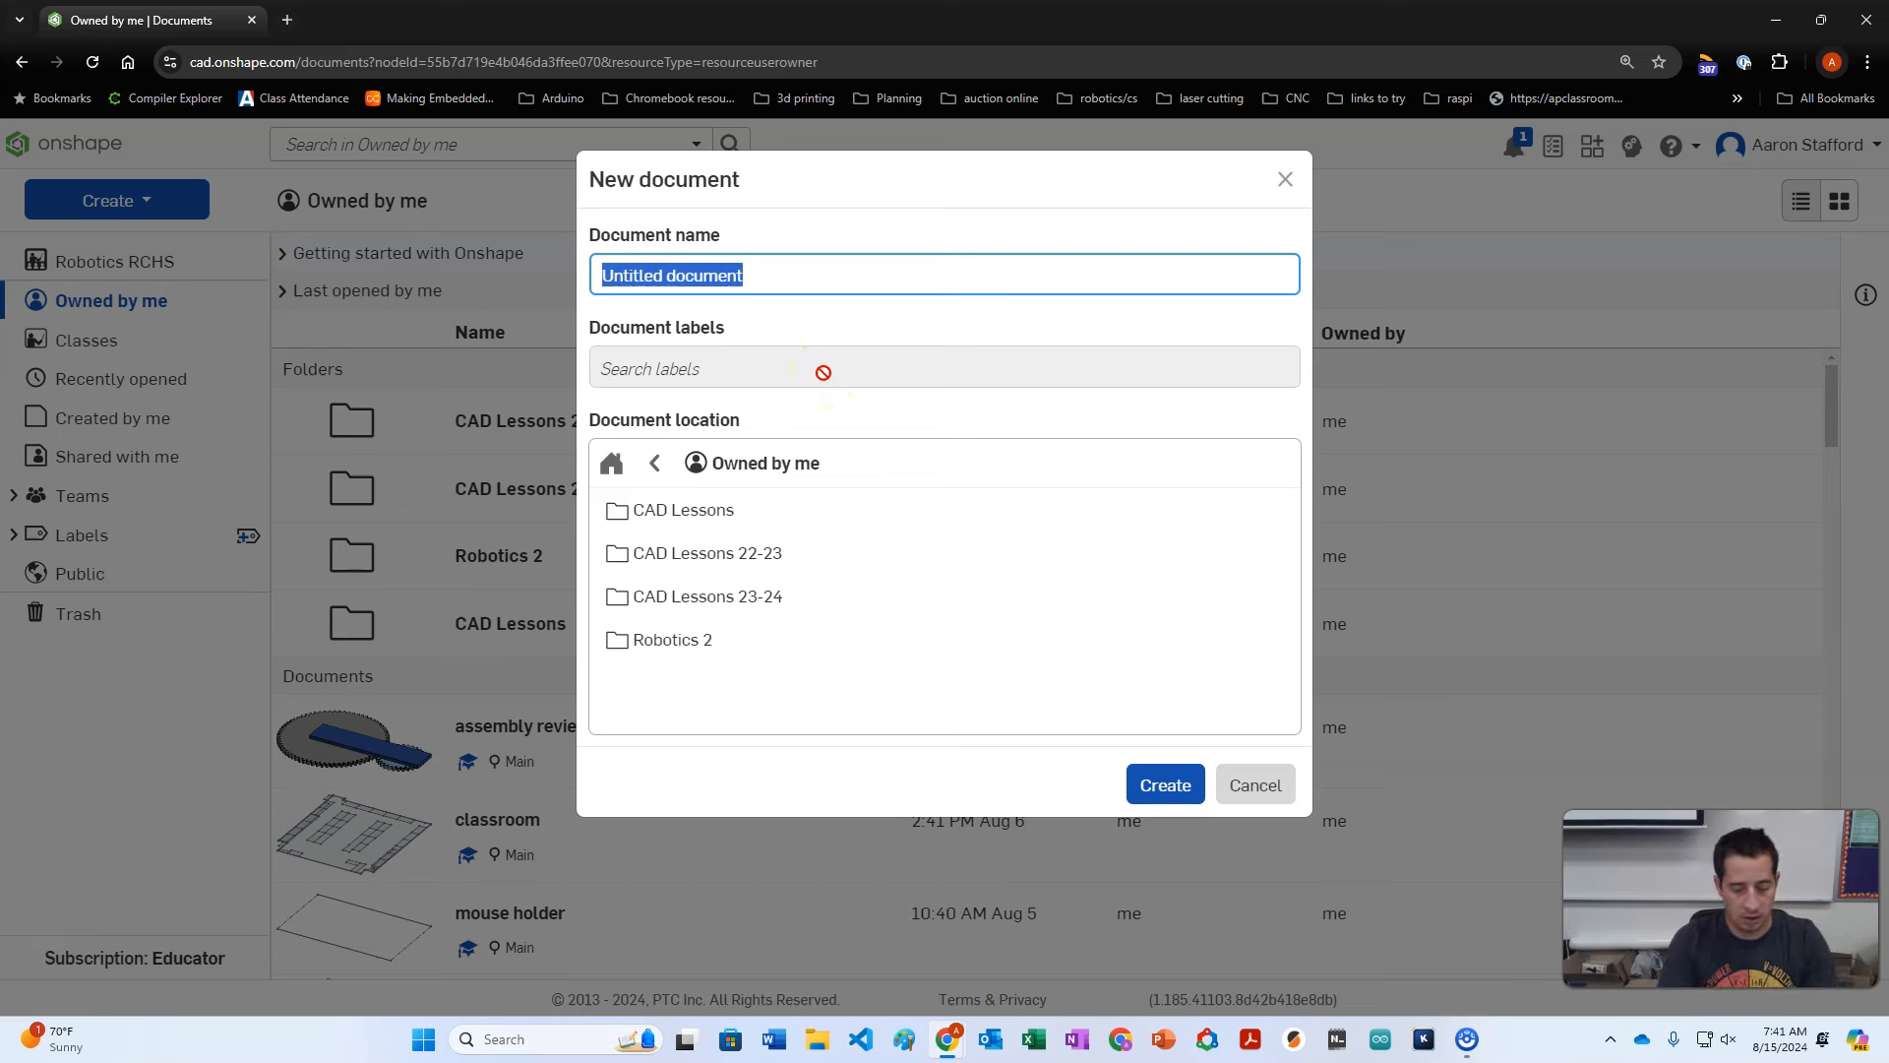
pyautogui.write('Onshape - First Objects')
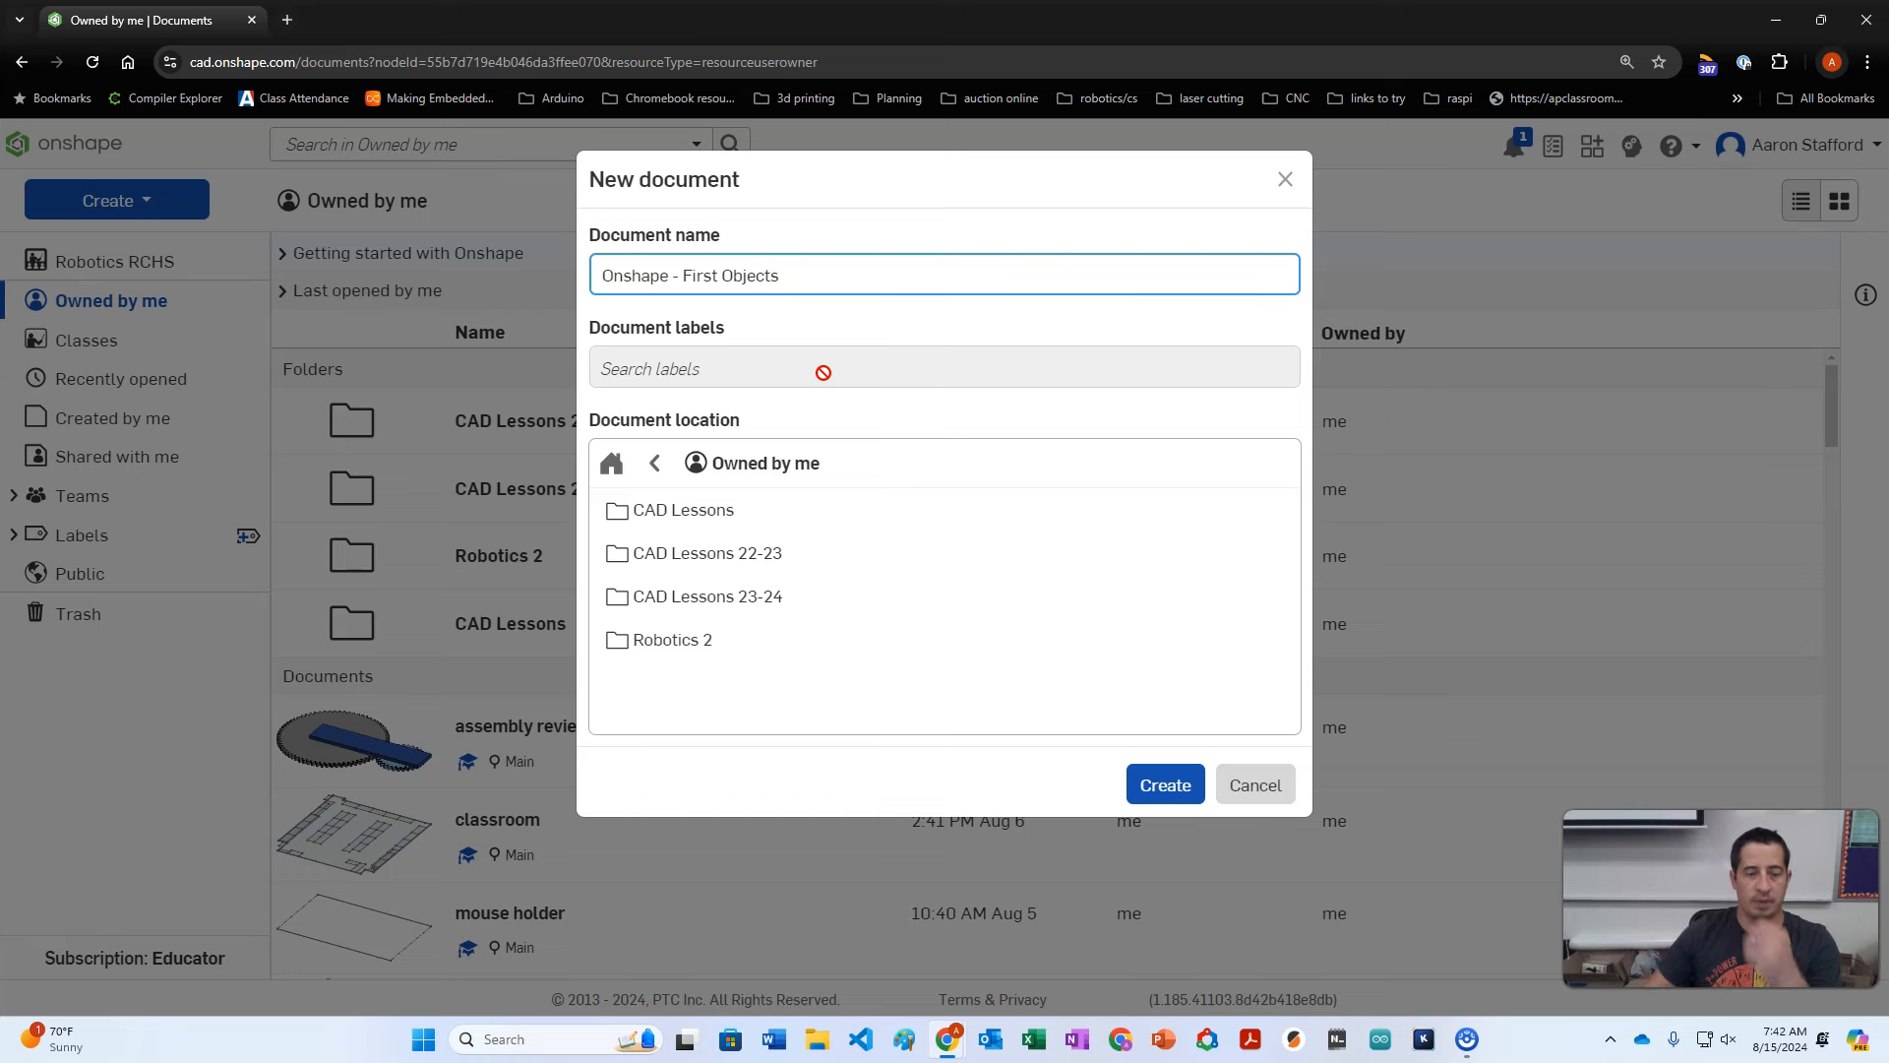
pyautogui.click(1163, 784)
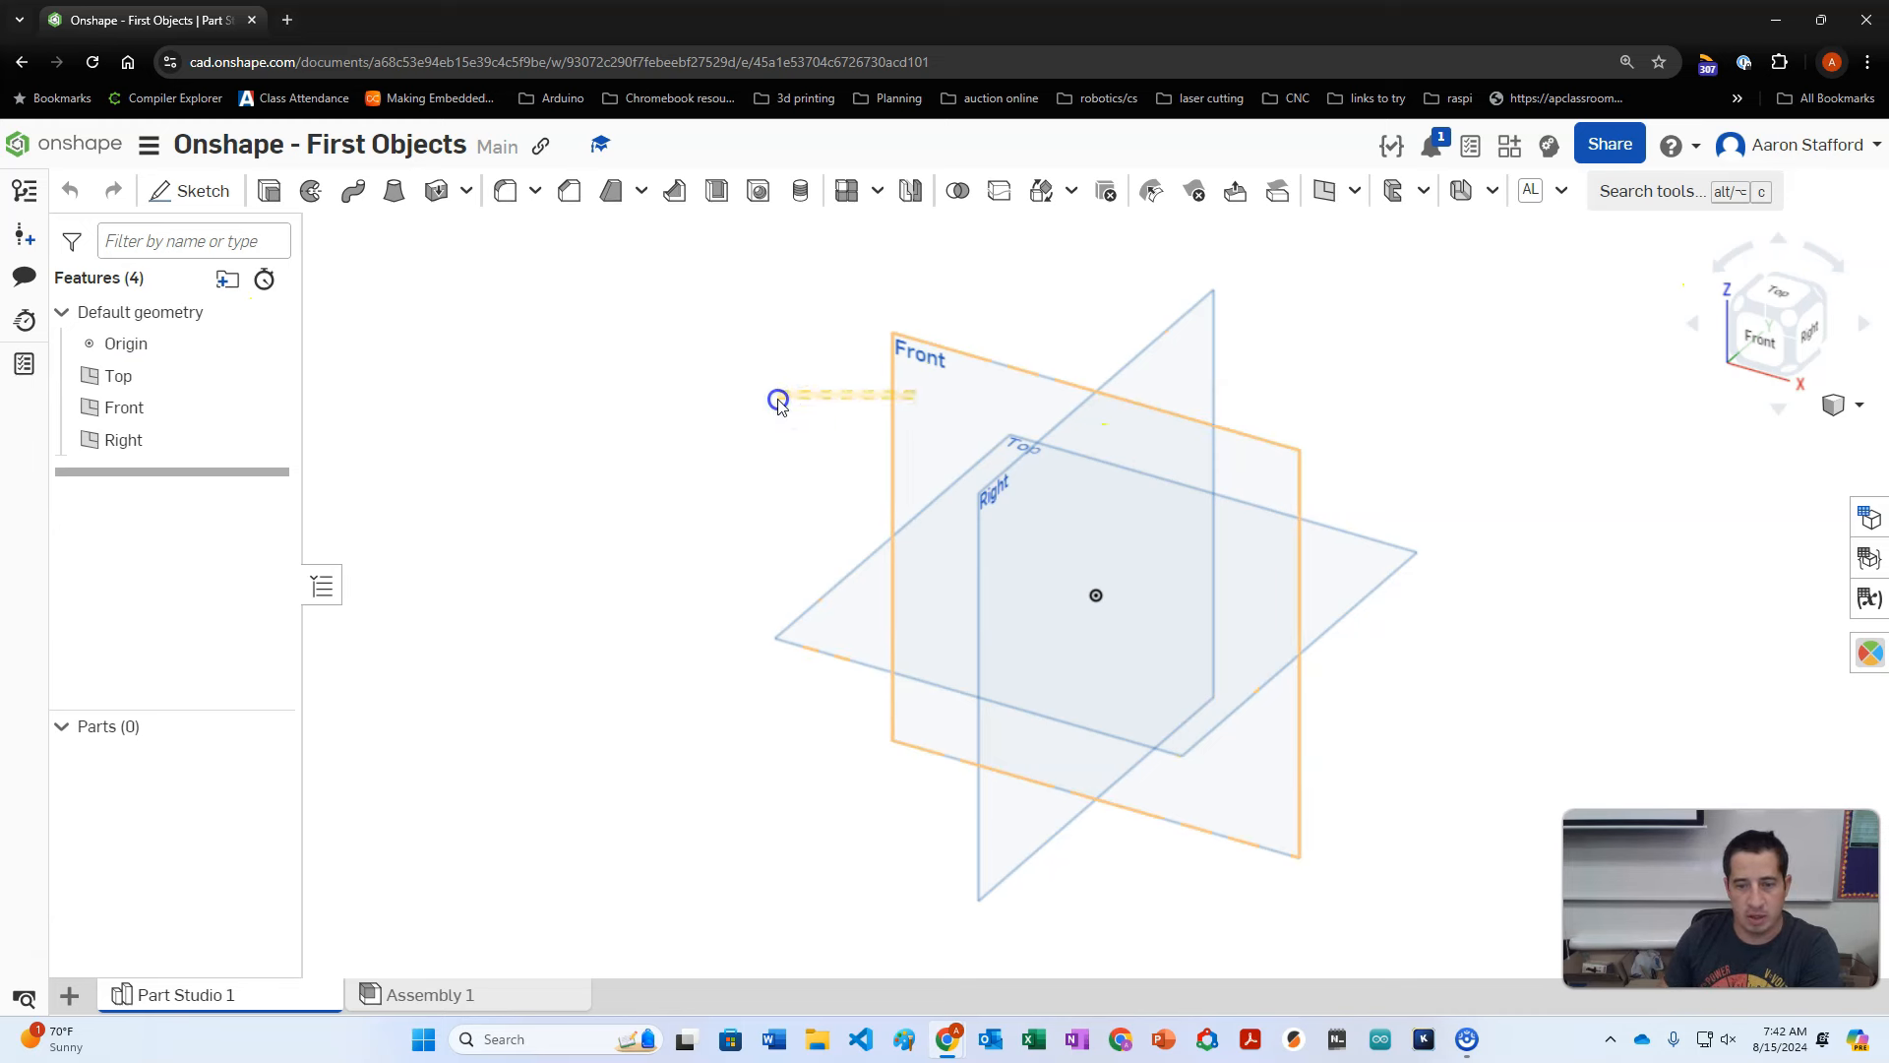
# Step: Resize the Front plane slightly by its corner handle beside the plane's label, and deselect the plane
pyautogui.click(945, 413)
pyautogui.moveTo(899, 349)
pyautogui.mouseDown()
pyautogui.moveTo(870, 313)
pyautogui.moveTo(882, 287)
pyautogui.moveTo(889, 343)
pyautogui.mouseUp()
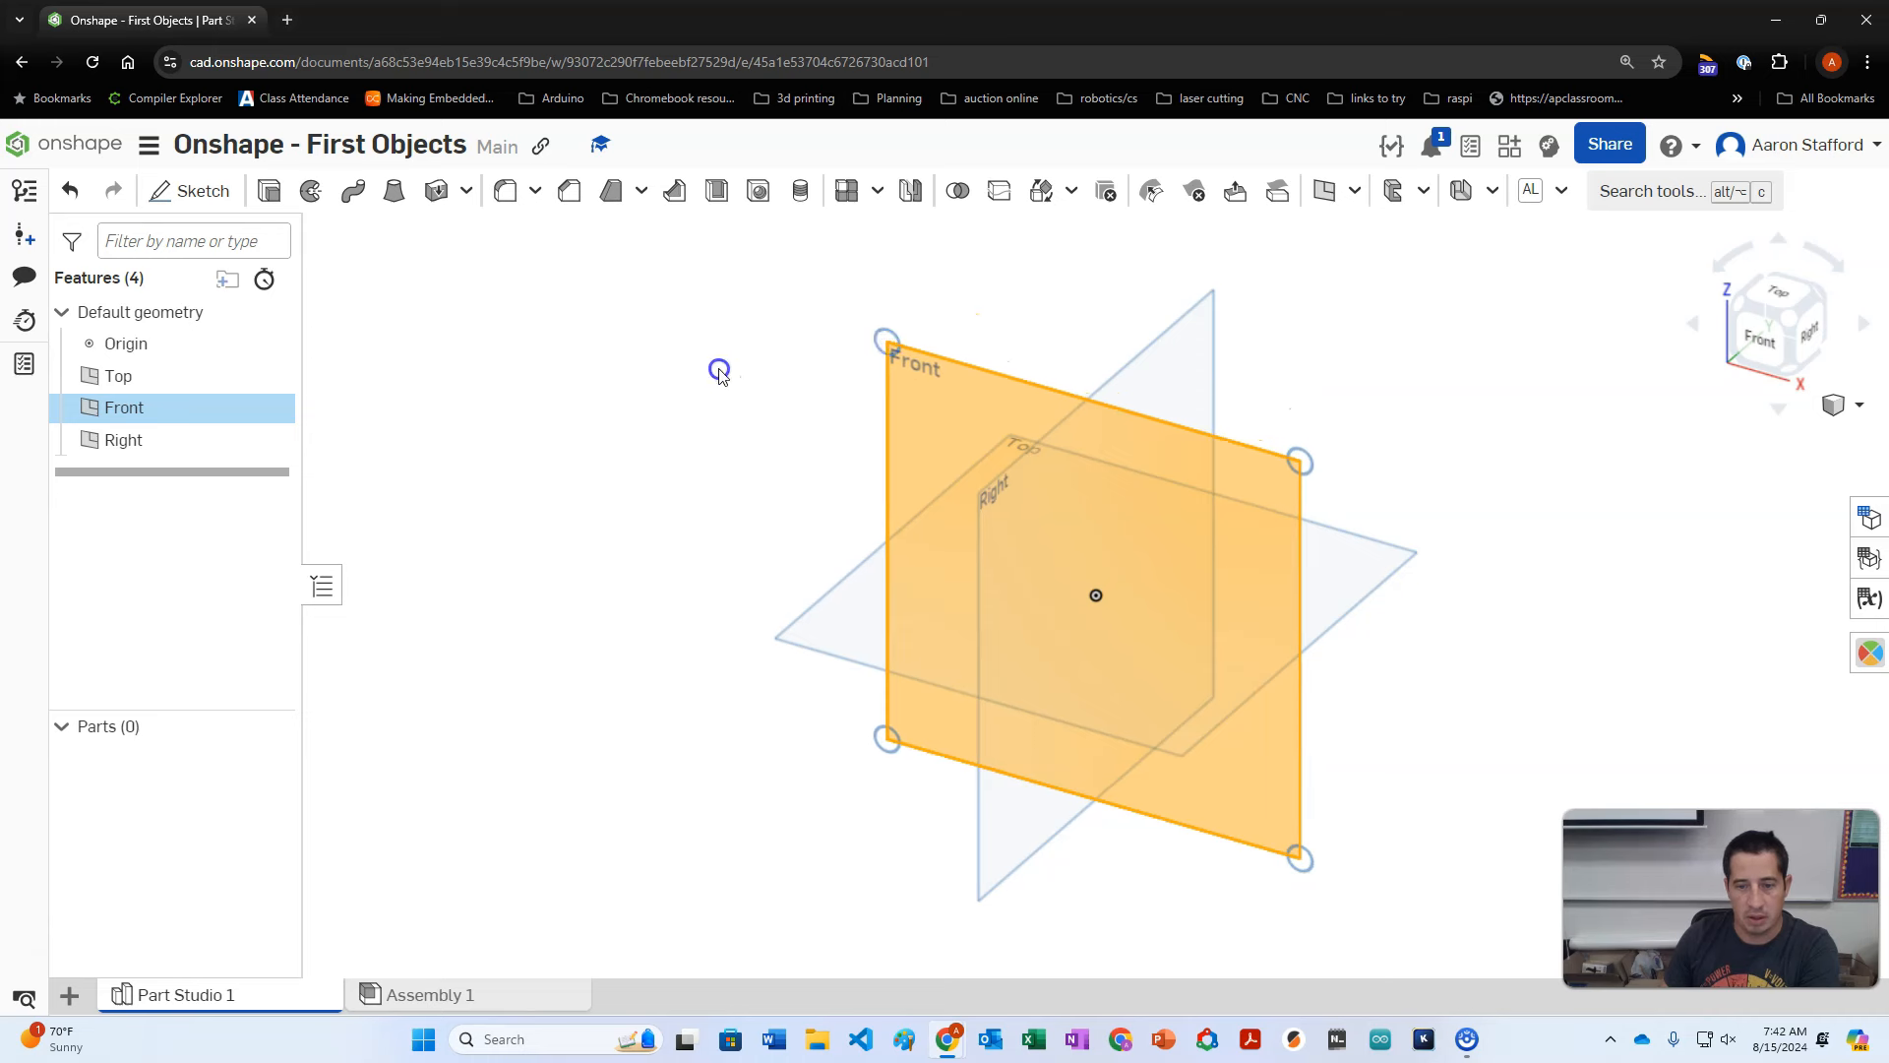
pyautogui.click(719, 372)
pyautogui.moveTo(1374, 535)
pyautogui.mouseDown(button='right')
pyautogui.moveTo(1278, 535)
pyautogui.moveTo(1426, 492)
pyautogui.moveTo(1395, 519)
pyautogui.mouseUp(button='right')
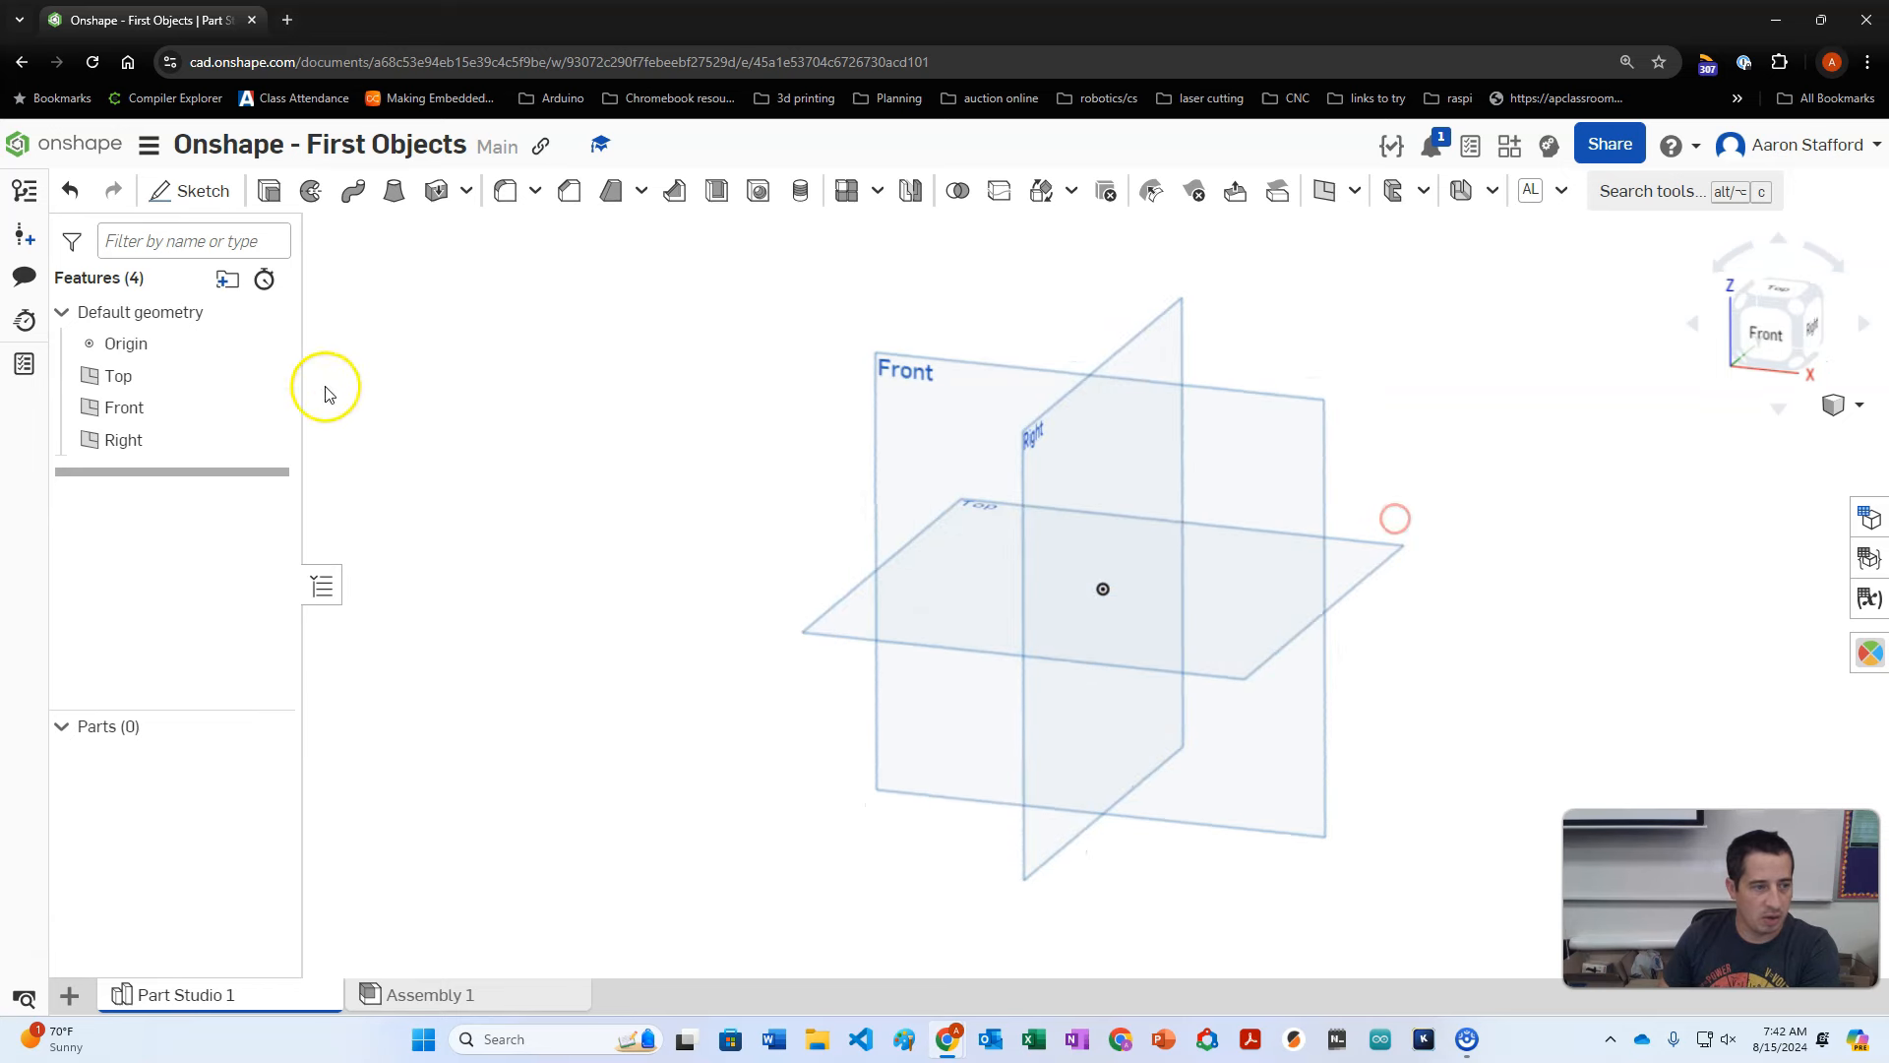
# Step: Hide the origin and the Top, Front and Right planes, and show them all again
pyautogui.click(268, 346)
pyautogui.click(269, 377)
pyautogui.click(272, 418)
pyautogui.click(271, 439)
pyautogui.click(271, 408)
pyautogui.click(273, 440)
pyautogui.click(270, 378)
pyautogui.click(271, 346)
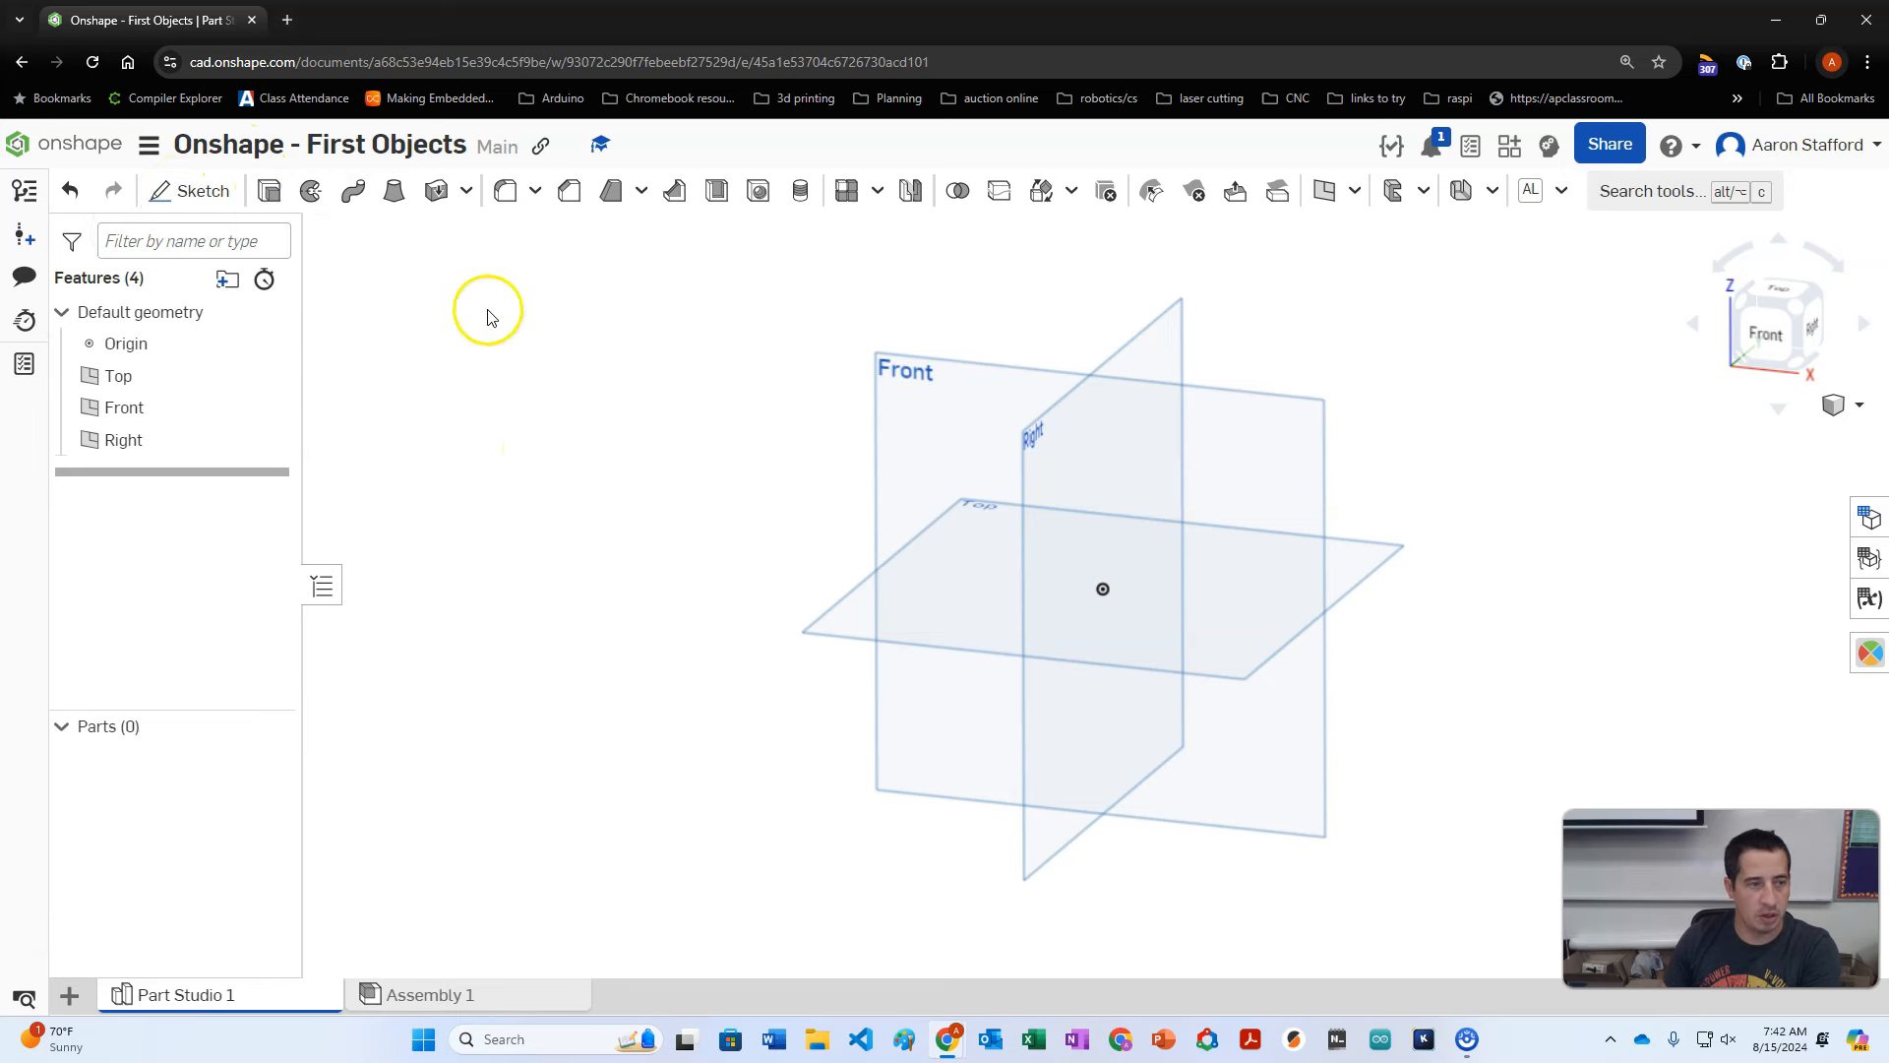
# Step: Start a new sketch on the Top plane
pyautogui.click(202, 192)
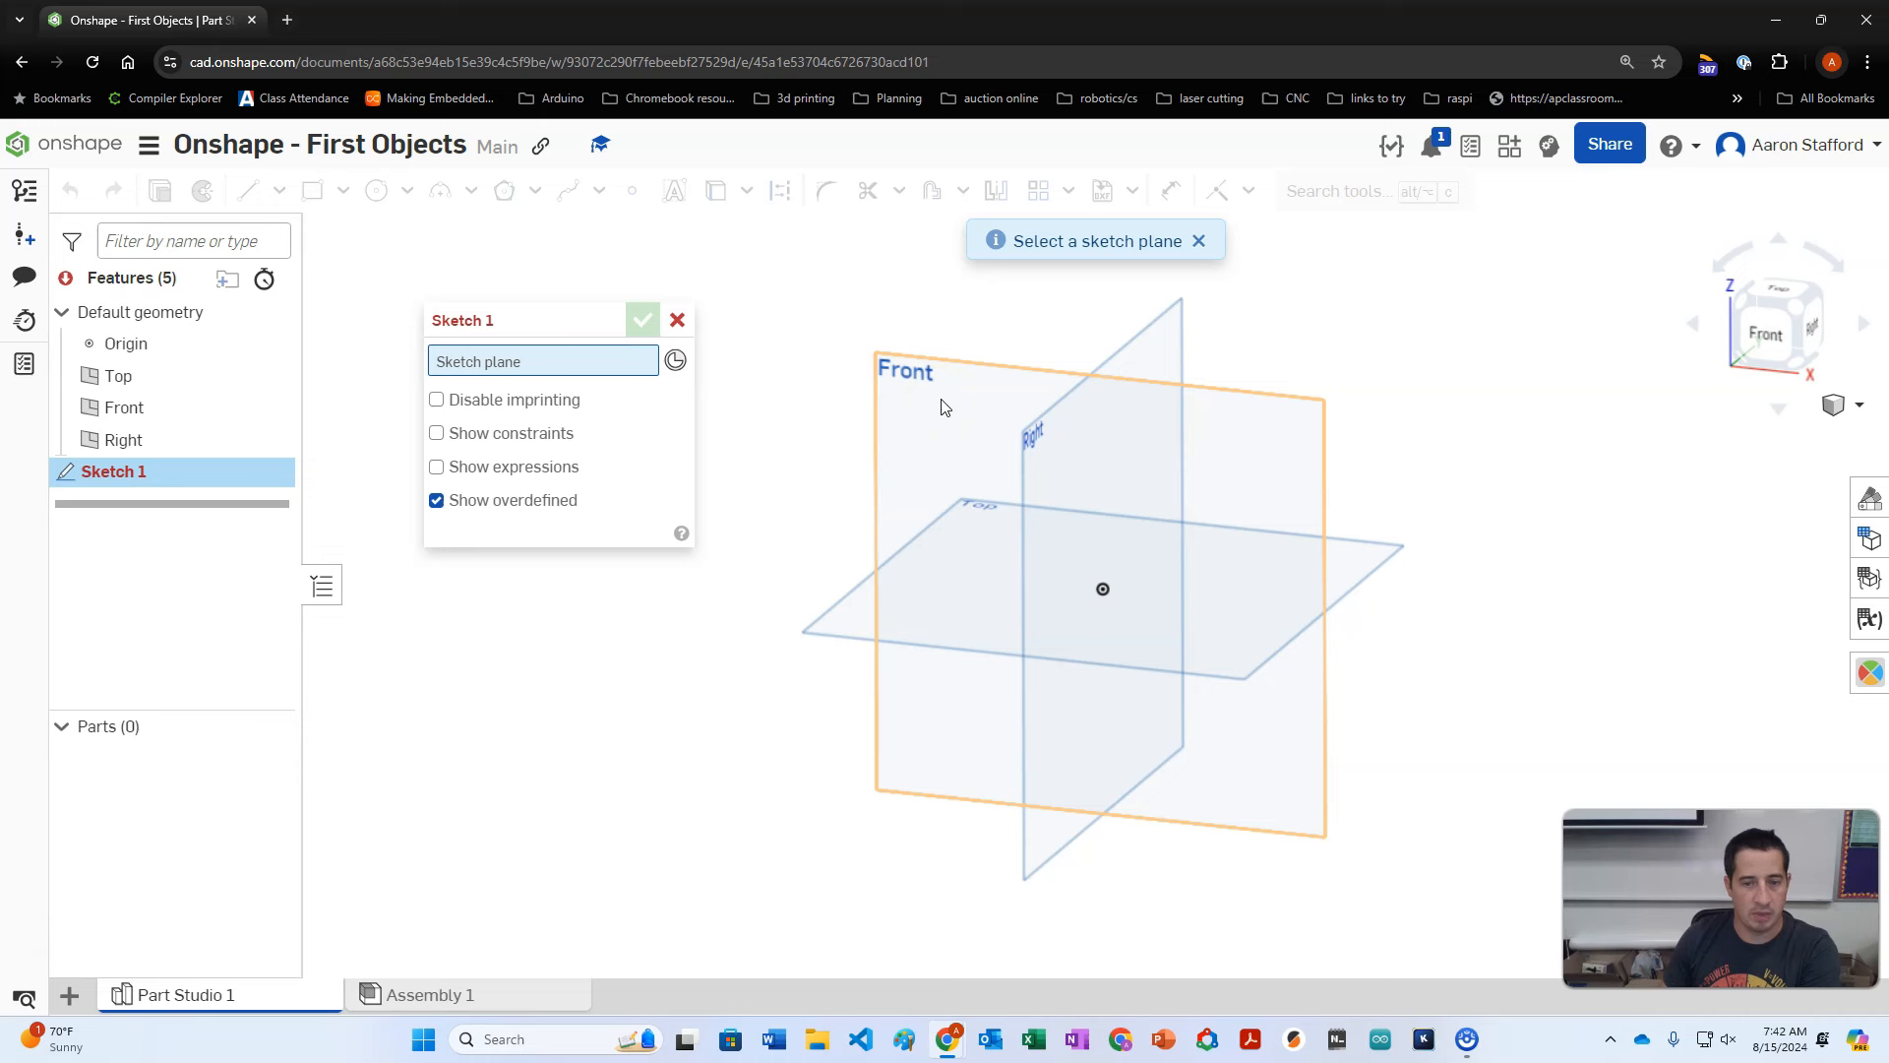
pyautogui.click(928, 627)
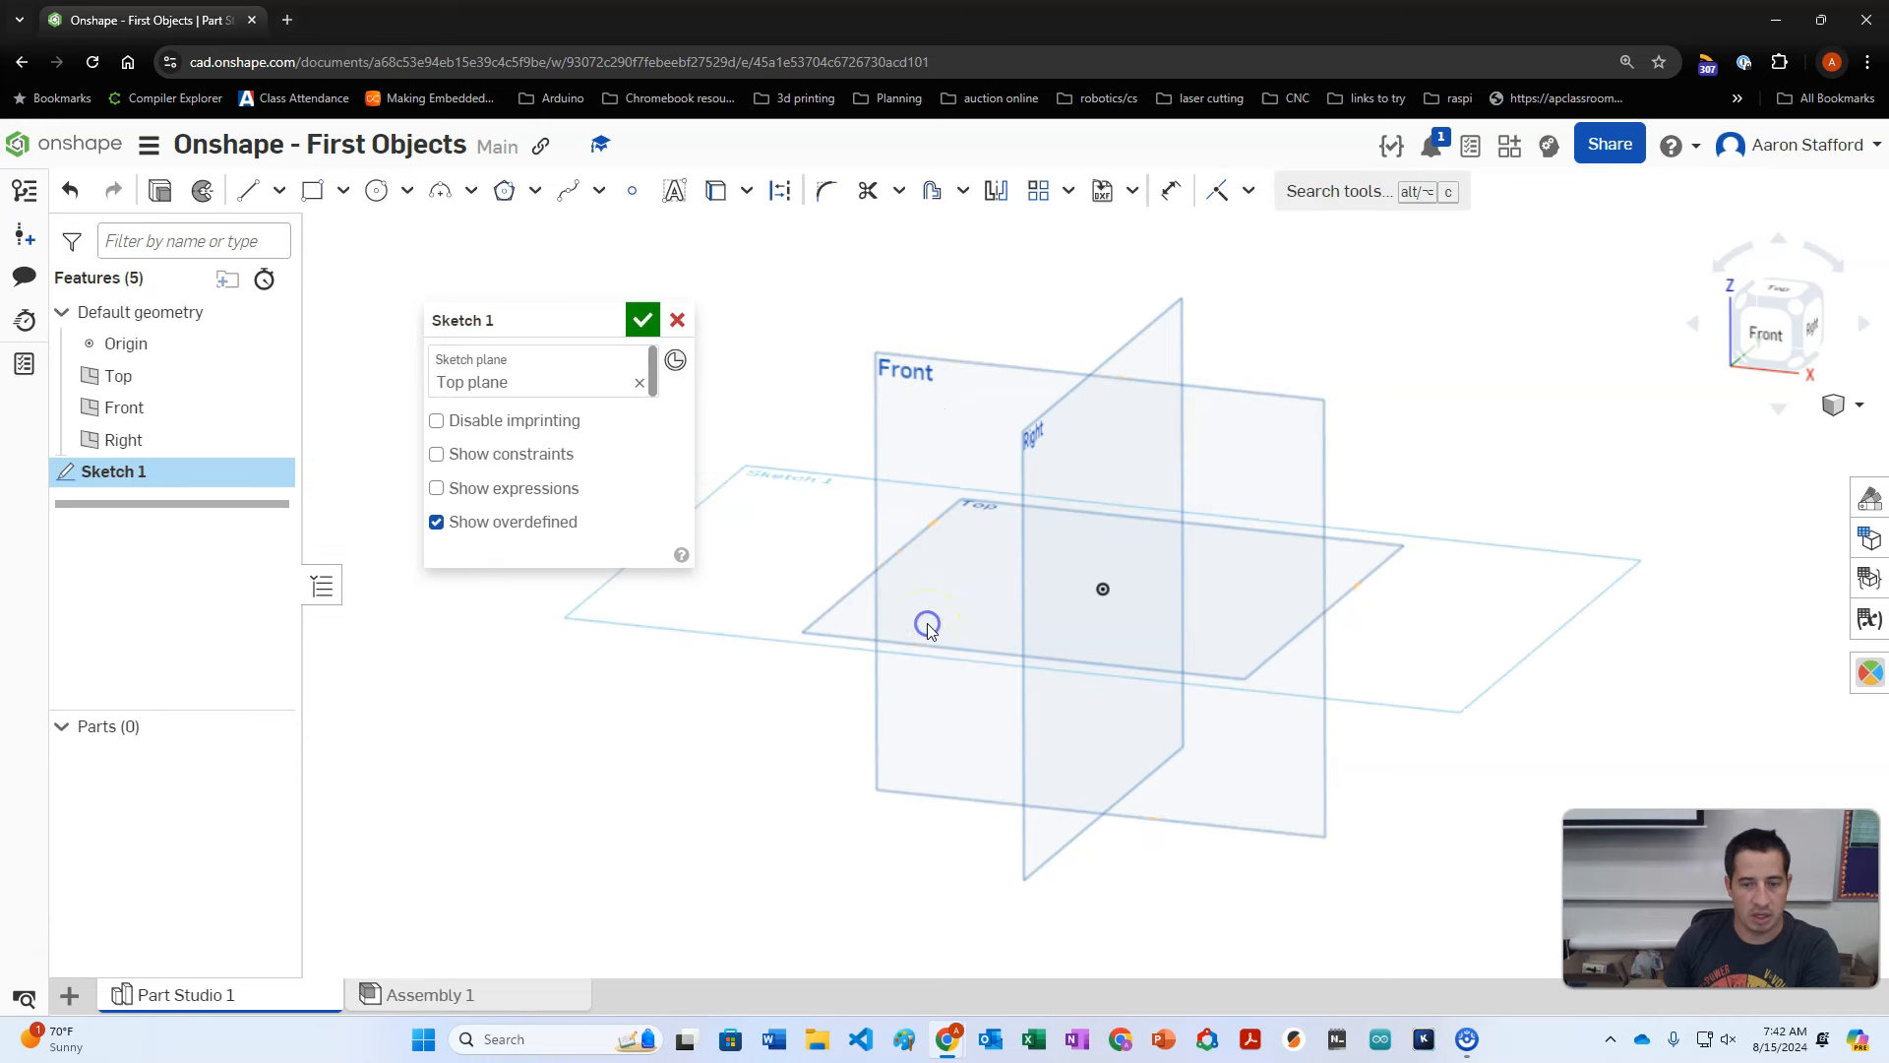
# Step: Switch the sketch plane to Front, to Right and back to the Top plane
pyautogui.click(640, 383)
pyautogui.click(899, 433)
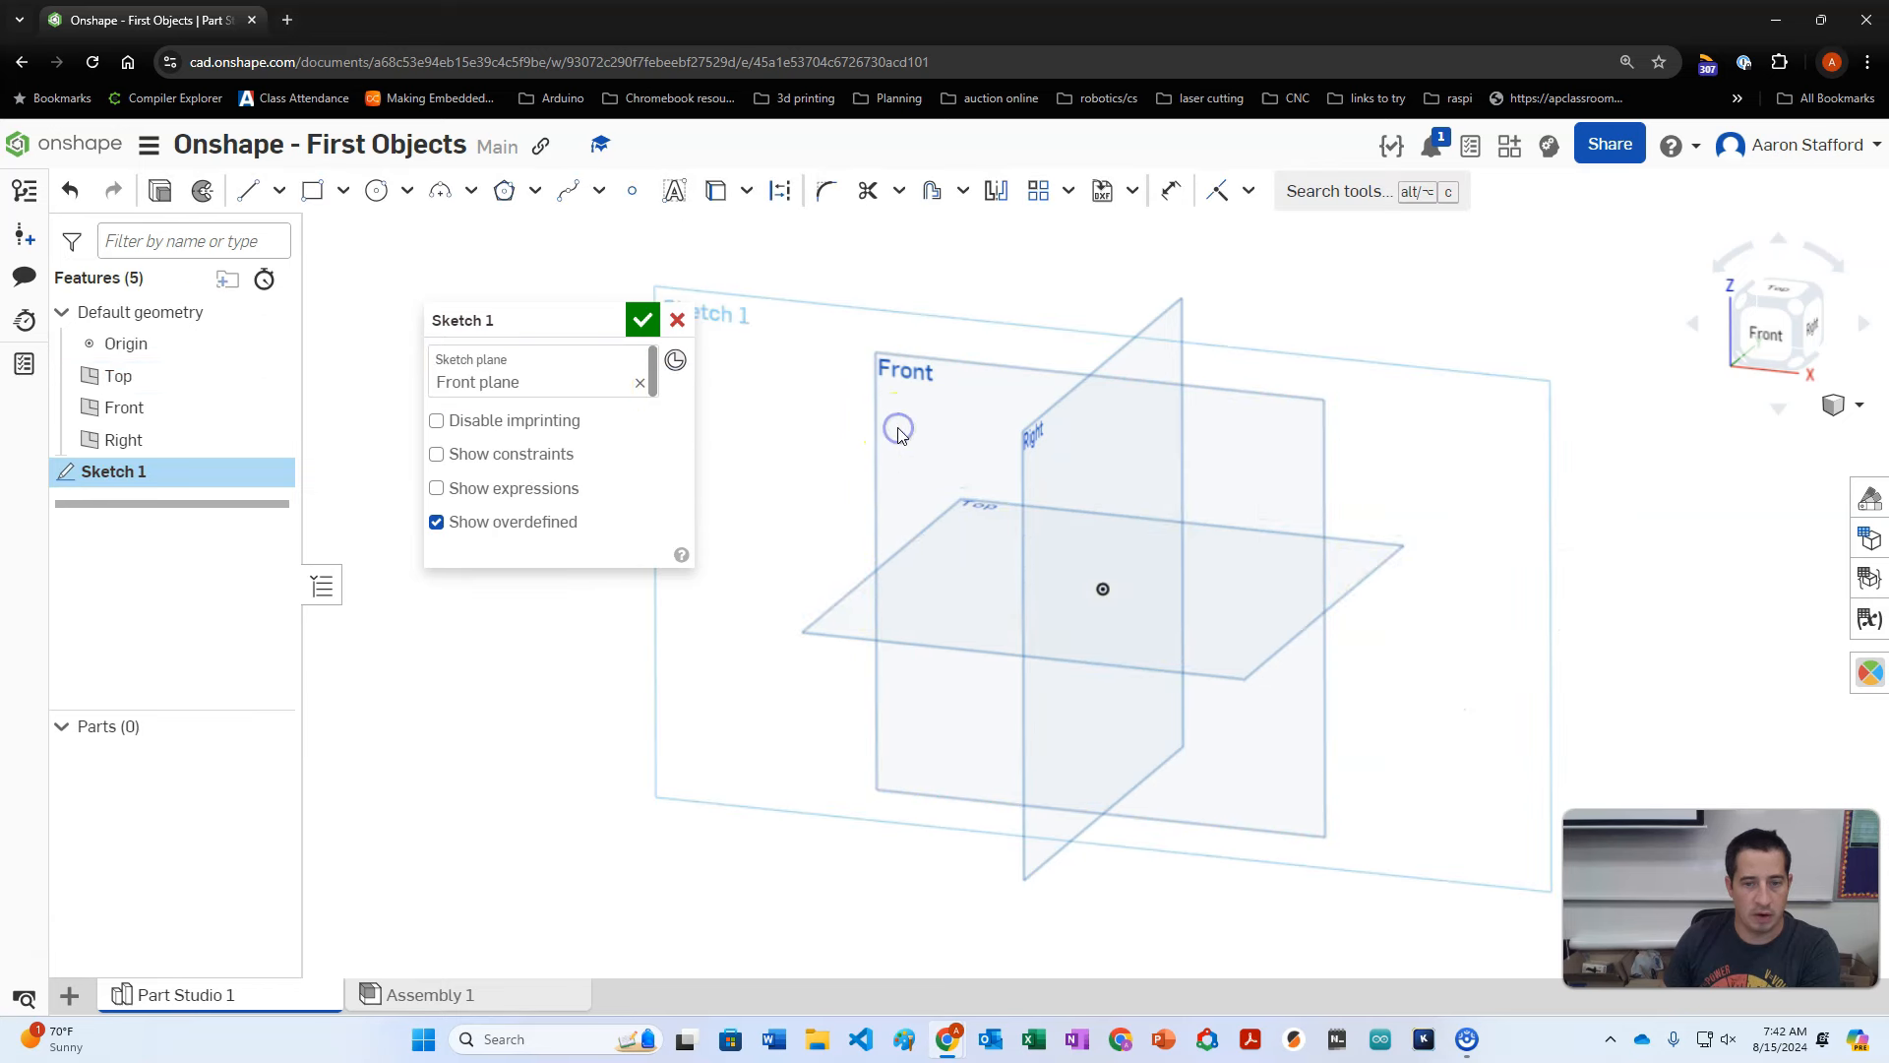
pyautogui.click(640, 383)
pyautogui.moveTo(800, 433); pyautogui.dragTo(905, 450, button='right')
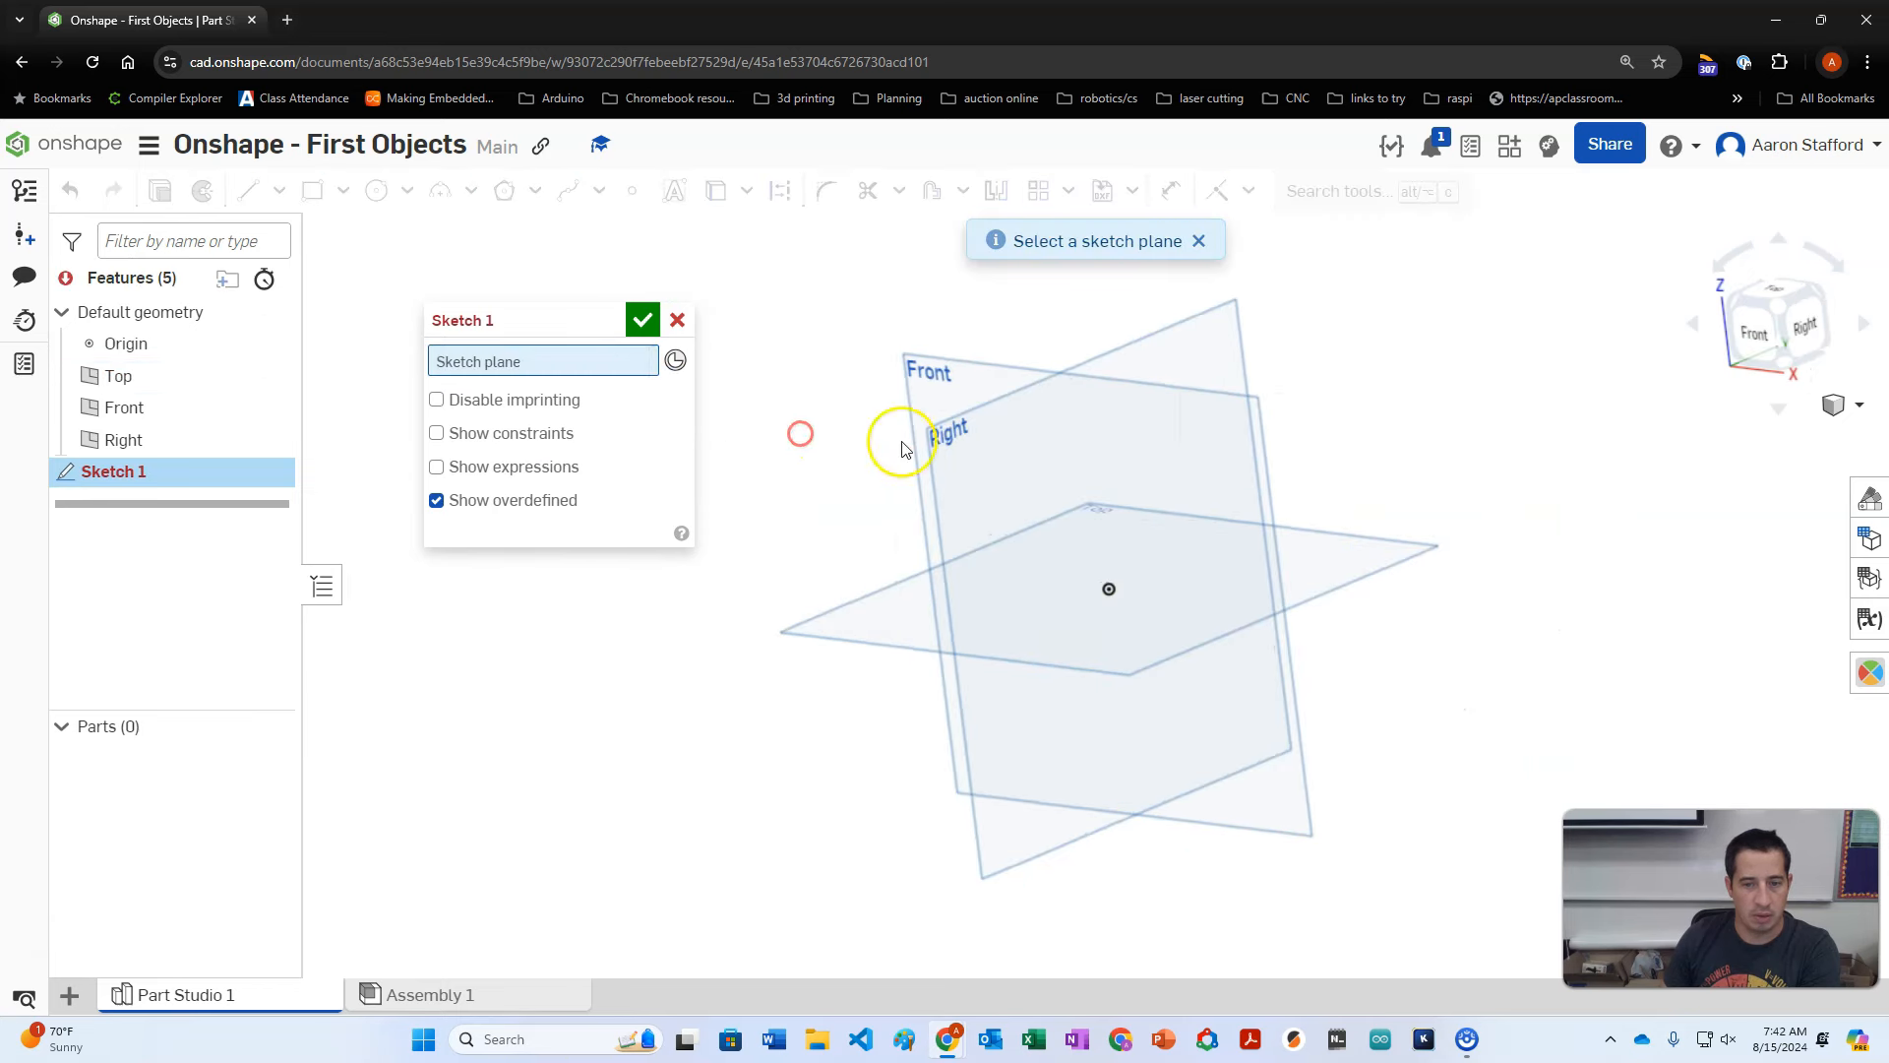
pyautogui.click(971, 459)
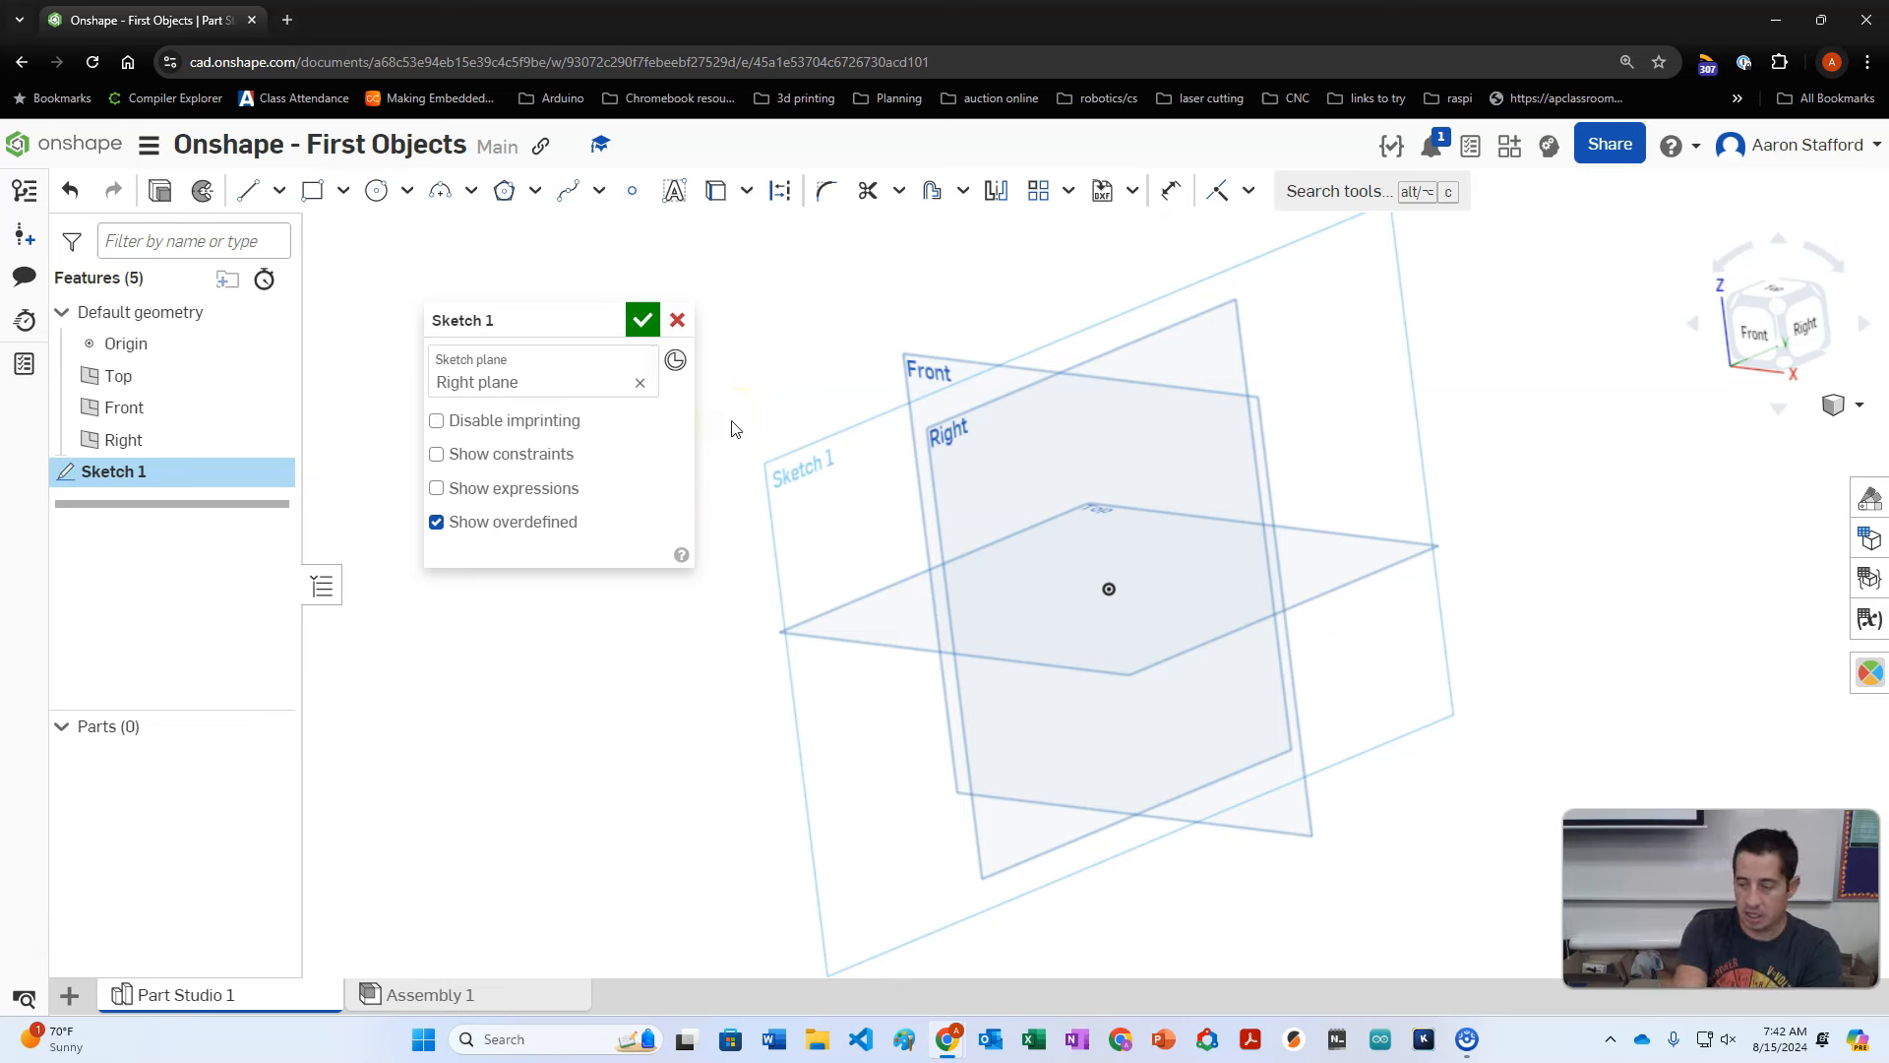
pyautogui.press('n')
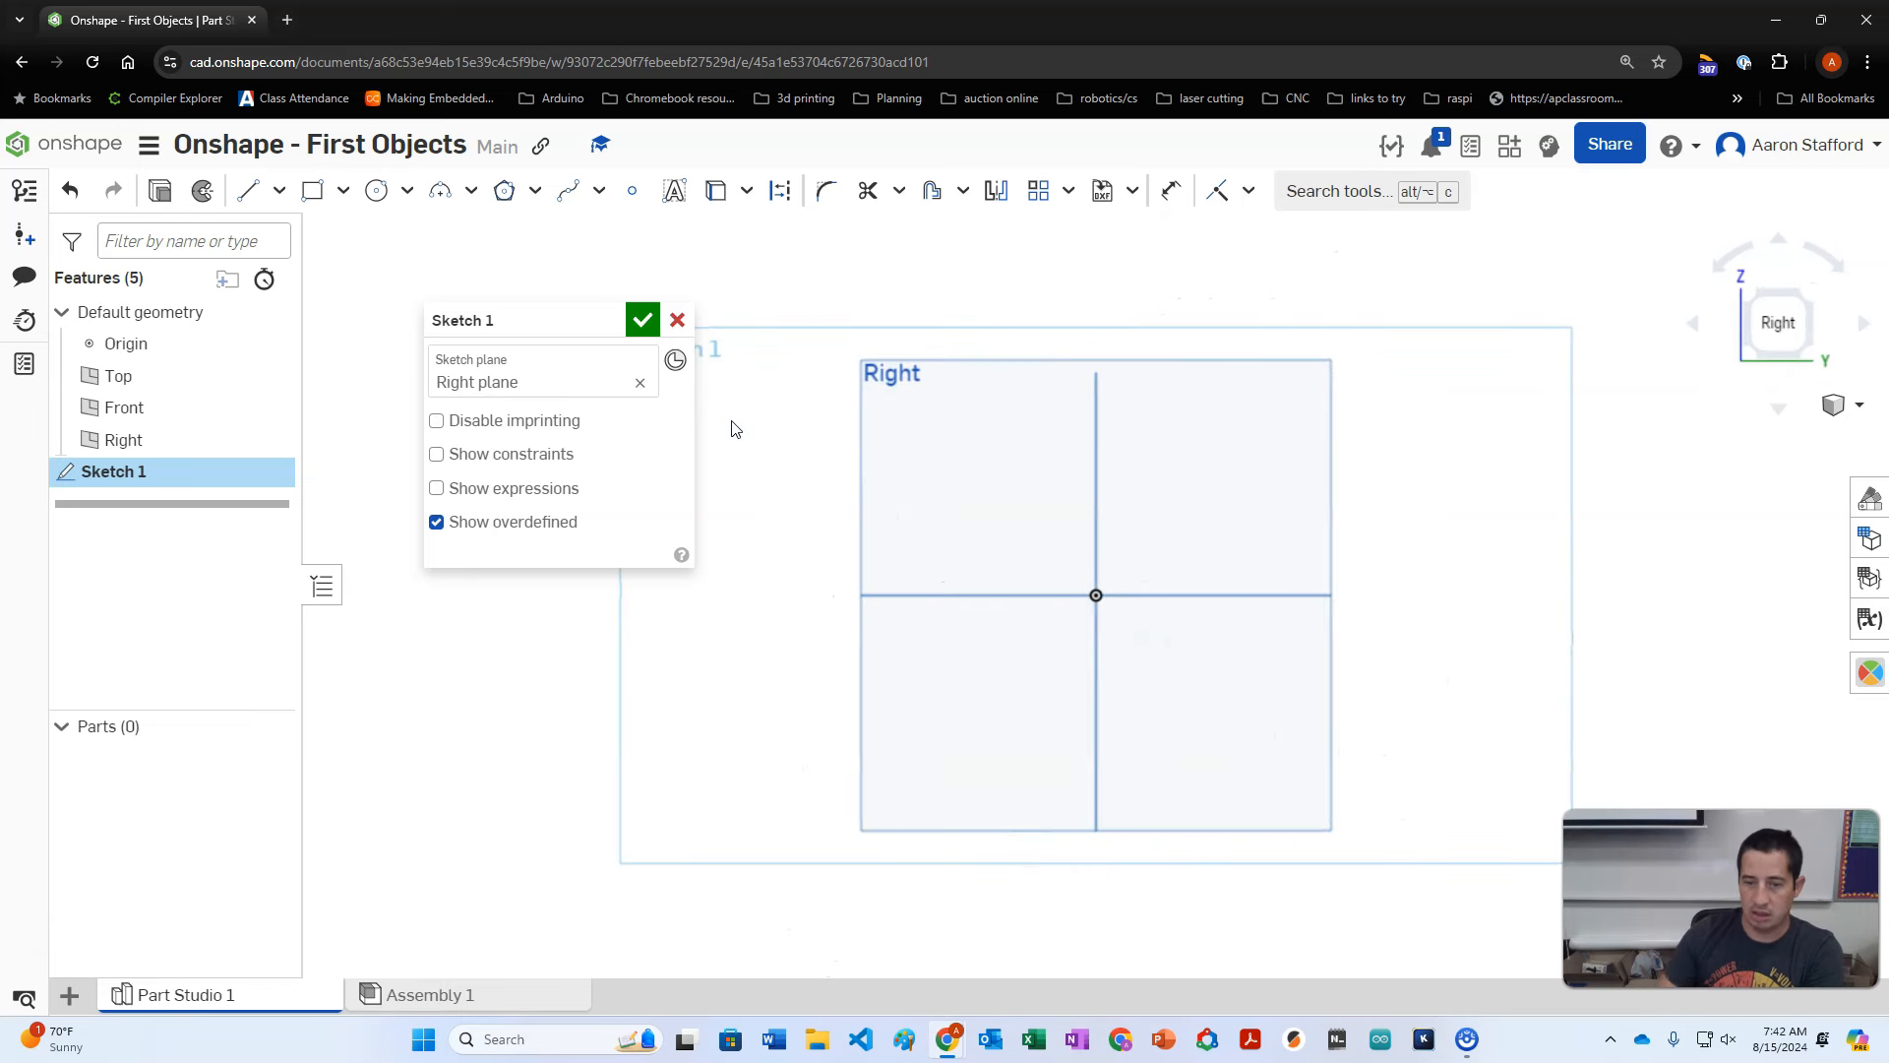
pyautogui.click(640, 381)
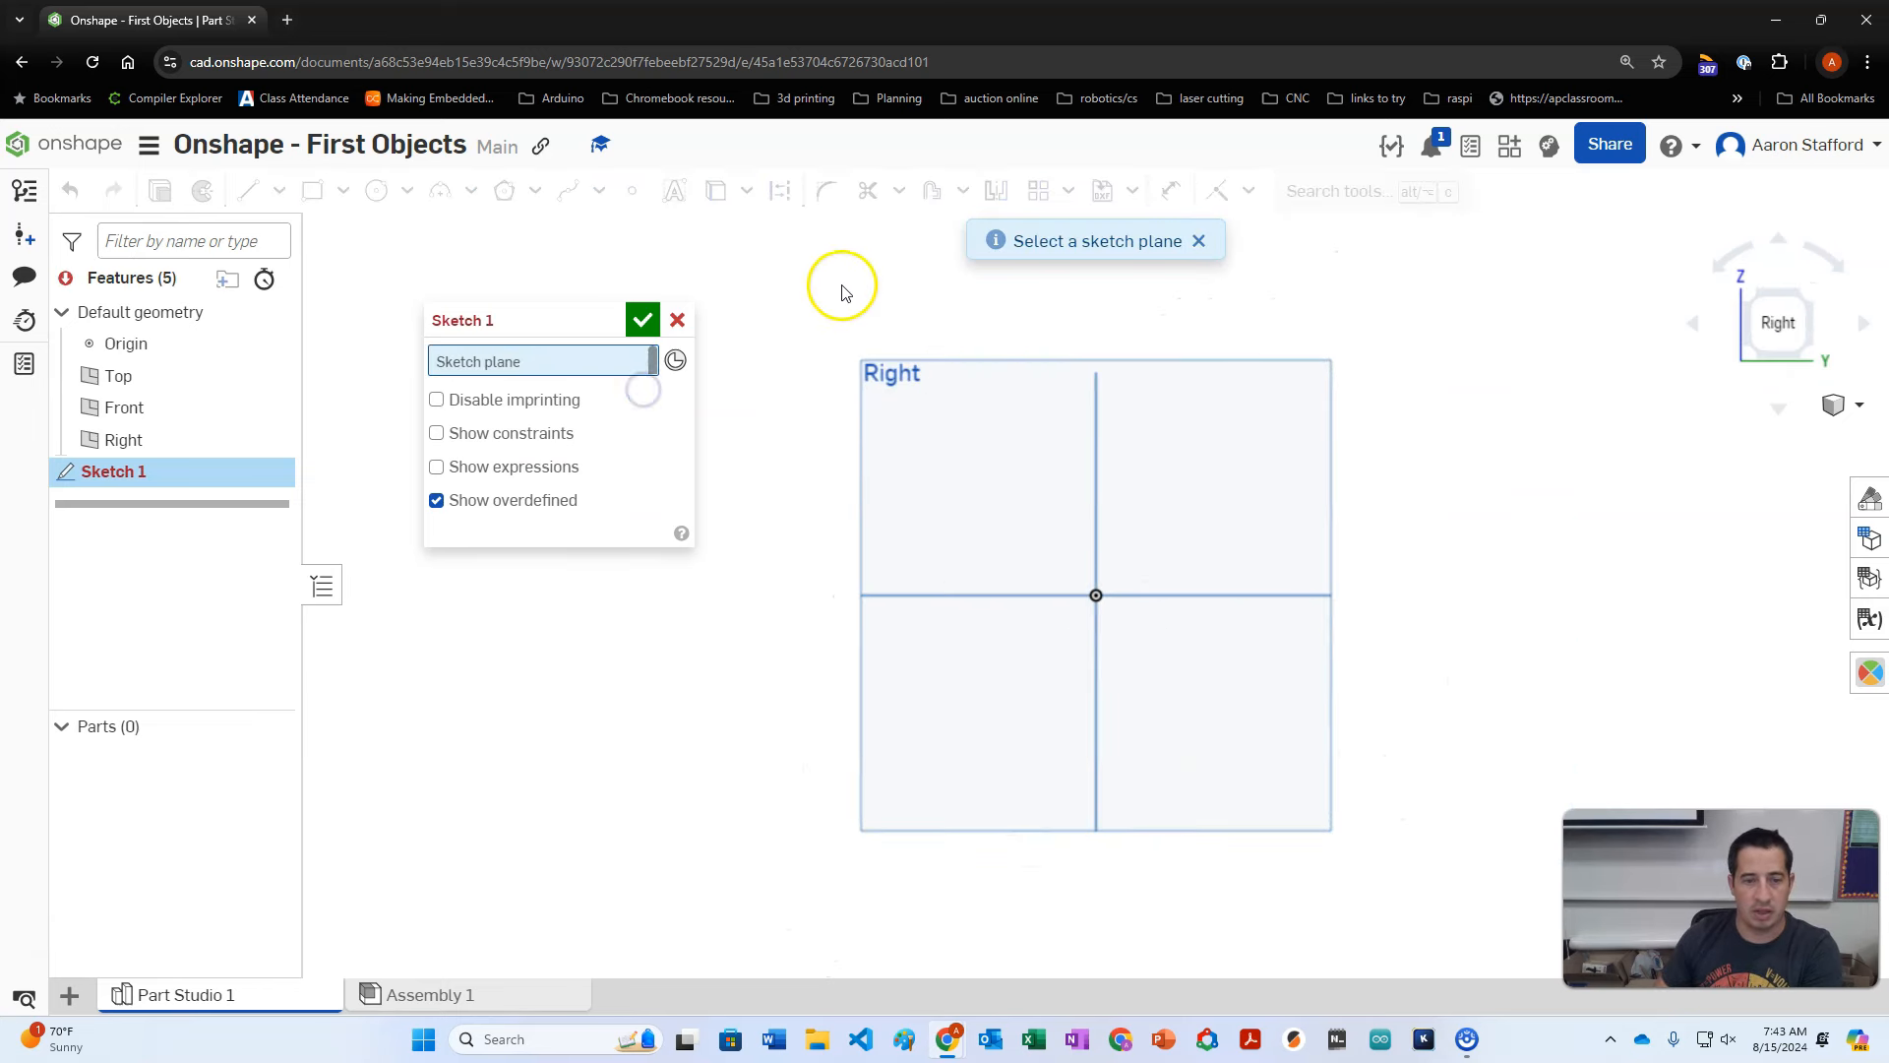
pyautogui.click(832, 565)
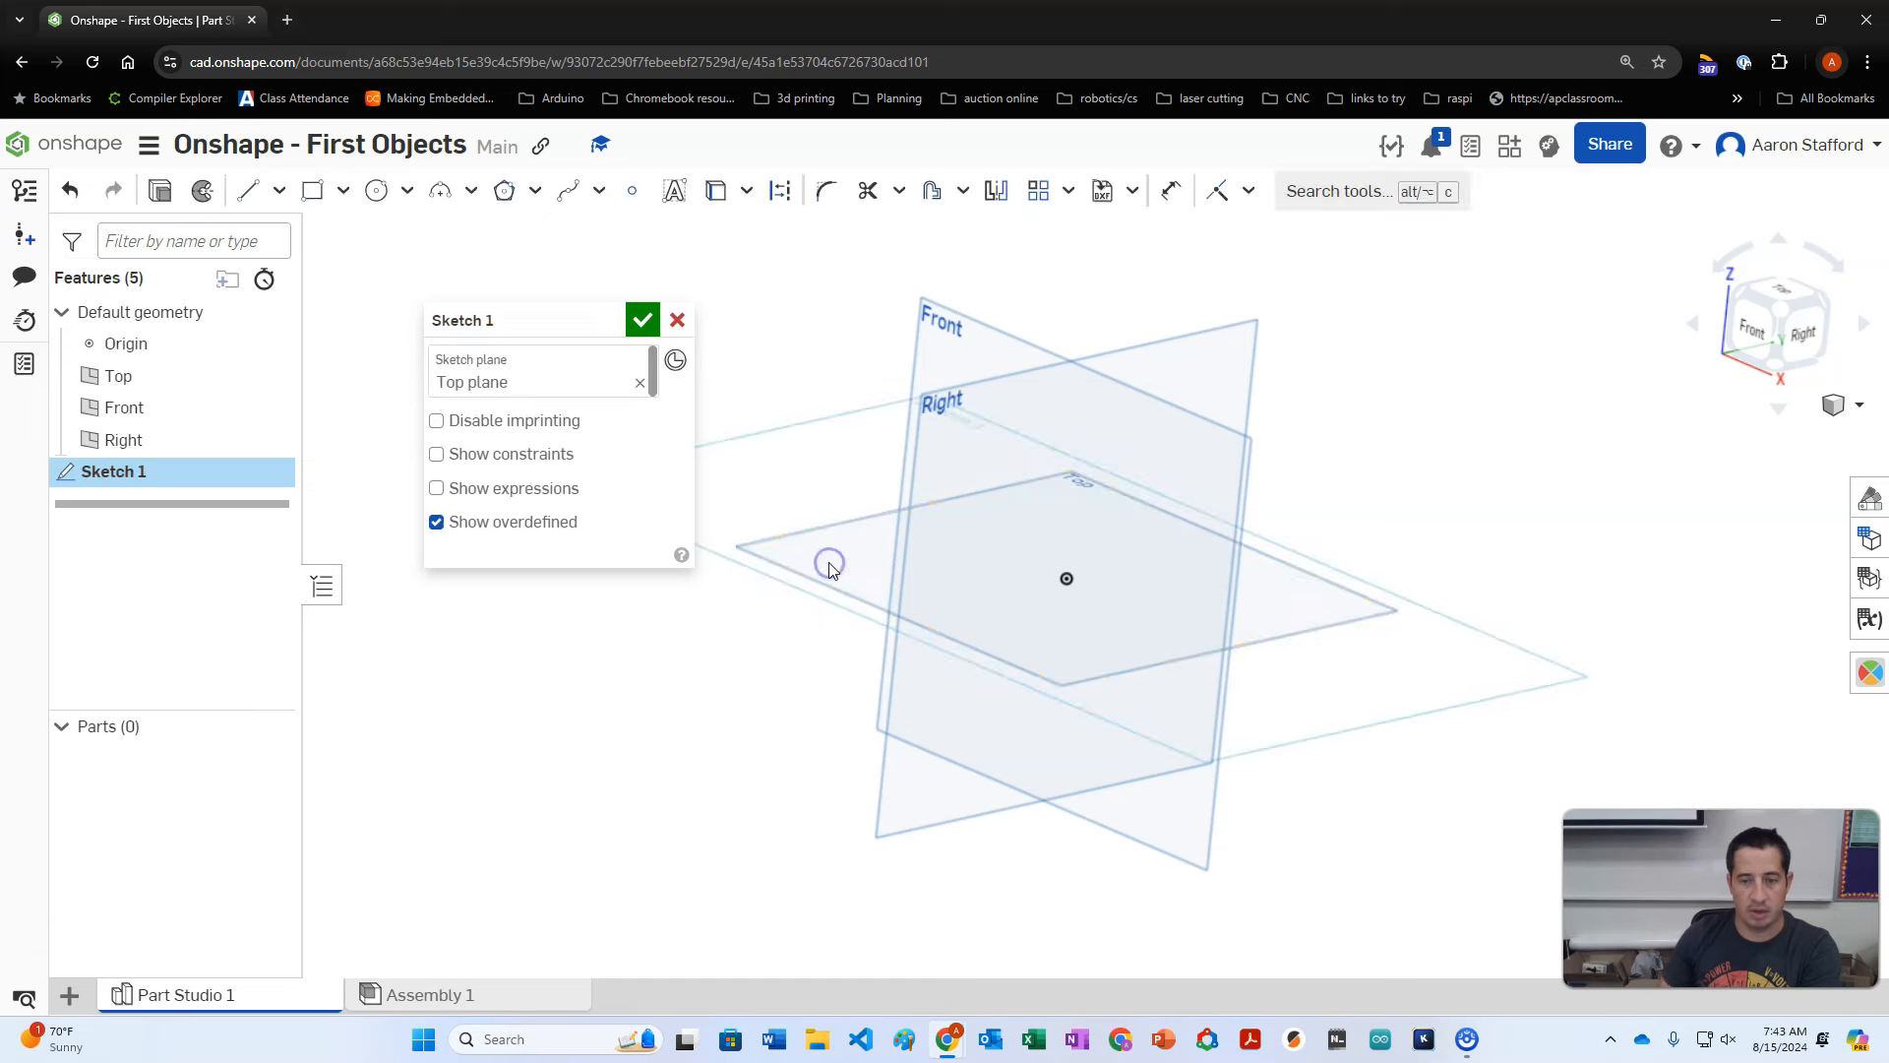
# Step: Examine the sketch and default planes from several angles and zoom levels, including head-on to the Top plane and from the front
pyautogui.press('n')
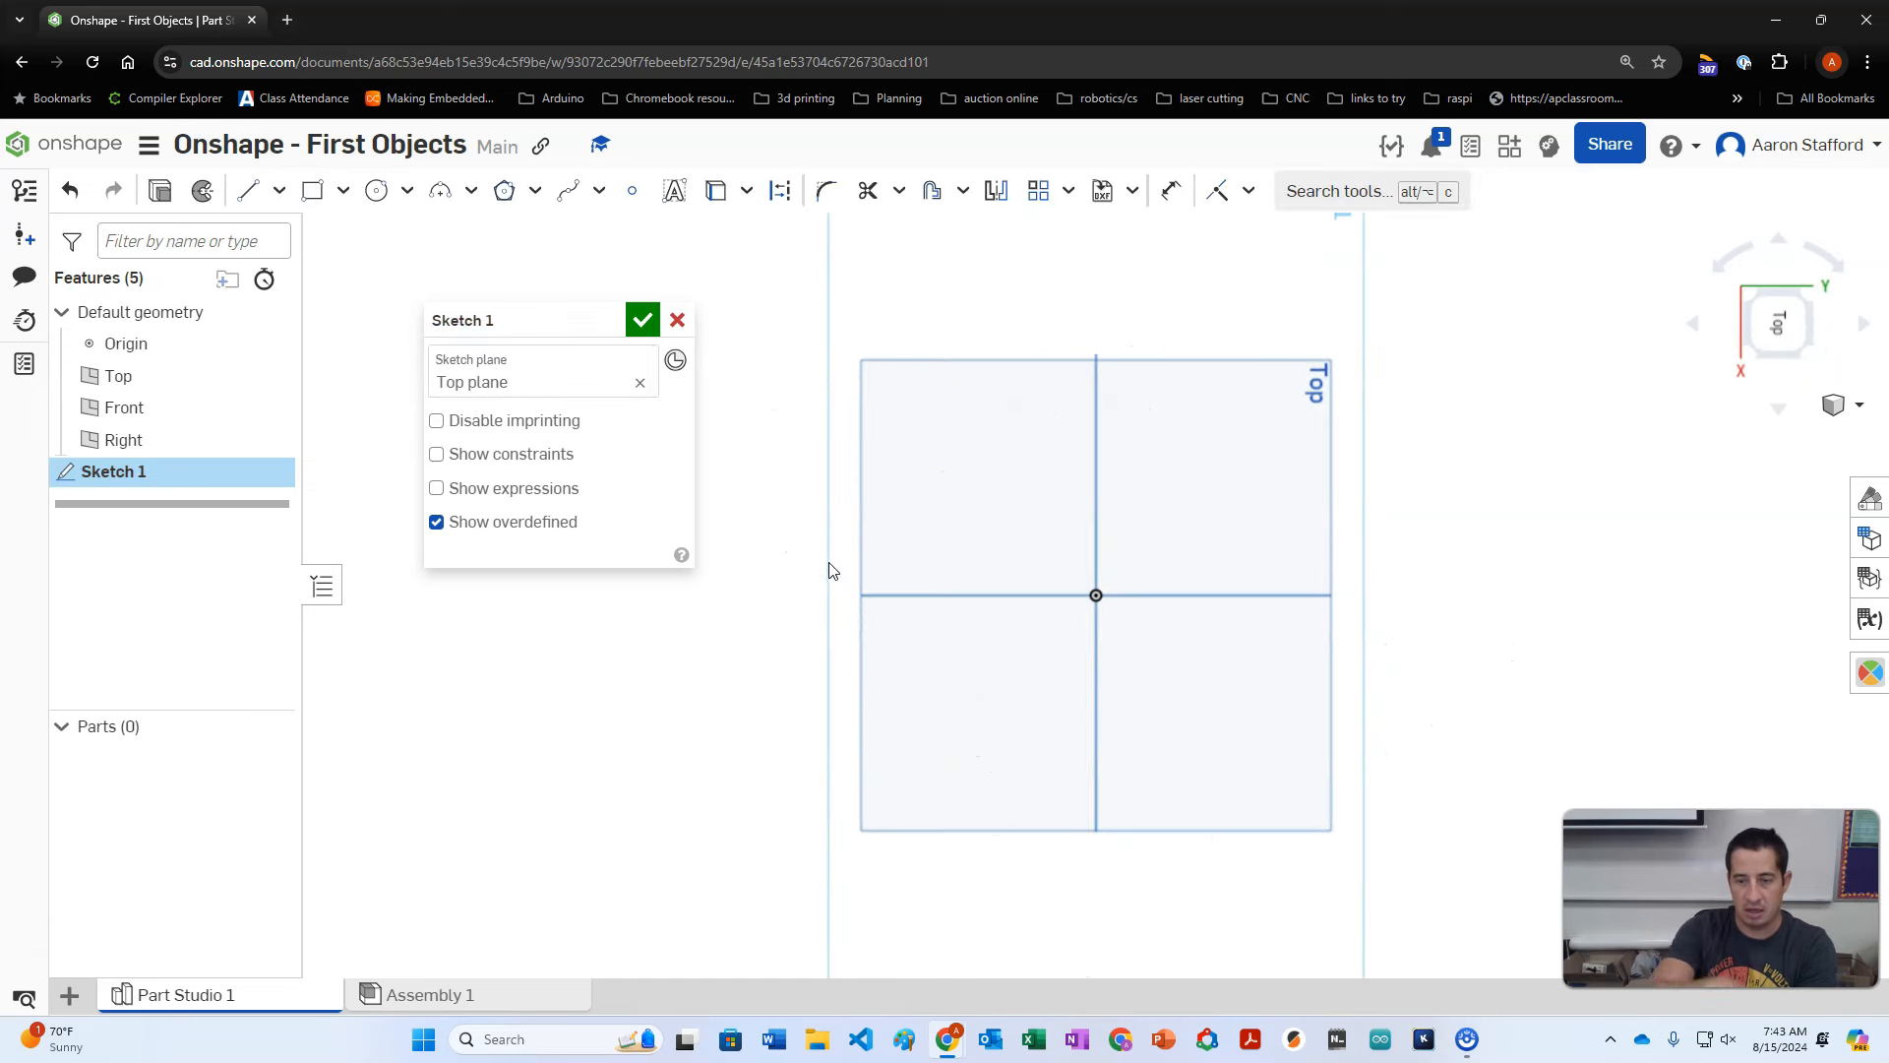
pyautogui.click(1730, 275)
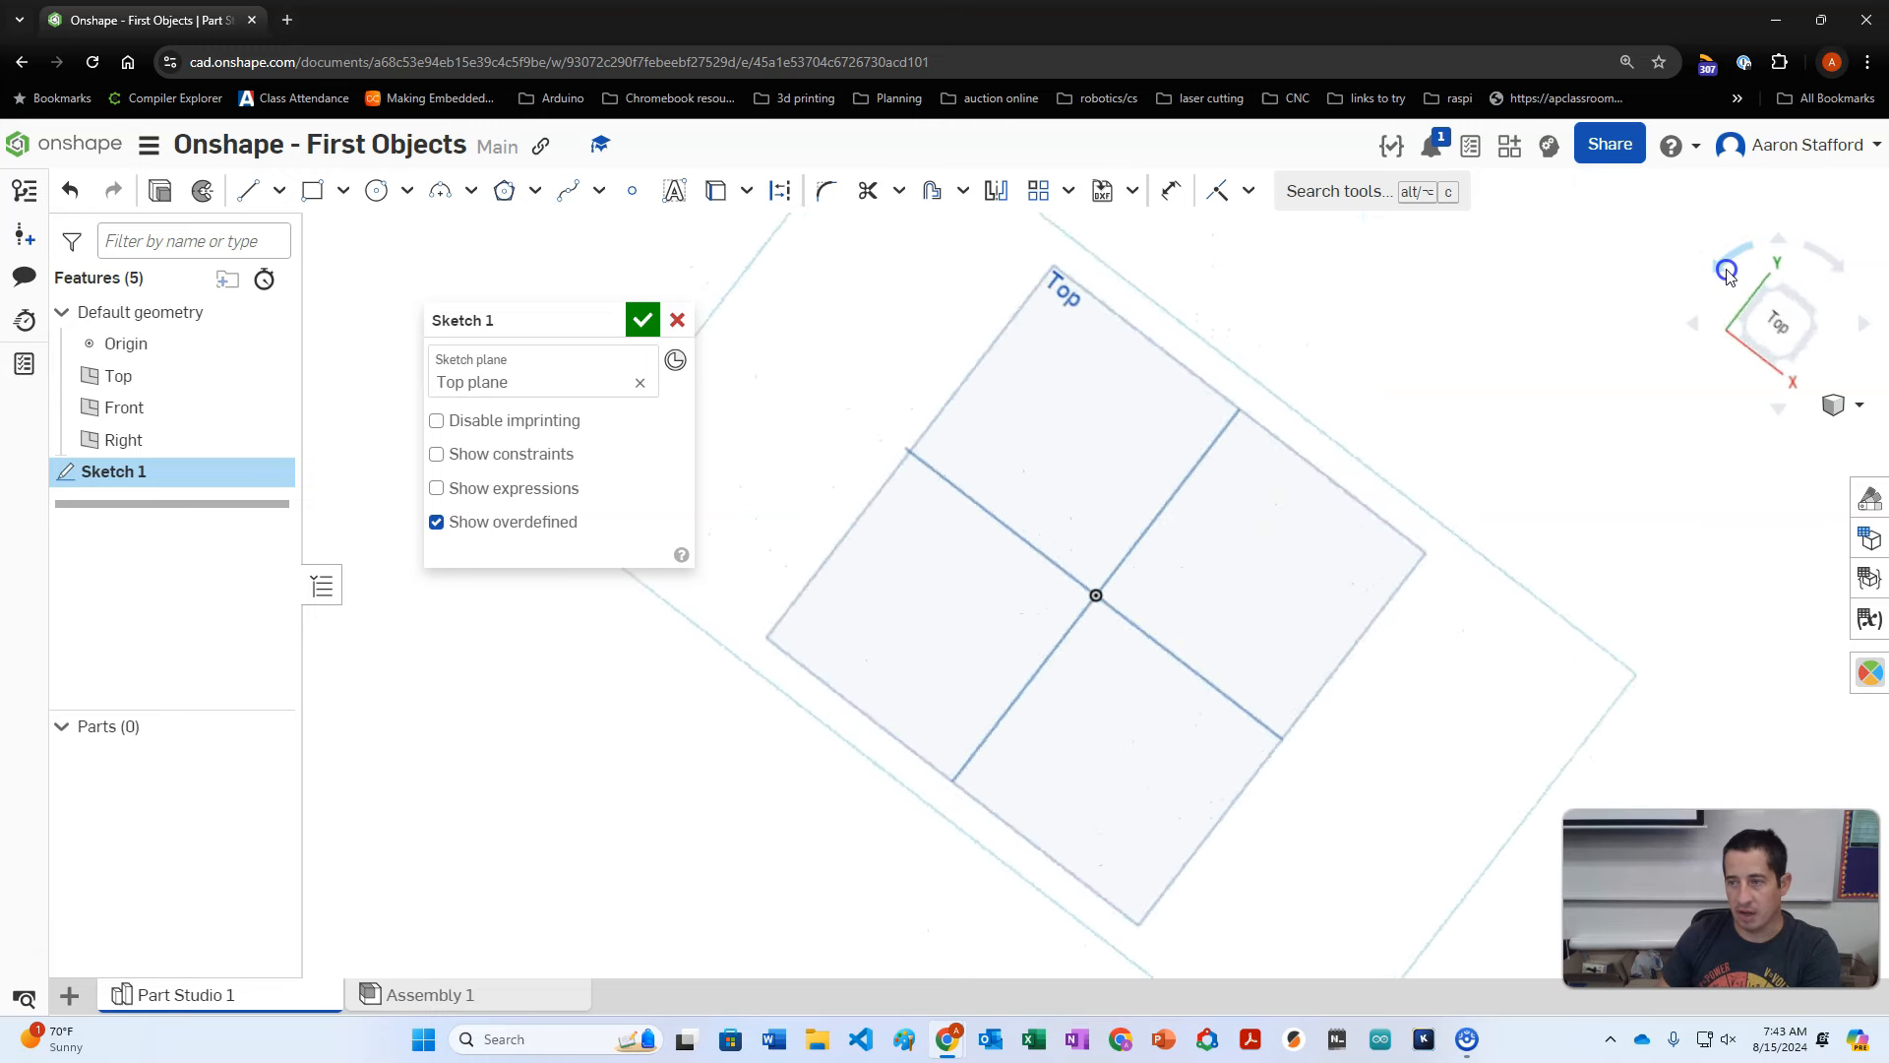
pyautogui.click(1737, 273)
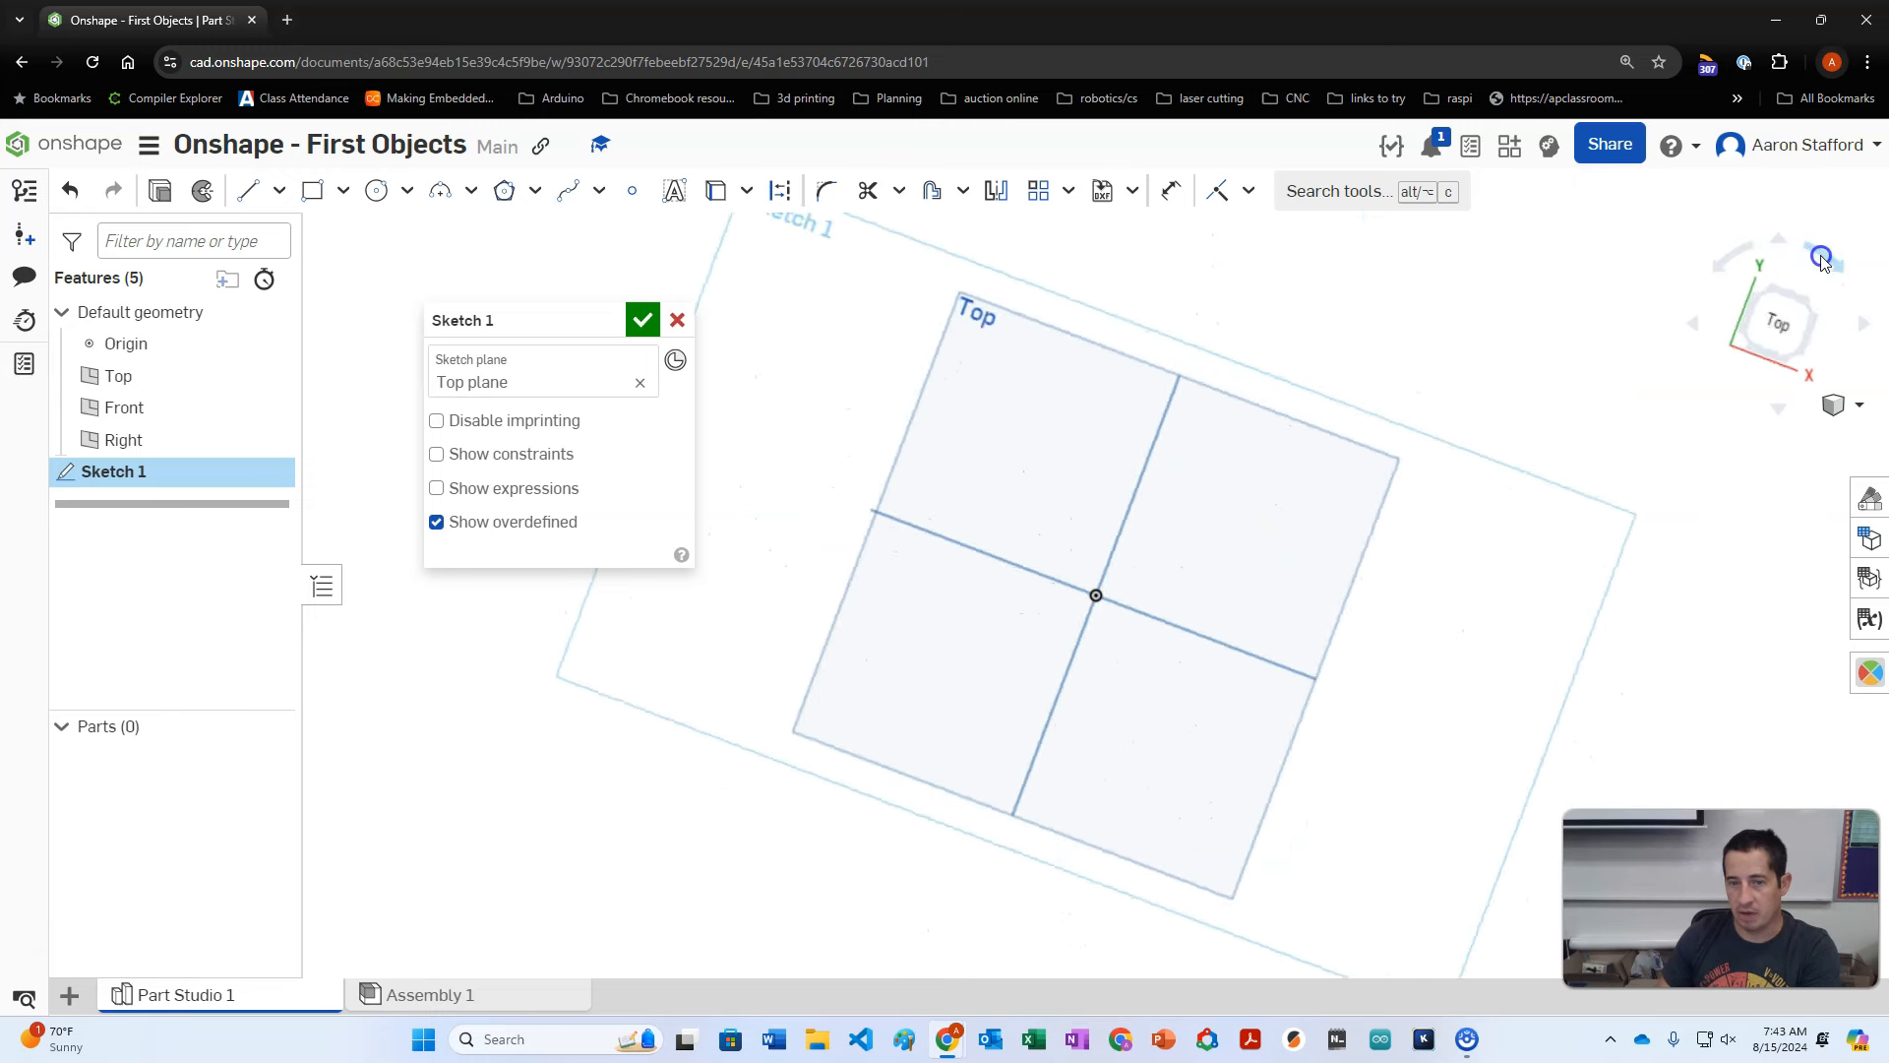
pyautogui.click(1778, 244)
pyautogui.click(1772, 408)
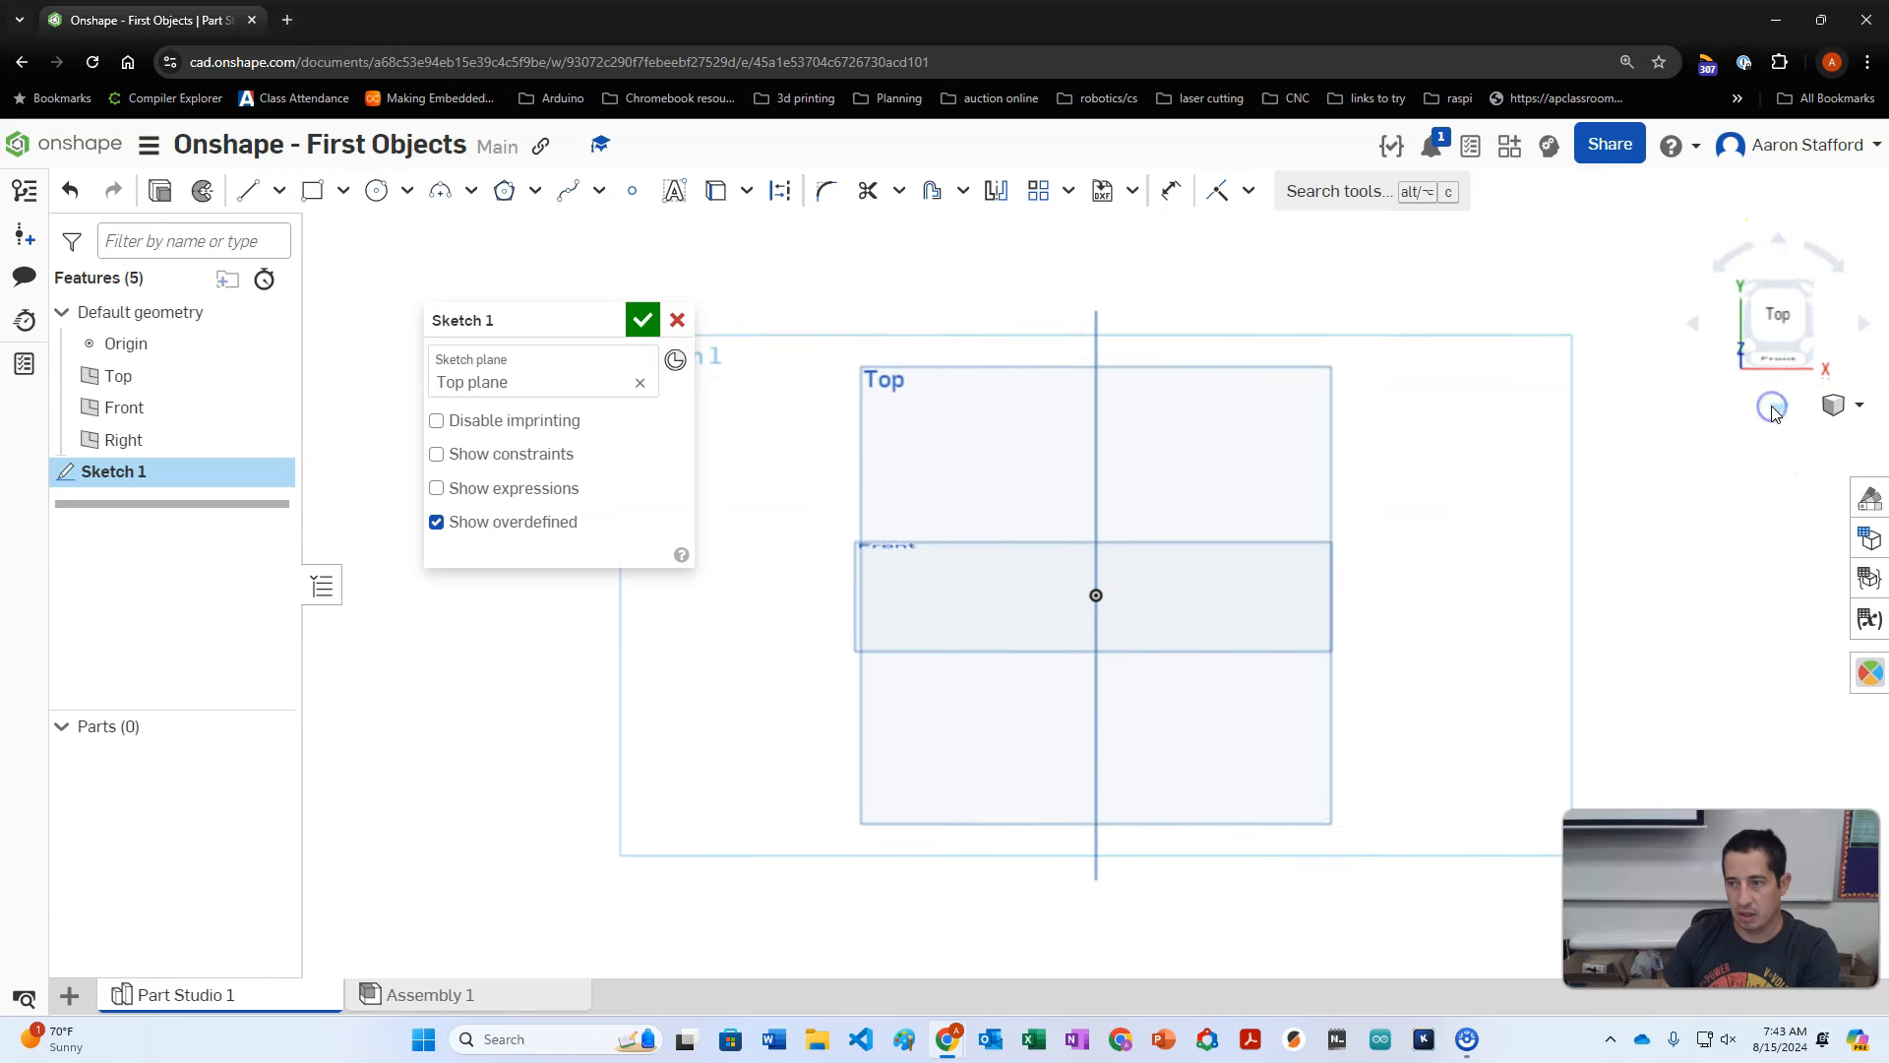
pyautogui.scroll(3, 1421, 512)
pyautogui.scroll(-4, 1422, 514)
pyautogui.scroll(3, 1422, 514)
pyautogui.scroll(-2, 1421, 514)
pyautogui.moveTo(1422, 517)
pyautogui.mouseDown(button='right')
pyautogui.moveTo(1349, 536)
pyautogui.moveTo(1308, 599)
pyautogui.moveTo(1269, 463)
pyautogui.moveTo(1429, 378)
pyautogui.moveTo(1505, 443)
pyautogui.moveTo(1450, 590)
pyautogui.moveTo(1394, 625)
pyautogui.mouseUp(button='right')
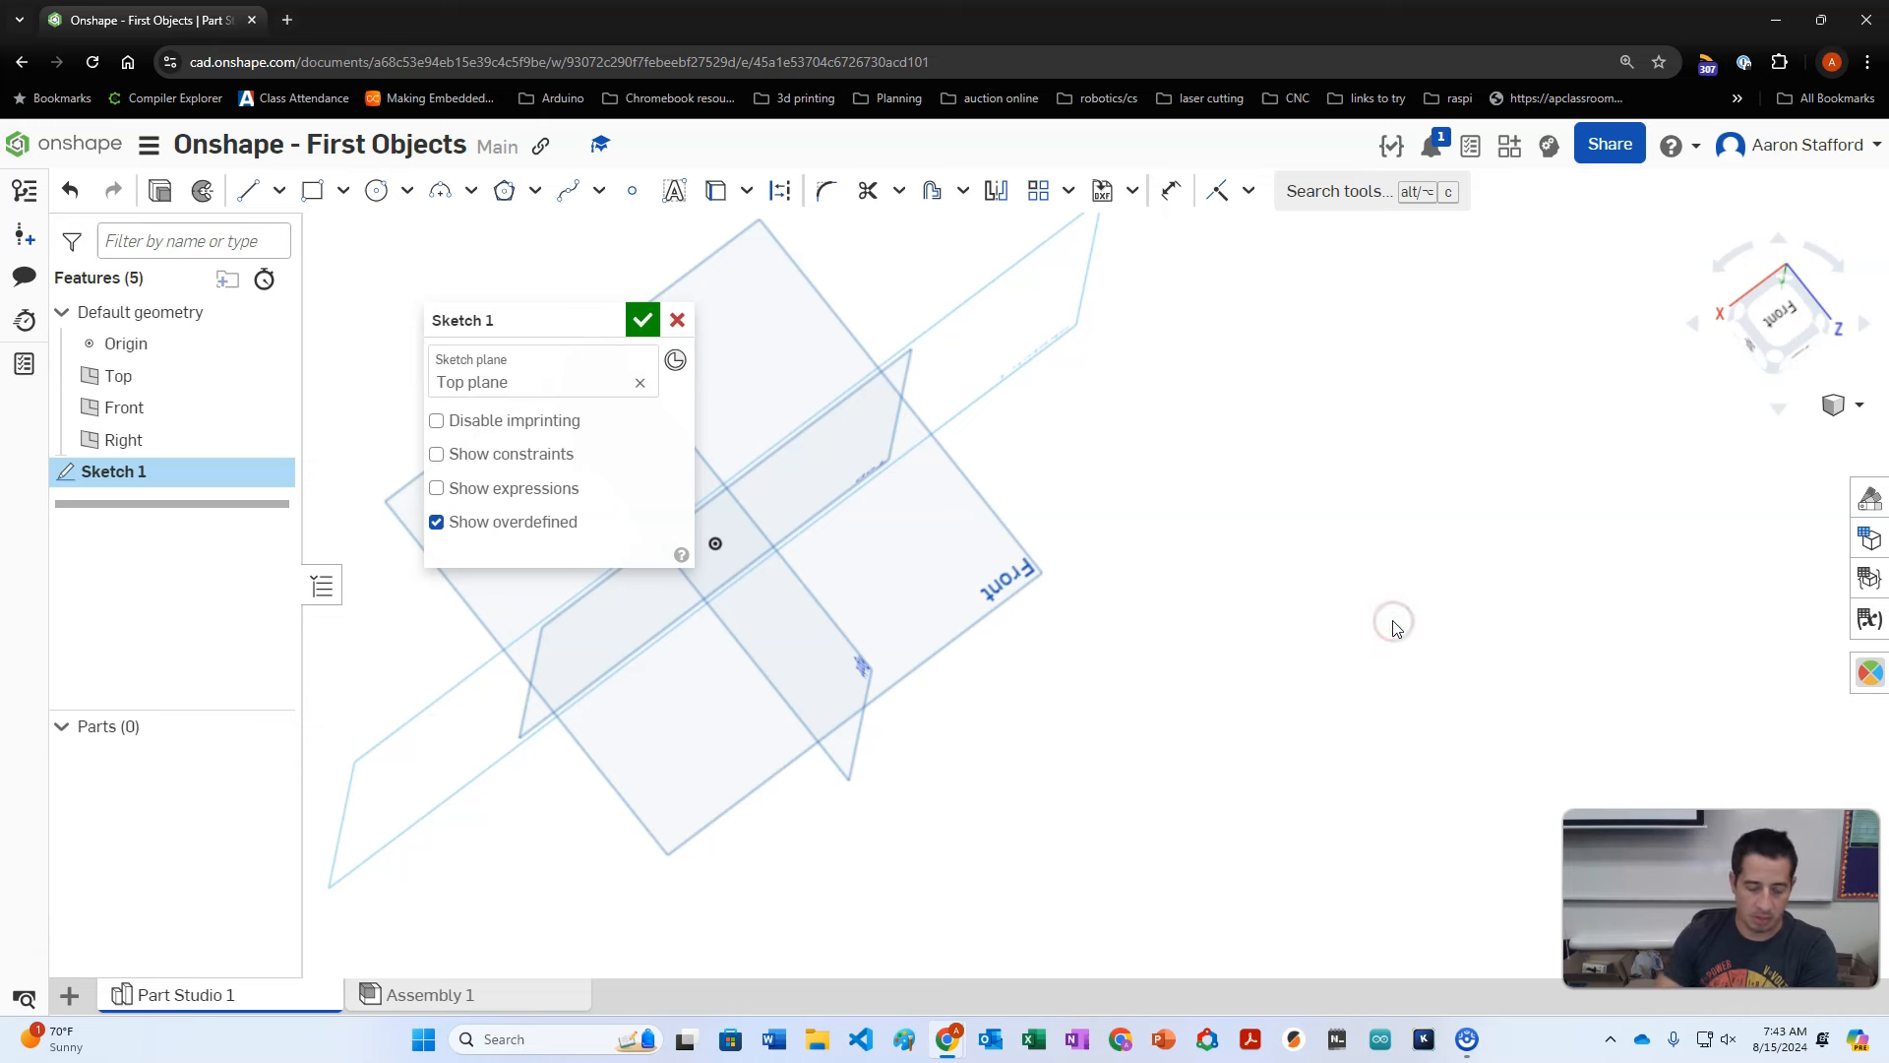
pyautogui.click(1777, 317)
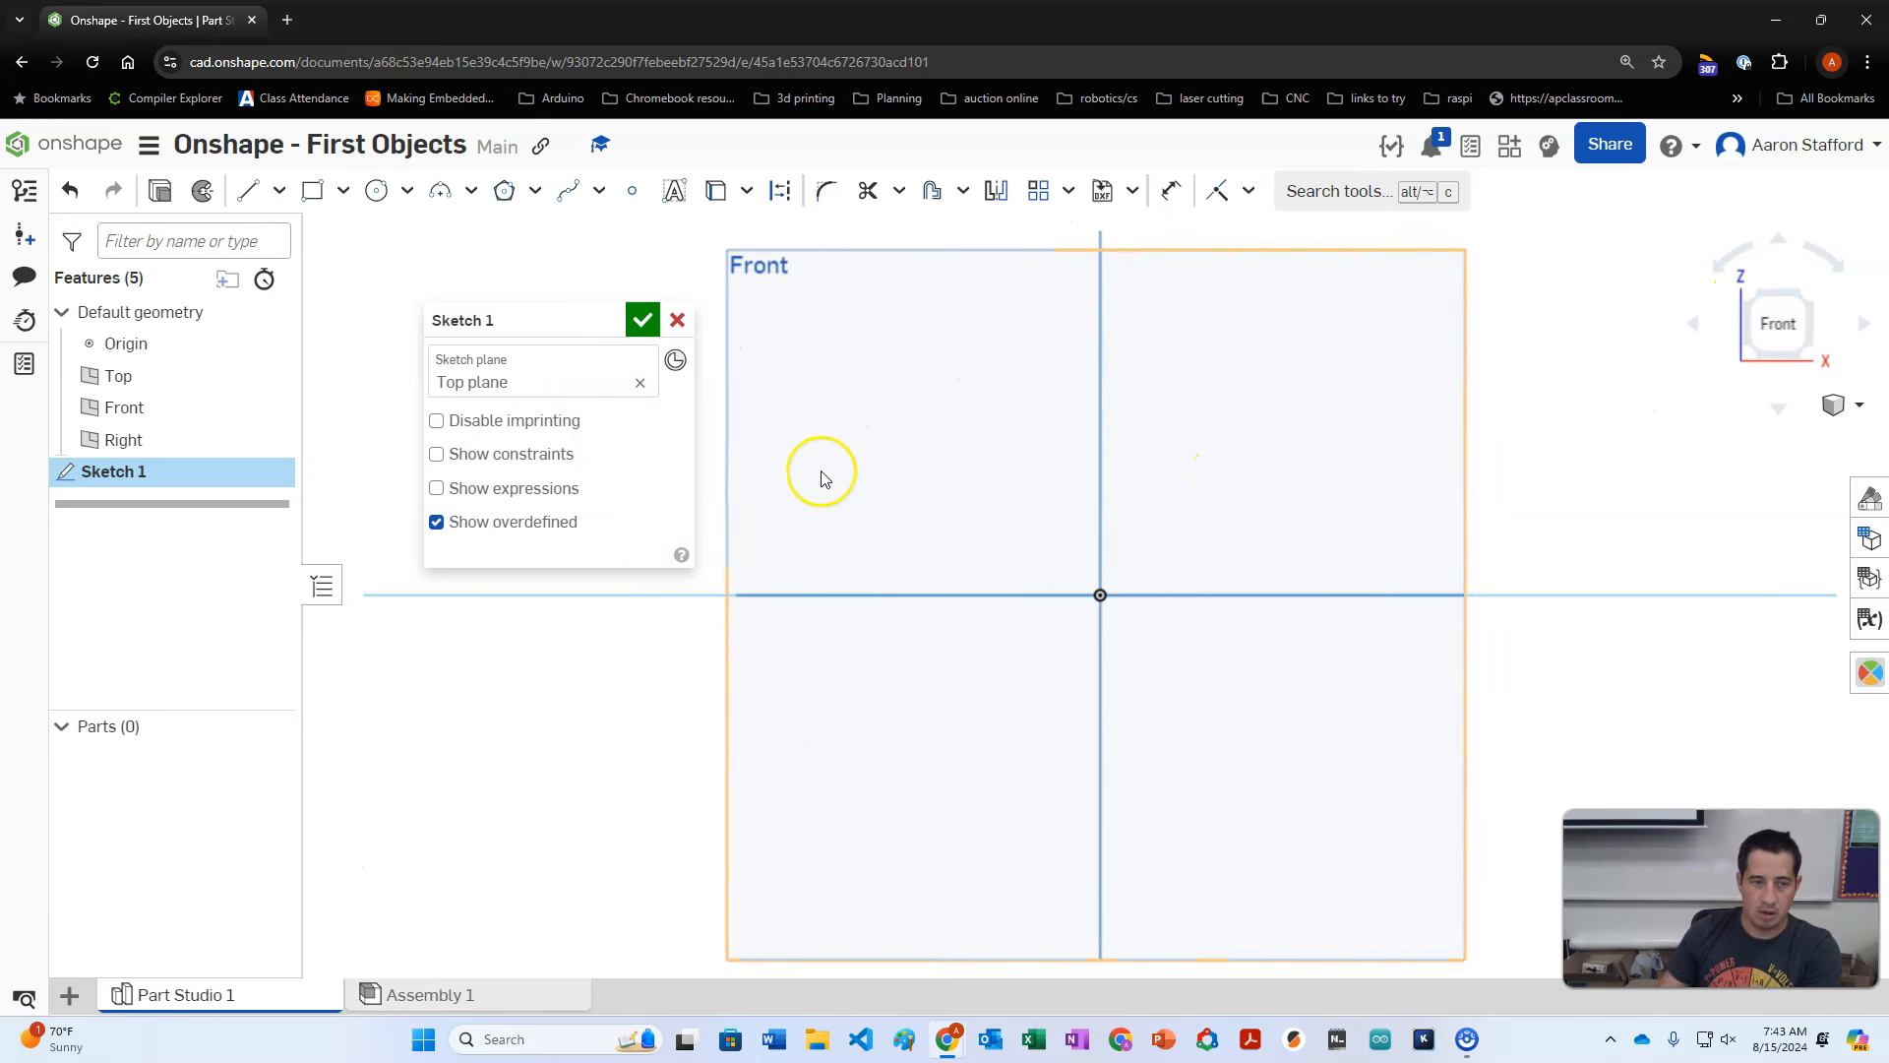
pyautogui.press('n')
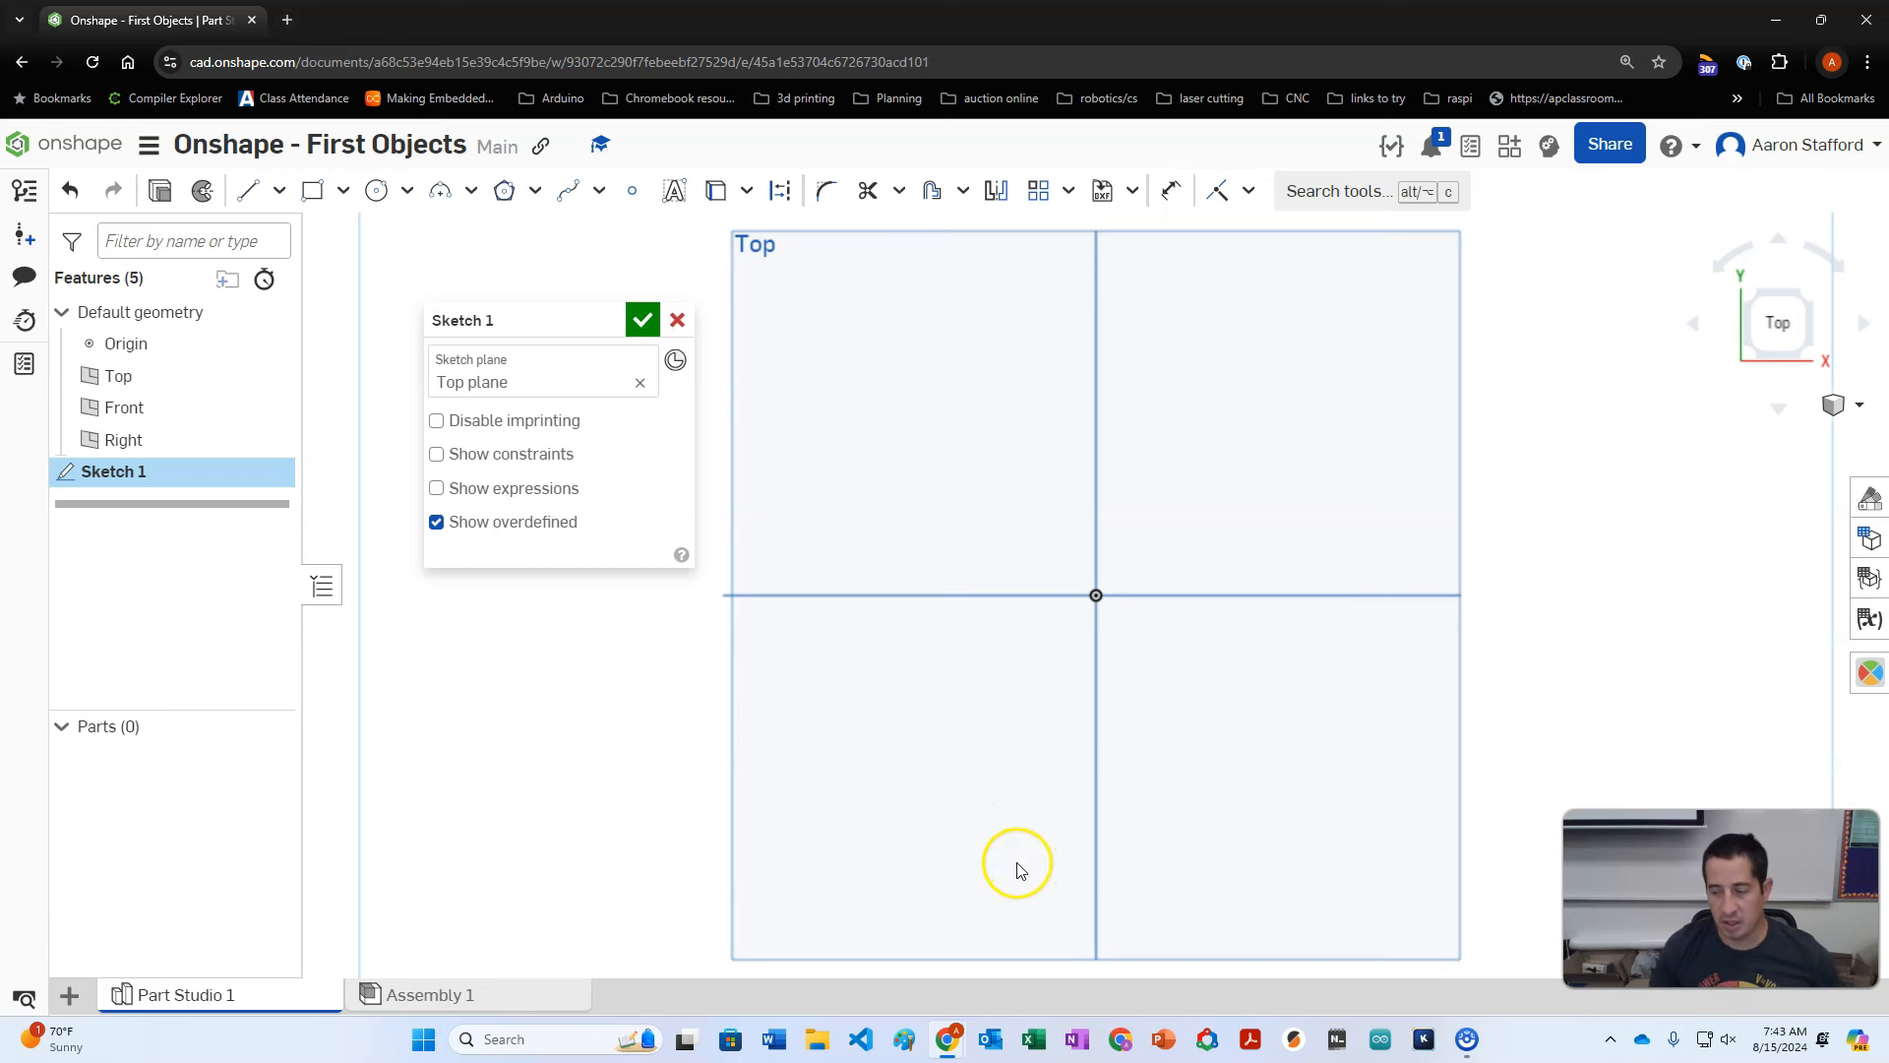
pyautogui.moveTo(1021, 746); pyautogui.dragTo(1018, 644, button='right')
pyautogui.press('n')
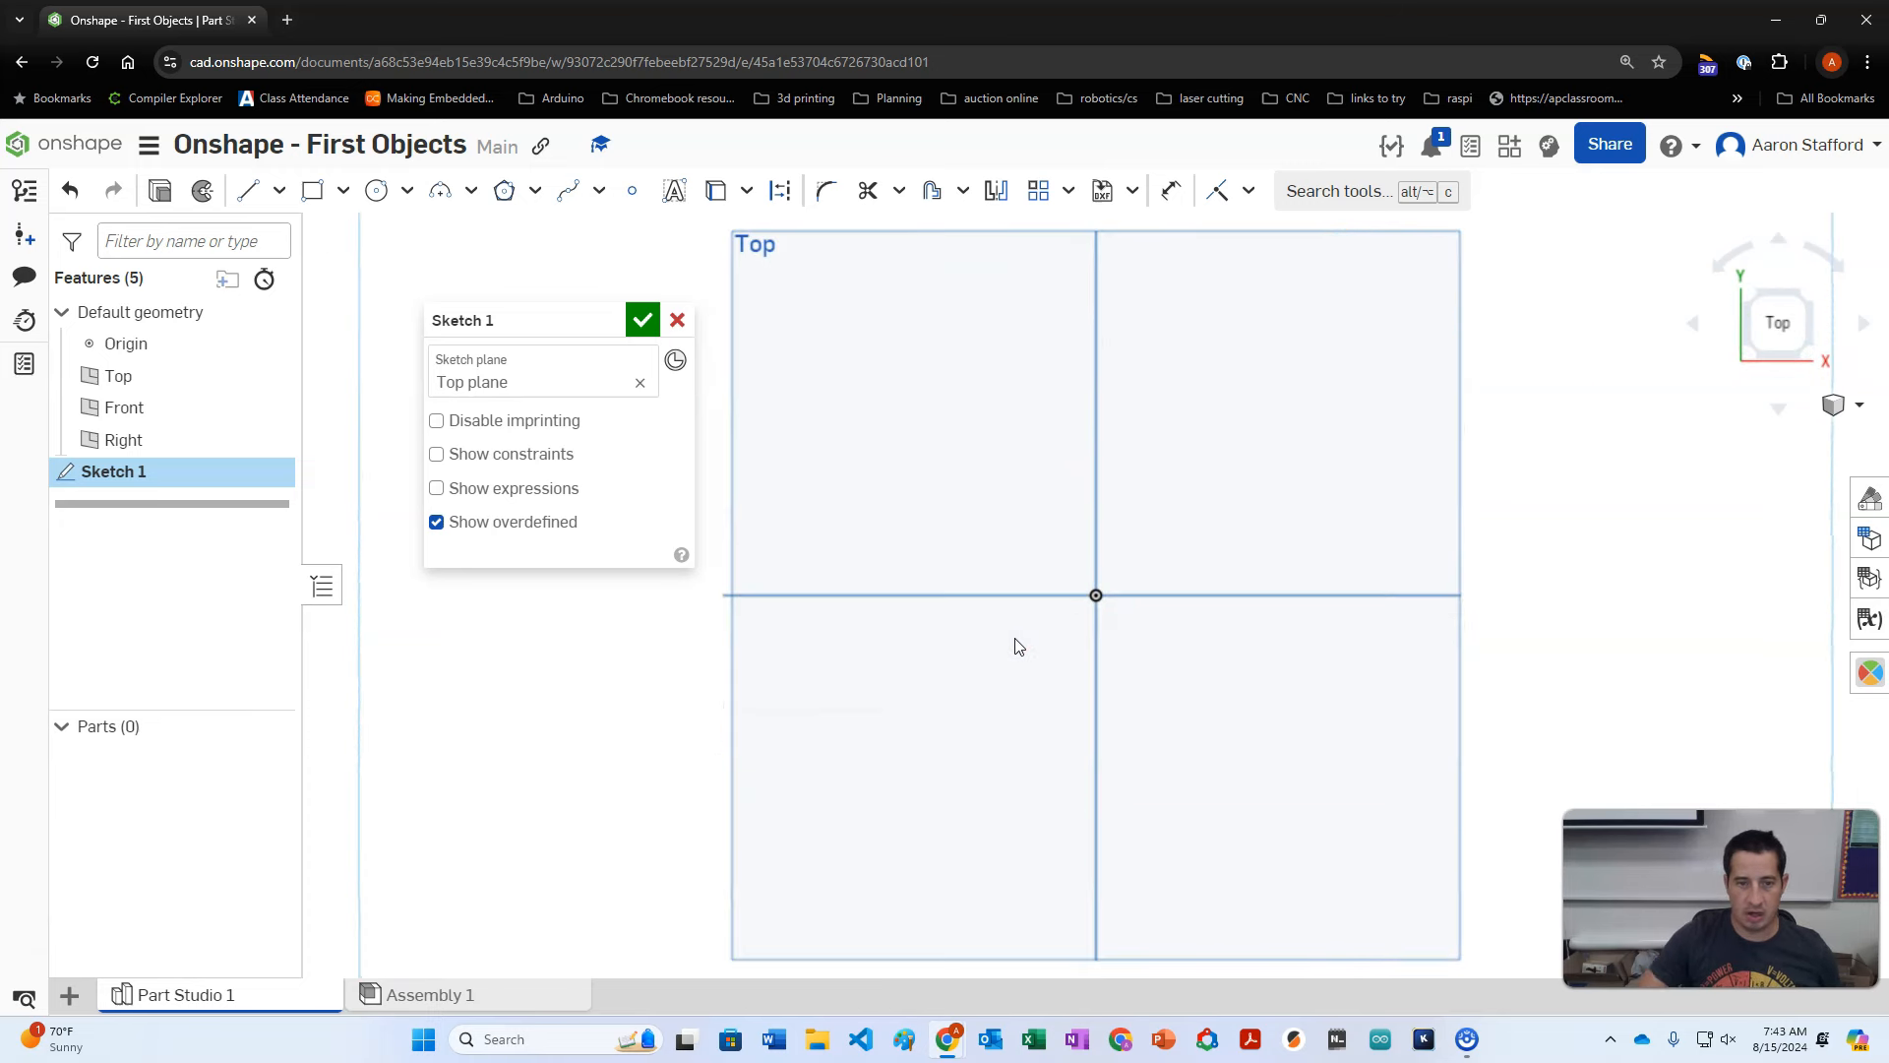
pyautogui.moveTo(580, 774); pyautogui.dragTo(597, 702, button='right')
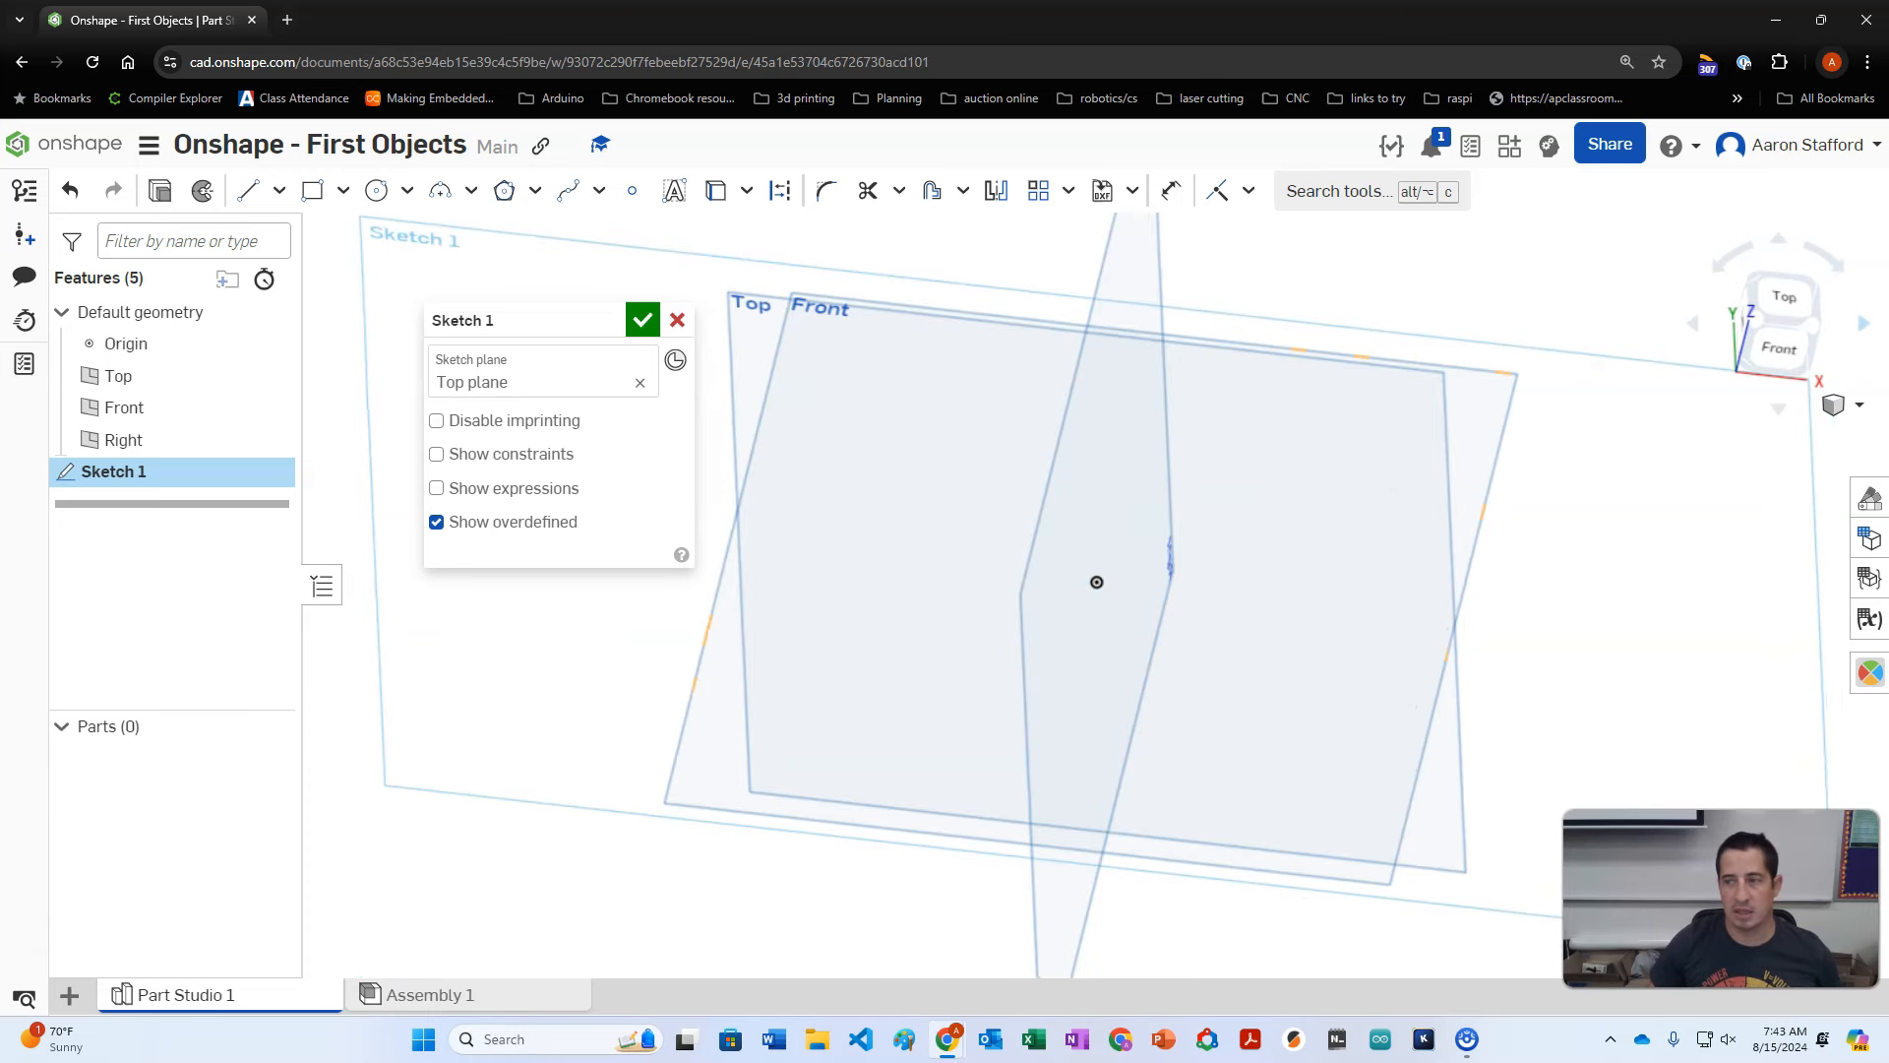
pyautogui.click(1779, 346)
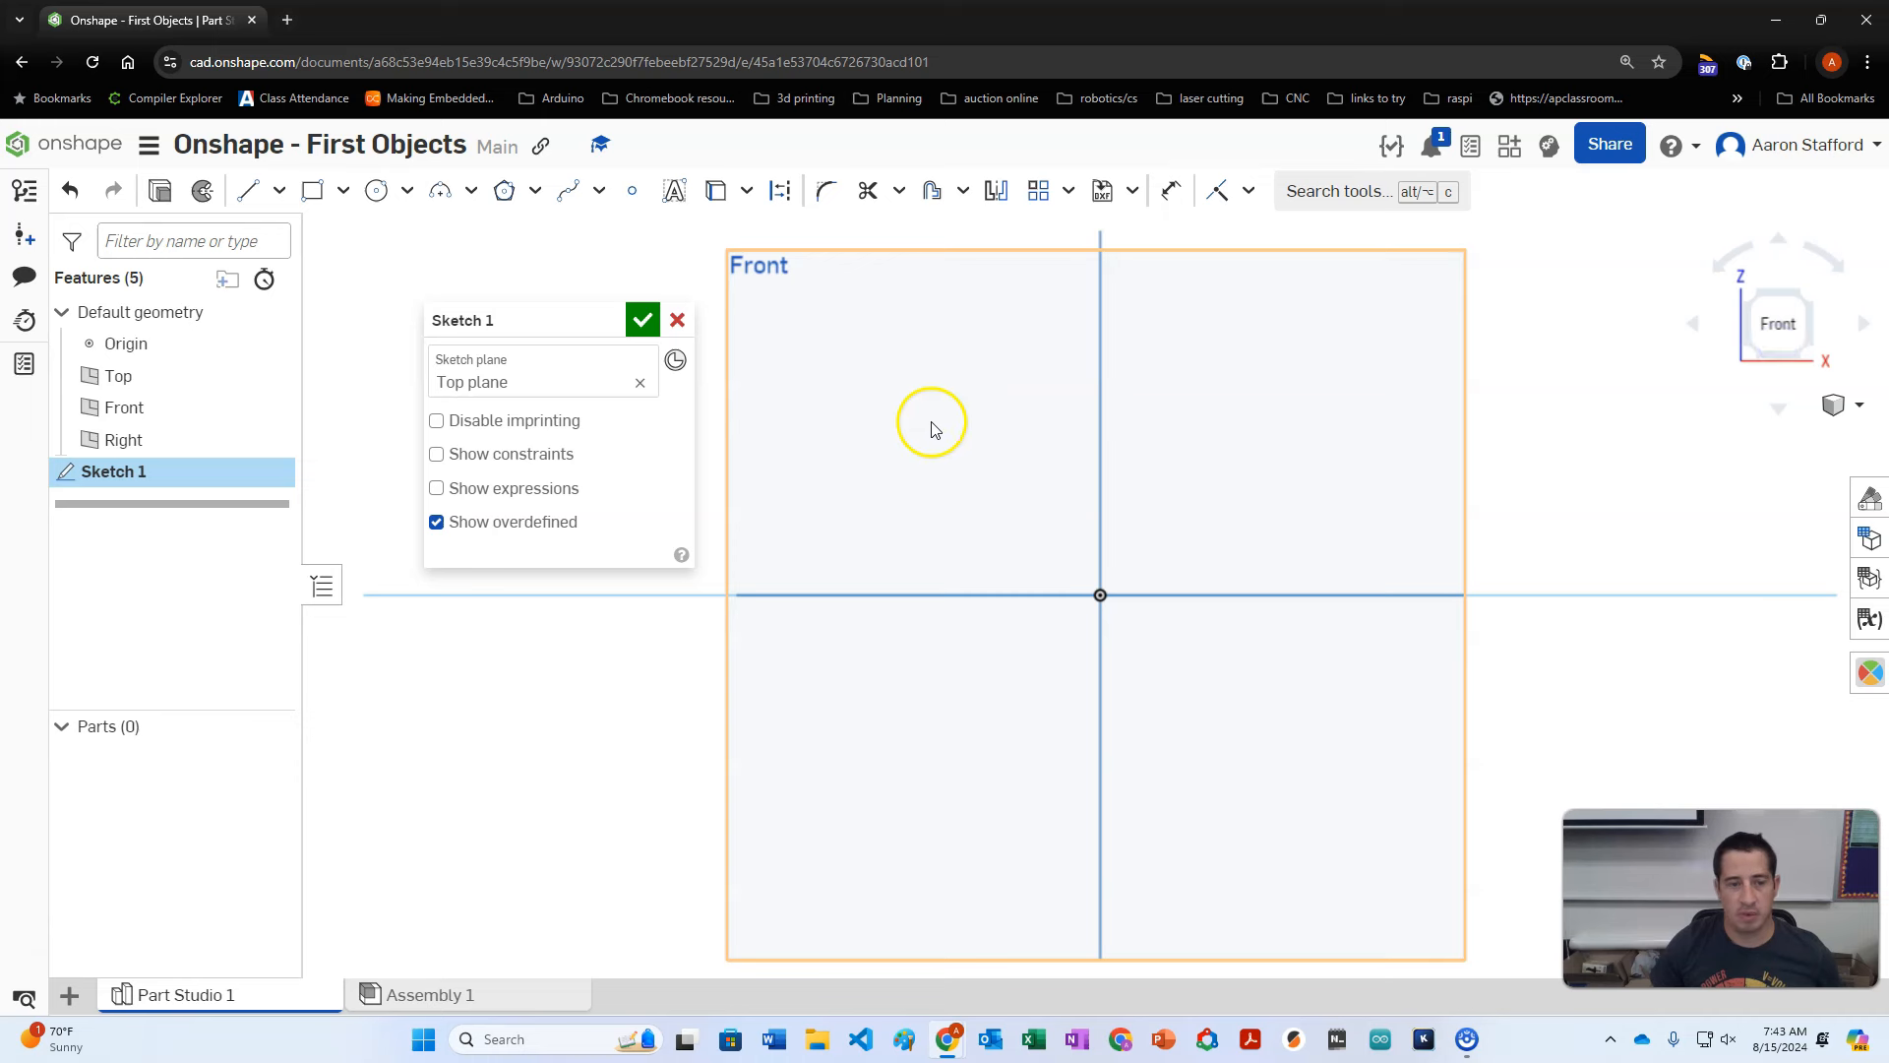
# Step: Sketch a closed five-sided outline around the origin on the Top plane with connected lines, its short closing line about 18 long
pyautogui.click(247, 190)
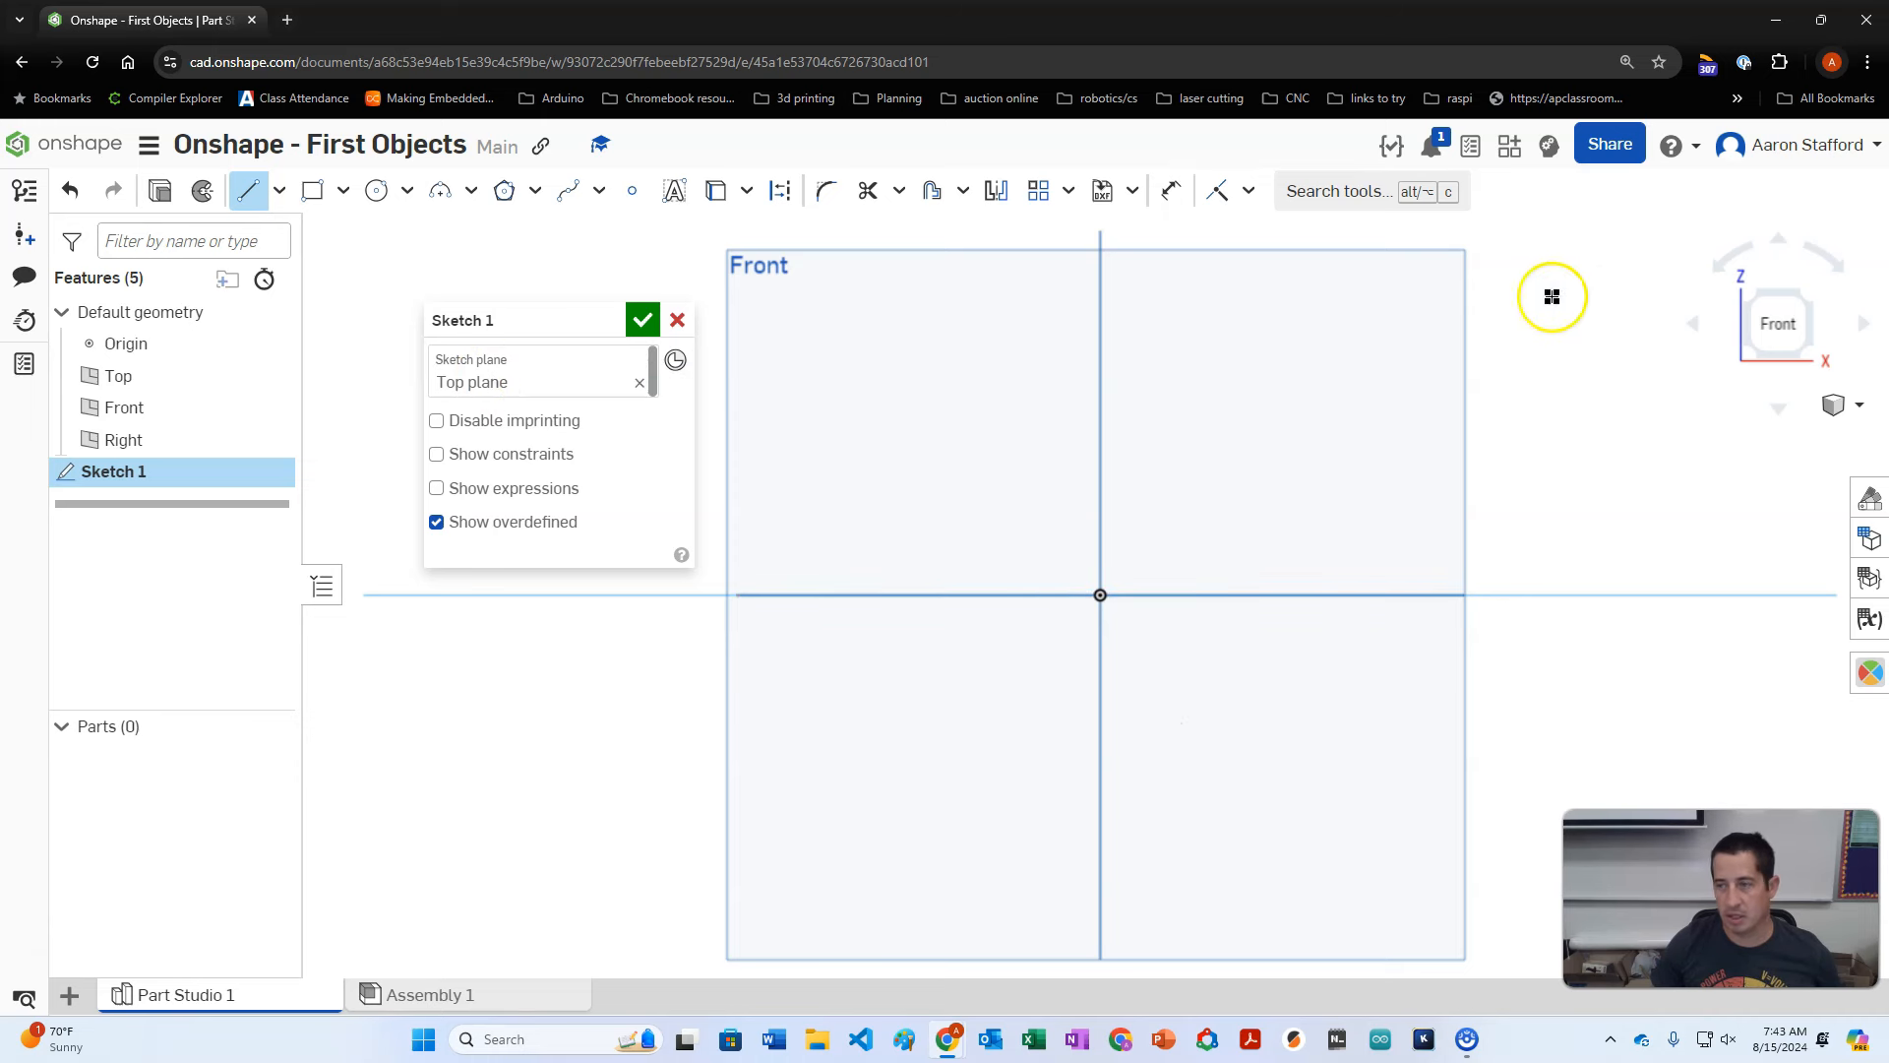
pyautogui.press('n')
pyautogui.click(901, 351)
pyautogui.click(725, 728)
pyautogui.click(1162, 708)
pyautogui.click(1235, 491)
pyautogui.click(935, 431)
pyautogui.press('Escape')
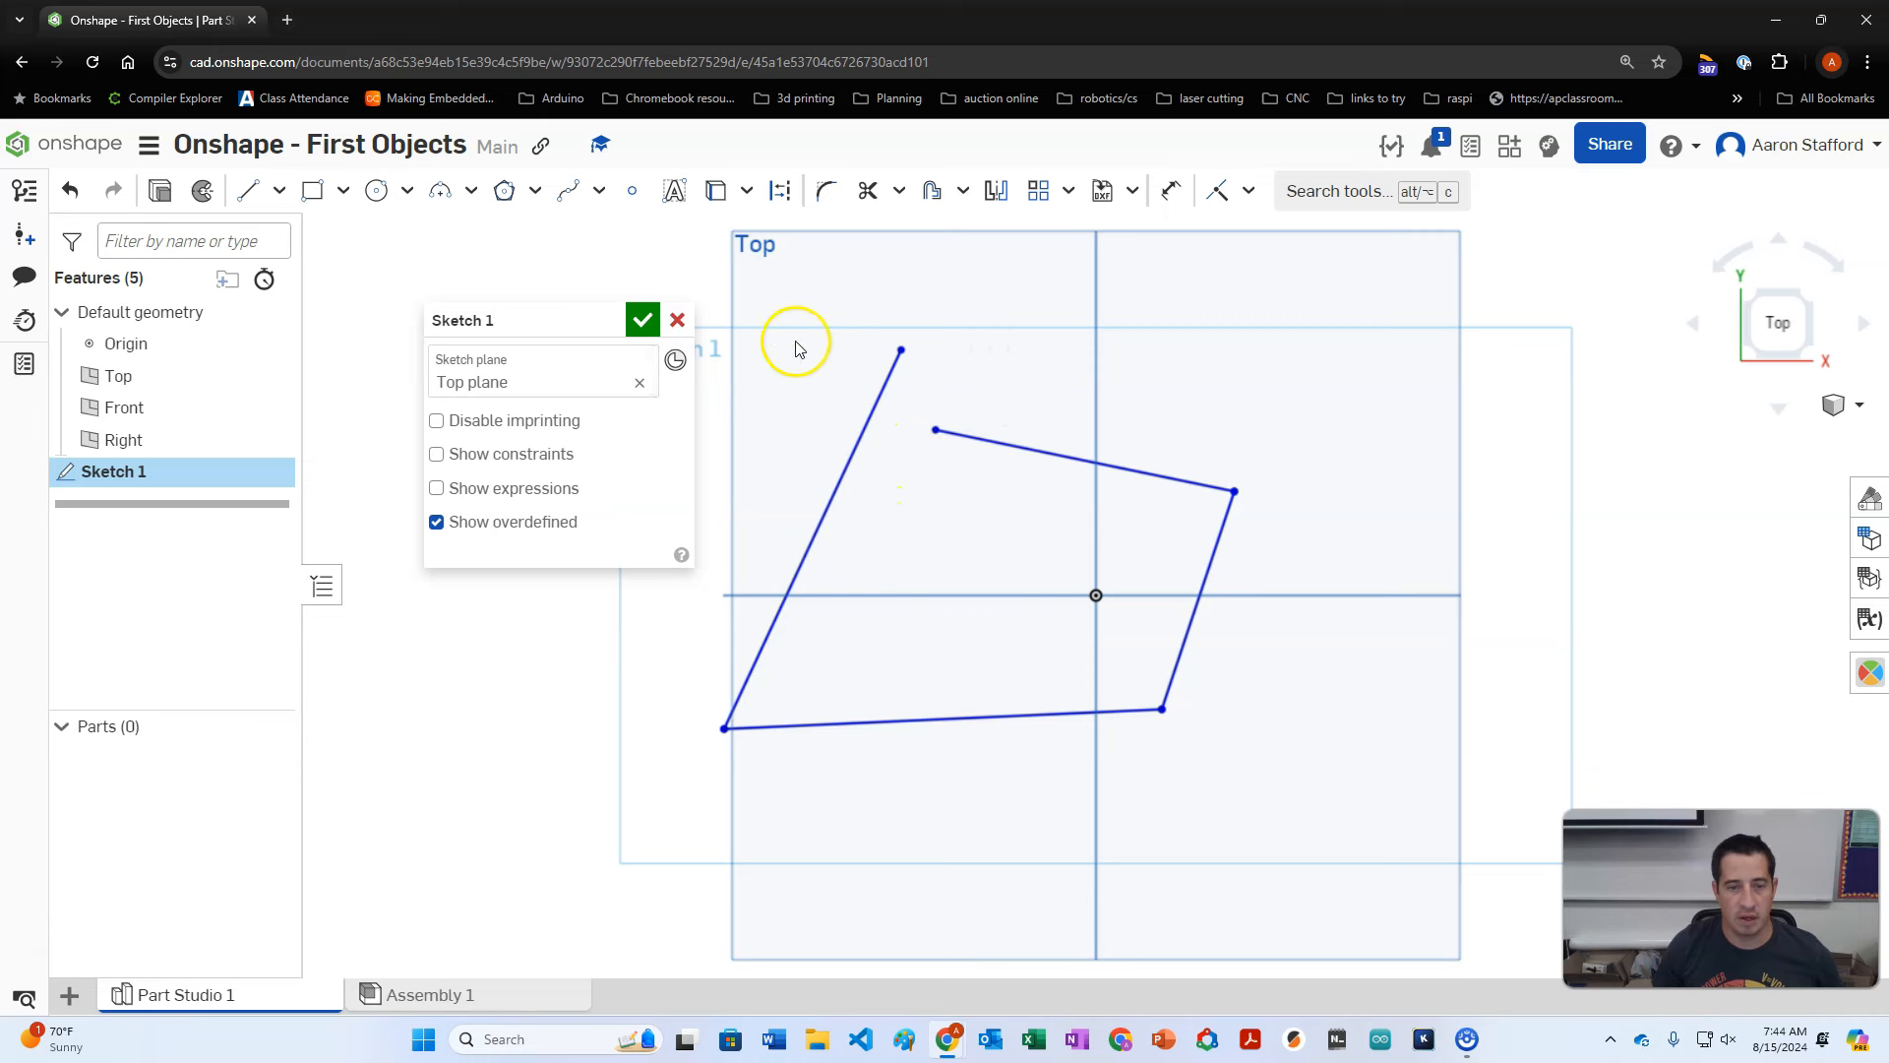
pyautogui.click(246, 190)
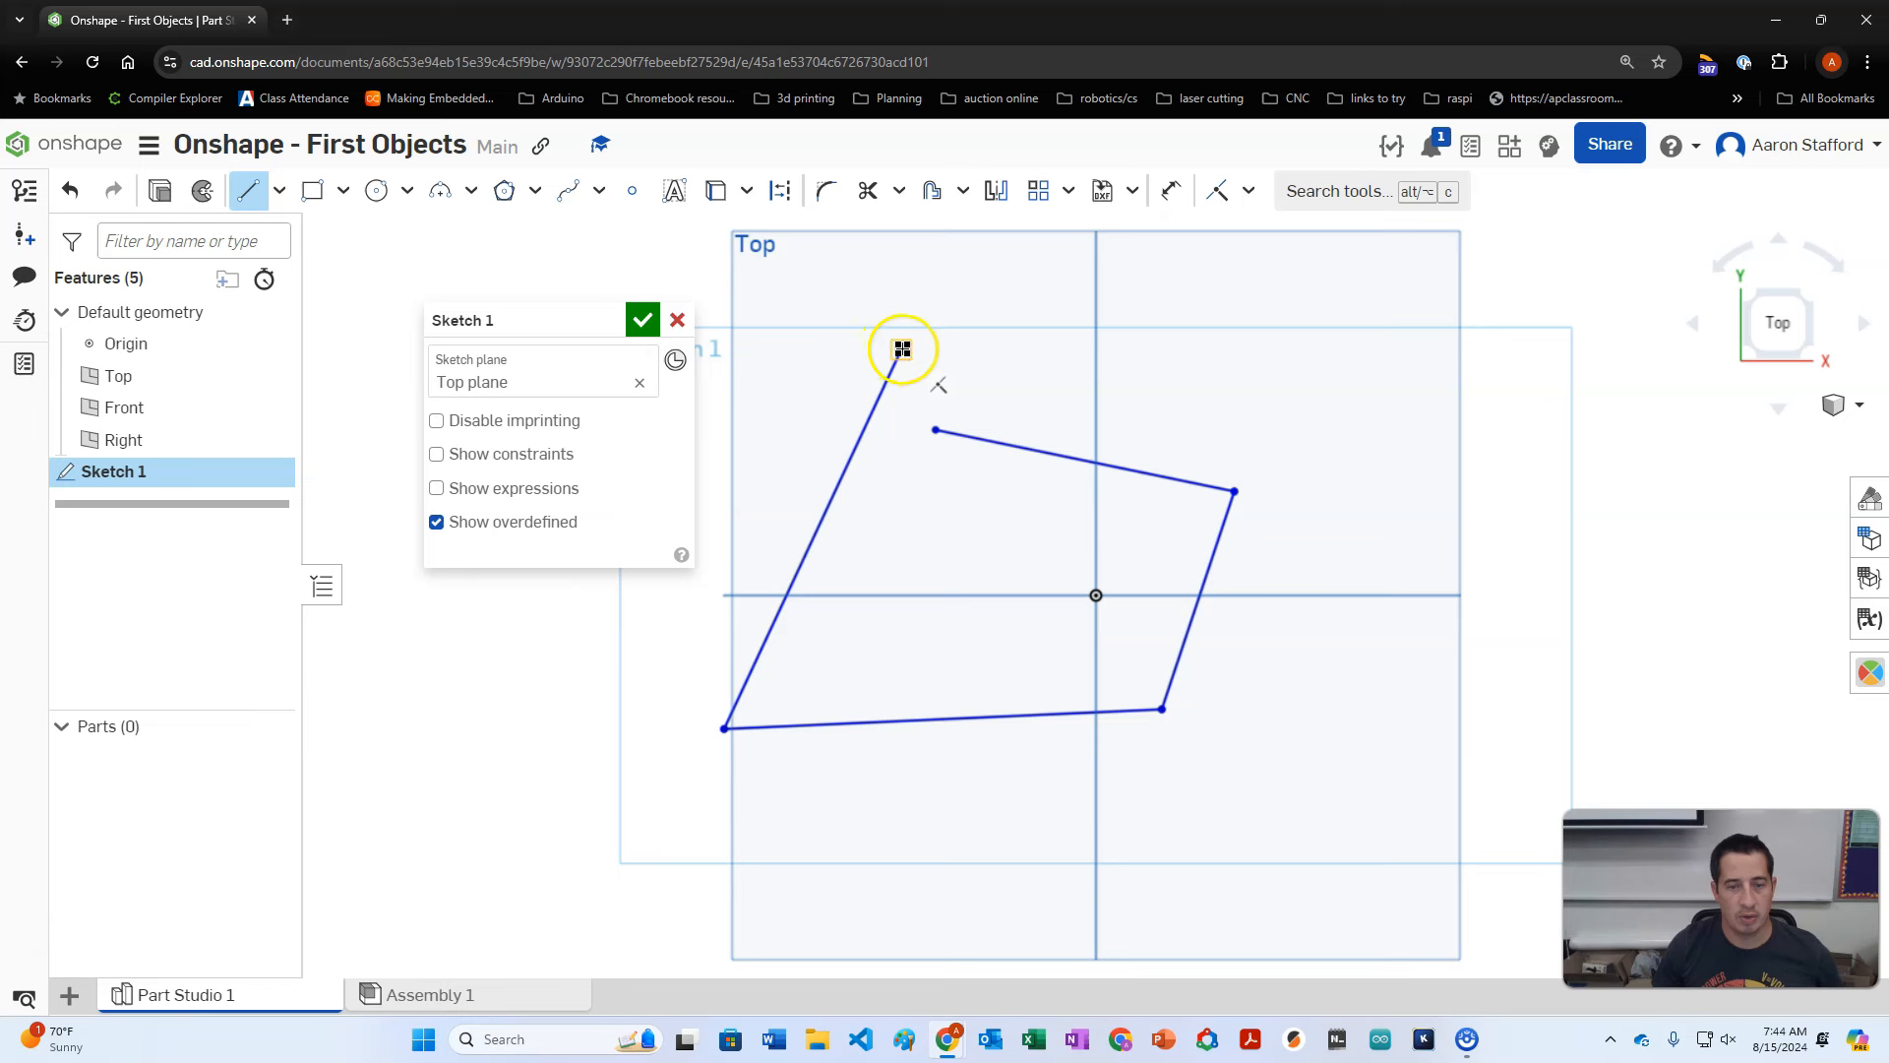
pyautogui.moveTo(903, 349); pyautogui.dragTo(936, 431)
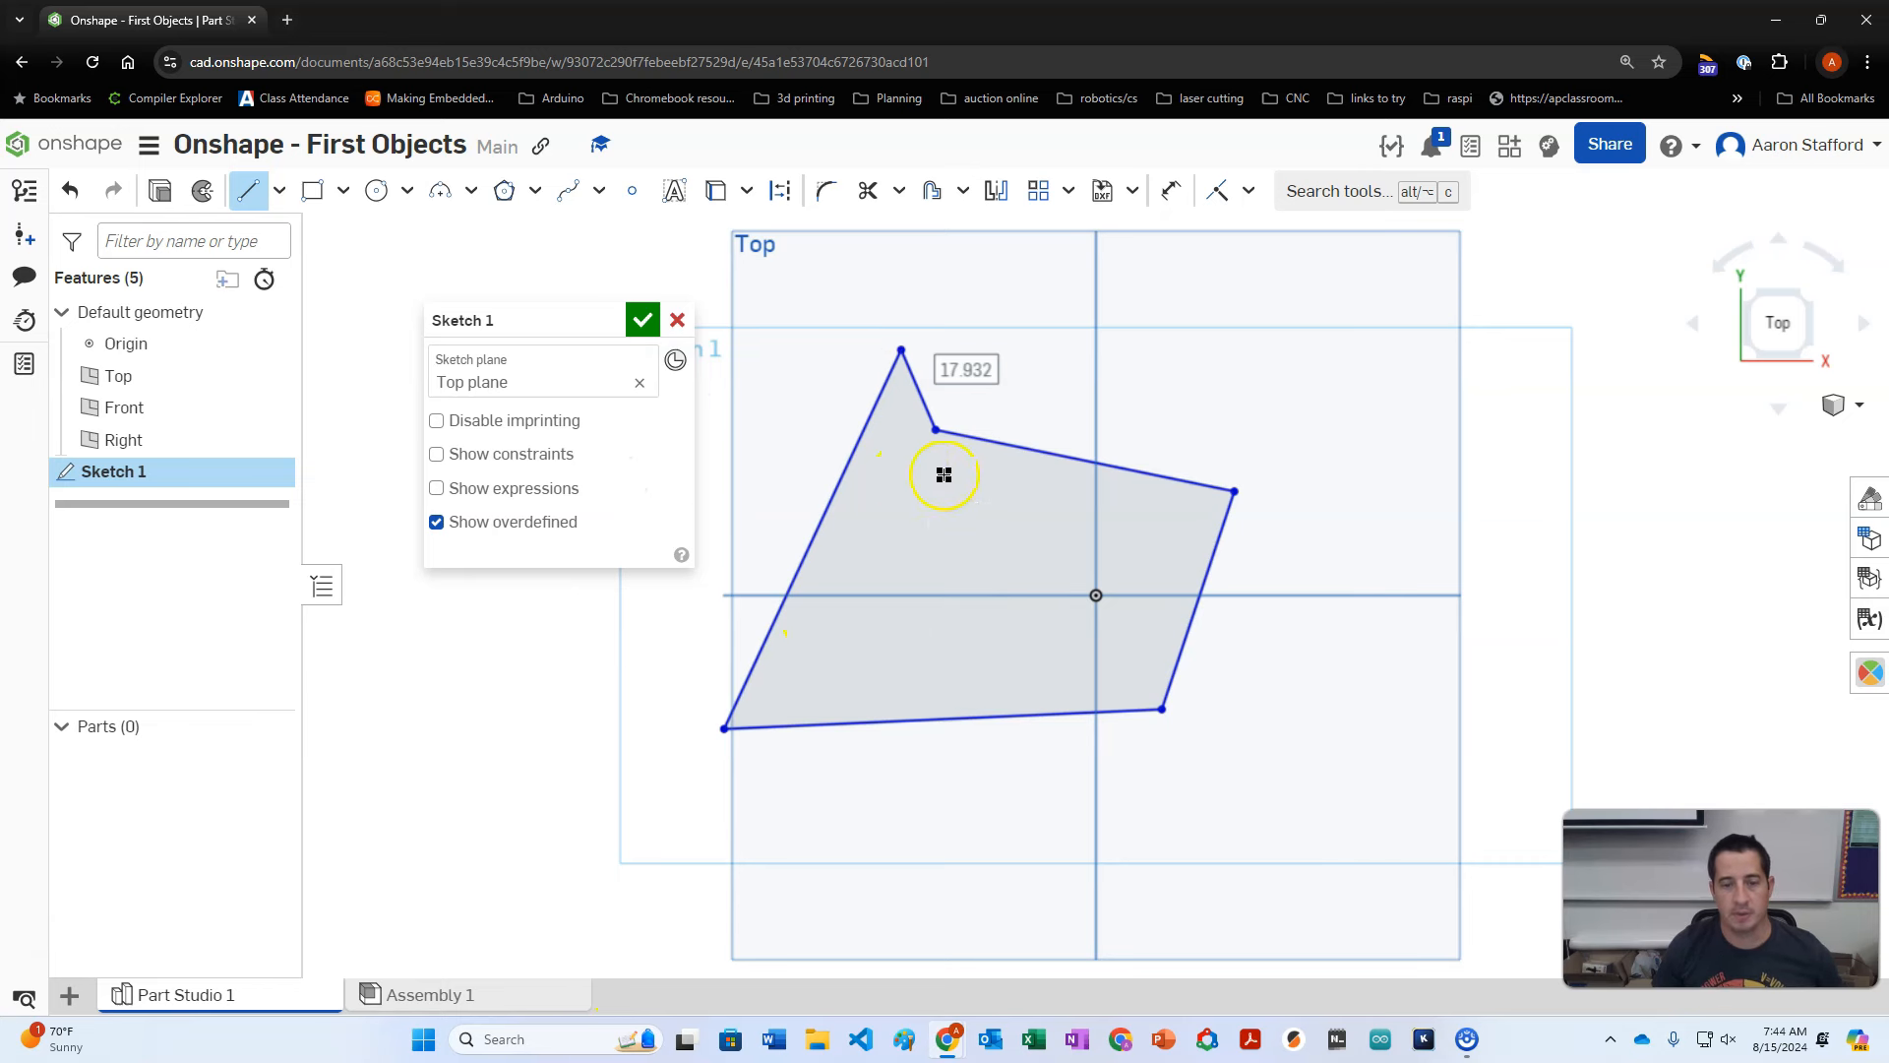
# Step: Discard the sketch with the five-sided outline and start a new sketch on the Top plane
pyautogui.click(678, 323)
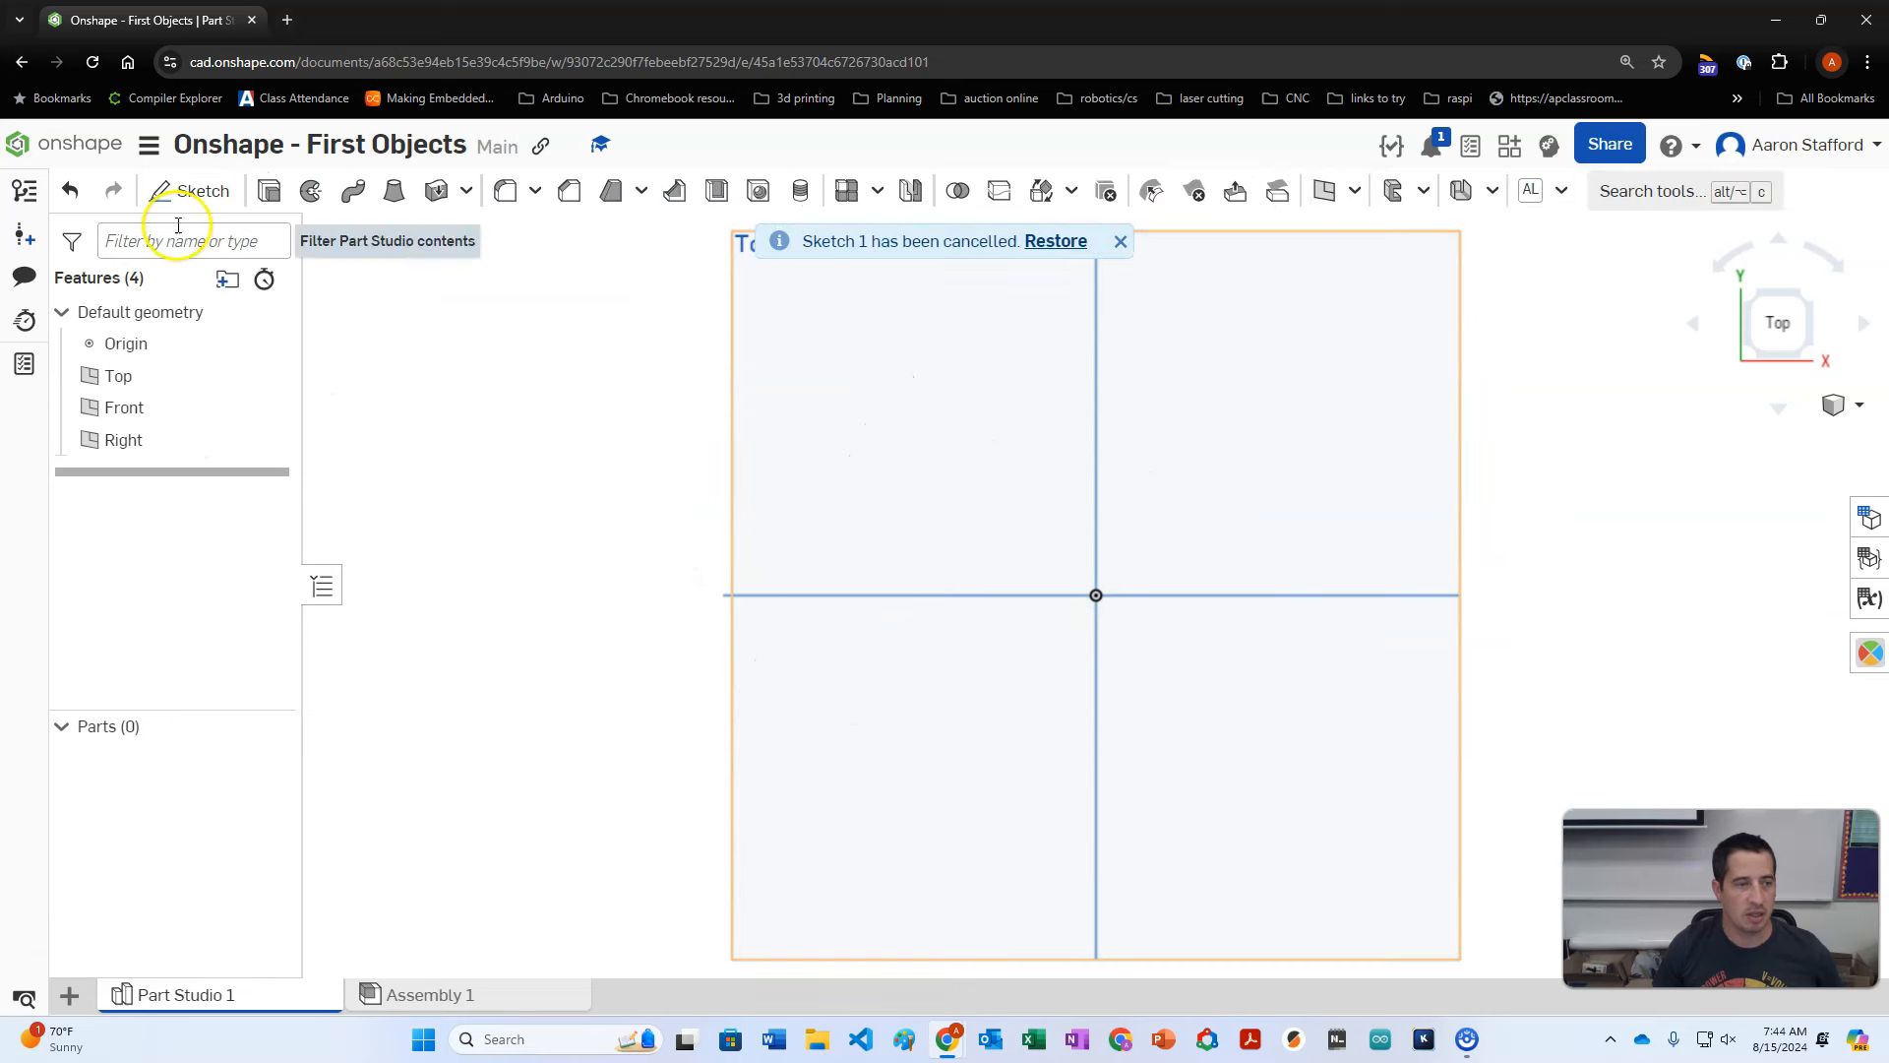
pyautogui.click(183, 193)
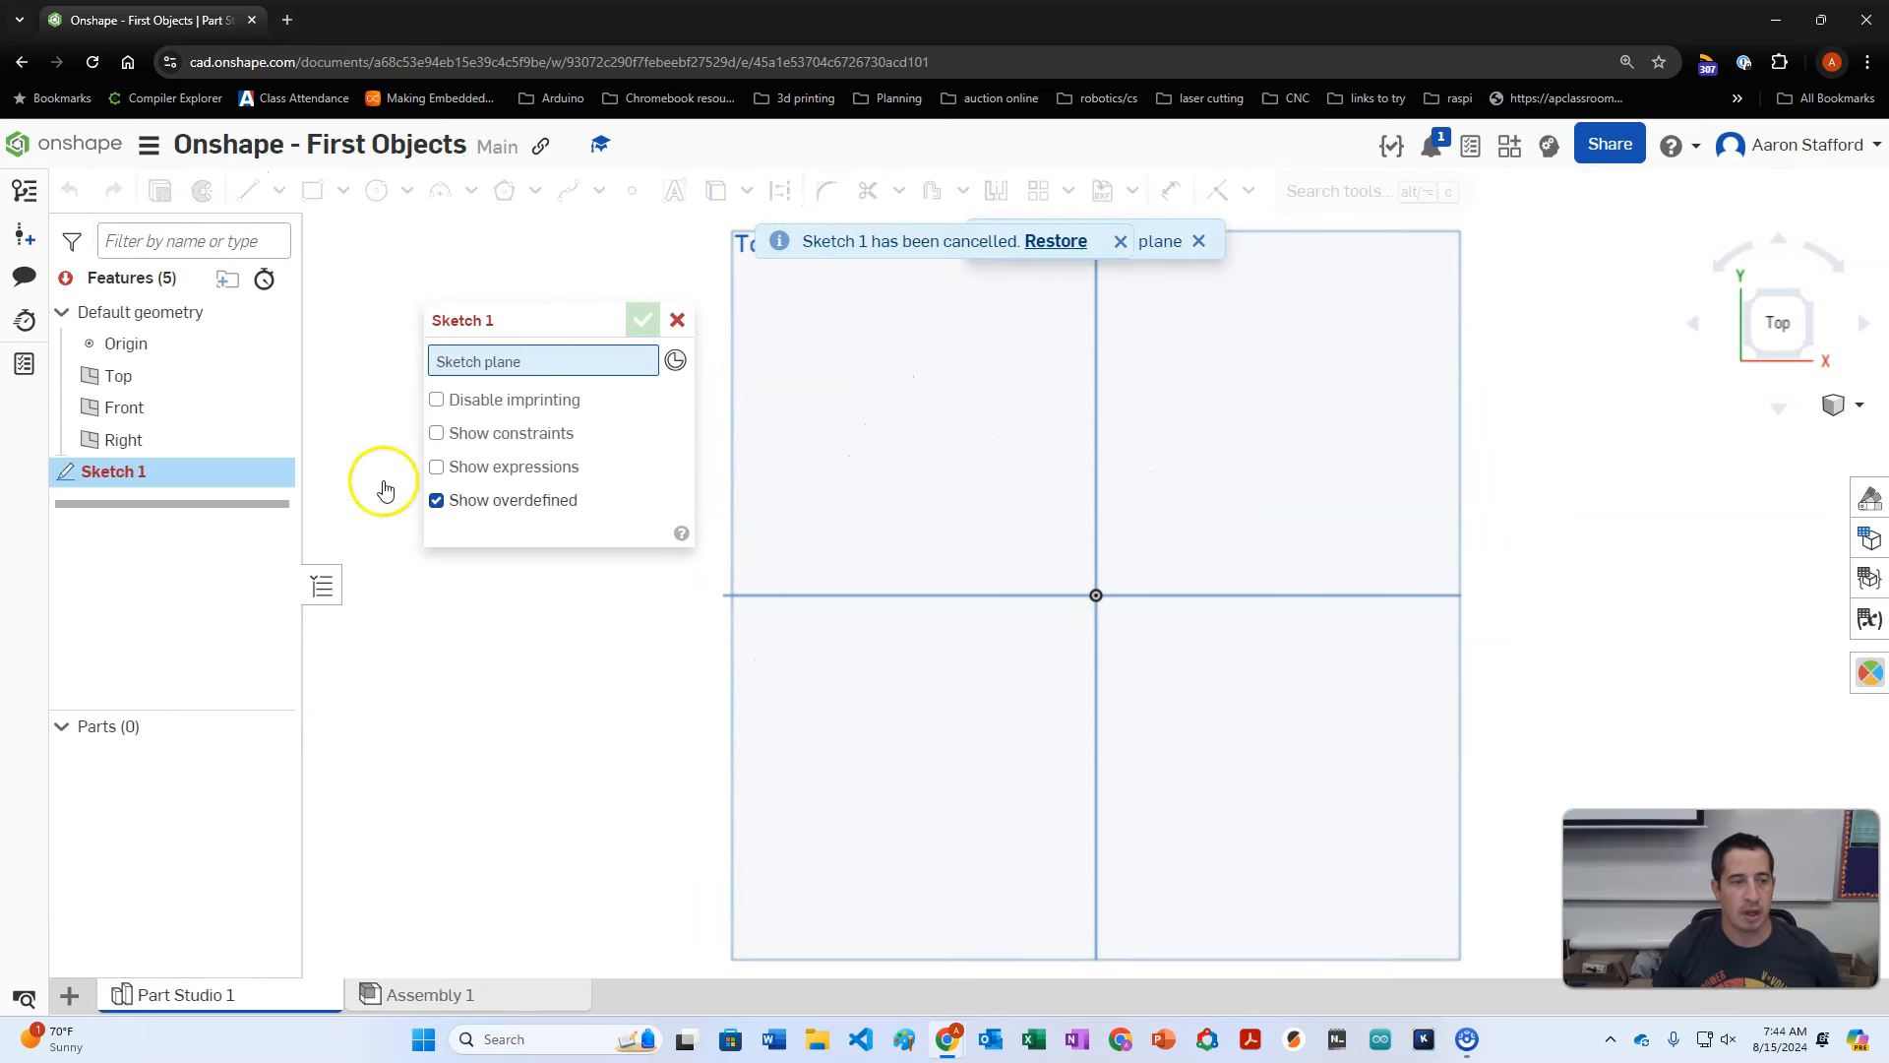
pyautogui.click(118, 384)
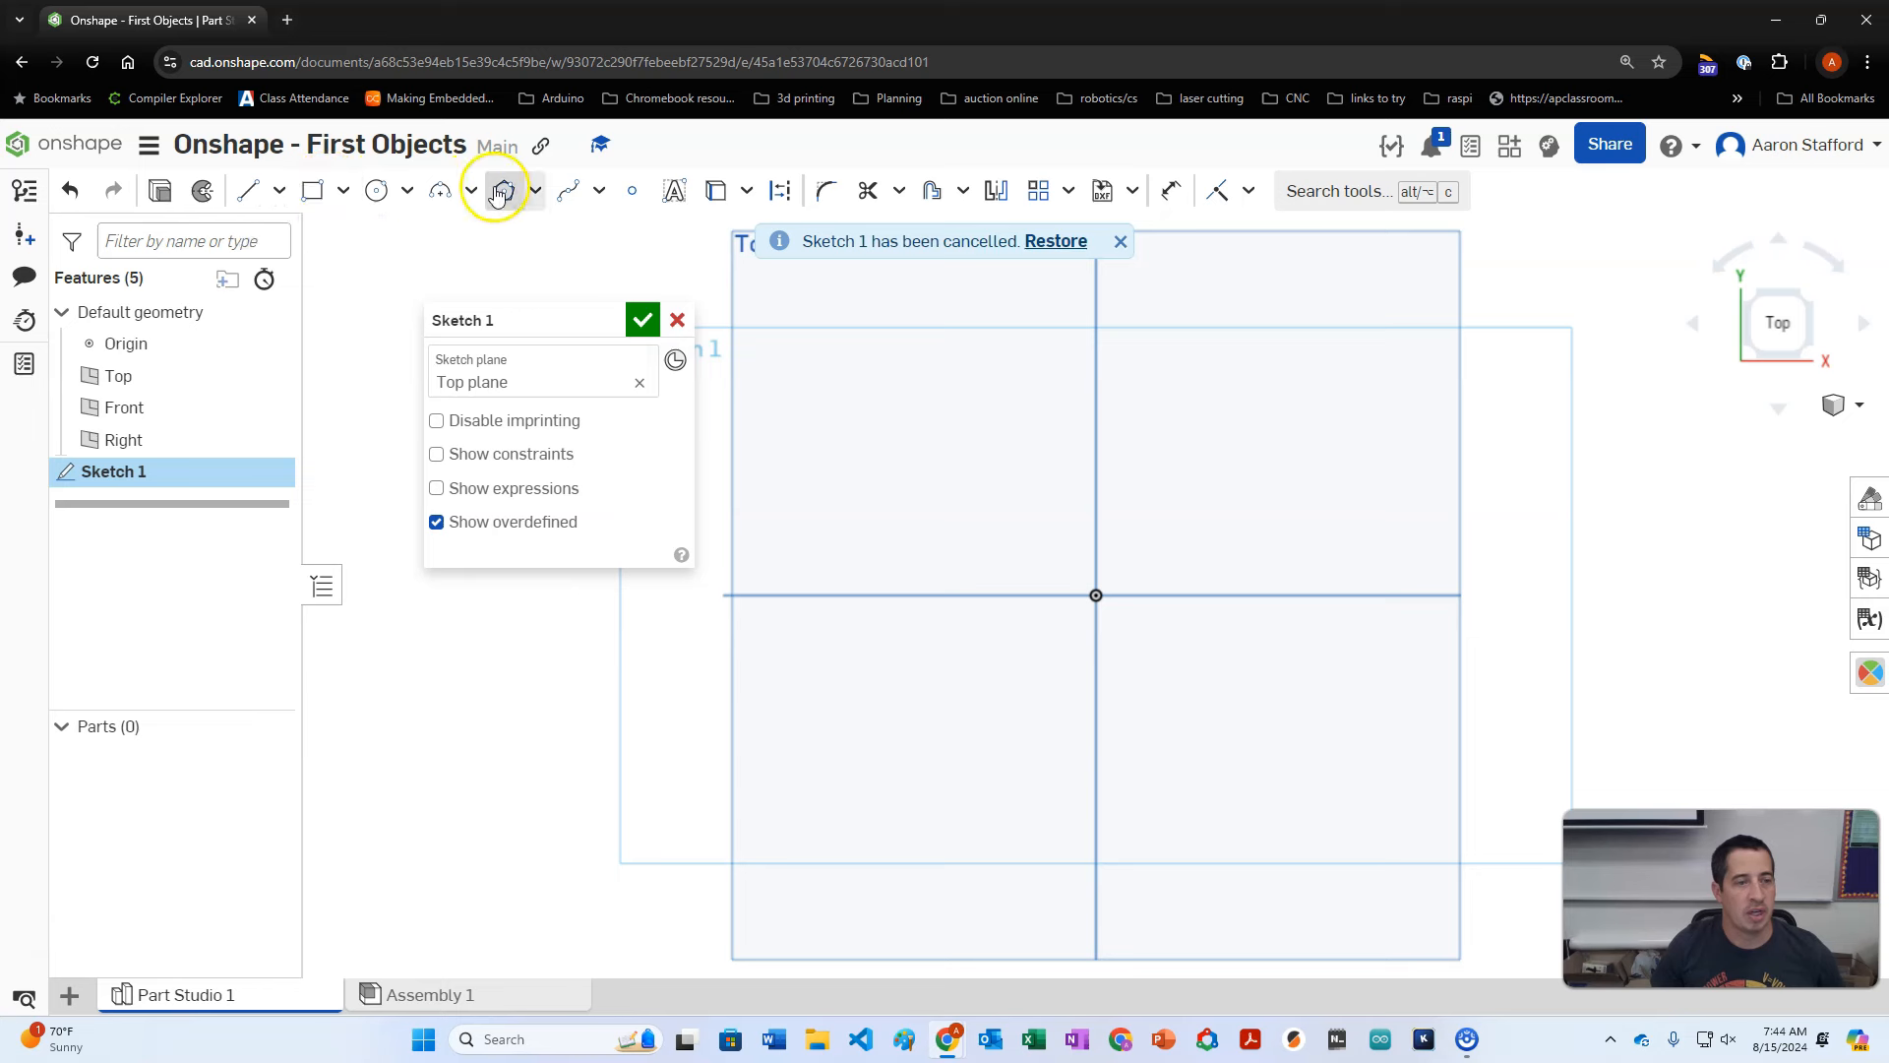
pyautogui.click(282, 191)
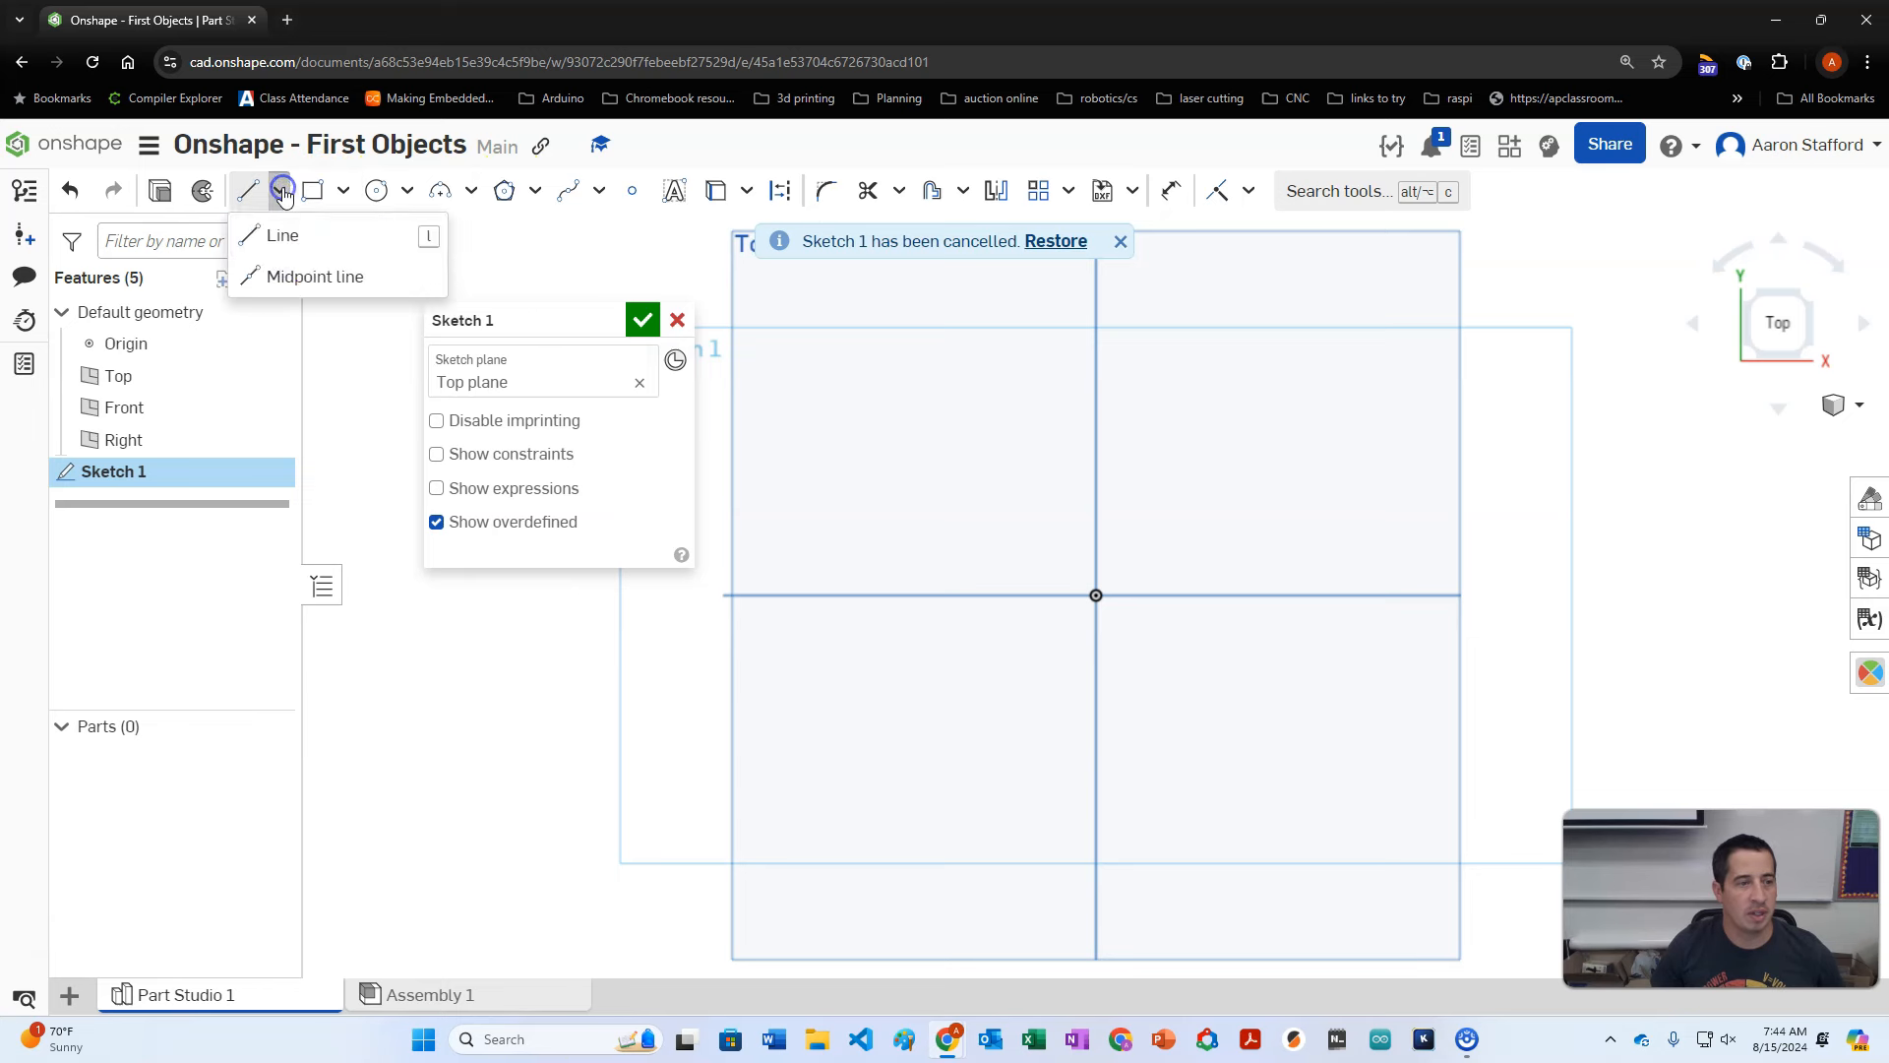
pyautogui.click(343, 191)
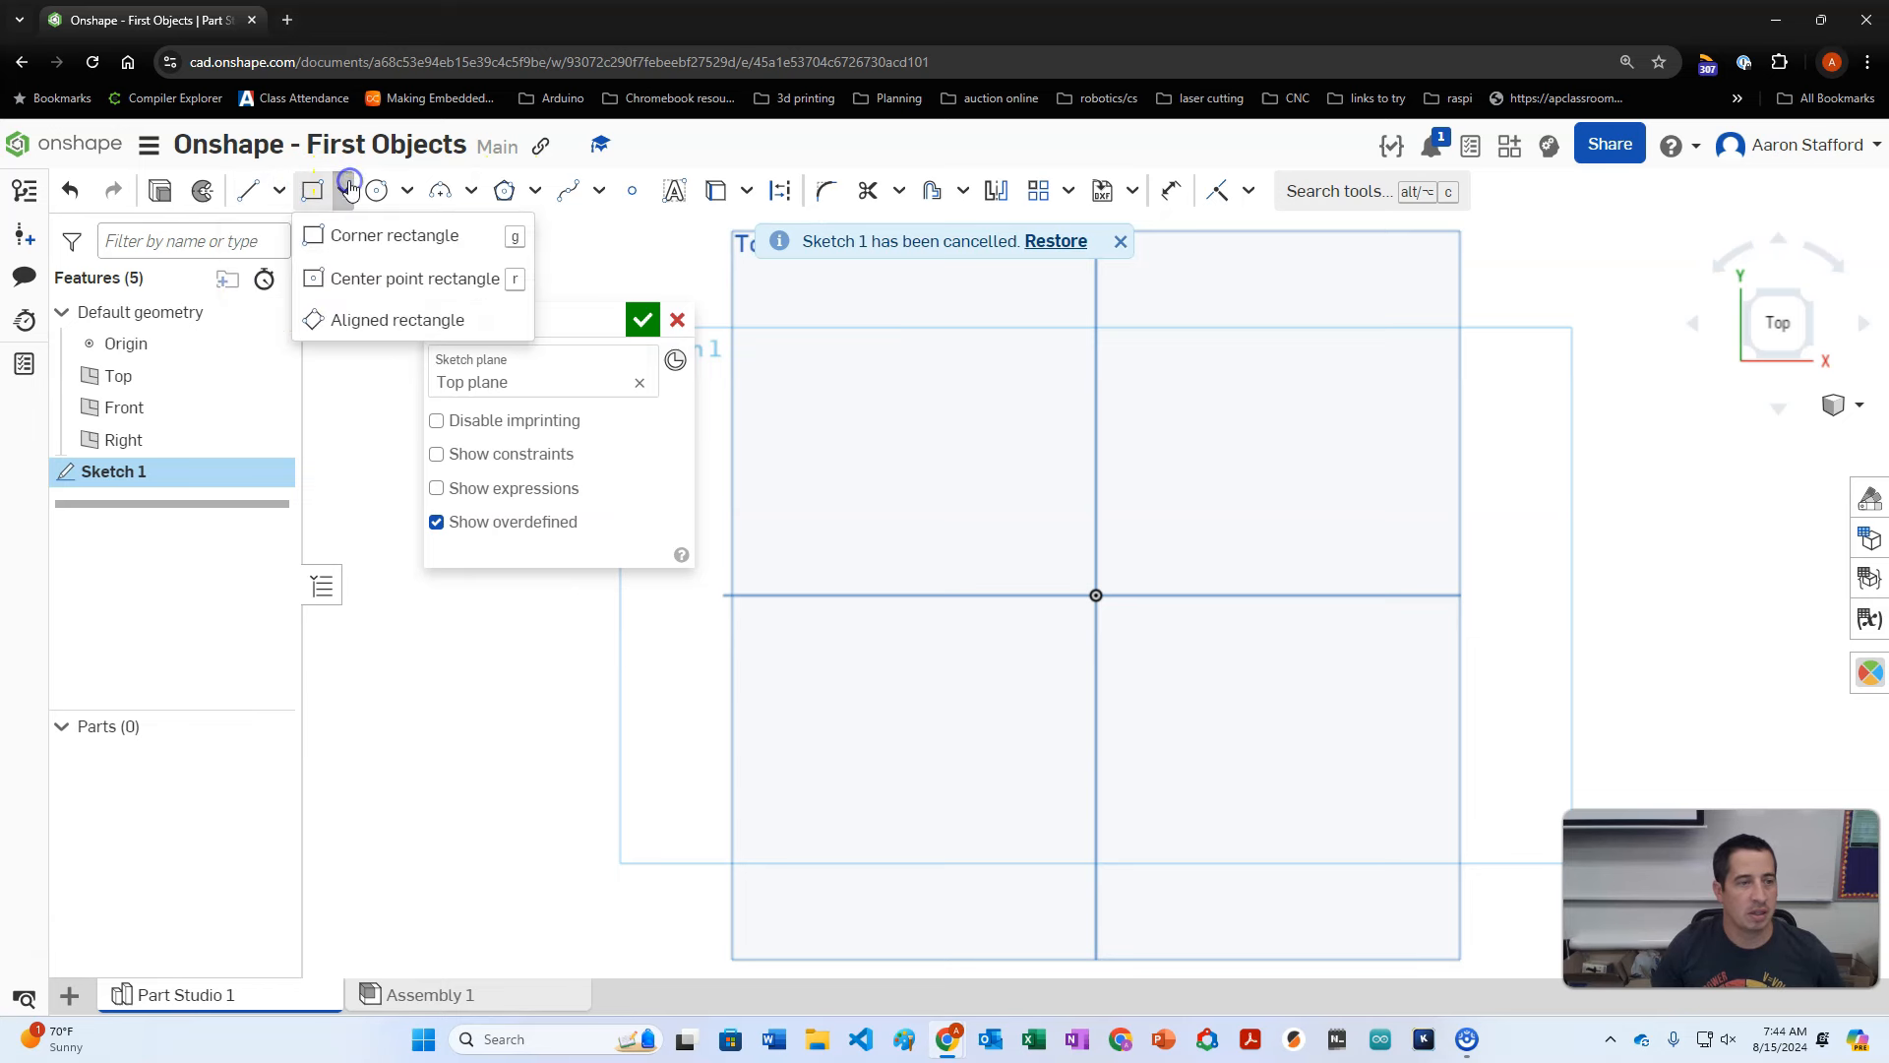
pyautogui.click(406, 191)
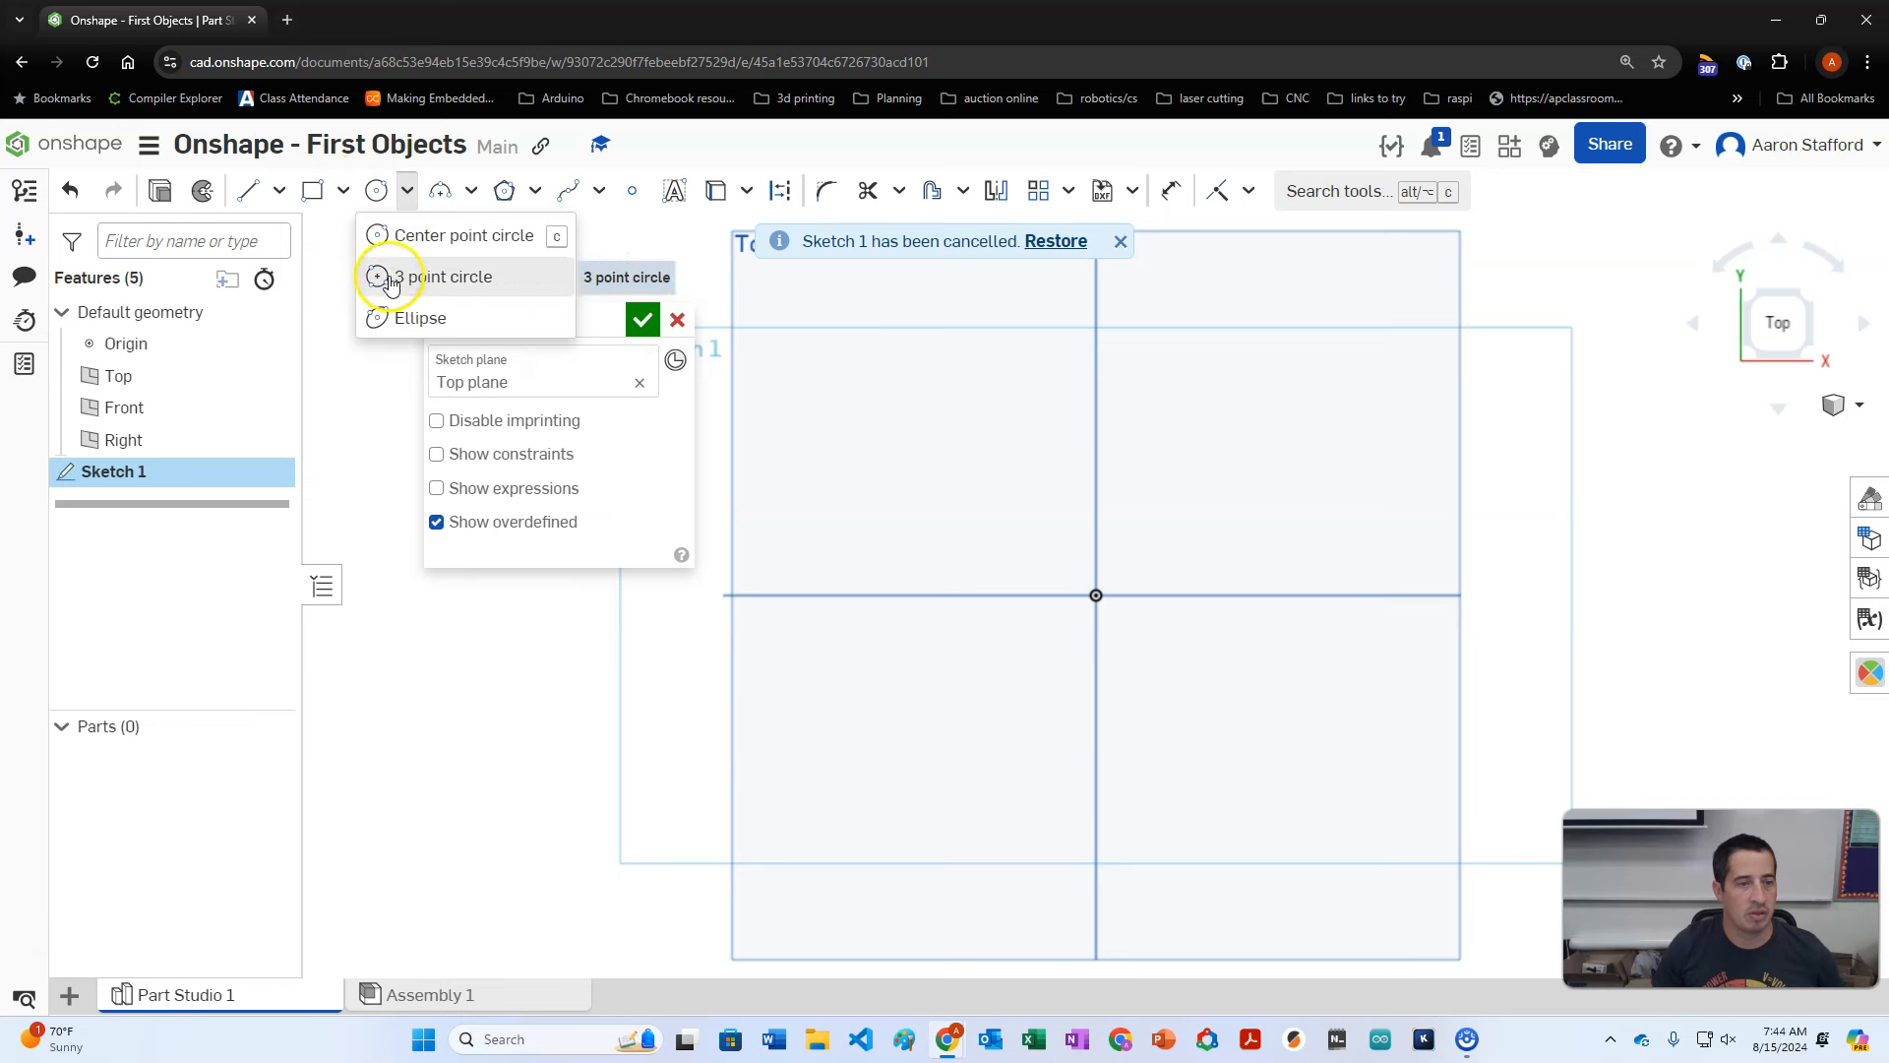
pyautogui.click(474, 193)
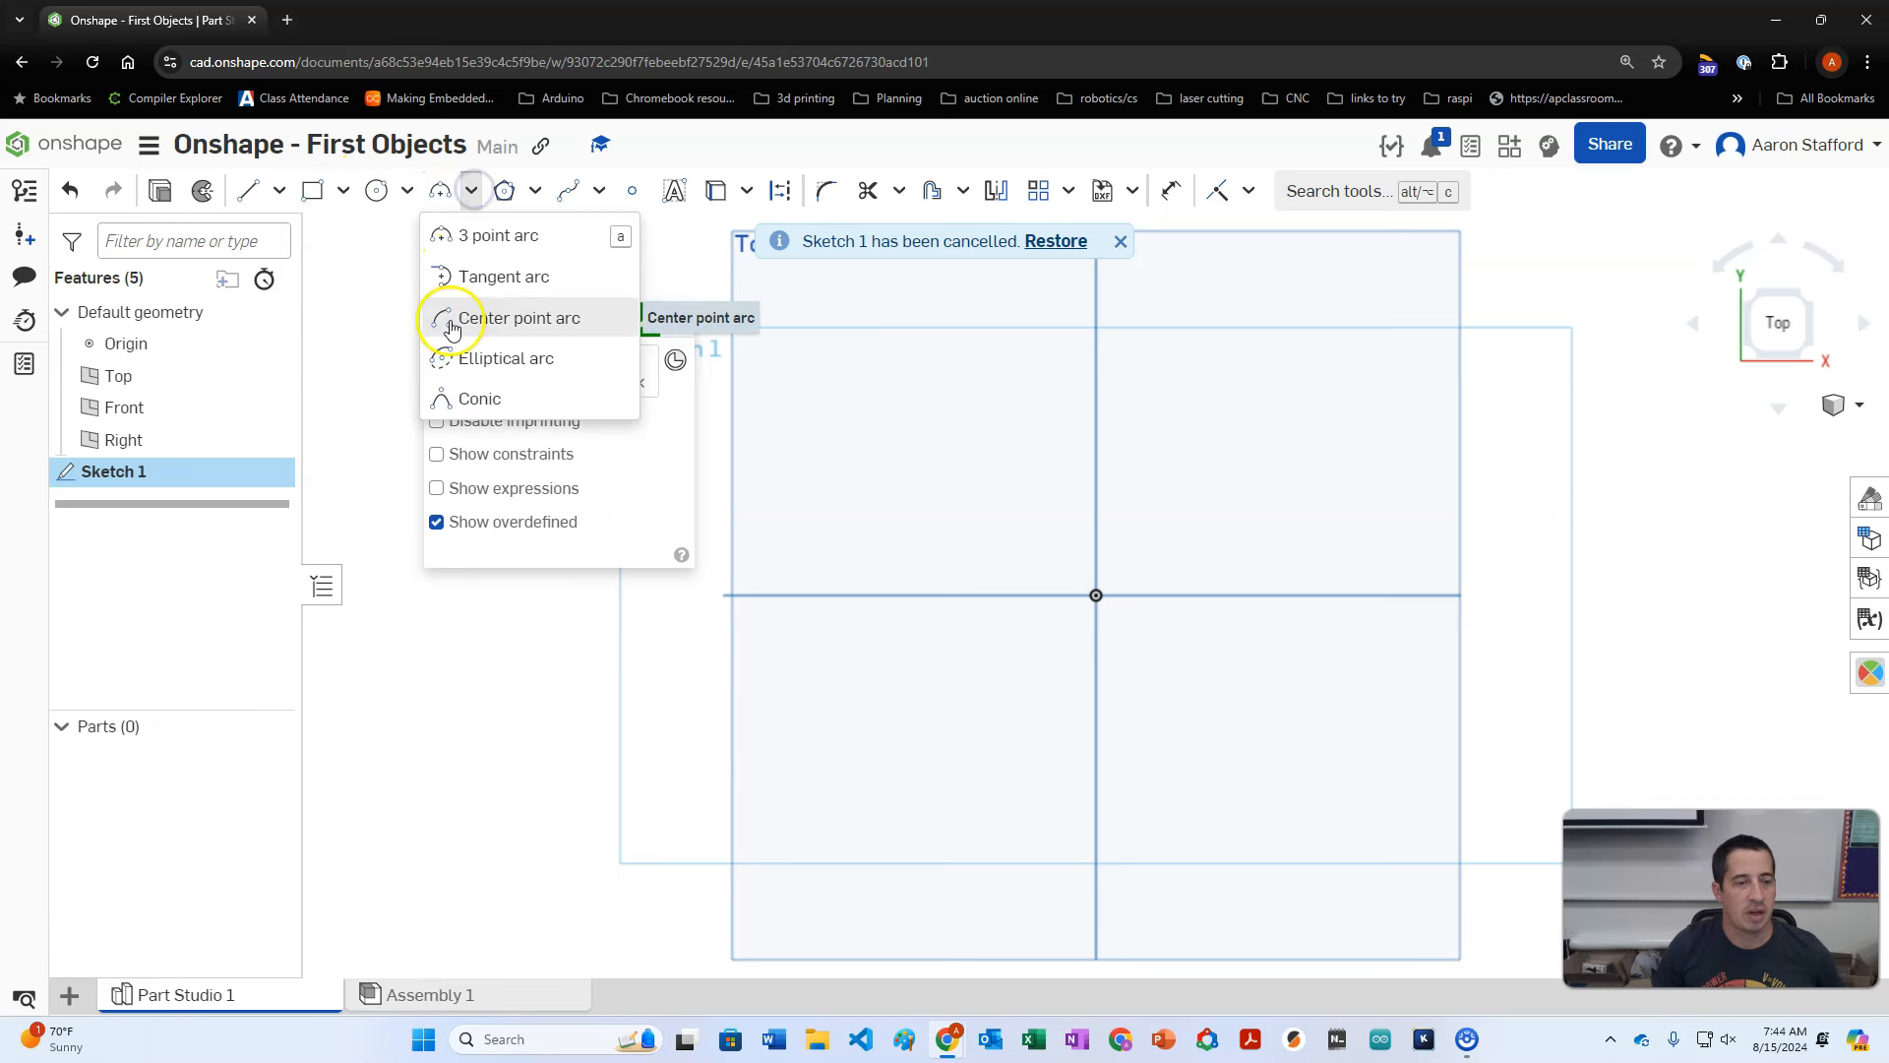
pyautogui.click(534, 191)
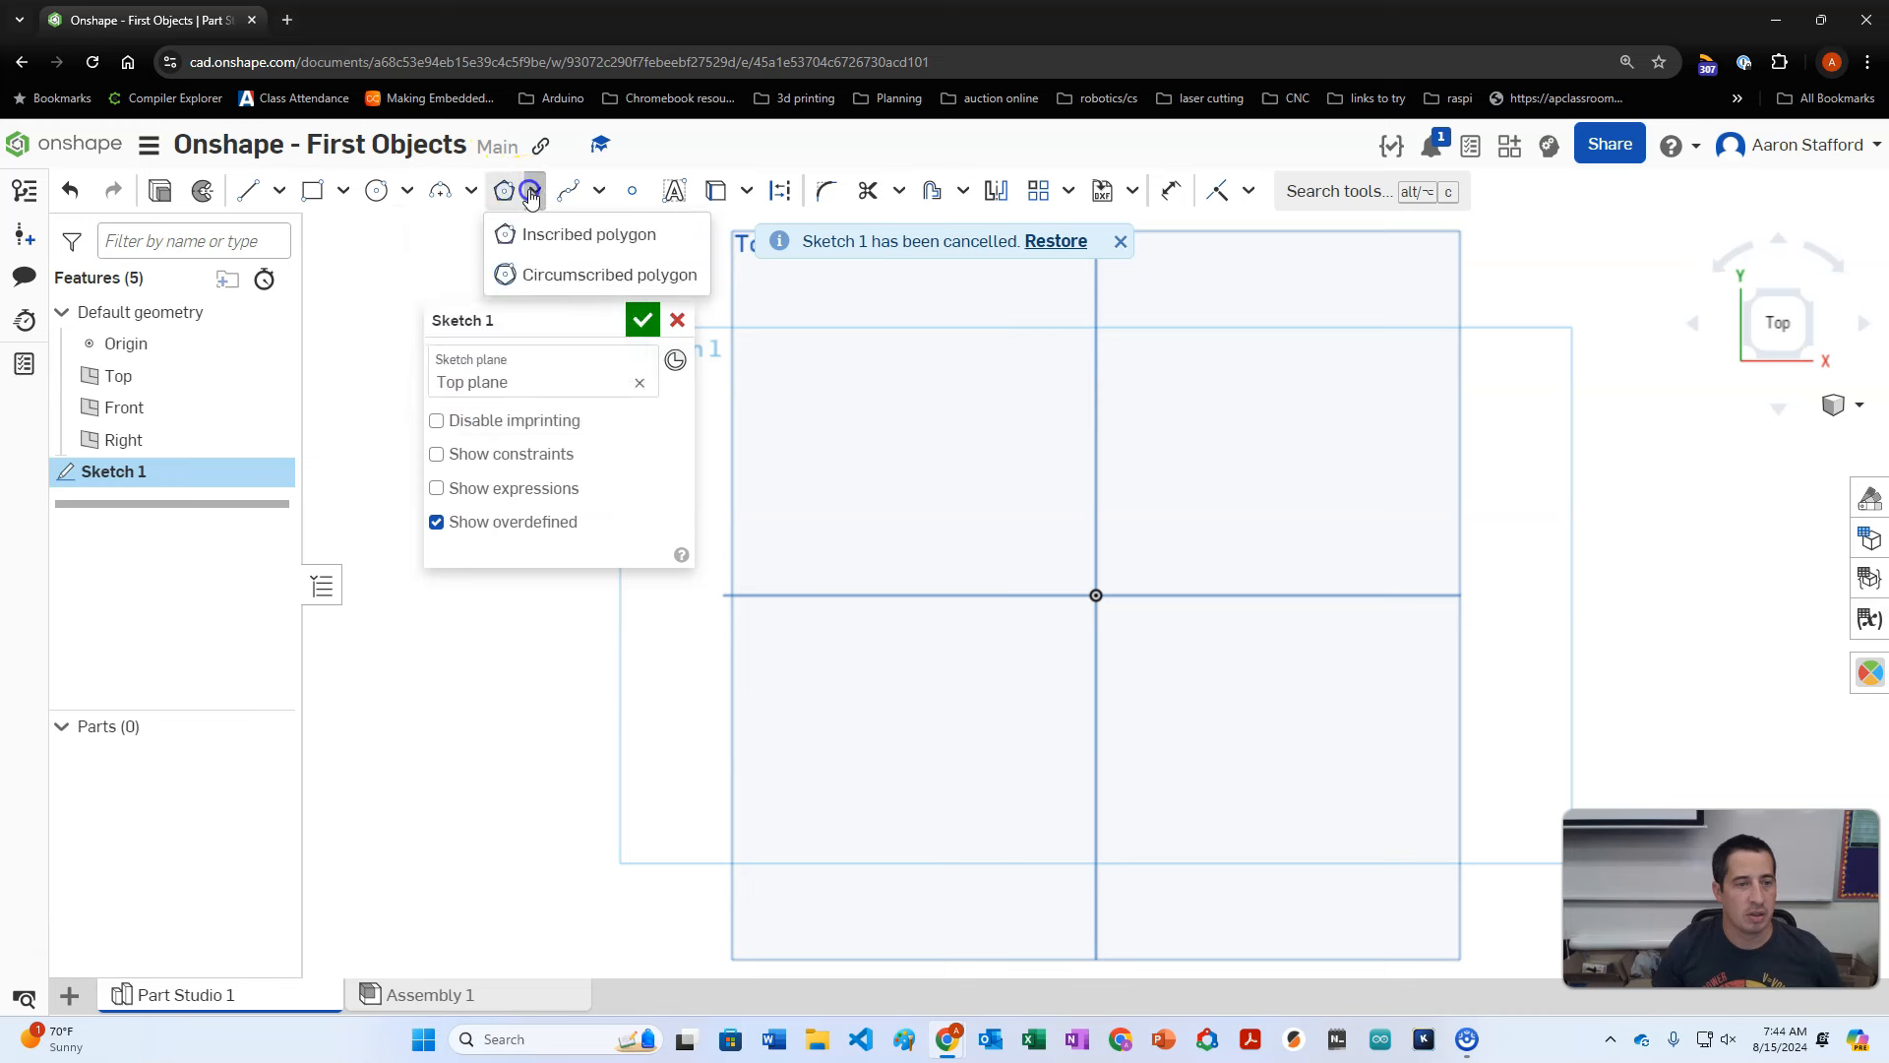
# Step: Sketch a closed wavy spline through 13 points around the origin on the Top plane
pyautogui.click(600, 191)
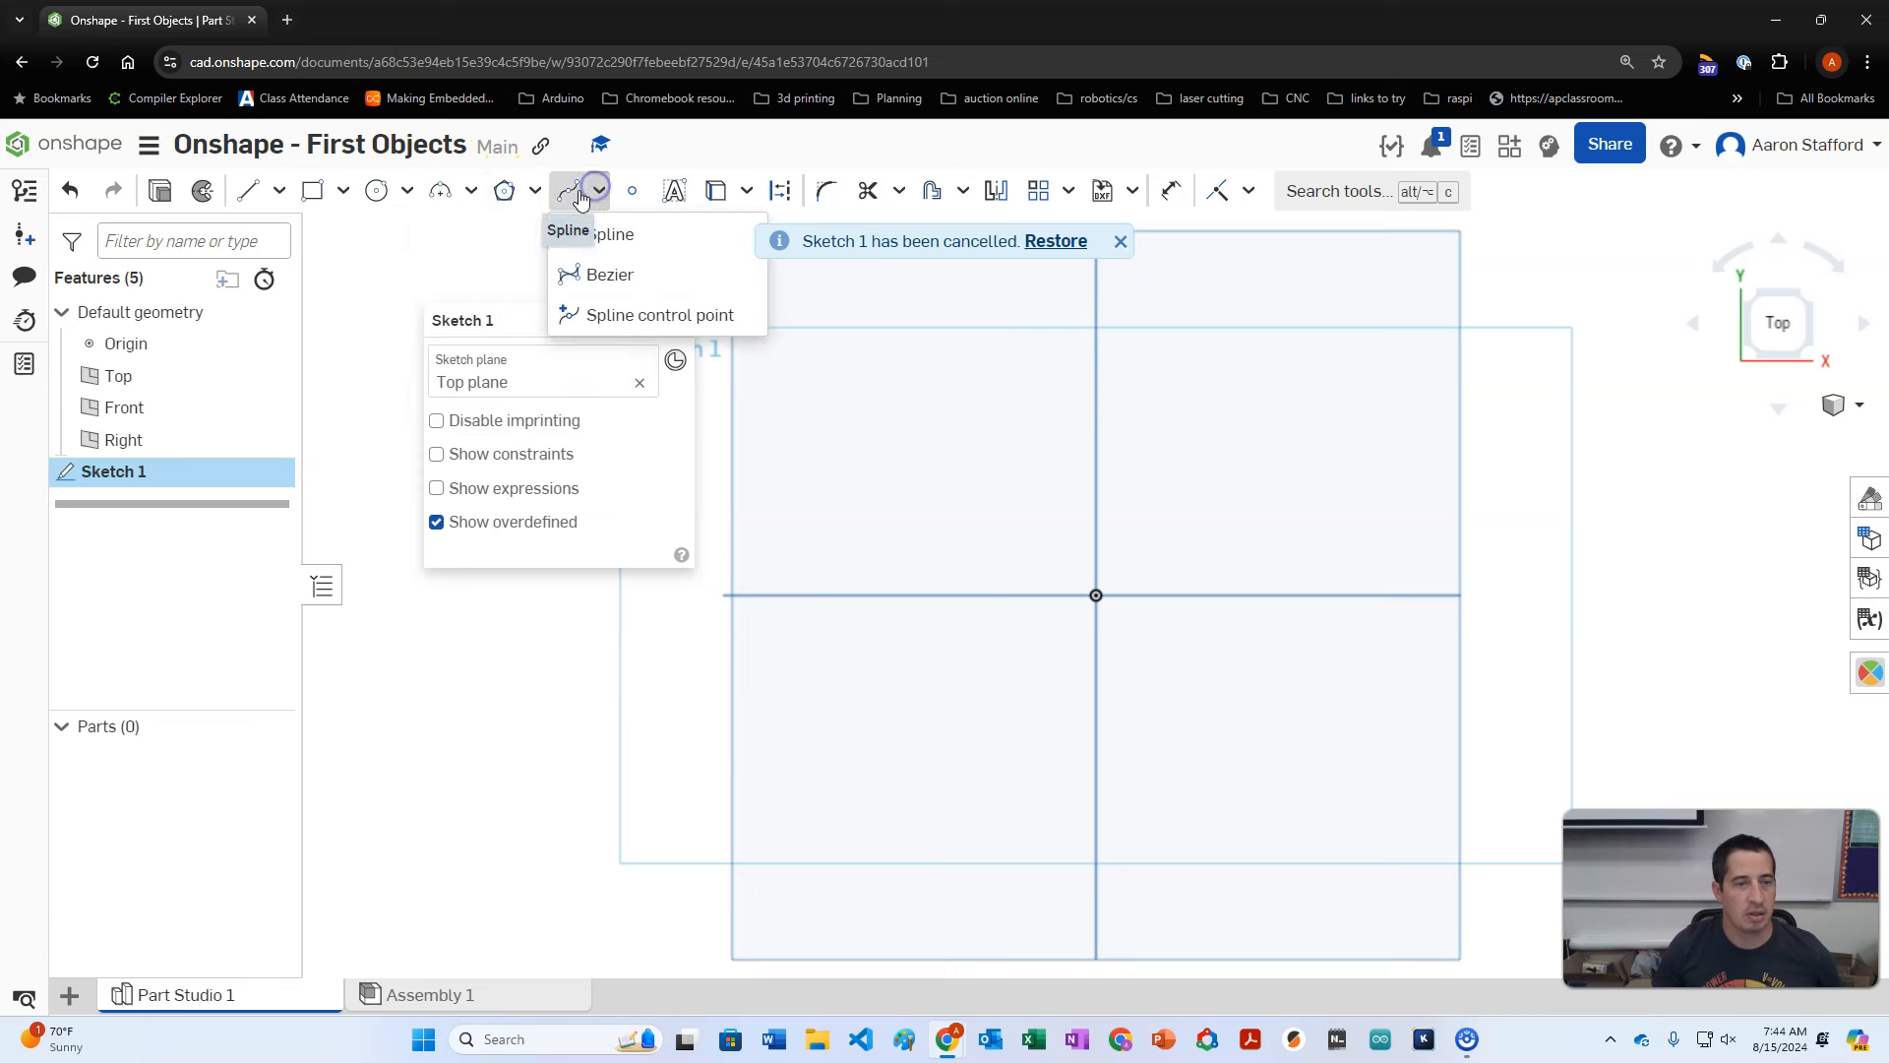
pyautogui.click(568, 232)
pyautogui.click(936, 483)
pyautogui.click(1049, 351)
pyautogui.click(1096, 536)
pyautogui.click(1222, 434)
pyautogui.click(1248, 794)
pyautogui.click(895, 832)
pyautogui.click(916, 617)
pyautogui.click(763, 707)
pyautogui.click(804, 475)
pyautogui.click(712, 488)
pyautogui.click(736, 381)
pyautogui.click(803, 408)
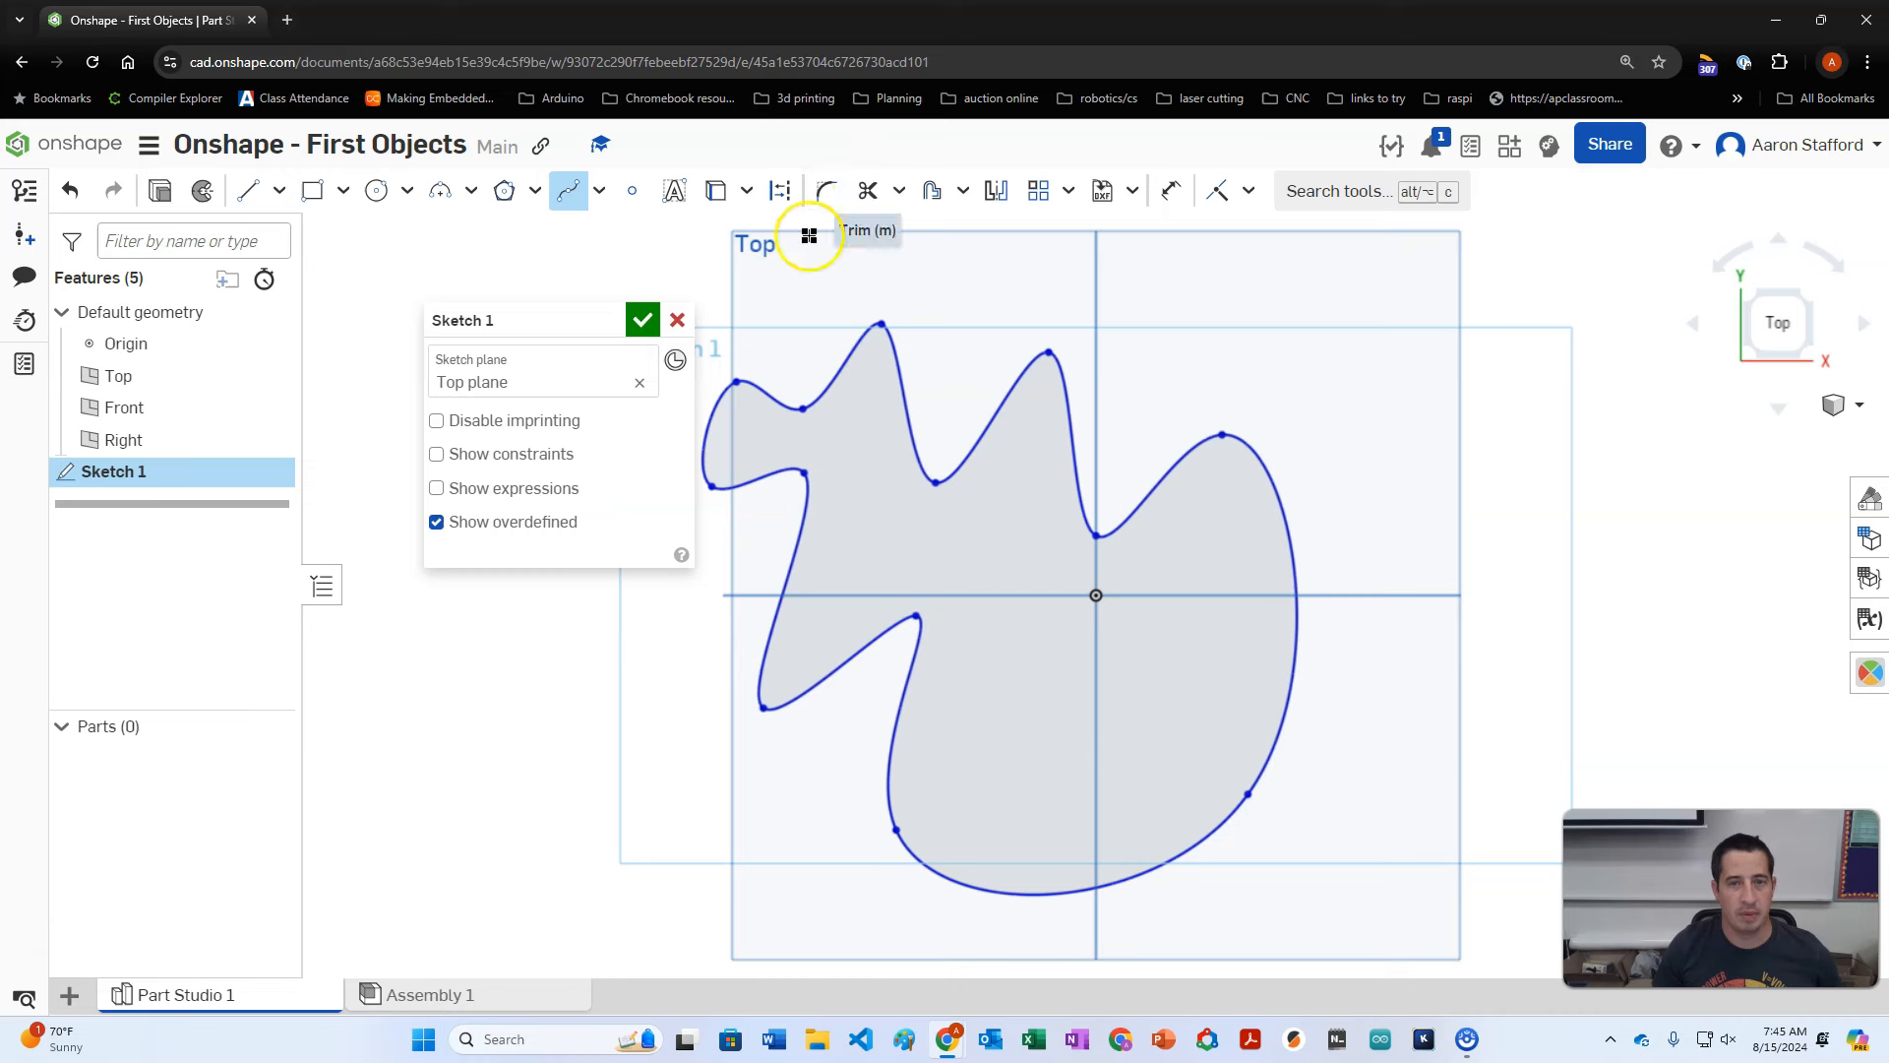
# Step: Extrude the closed spline region upward as a new solid with a blind depth of 47.5 mm
pyautogui.scroll(-3, 1072, 816)
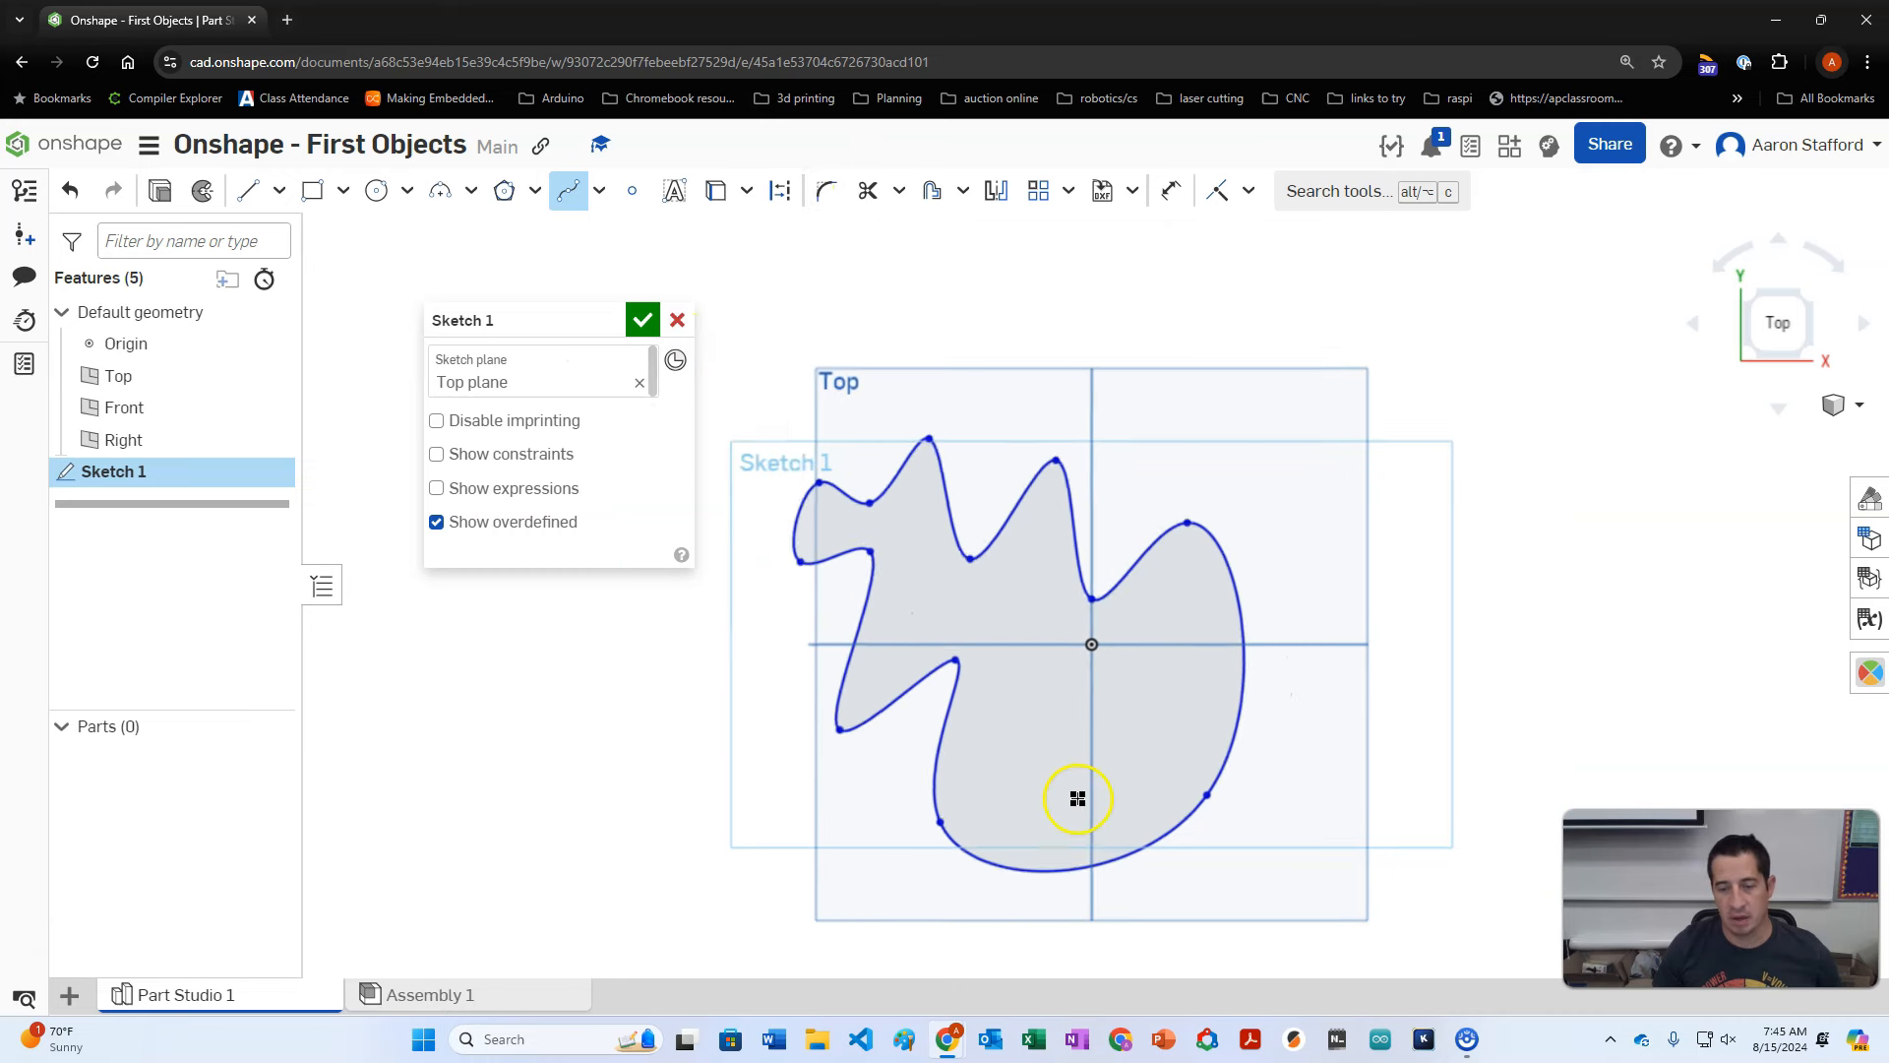
pyautogui.scroll(3, 1042, 708)
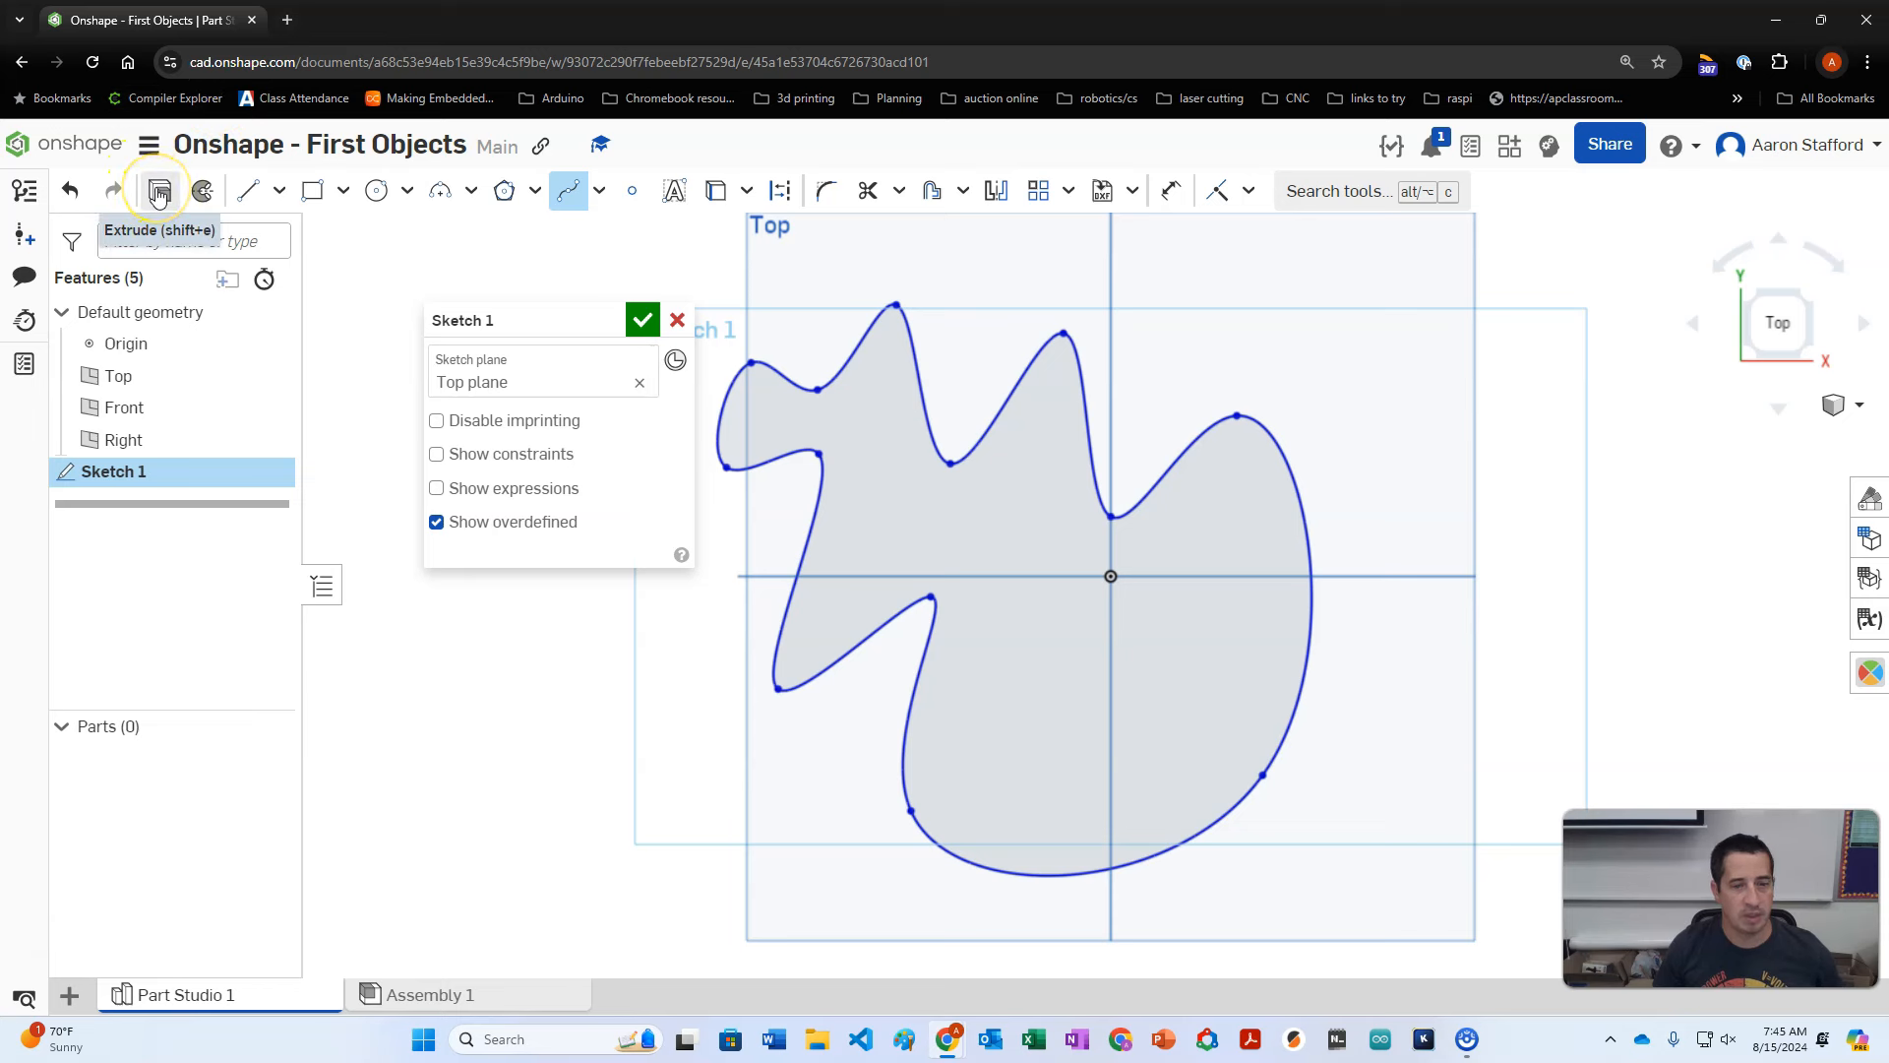
pyautogui.click(158, 191)
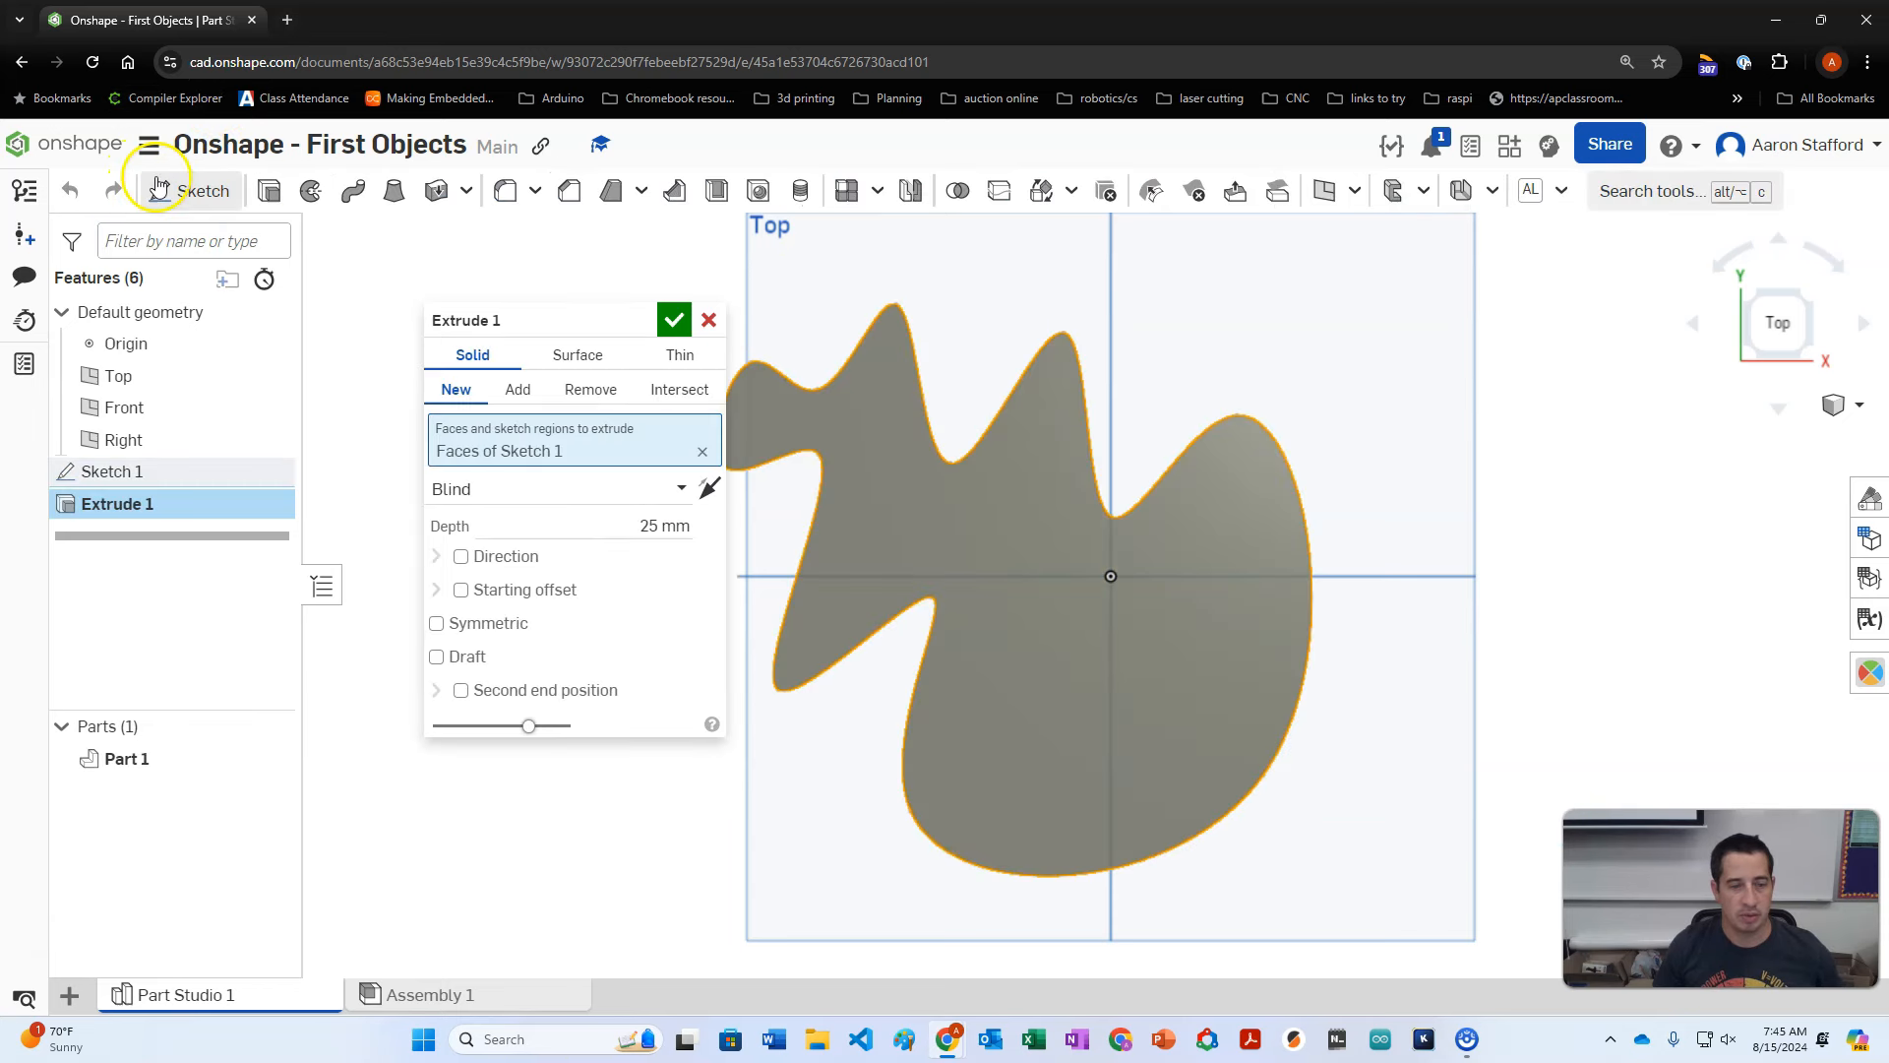
pyautogui.moveTo(867, 848); pyautogui.dragTo(859, 714, button='right')
pyautogui.click(967, 655)
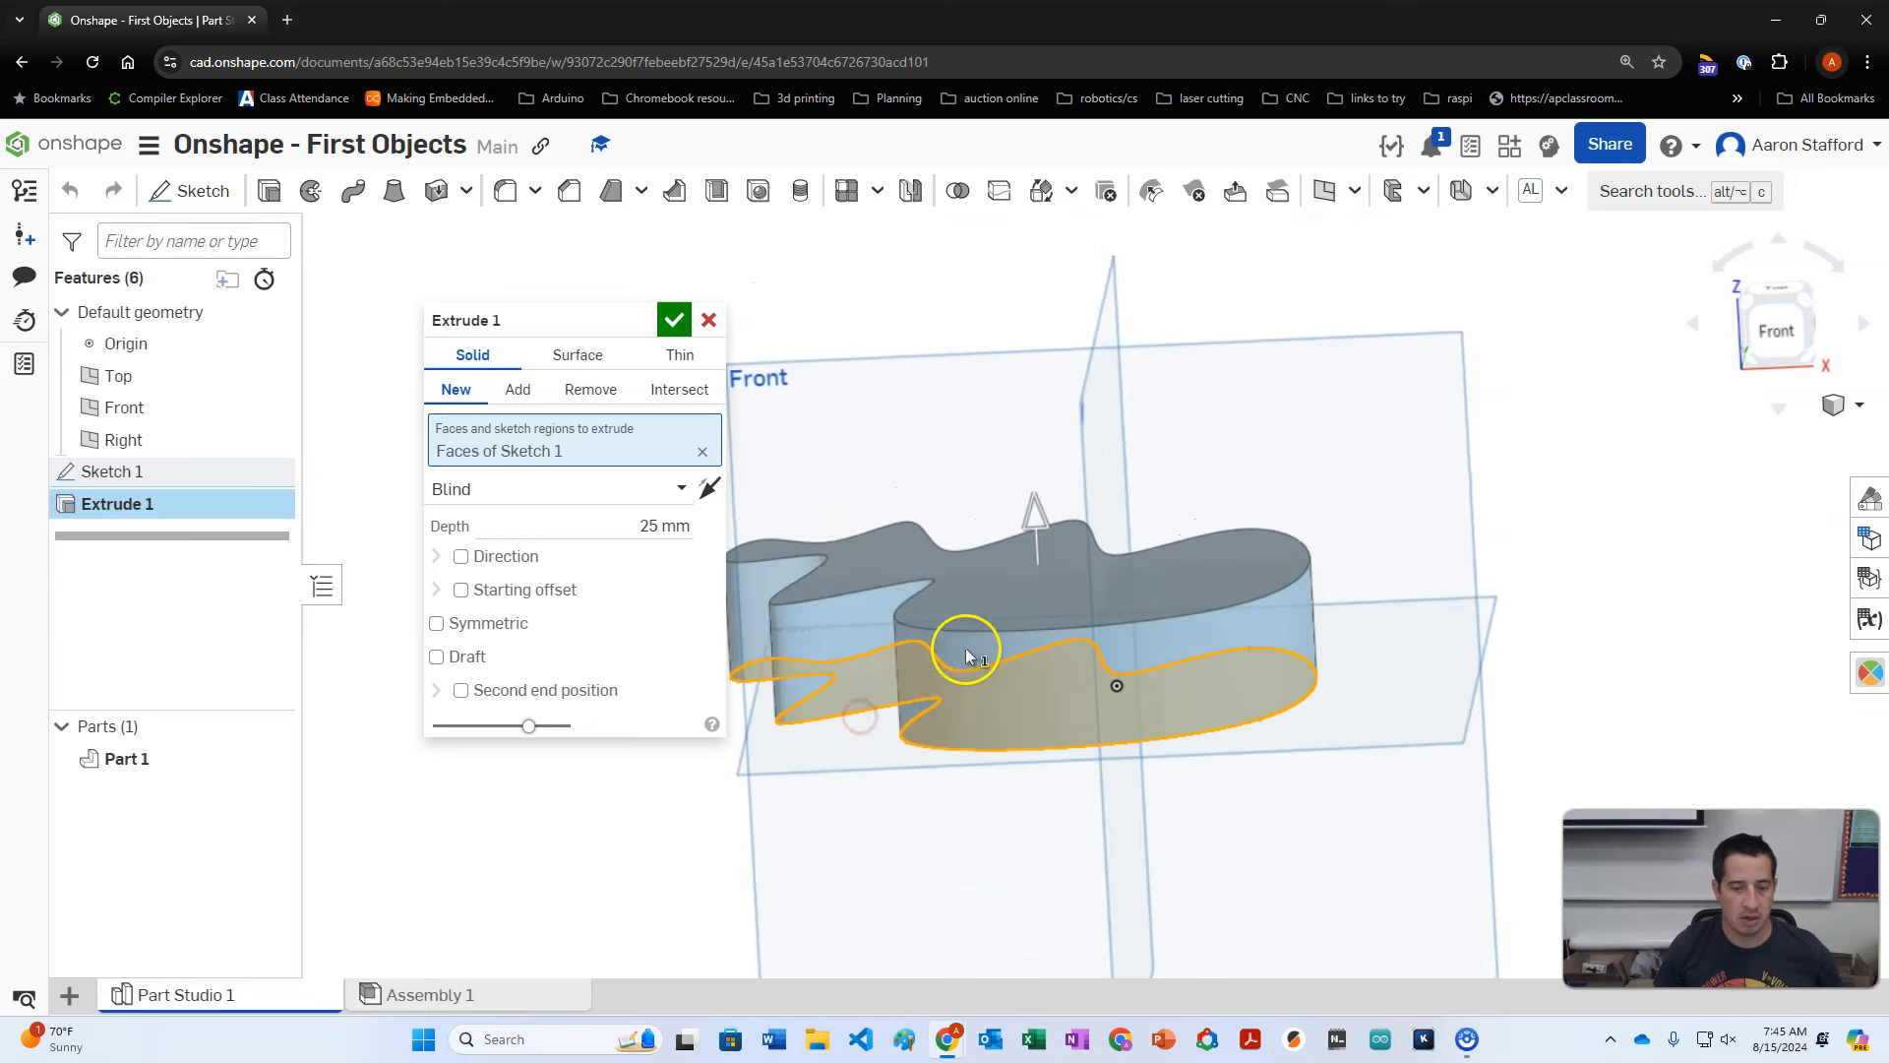
pyautogui.moveTo(1058, 370)
pyautogui.mouseDown(button='right')
pyautogui.moveTo(1066, 472)
pyautogui.moveTo(1063, 304)
pyautogui.moveTo(1059, 498)
pyautogui.moveTo(1060, 399)
pyautogui.mouseUp(button='right')
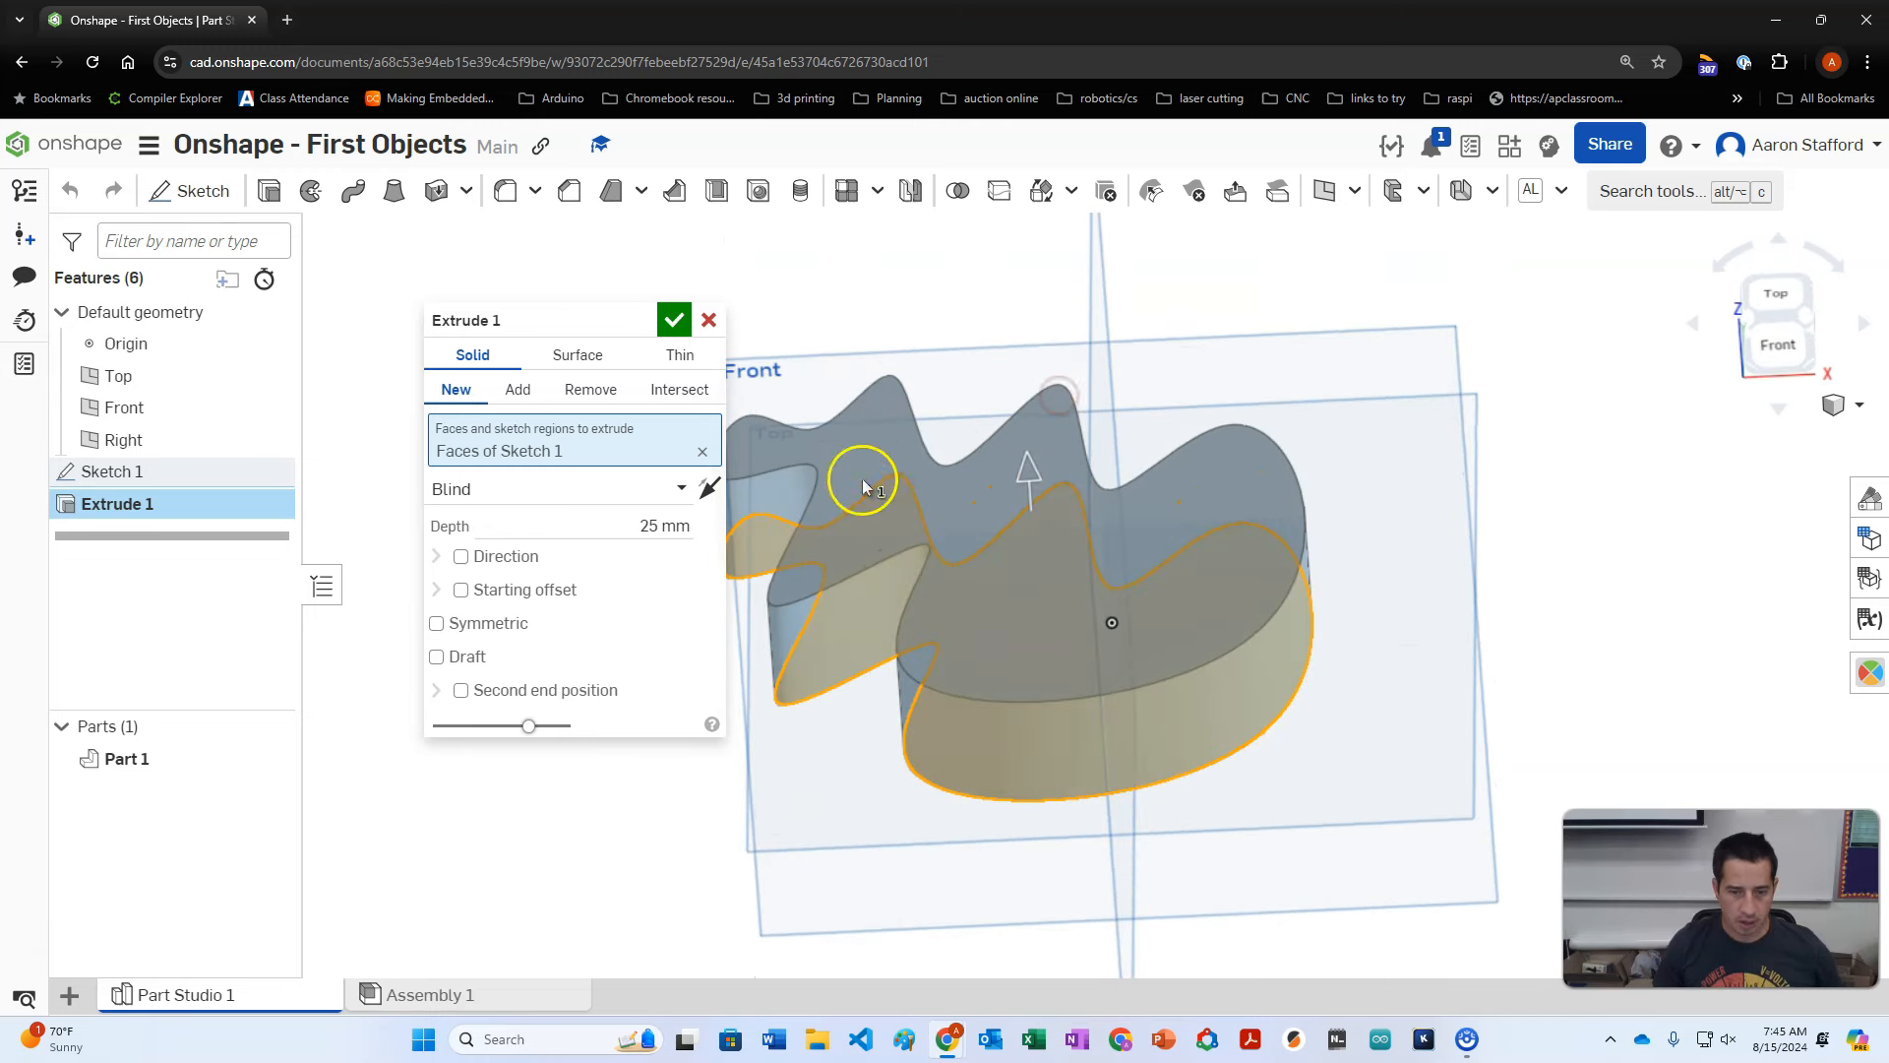
pyautogui.moveTo(1008, 480); pyautogui.dragTo(1007, 385)
pyautogui.doubleClick(640, 532)
pyautogui.press('Return')
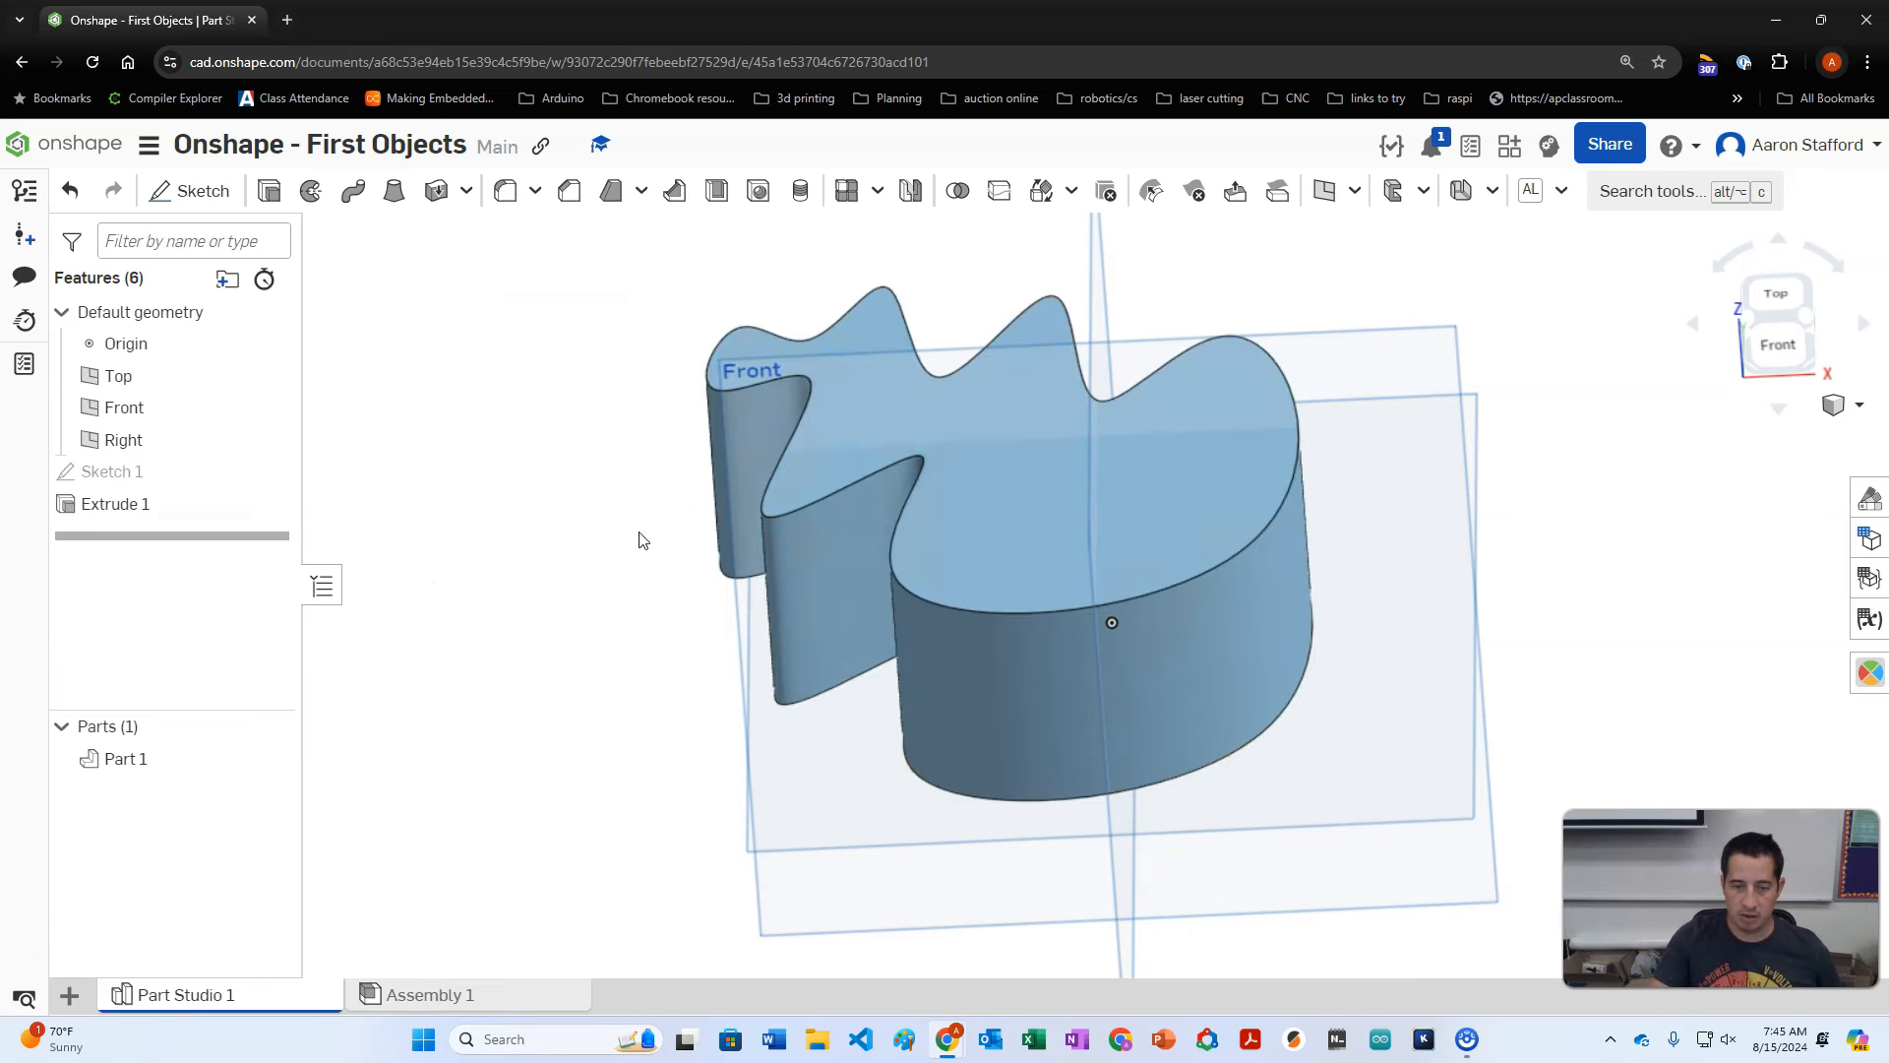
pyautogui.click(153, 511)
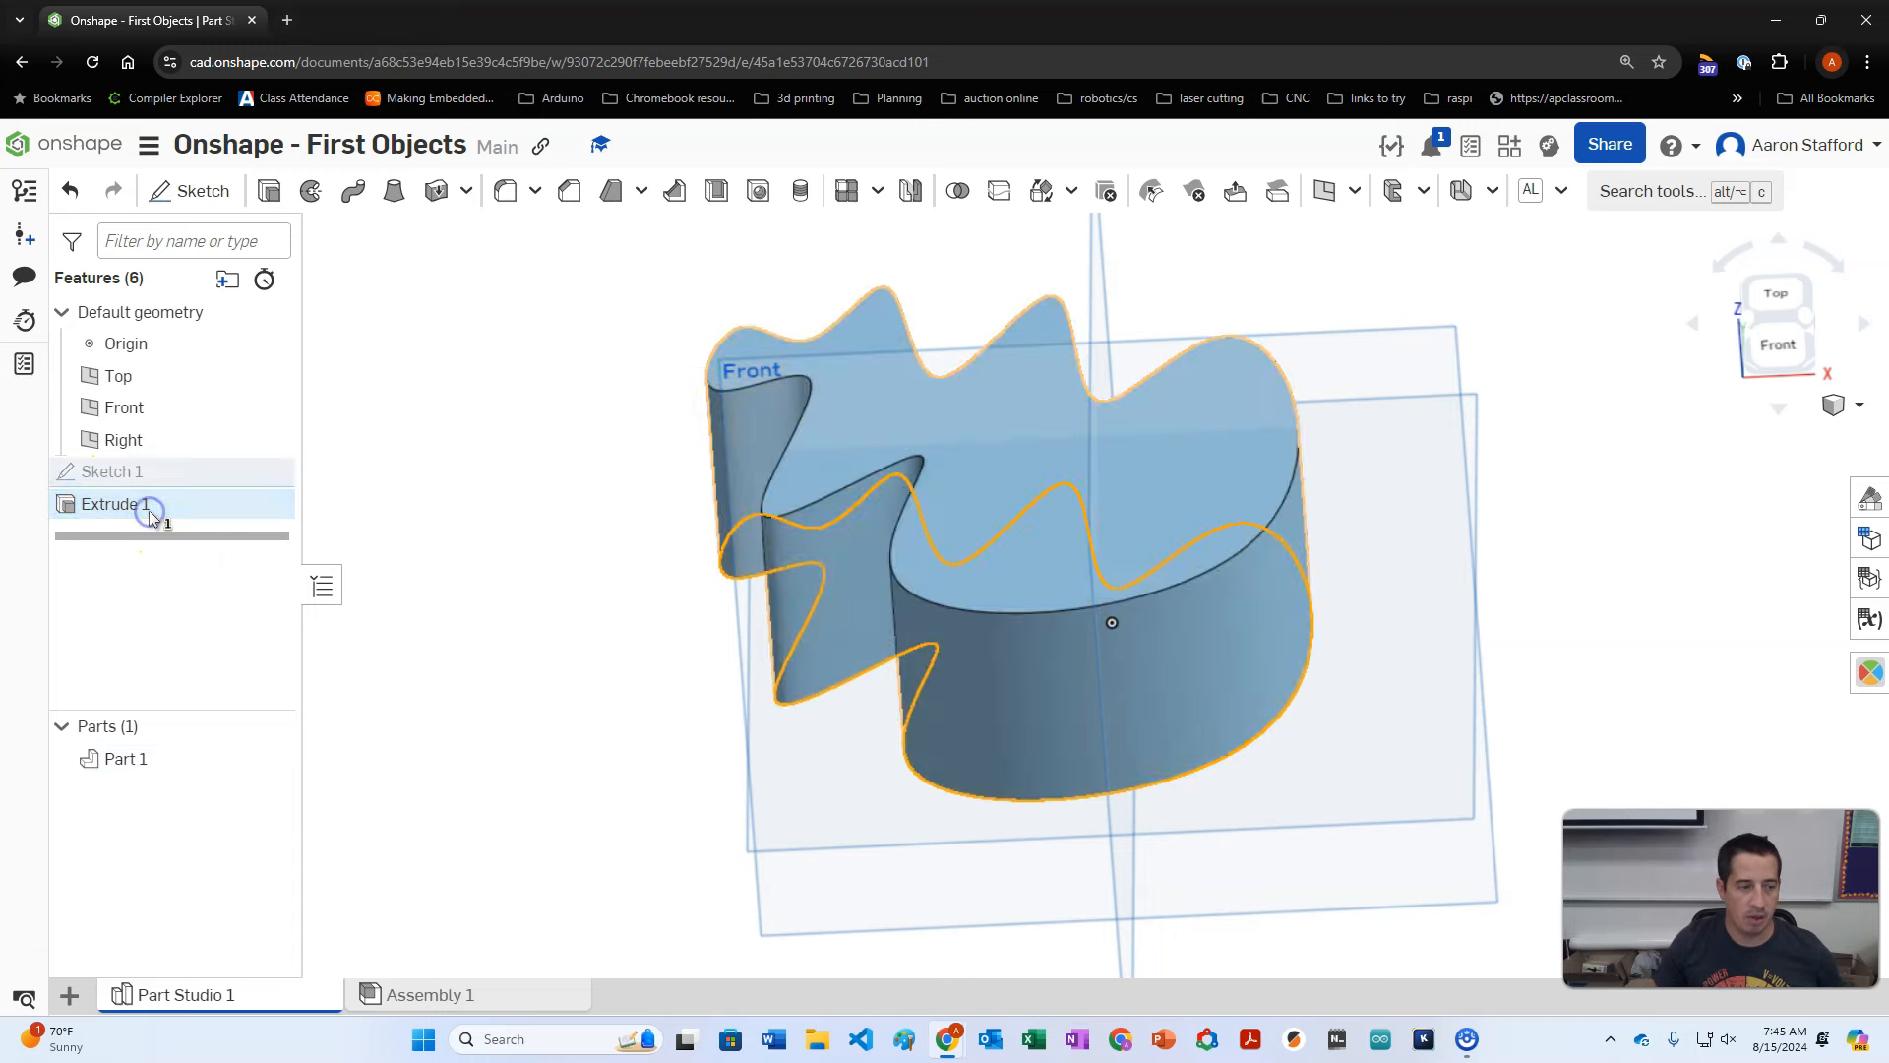
pyautogui.doubleClick(153, 512)
pyautogui.click(673, 322)
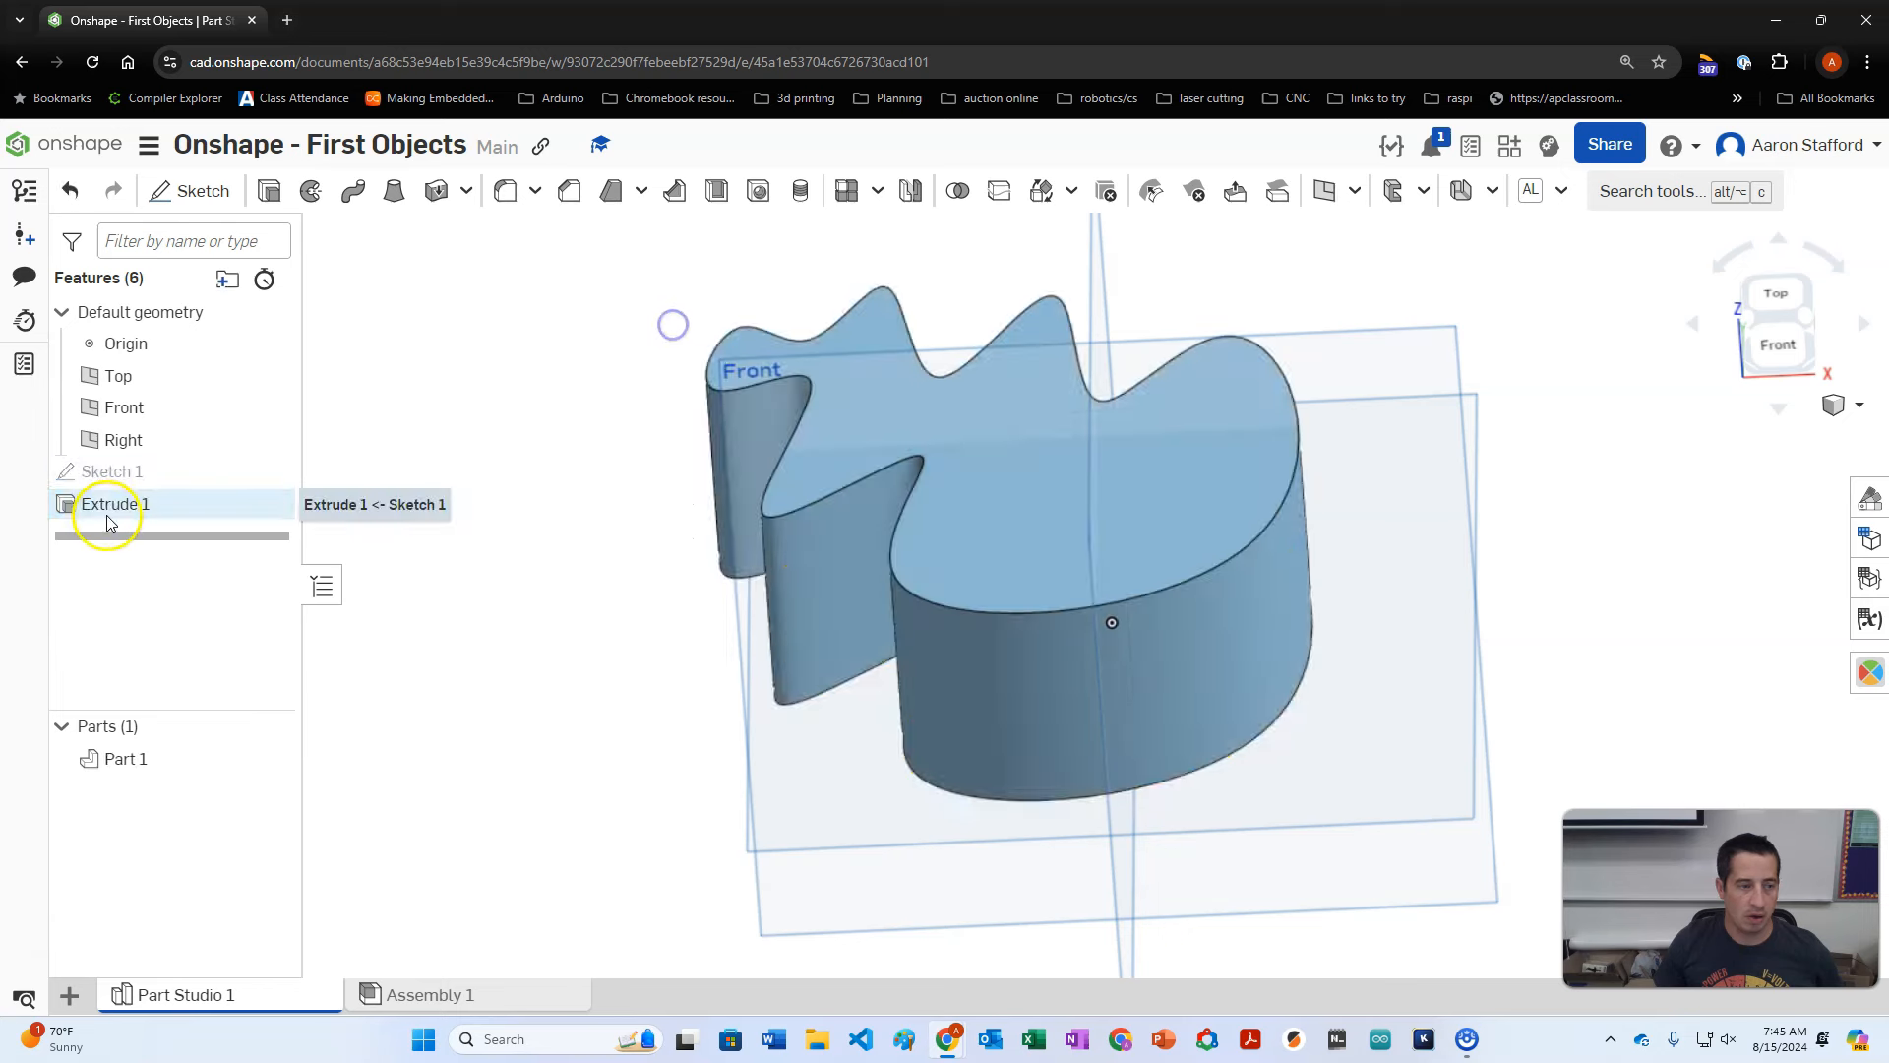
pyautogui.rightClick(108, 521)
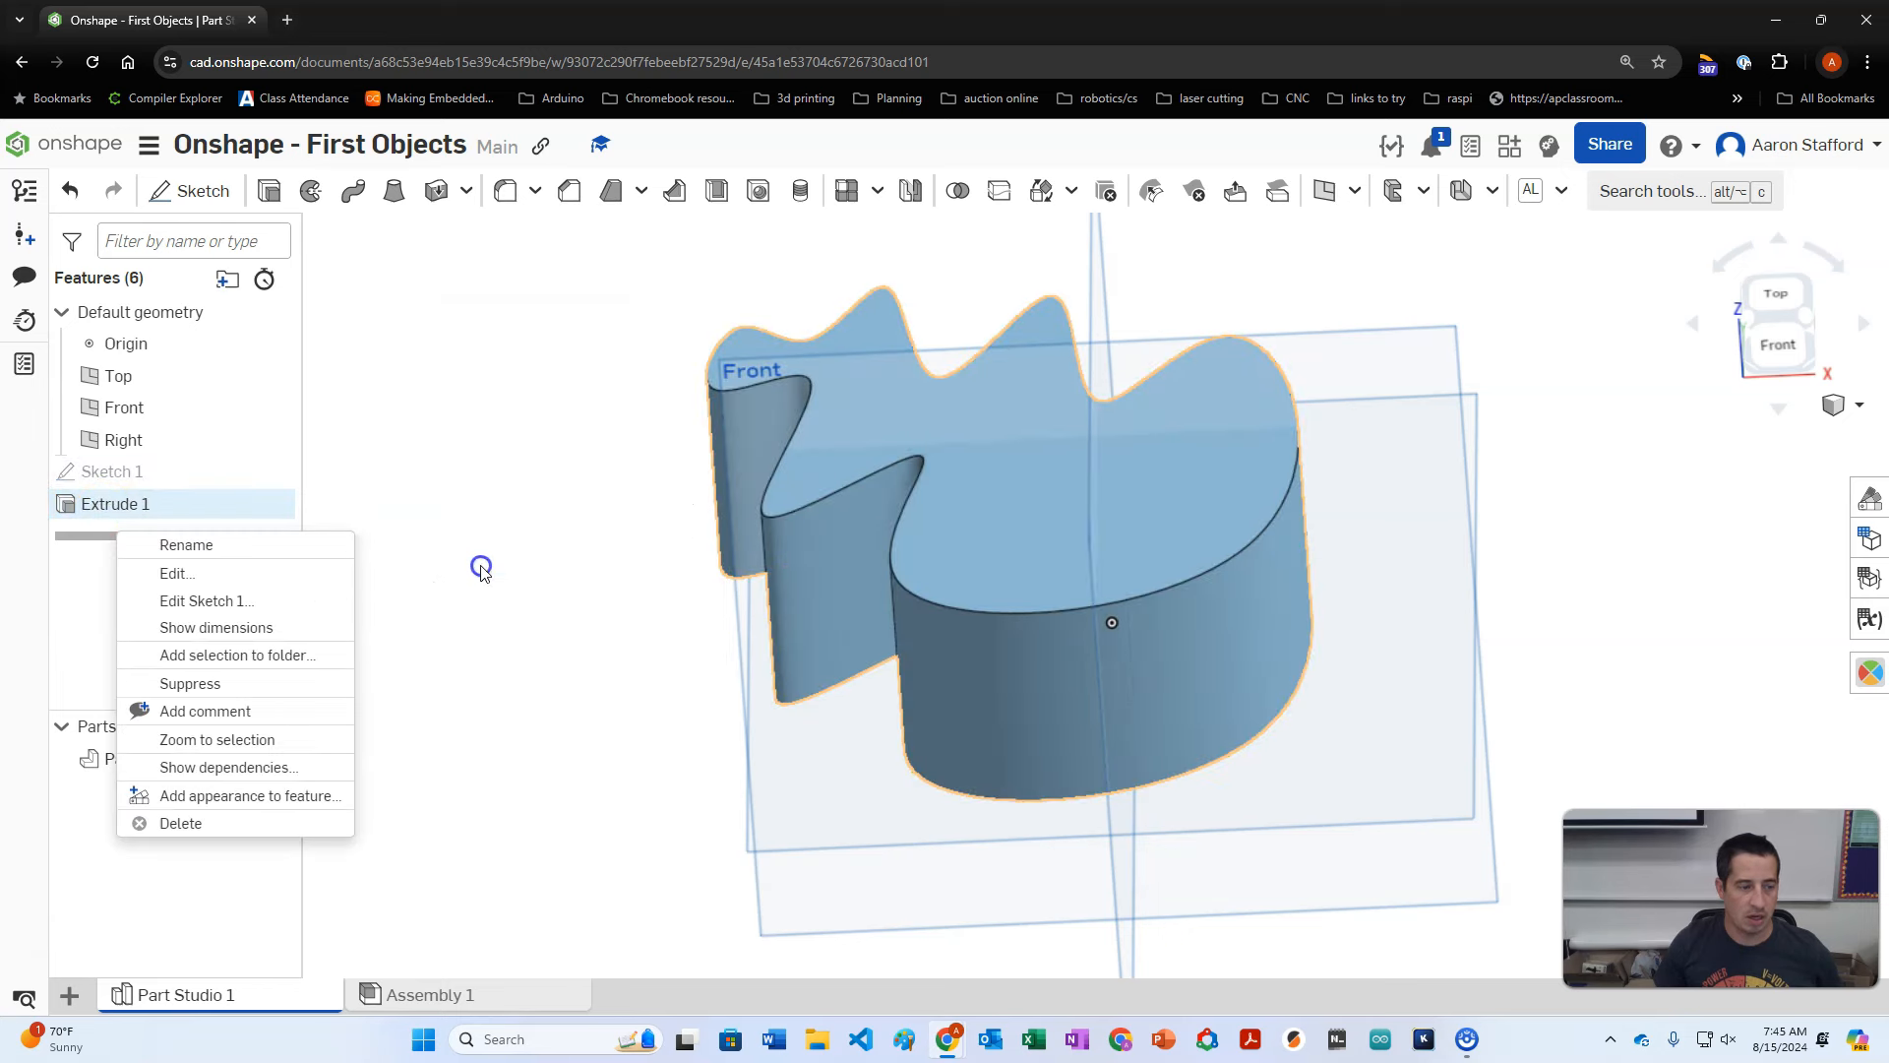
pyautogui.click(481, 571)
pyautogui.doubleClick(153, 504)
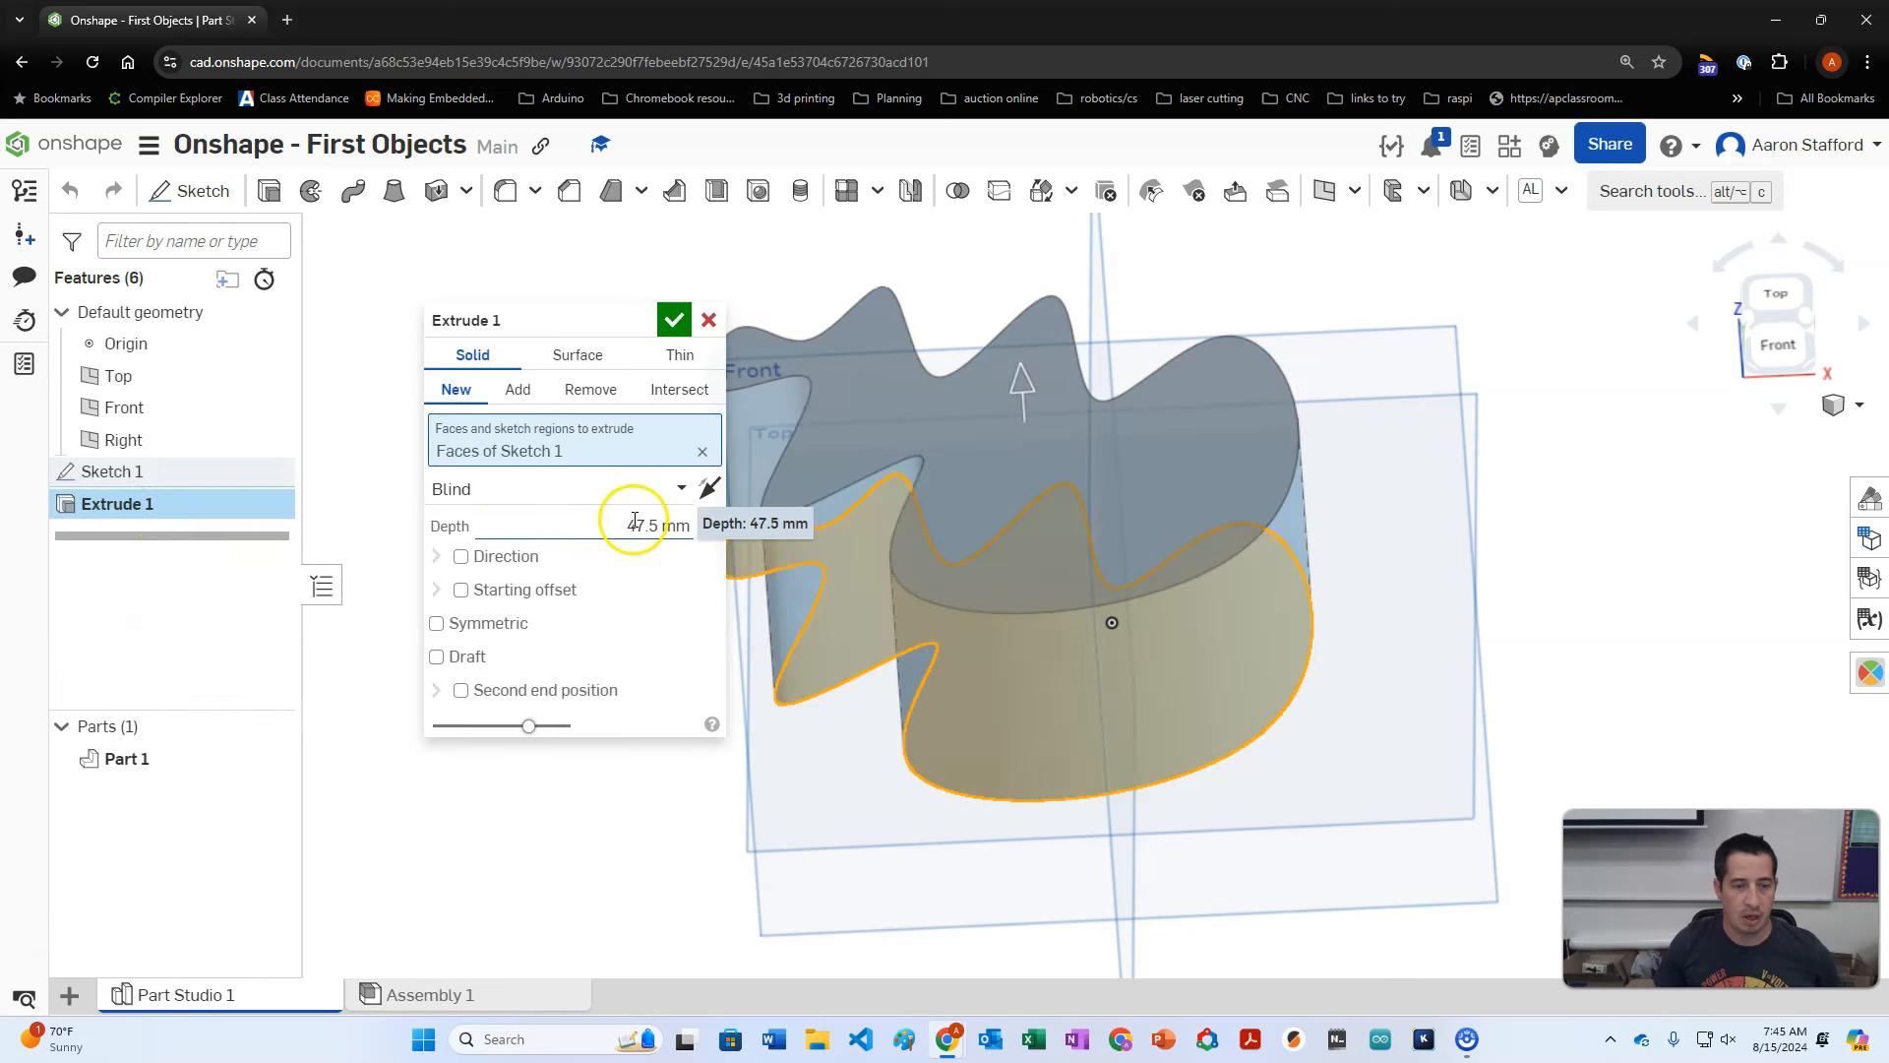
pyautogui.press('Return')
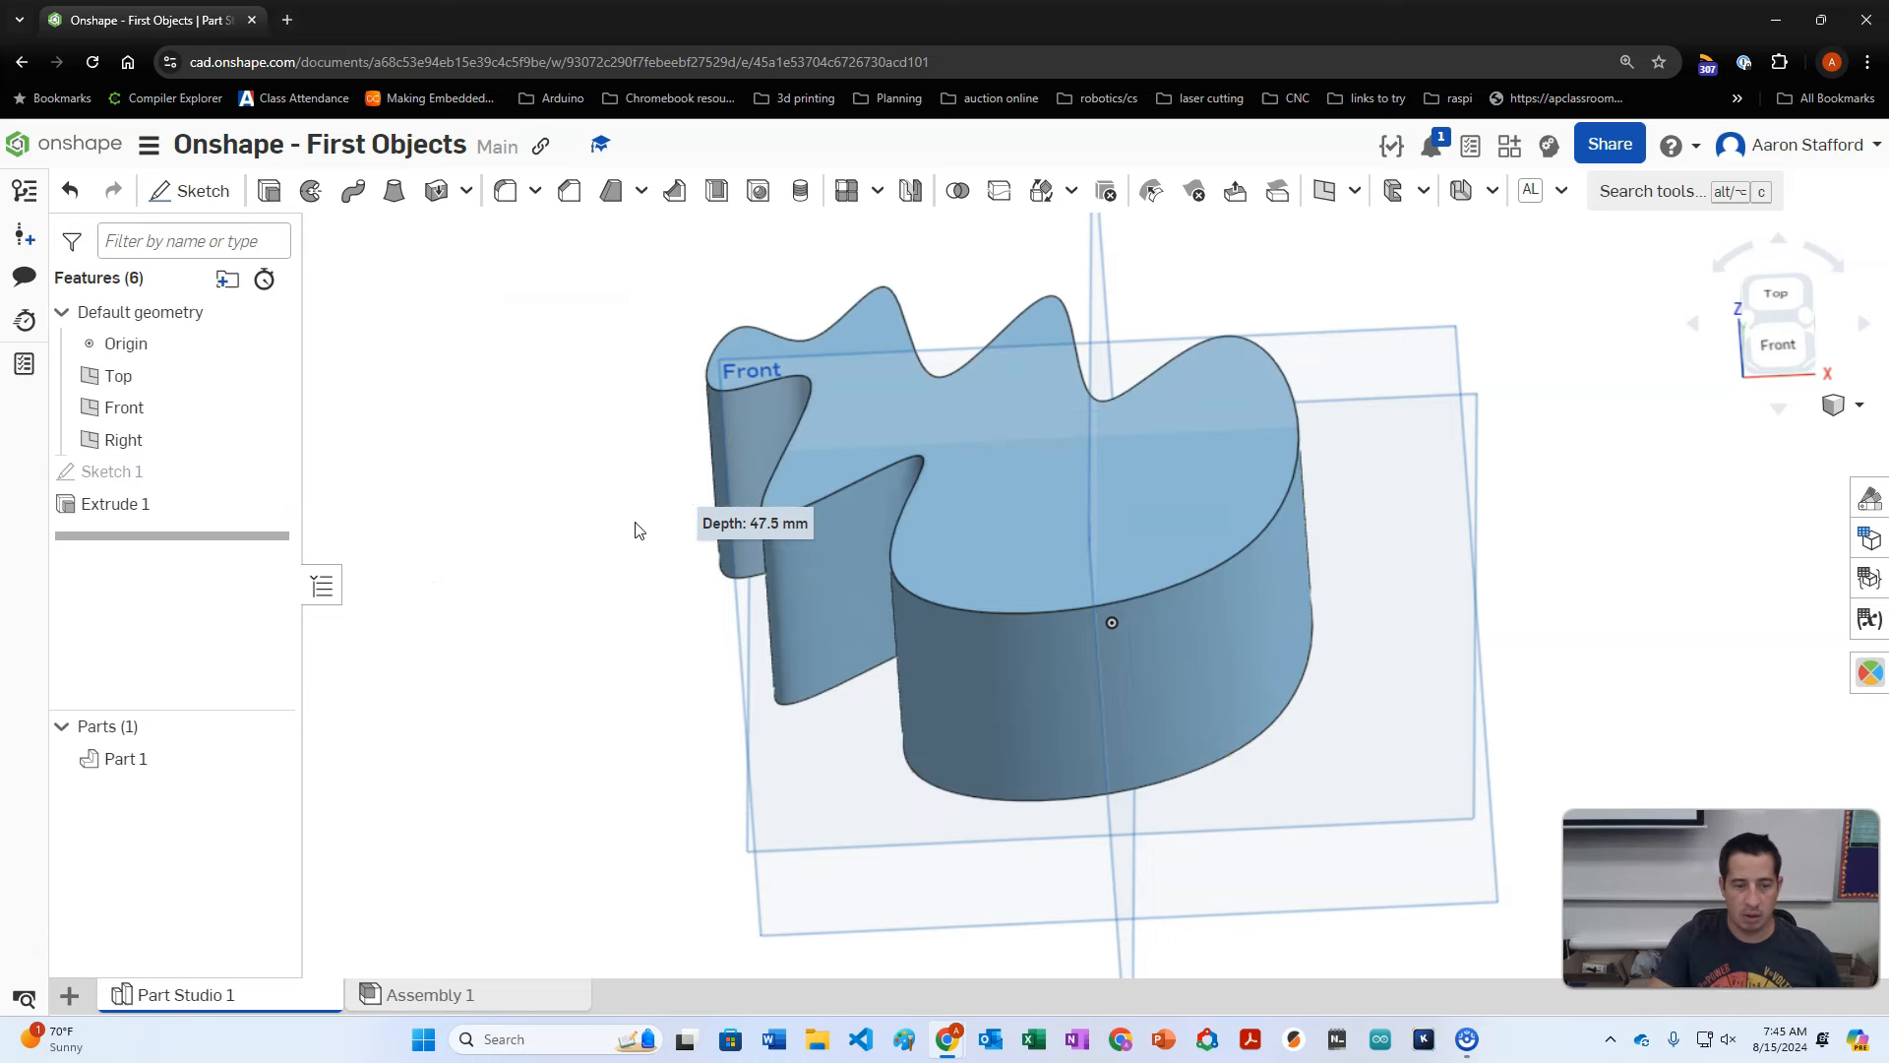
# Step: Set the spline extrusion's depth to 1 mm
pyautogui.doubleClick(103, 504)
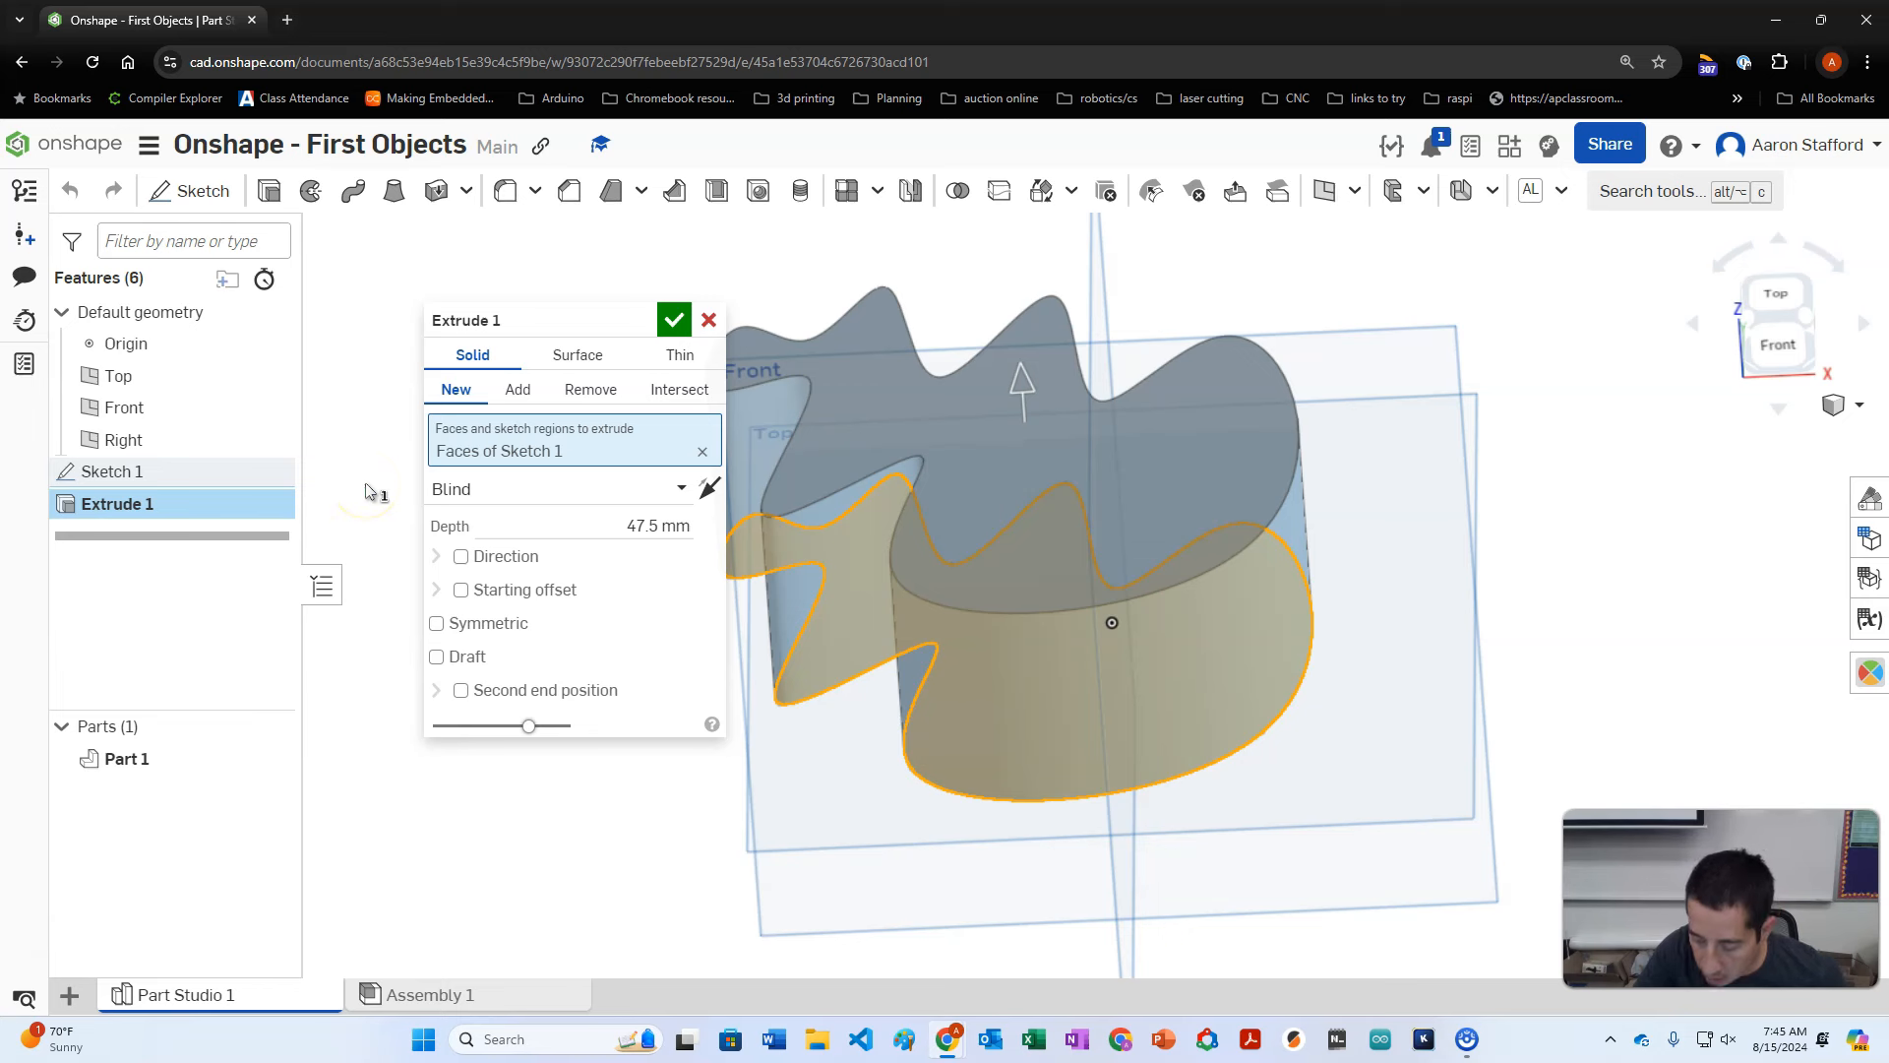
pyautogui.press('Num_Lock')
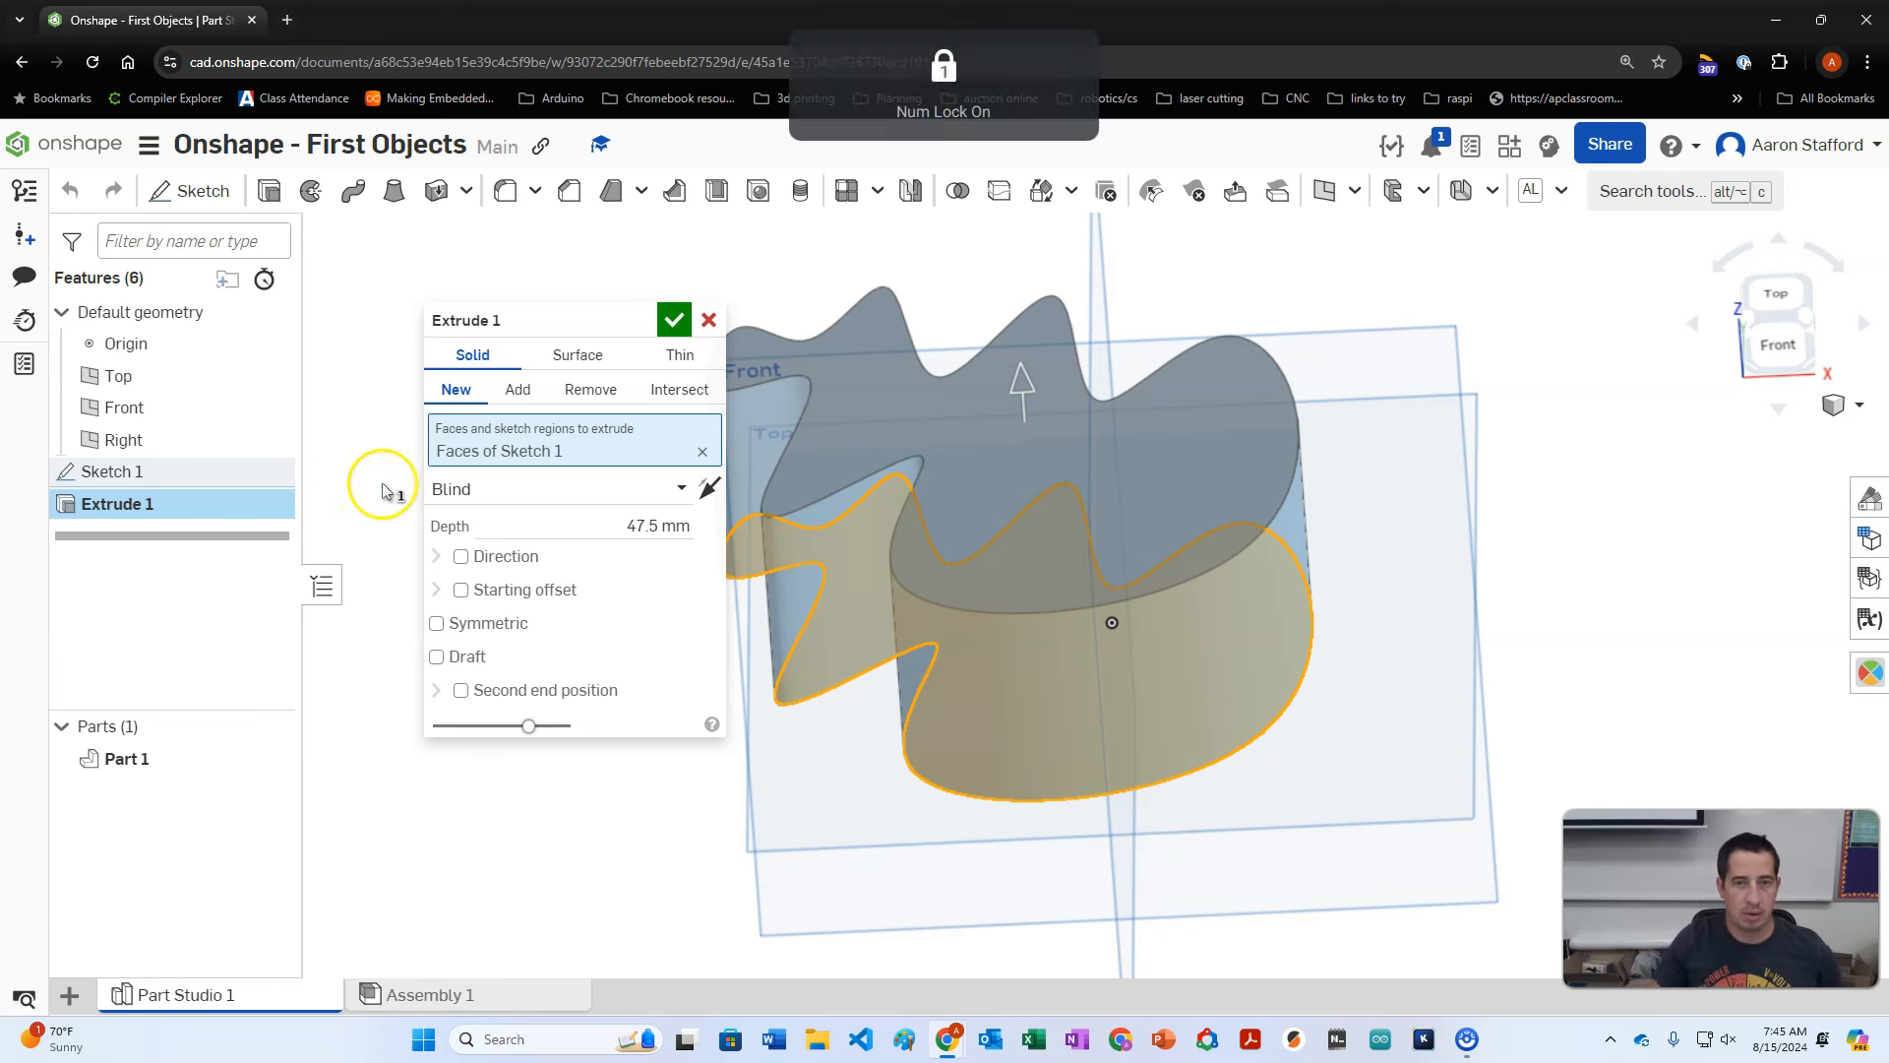
pyautogui.click(599, 513)
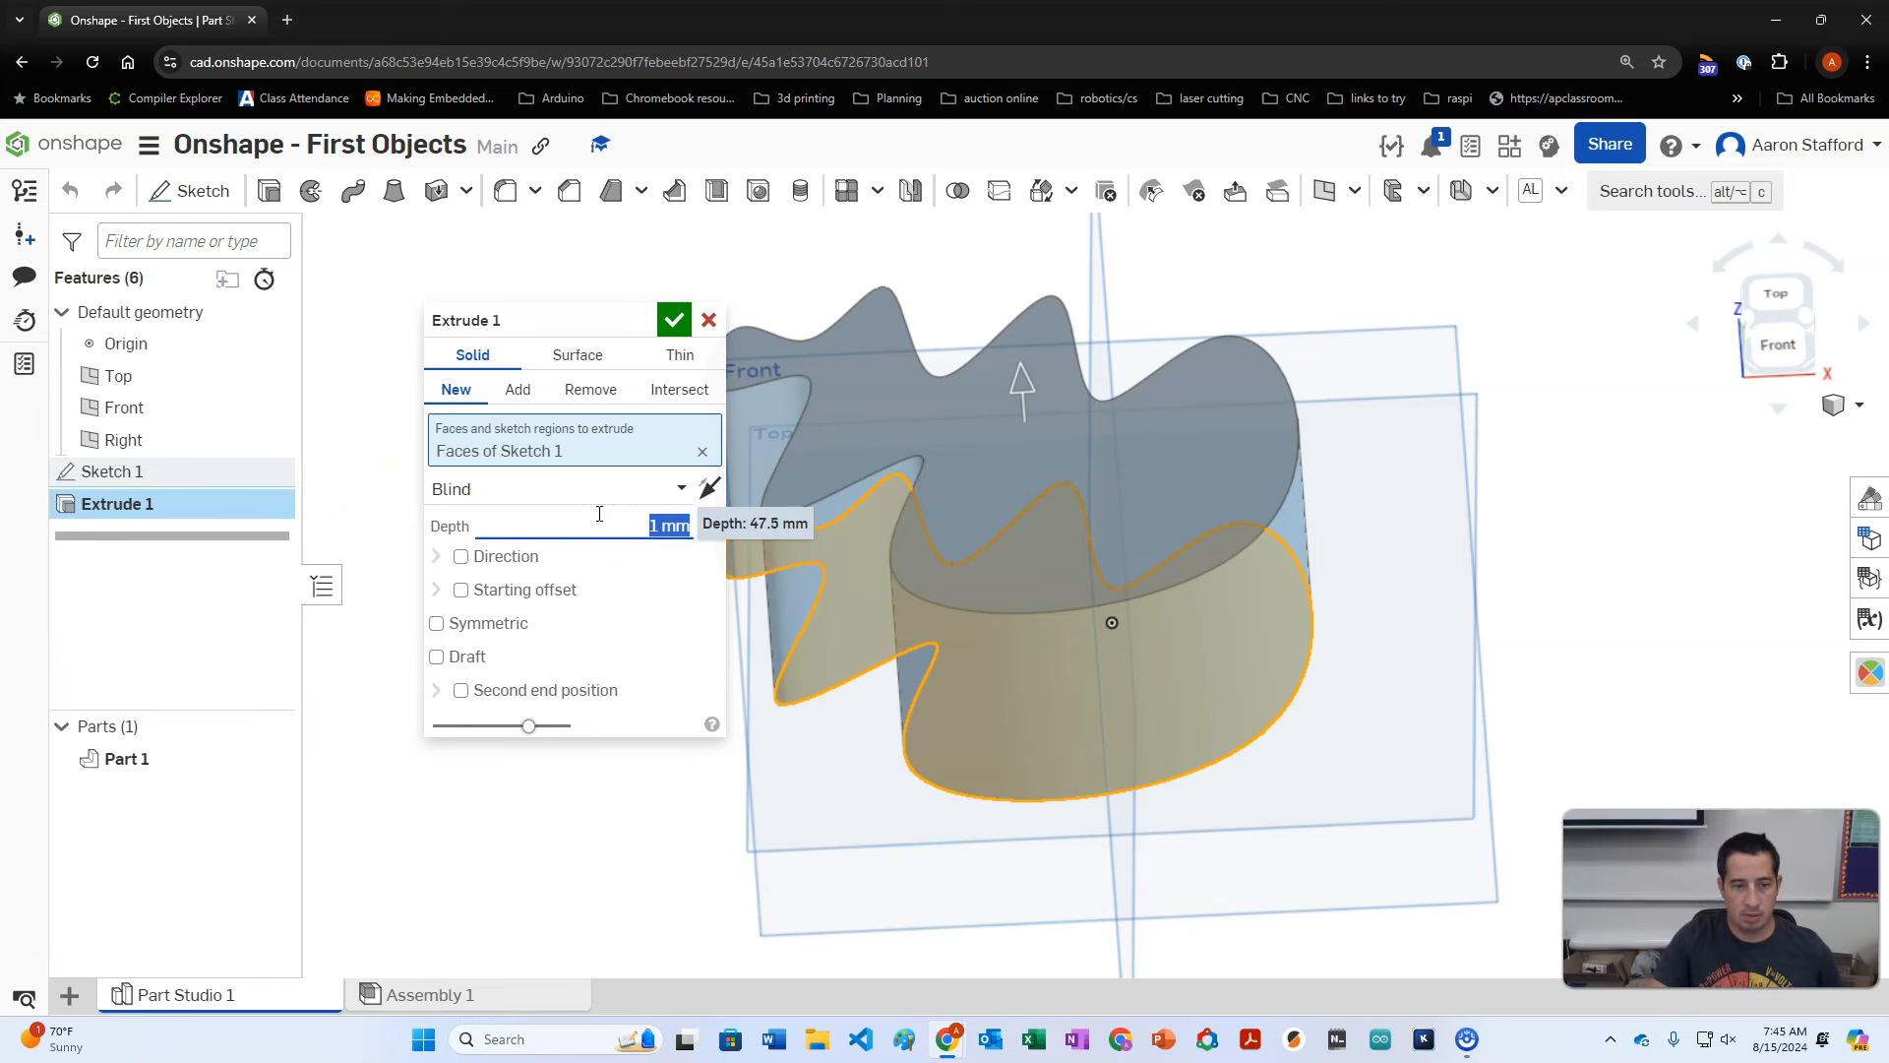
pyautogui.moveTo(969, 895); pyautogui.dragTo(966, 843, button='right')
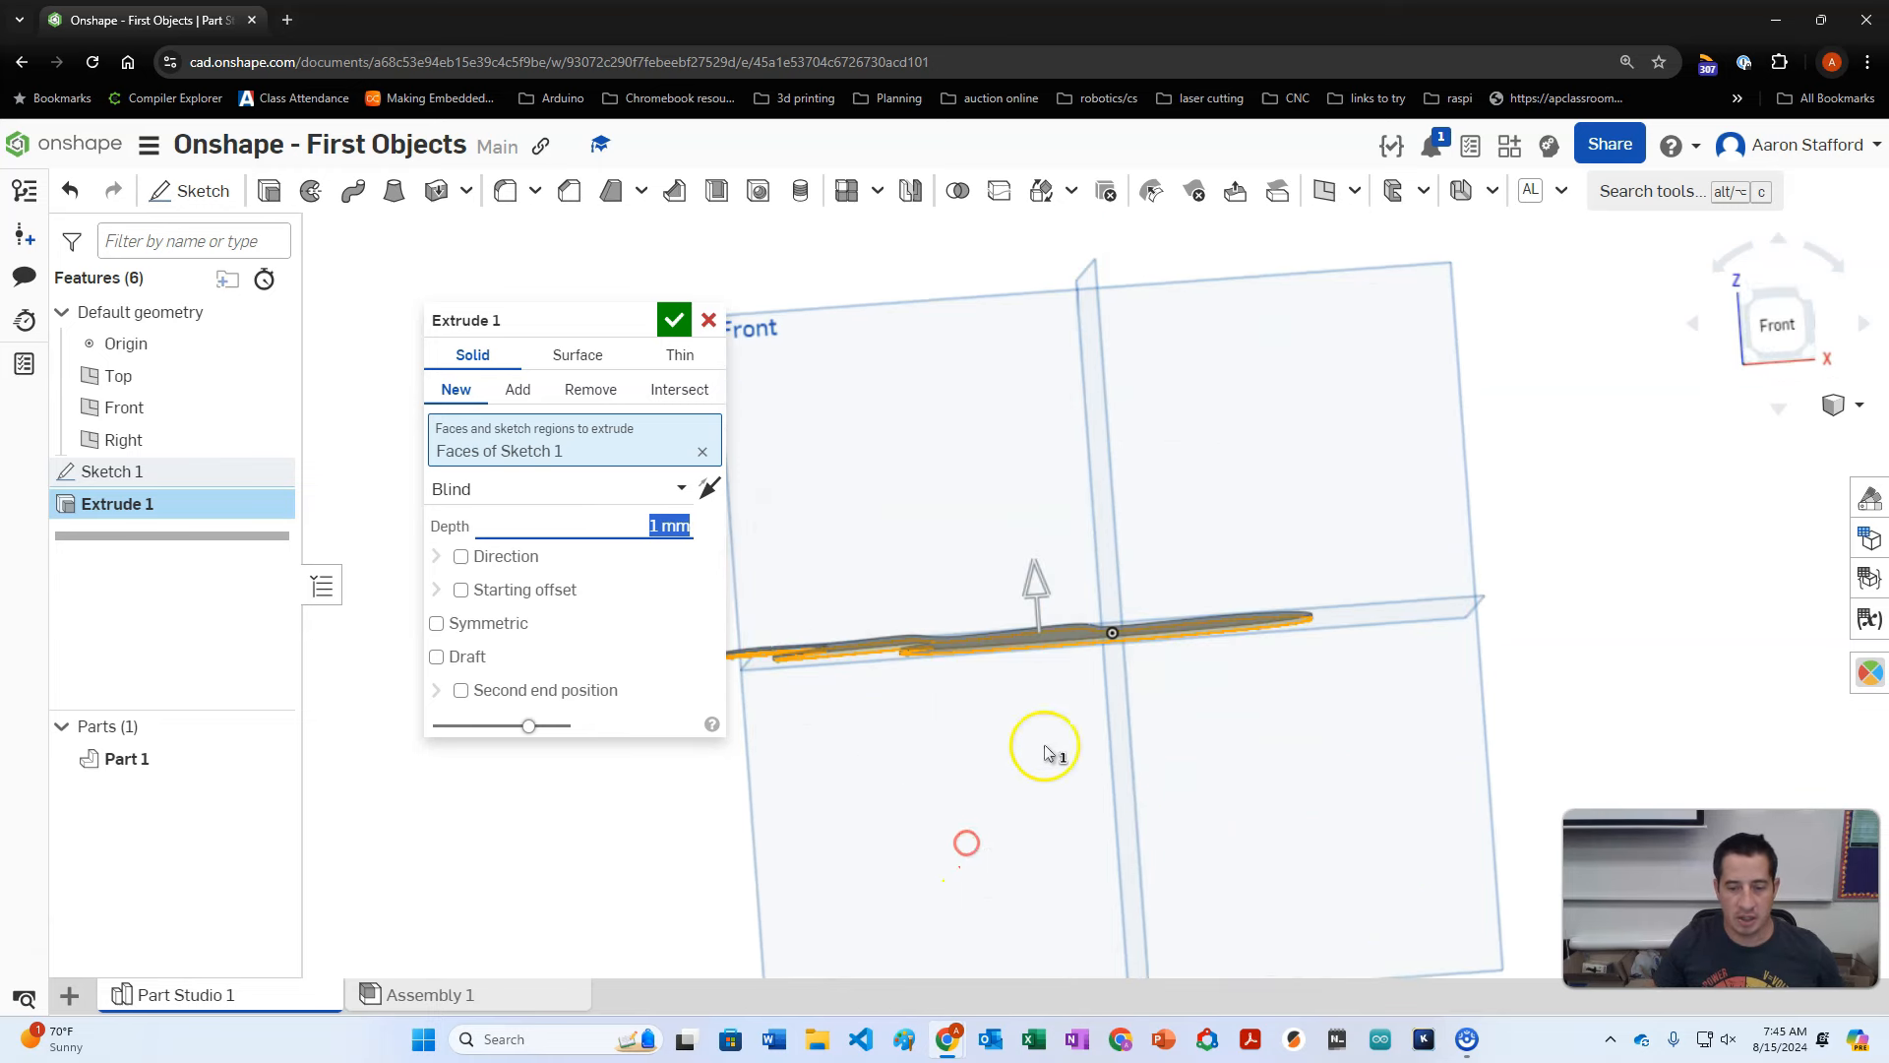
pyautogui.scroll(5, 1092, 667)
pyautogui.click(673, 321)
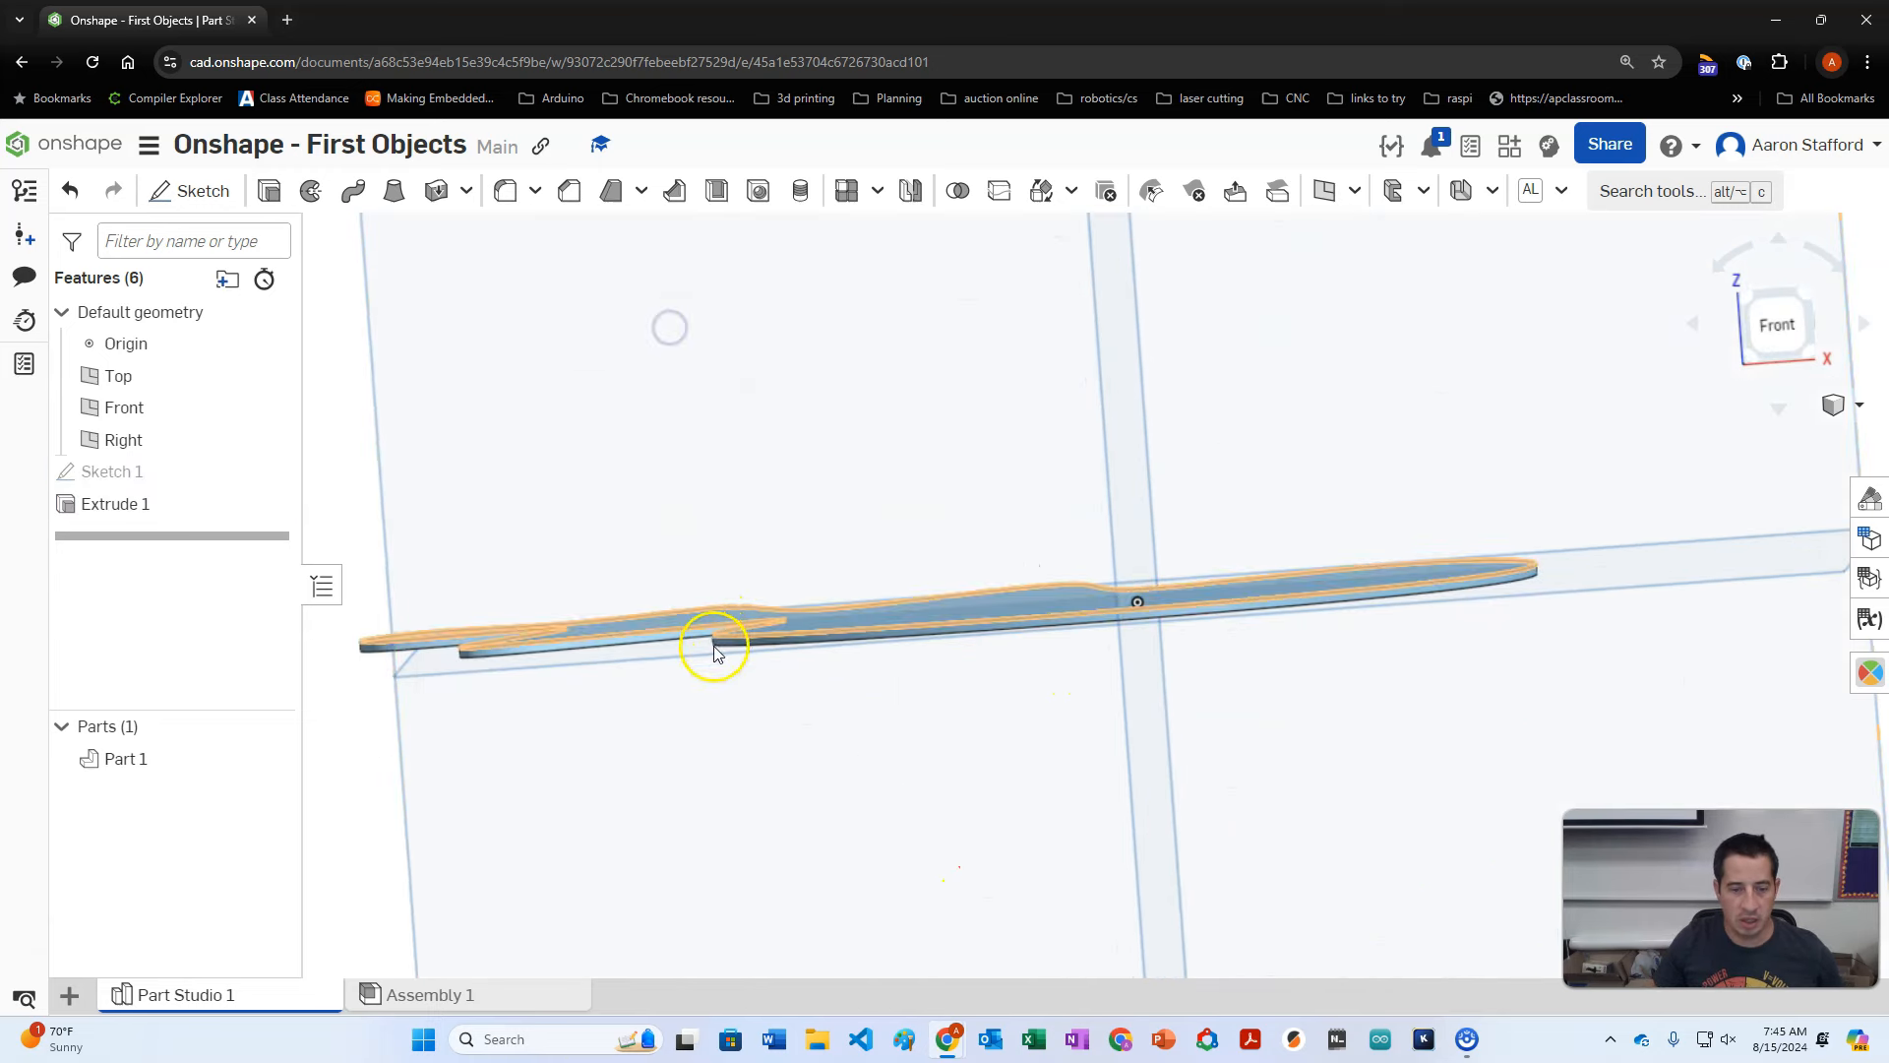
# Step: Reshape the extrusion's spline sketch by moving its two upper valley points up and its lower notch point outward, and accept the sketch
pyautogui.moveTo(717, 653); pyautogui.dragTo(718, 704, button='right')
pyautogui.scroll(-4, 718, 701)
pyautogui.moveTo(781, 386); pyautogui.dragTo(804, 471, button='right')
pyautogui.click(736, 701)
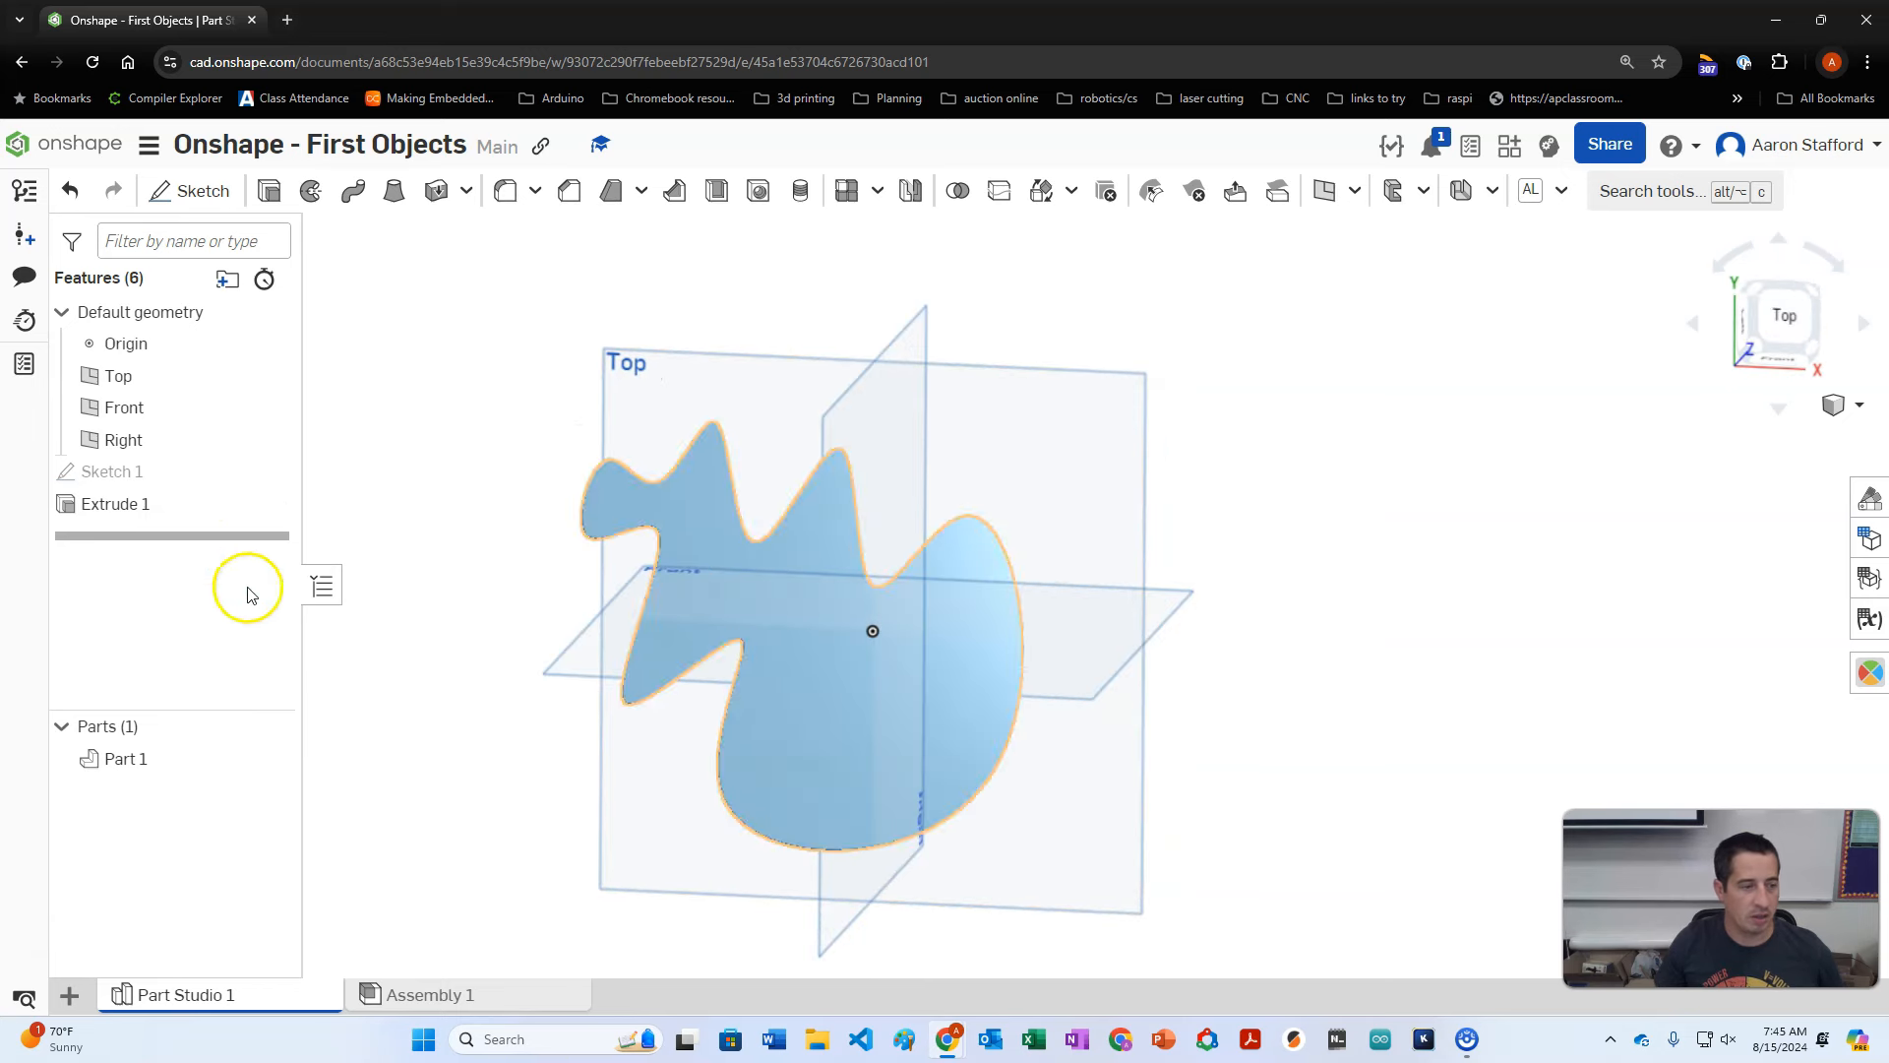
pyautogui.doubleClick(170, 472)
pyautogui.moveTo(753, 541); pyautogui.dragTo(793, 317)
pyautogui.moveTo(873, 586); pyautogui.dragTo(928, 363)
pyautogui.moveTo(740, 641); pyautogui.dragTo(611, 856)
pyautogui.moveTo(552, 331)
pyautogui.mouseDown()
pyautogui.moveTo(478, 245)
pyautogui.moveTo(425, 245)
pyautogui.mouseUp()
pyautogui.click(517, 232)
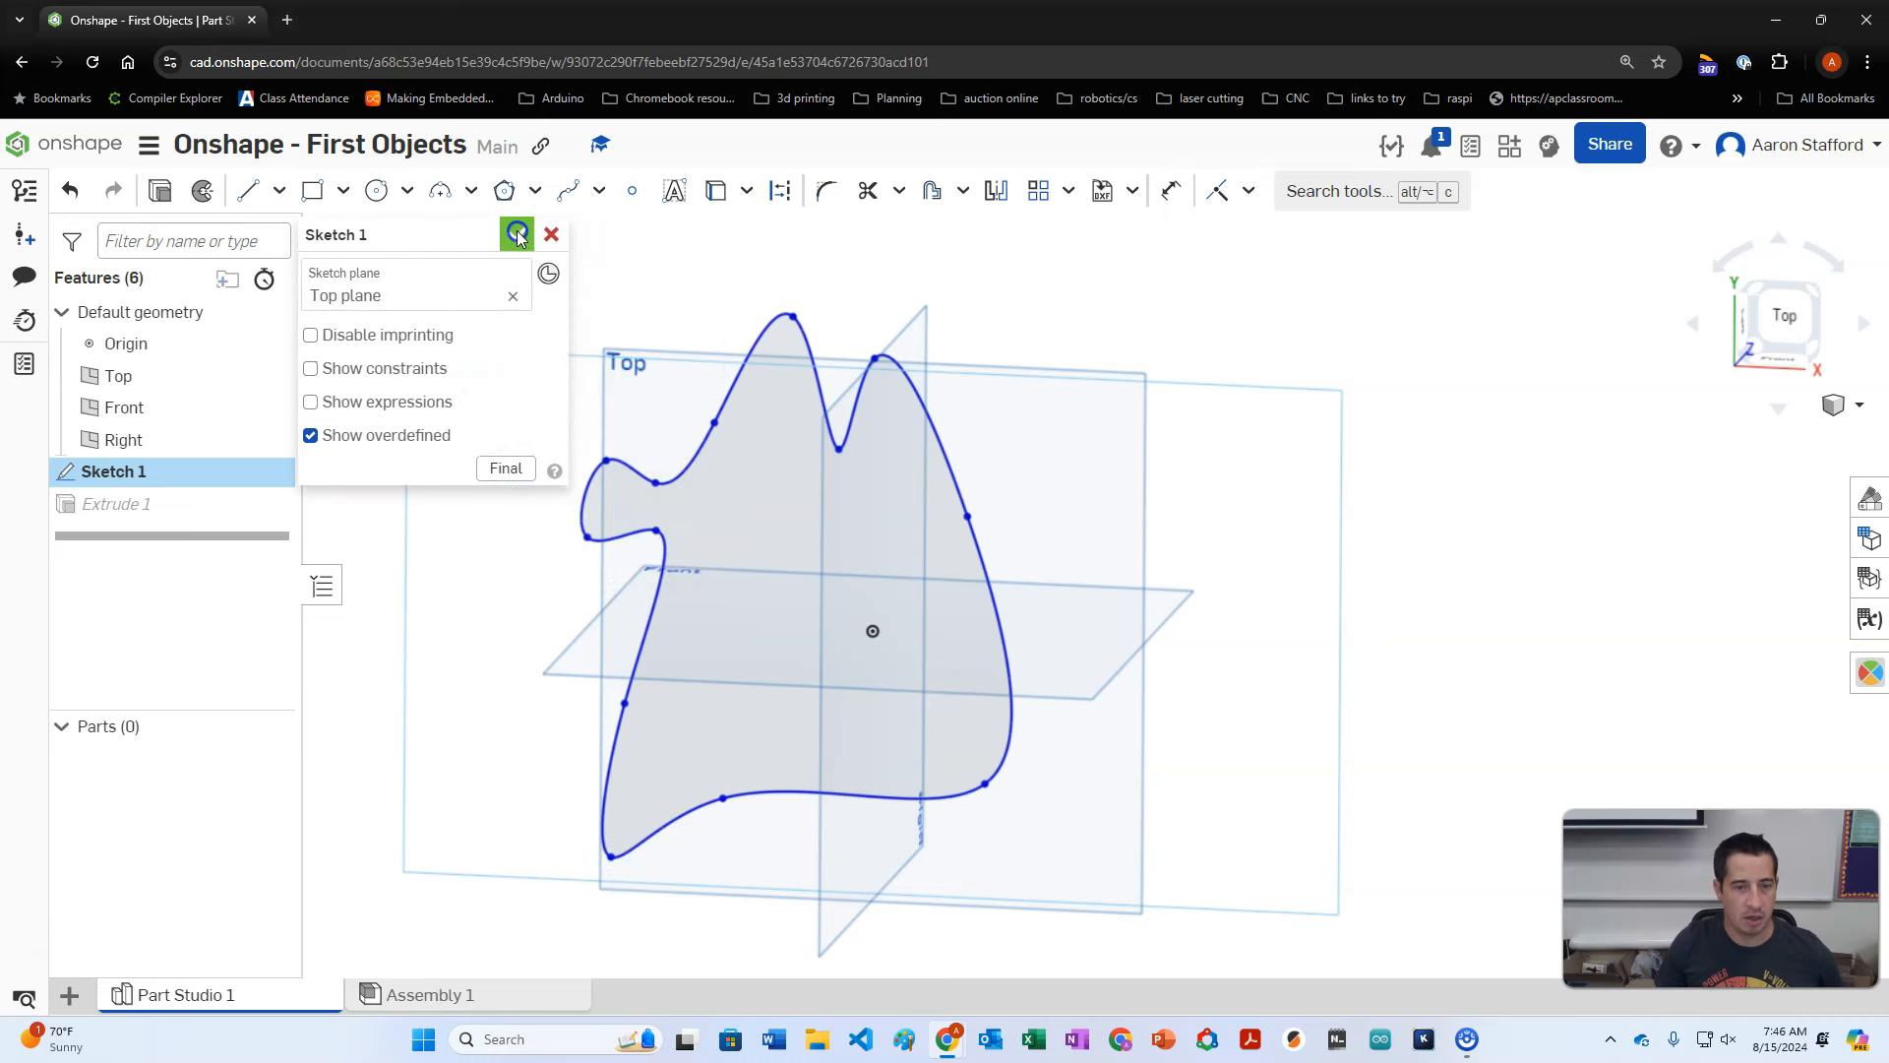
# Step: Delete the thin extrusion and the spline sketch it was built from
pyautogui.moveTo(700, 763)
pyautogui.mouseDown(button='right')
pyautogui.moveTo(671, 667)
pyautogui.moveTo(657, 733)
pyautogui.moveTo(687, 748)
pyautogui.mouseUp(button='right')
pyautogui.rightClick(170, 506)
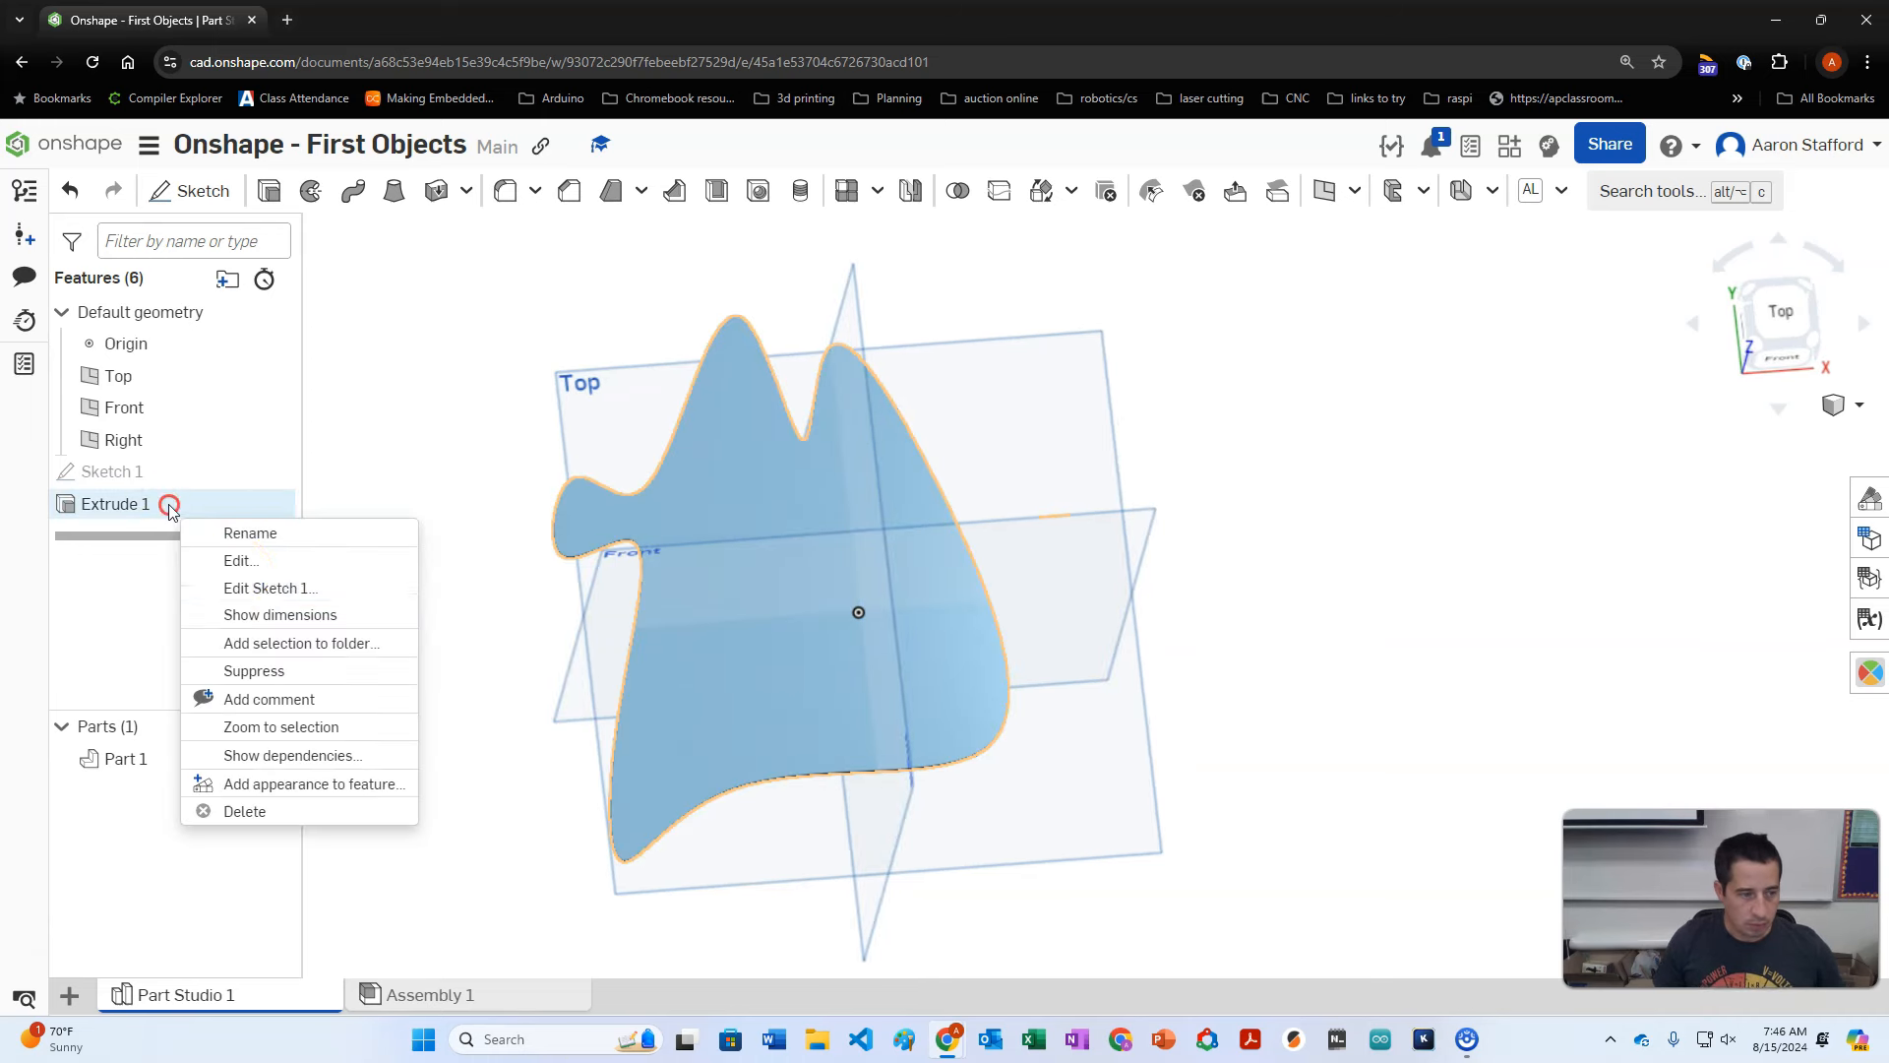
pyautogui.click(240, 811)
pyautogui.rightClick(122, 475)
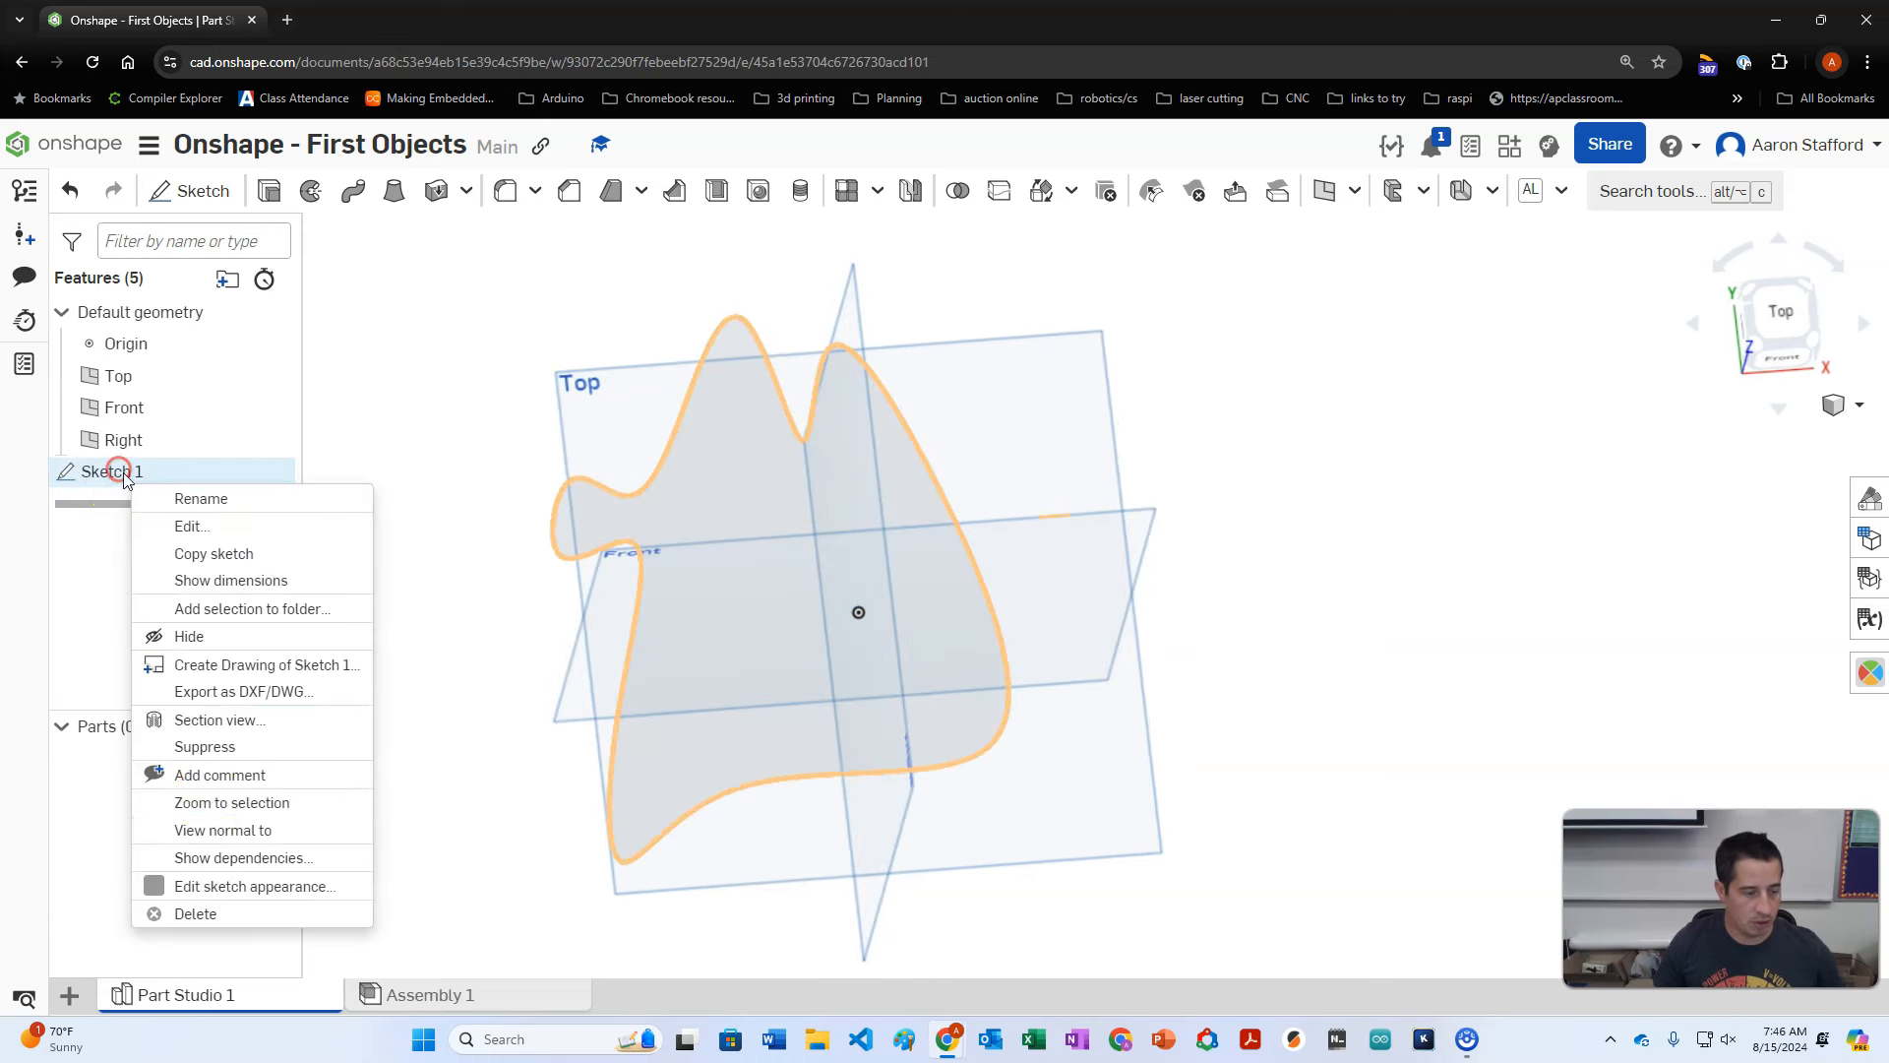
pyautogui.click(202, 914)
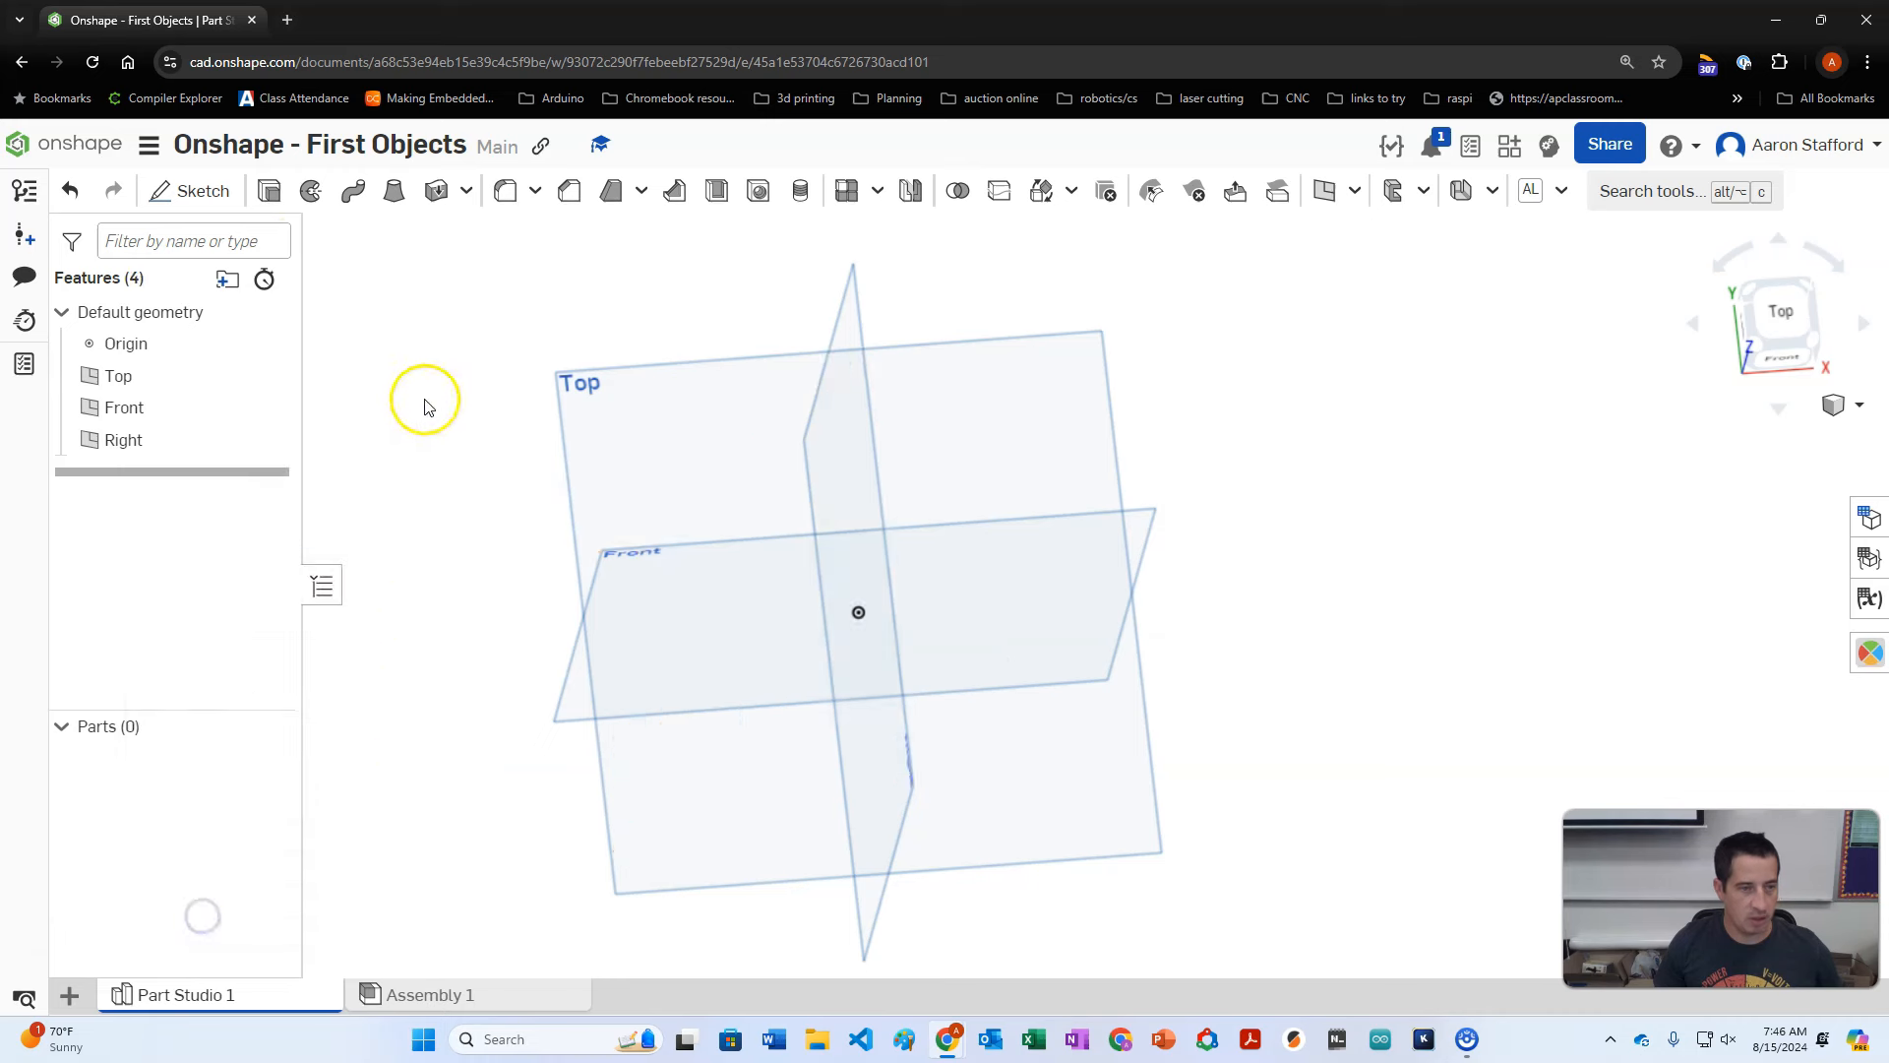
# Step: Sketch a corner rectangle about 33 by 30 mm across the Top plane's left edge near its upper corner, and accept the sketch
pyautogui.click(184, 190)
pyautogui.click(621, 447)
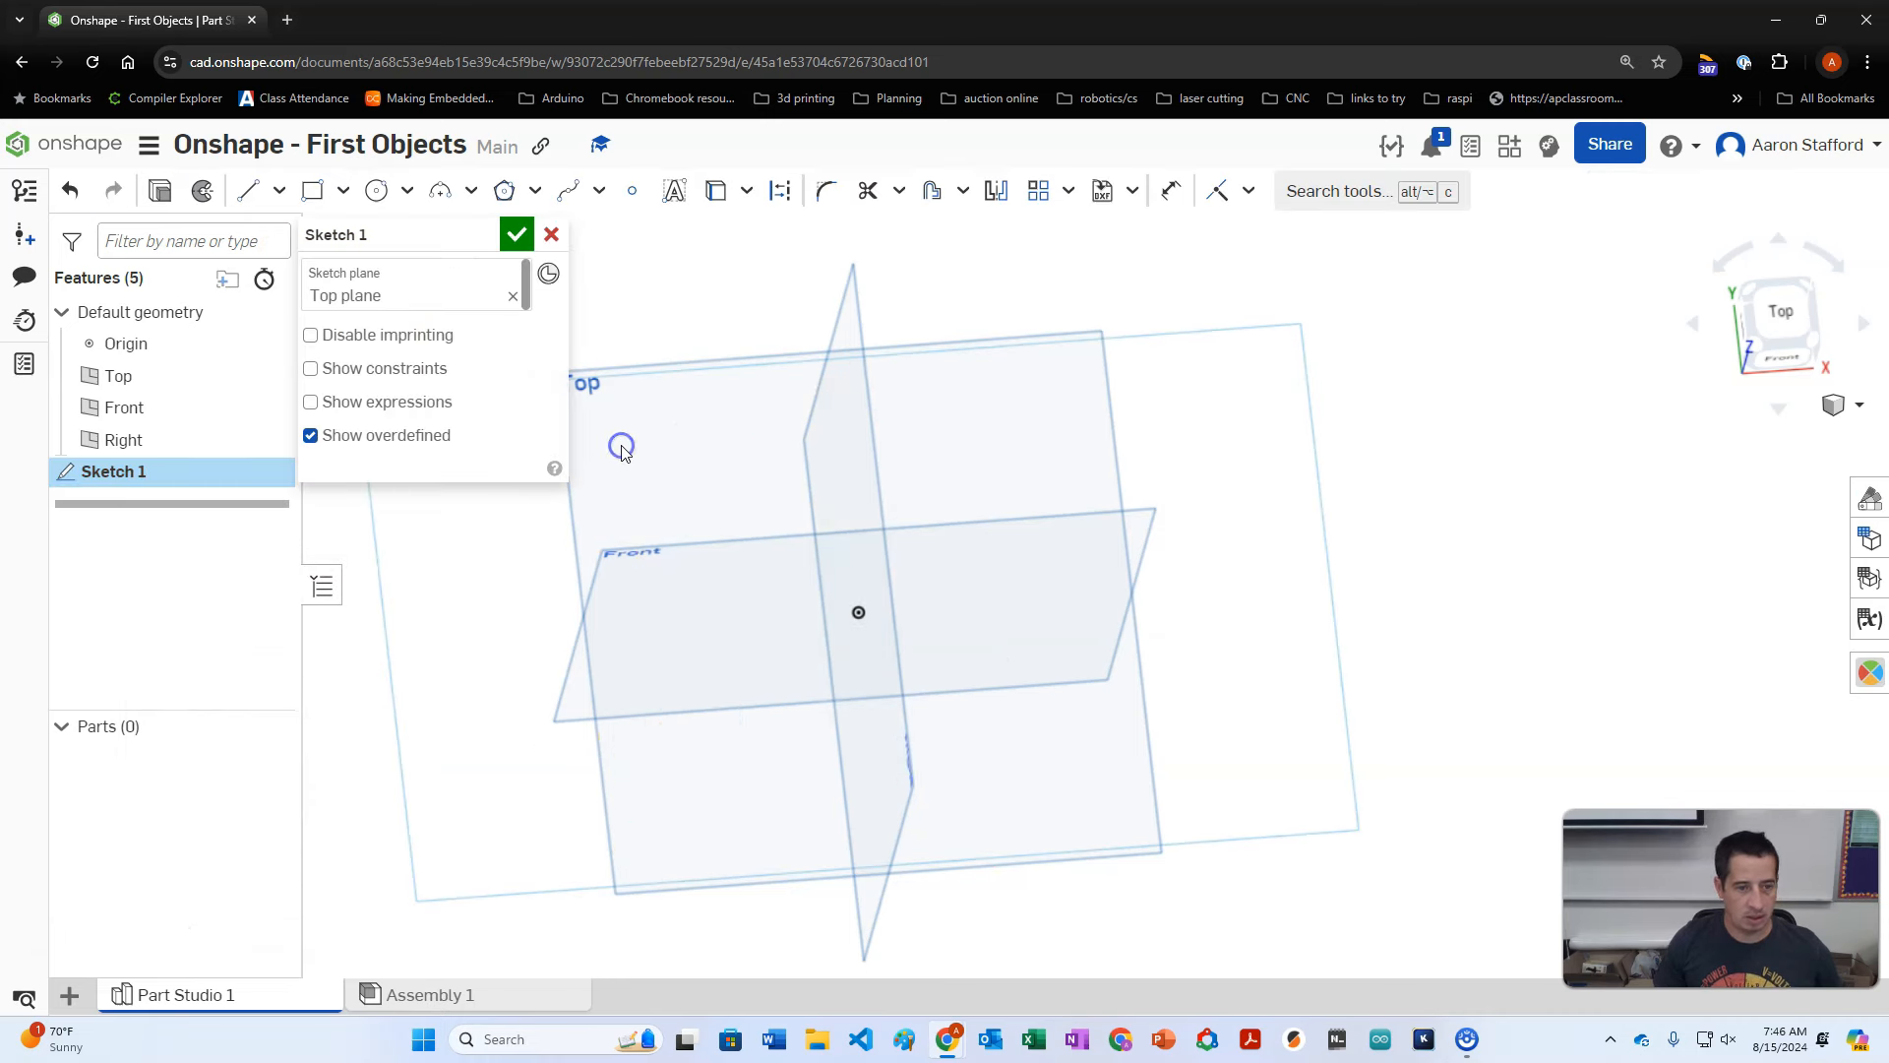
pyautogui.click(311, 195)
pyautogui.click(753, 376)
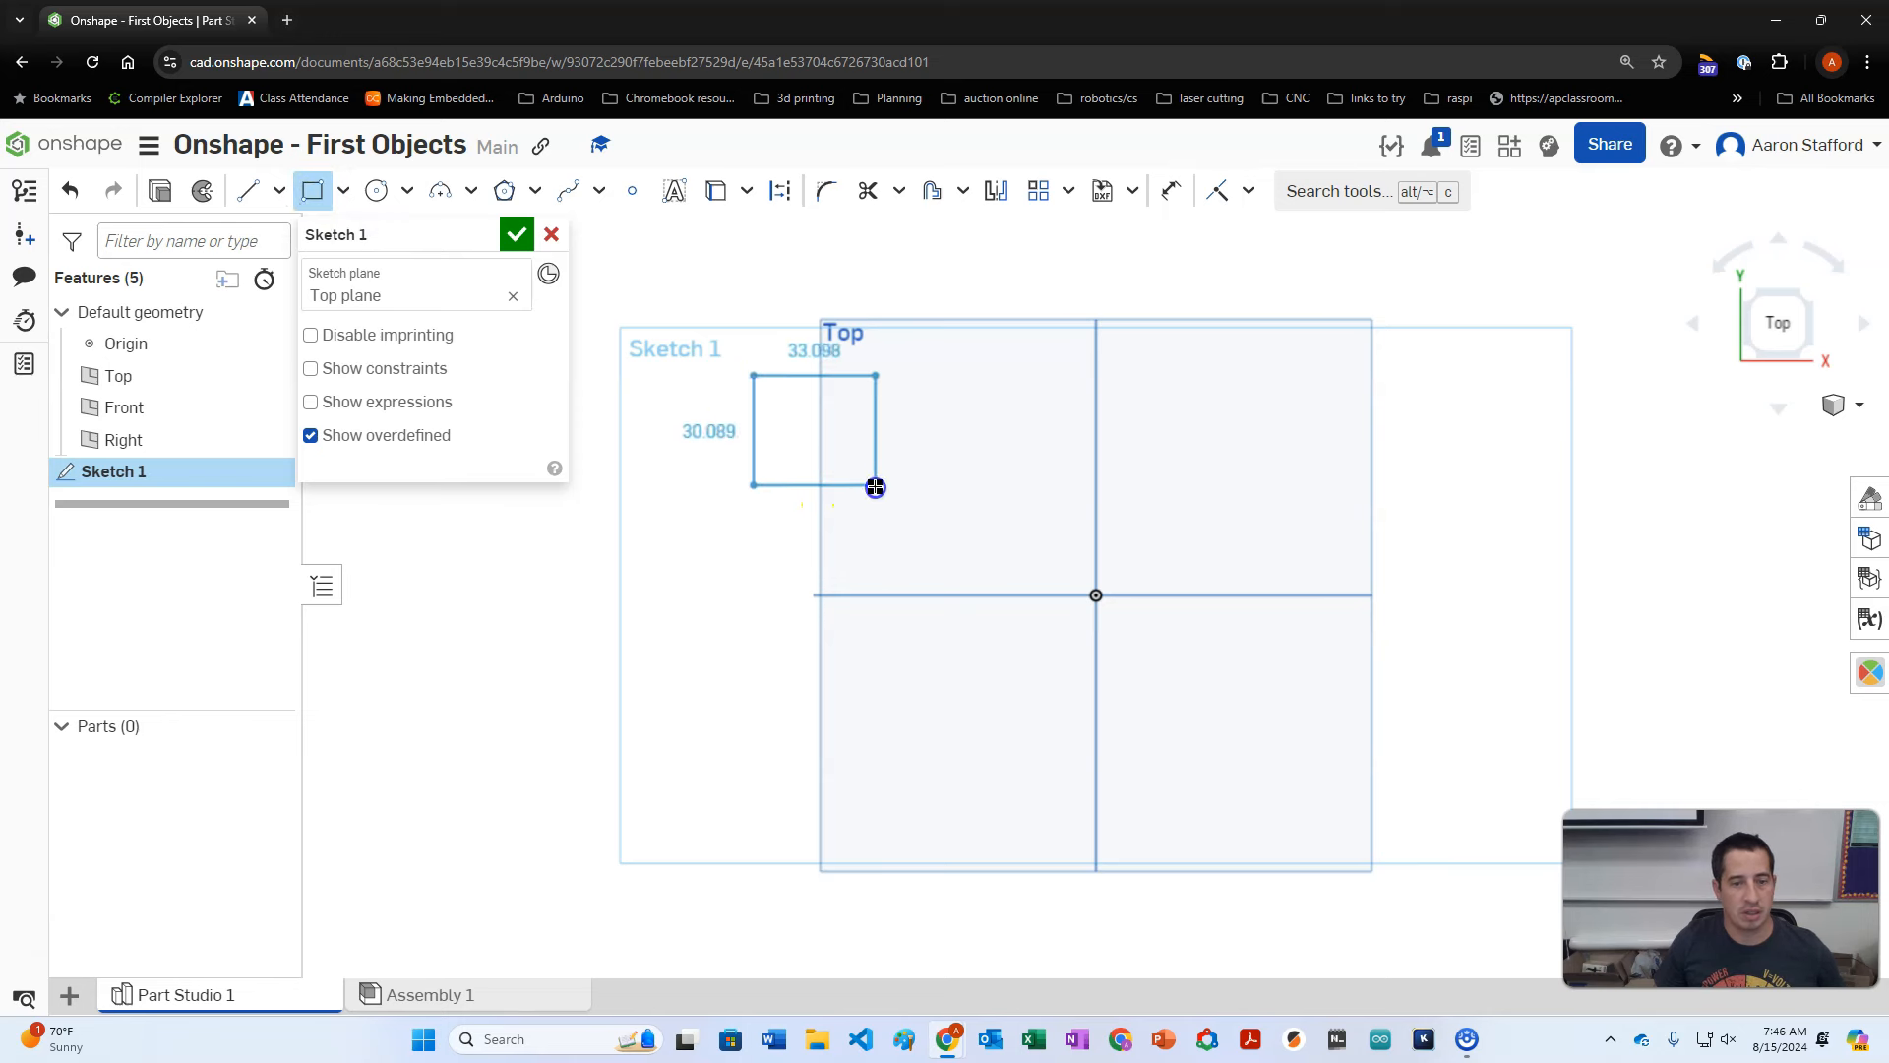
pyautogui.click(876, 484)
pyautogui.click(514, 237)
# Step: Extrude the rectangle sketch upward into a thin solid plate, reducing the default depth, and accept the extrusion
pyautogui.click(268, 190)
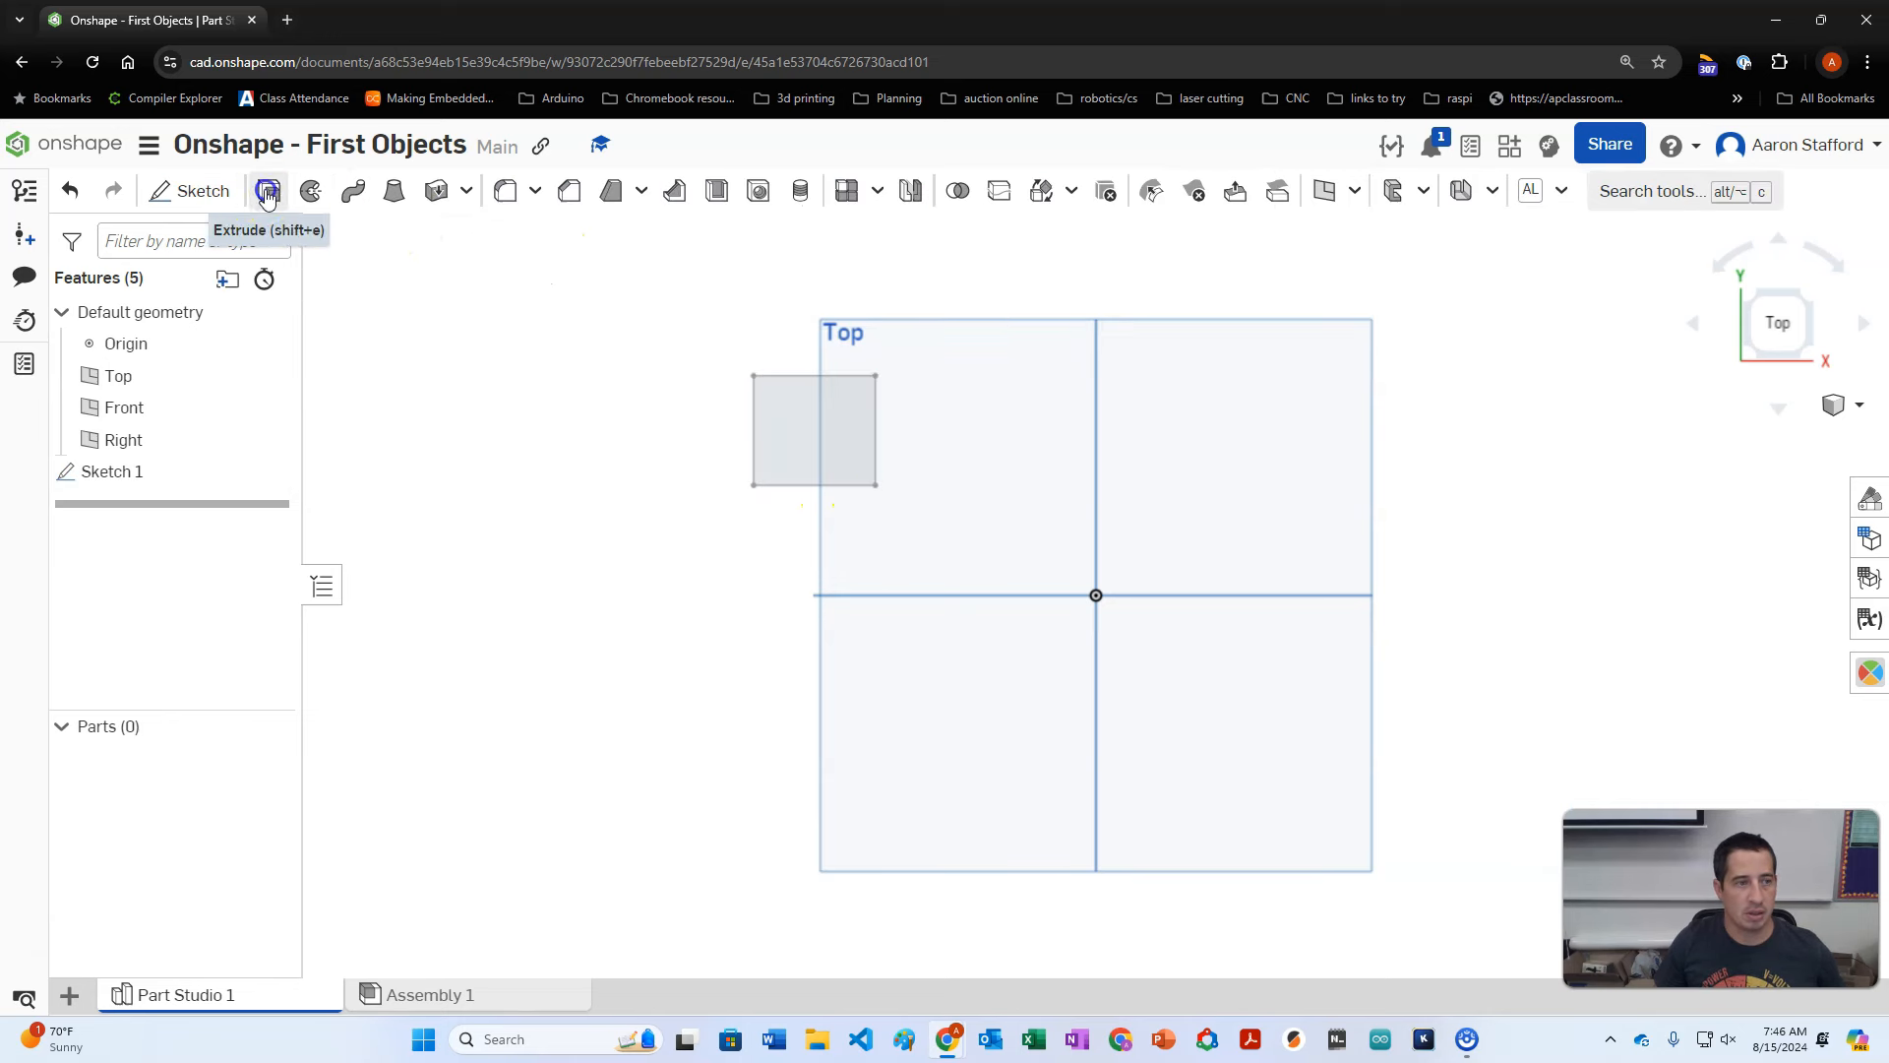
pyautogui.click(844, 451)
pyautogui.click(525, 443)
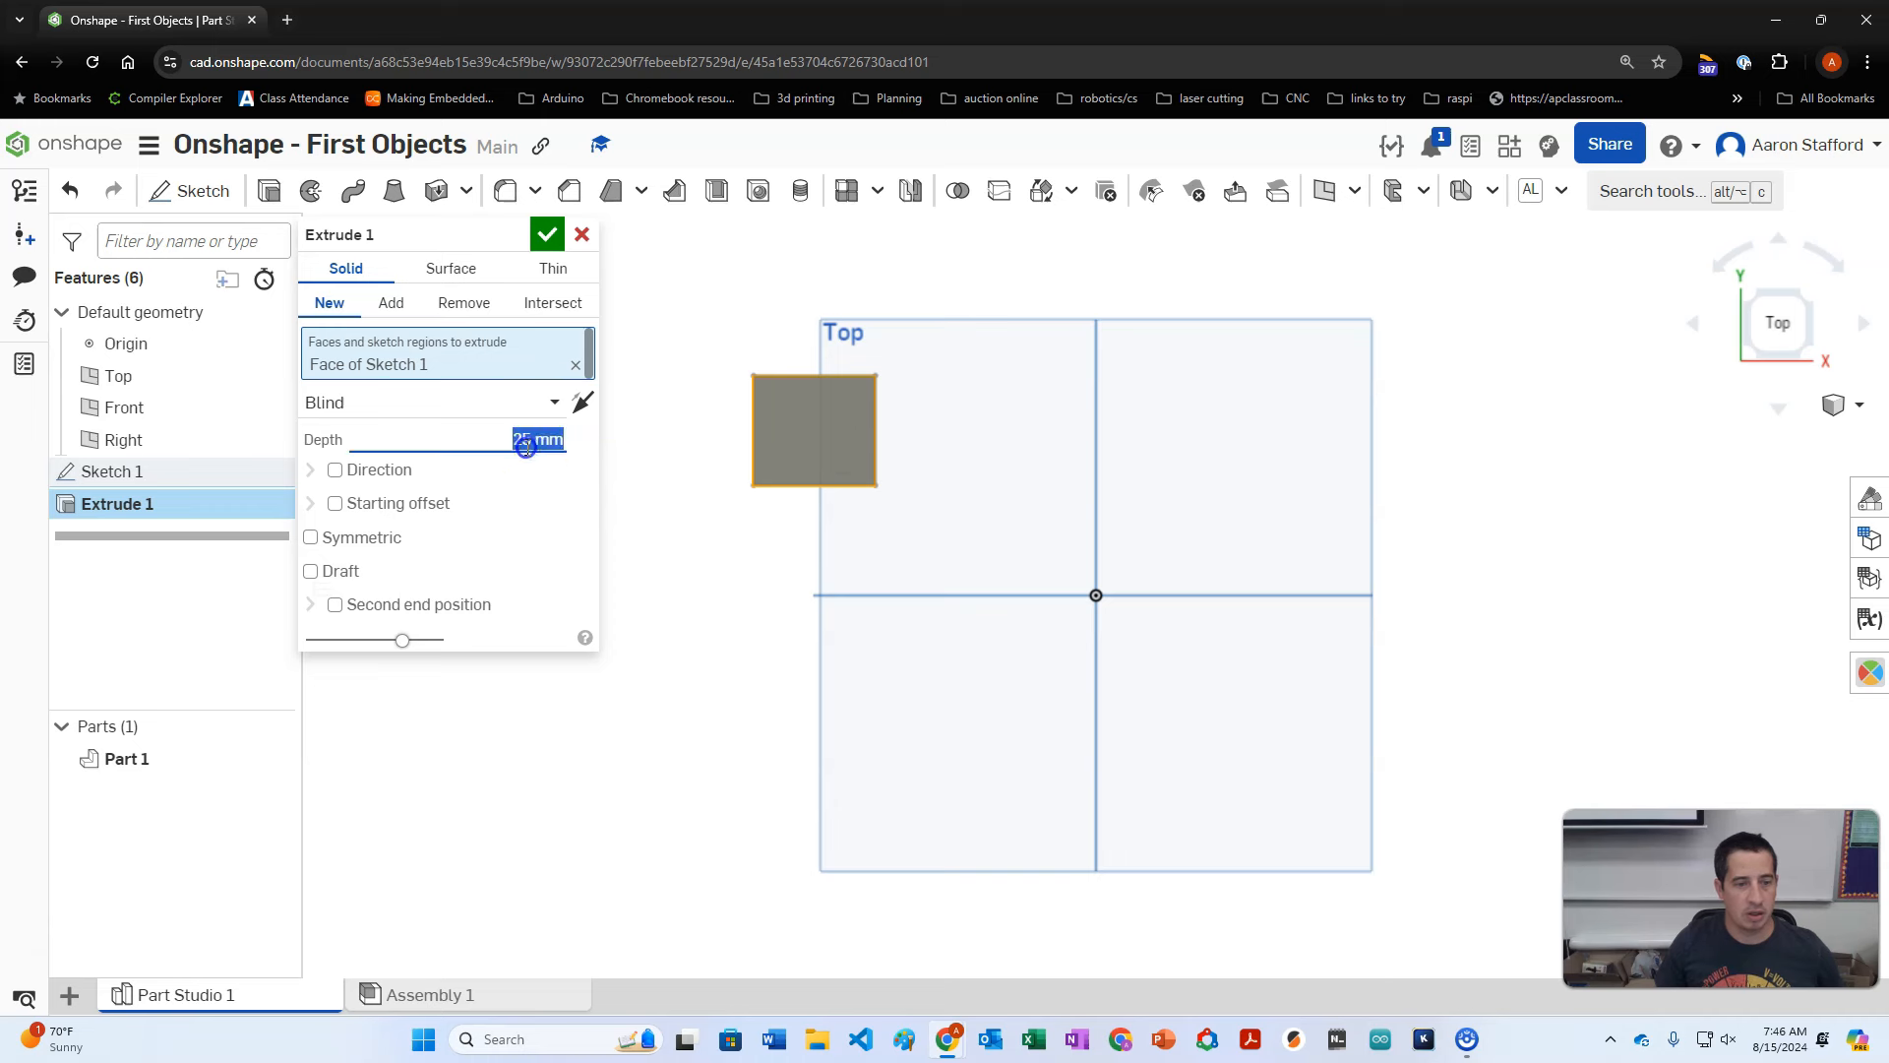
pyautogui.click(547, 234)
pyautogui.moveTo(949, 350); pyautogui.dragTo(849, 359, button='right')
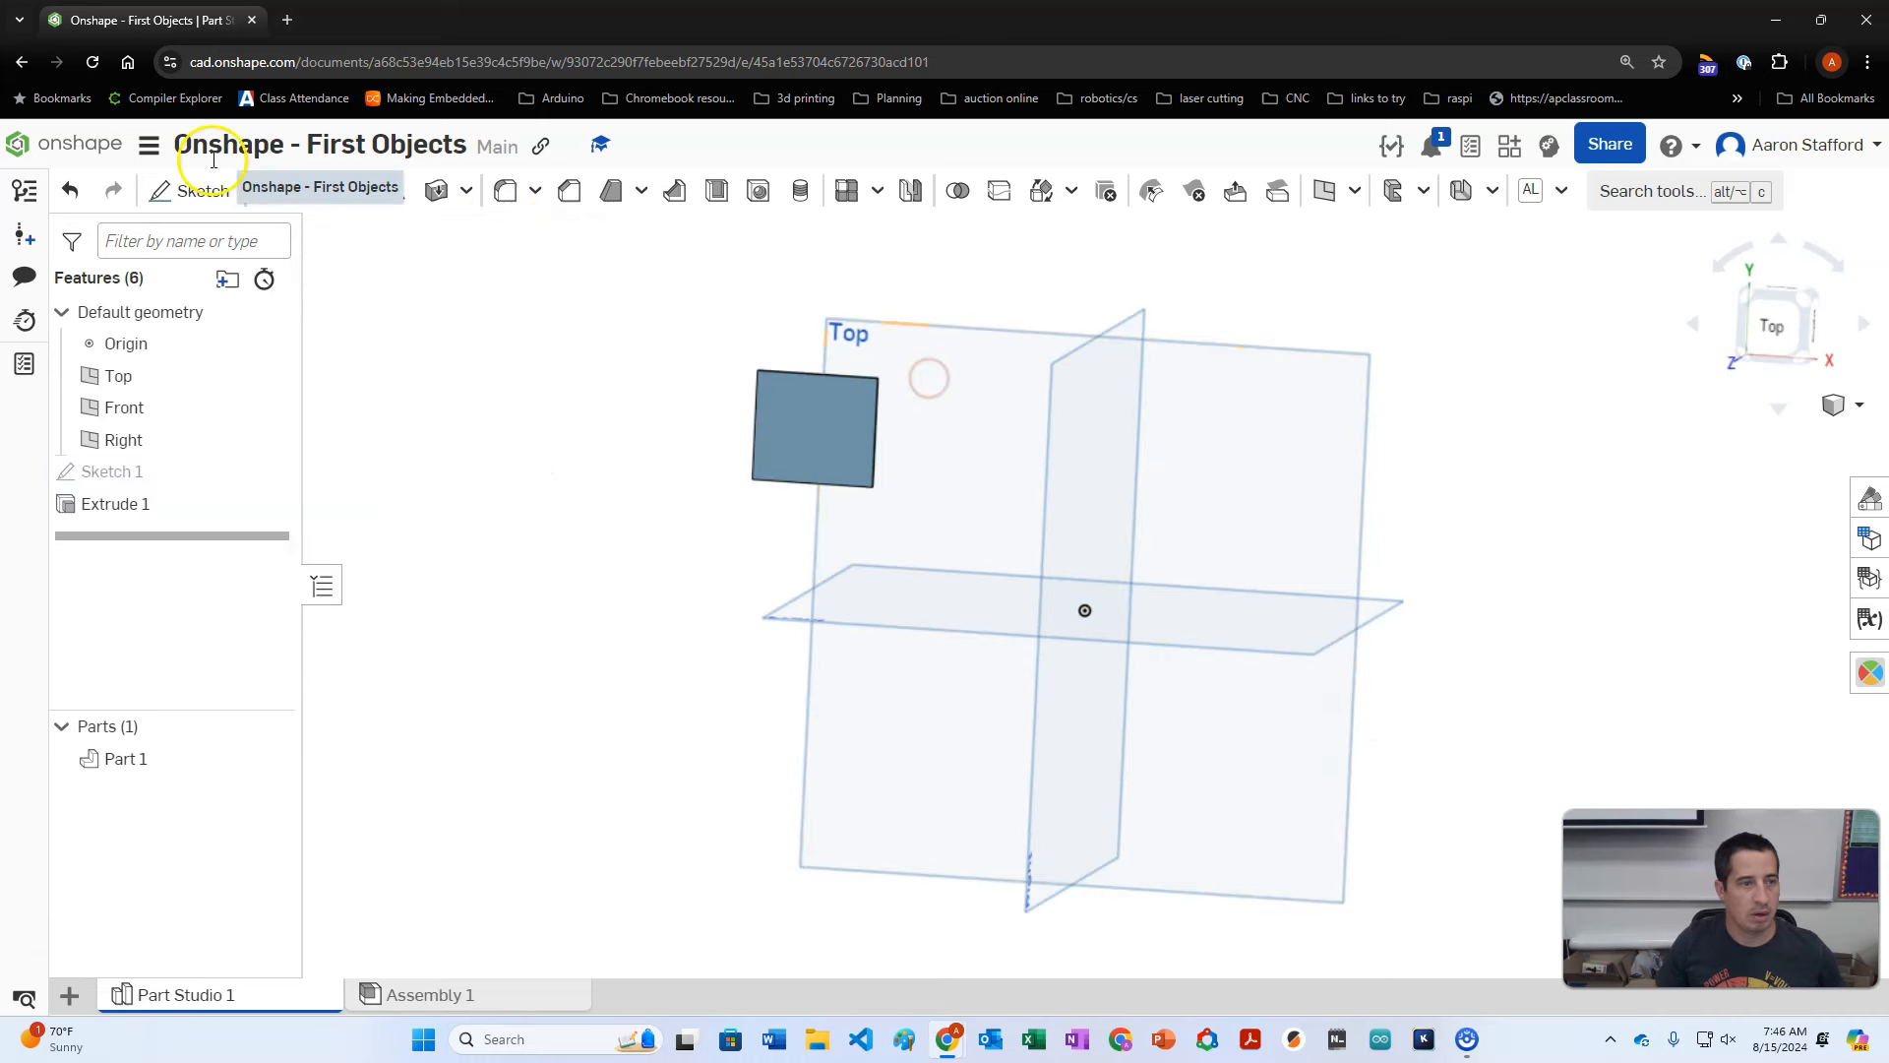
# Step: Sketch a circle about 37 mm in diameter on the Top plane just right of the rectangular plate, and accept the sketch
pyautogui.click(182, 190)
pyautogui.click(949, 379)
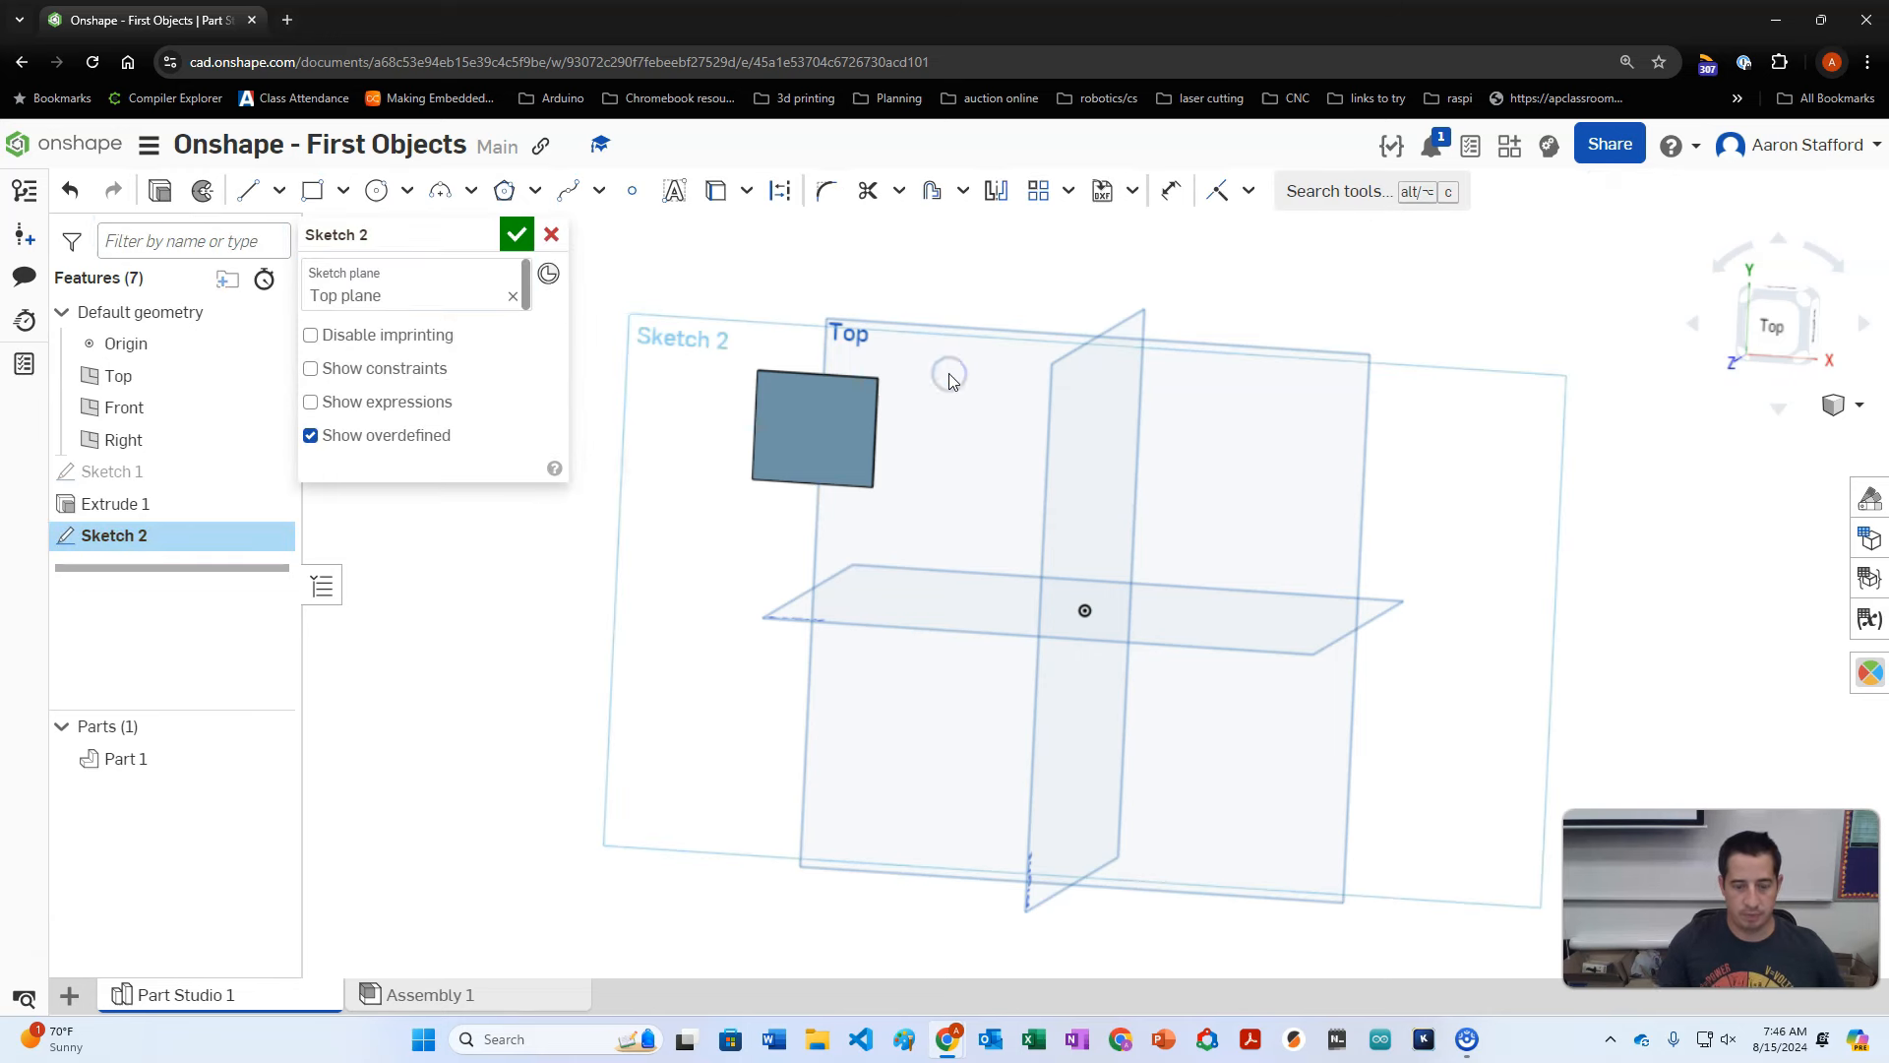
pyautogui.press('n')
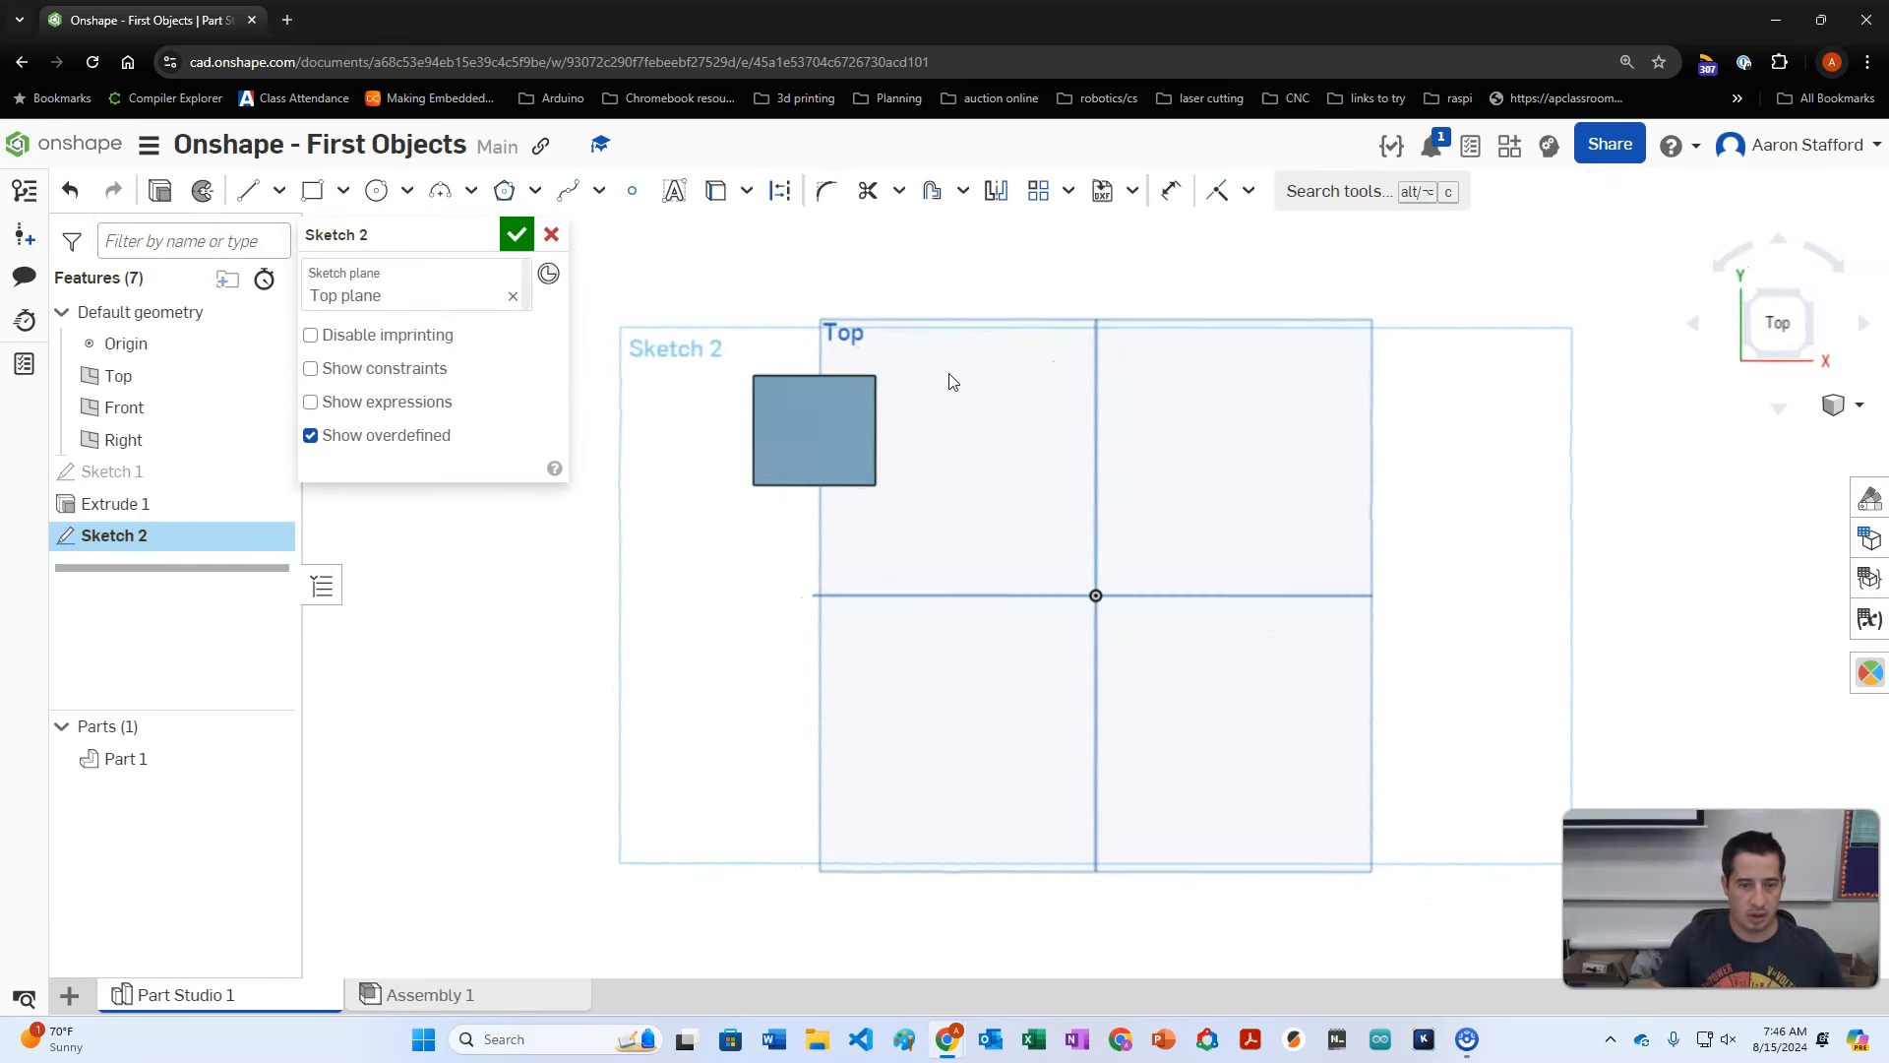
pyautogui.click(377, 192)
pyautogui.moveTo(986, 393); pyautogui.dragTo(1027, 439)
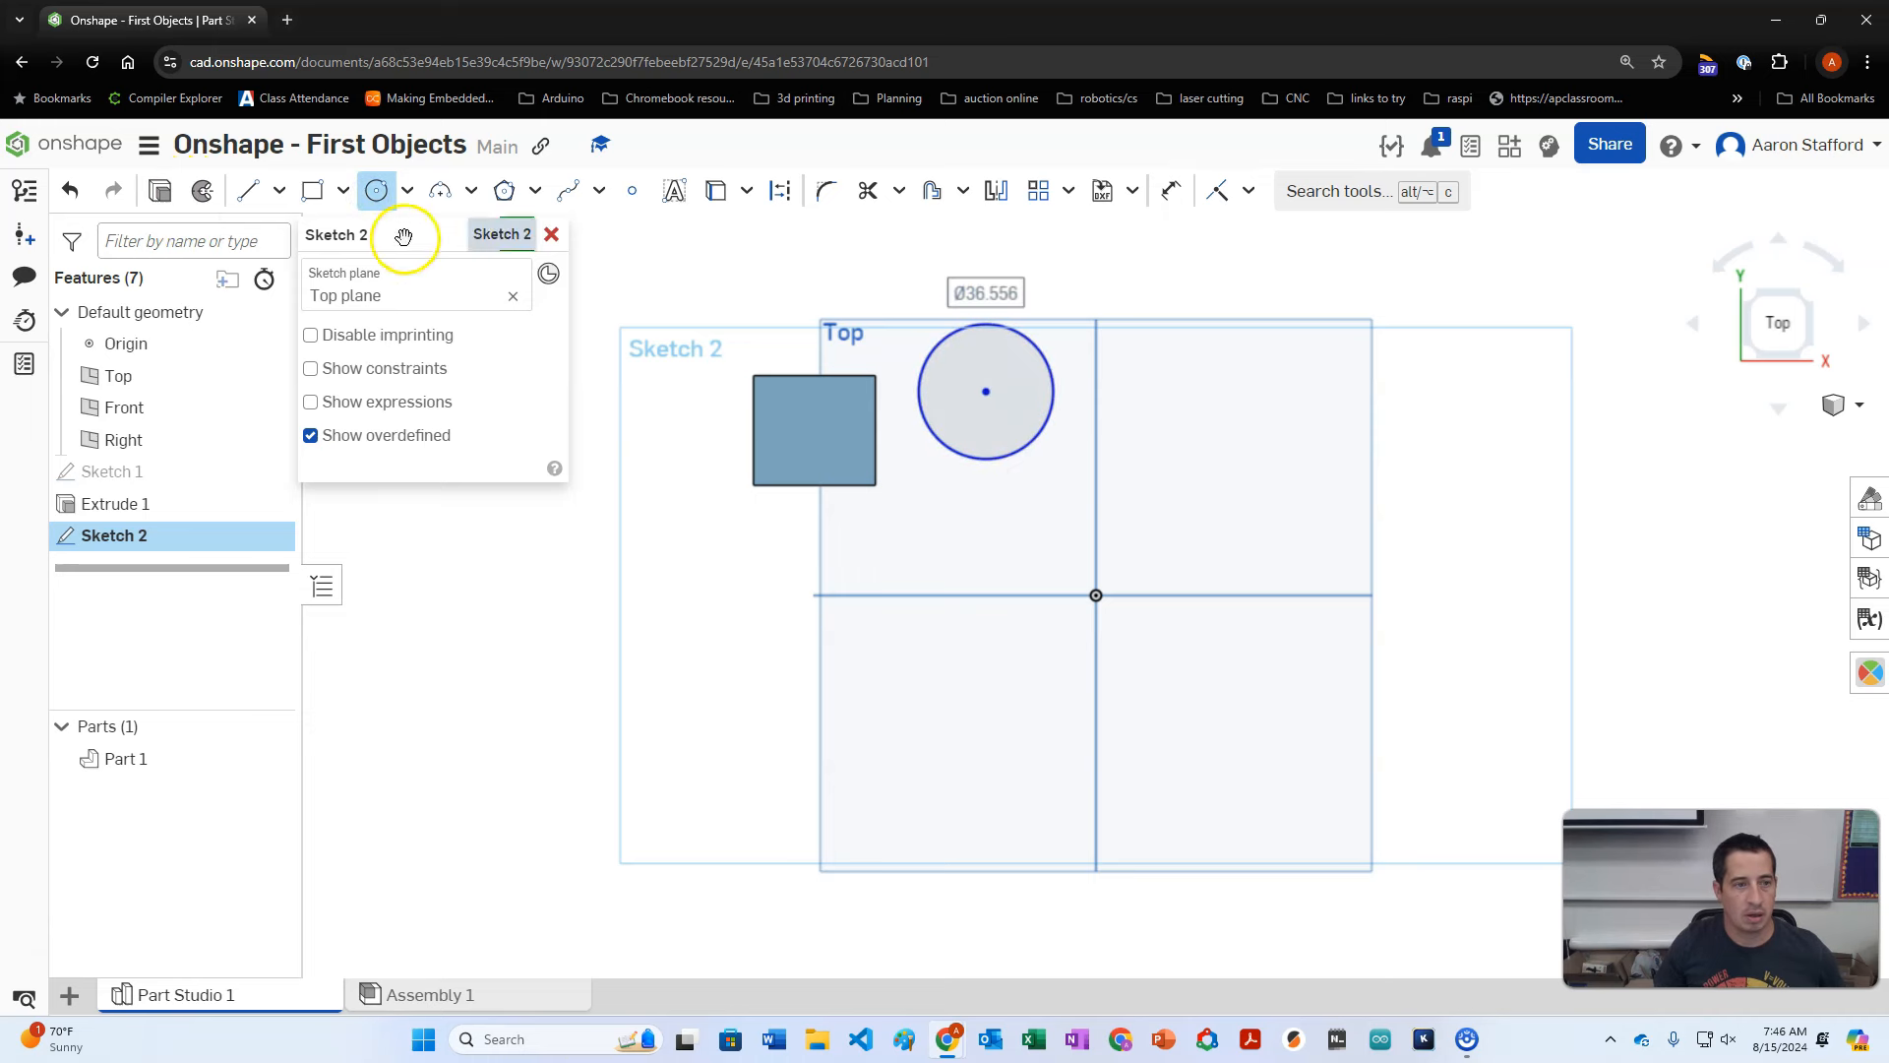
pyautogui.click(517, 234)
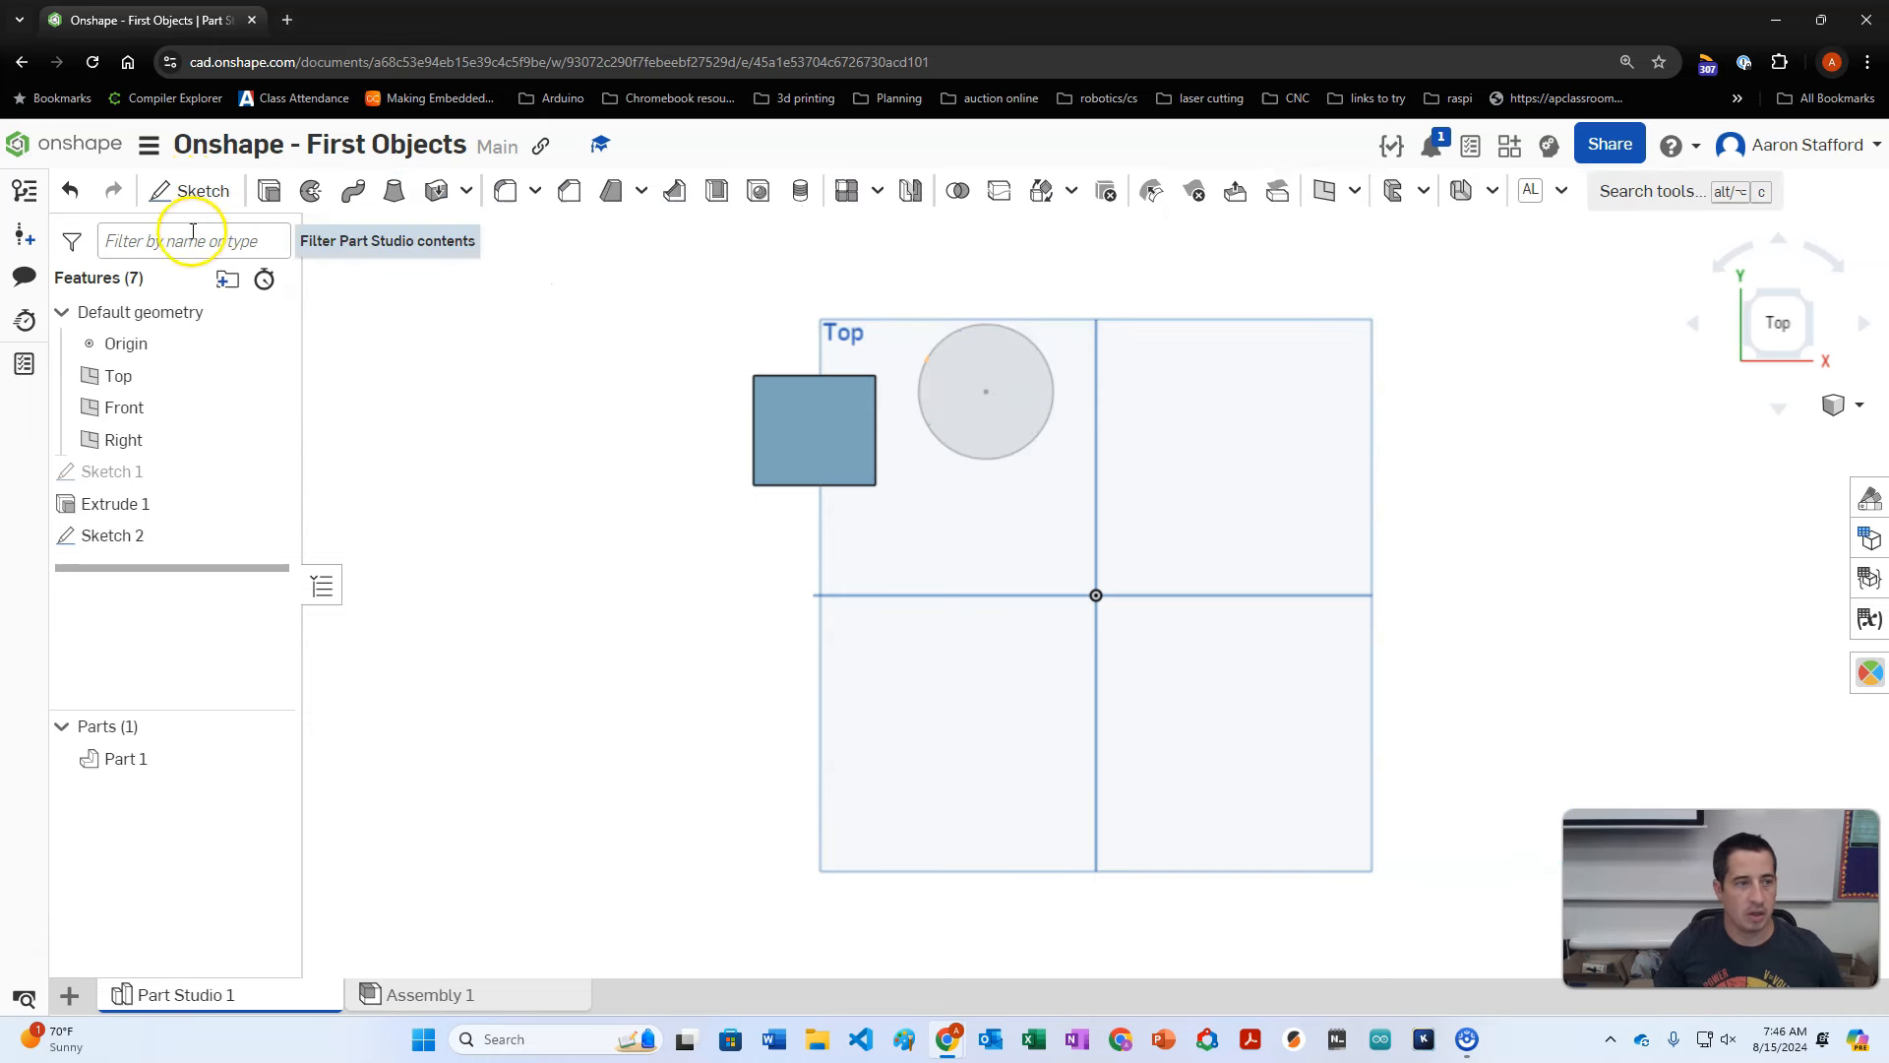
# Step: Extrude the circle as a new solid with a blind depth of 2 mm
pyautogui.click(269, 191)
pyautogui.click(989, 389)
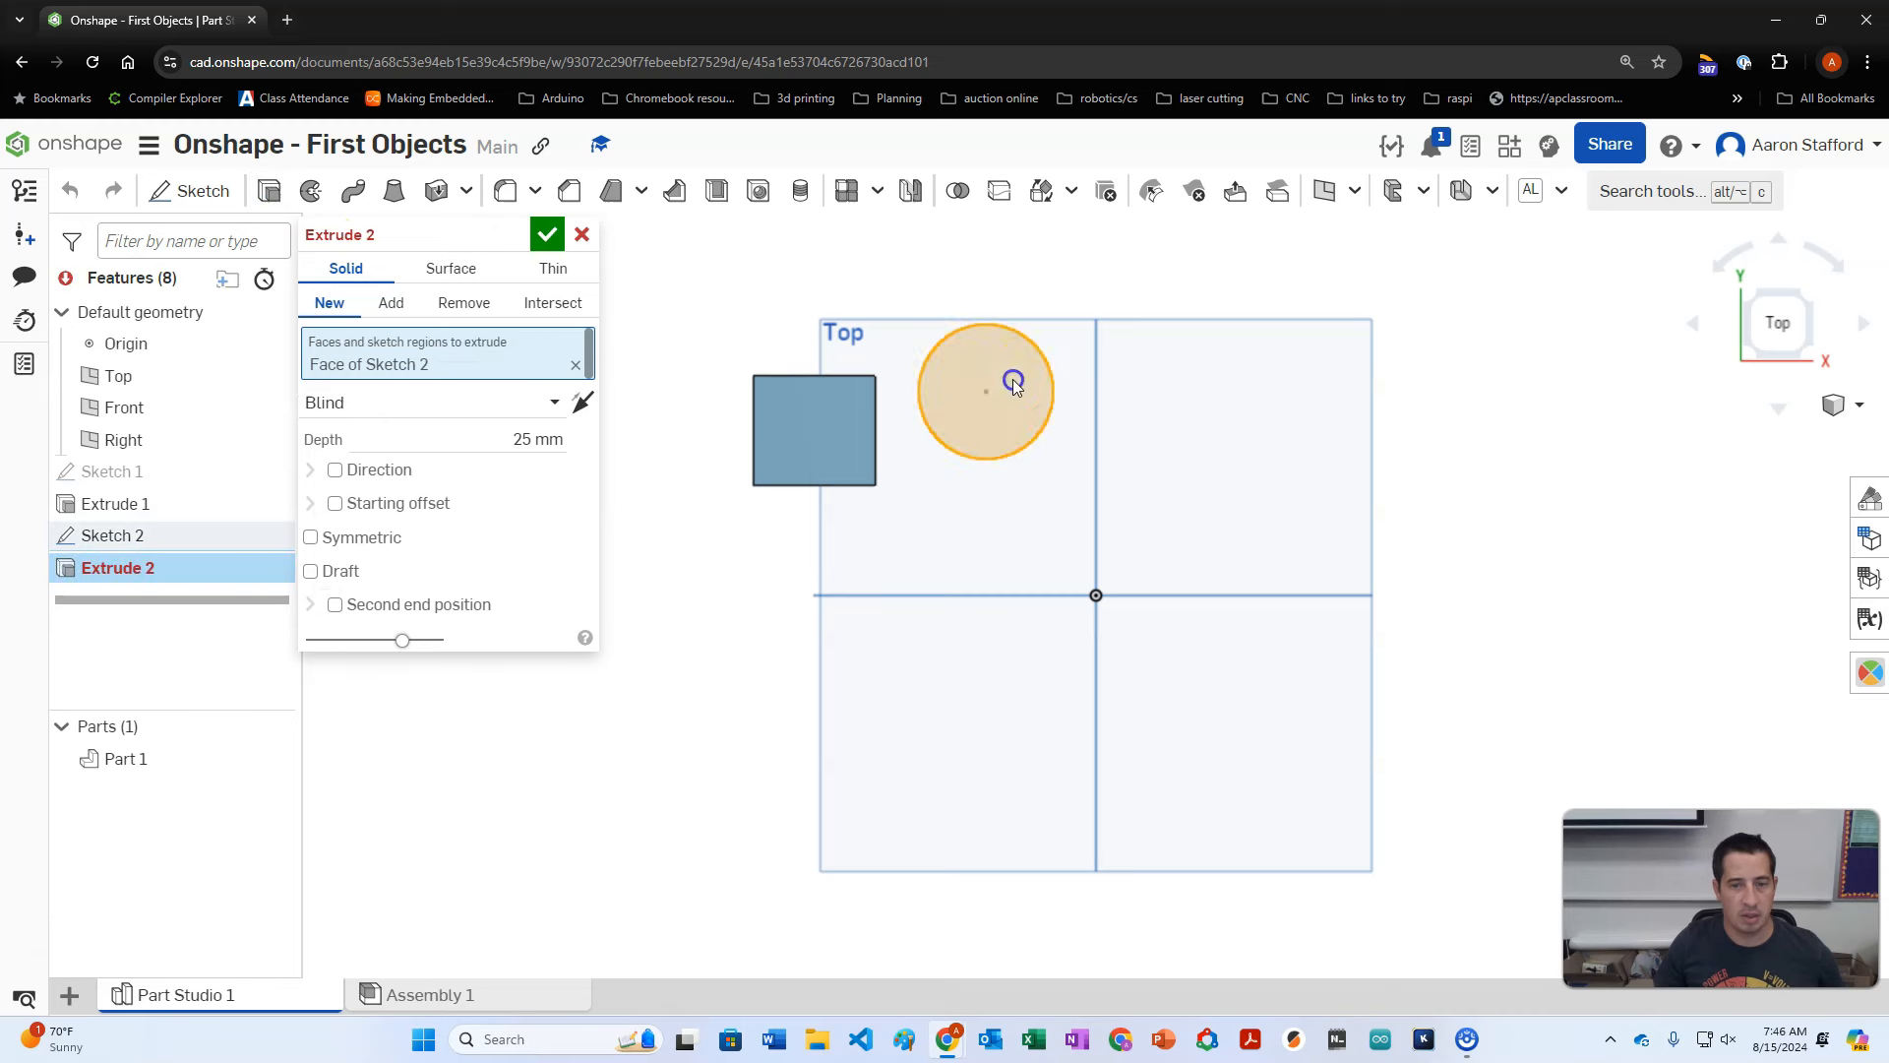
pyautogui.moveTo(922, 565); pyautogui.dragTo(923, 486, button='right')
pyautogui.click(515, 440)
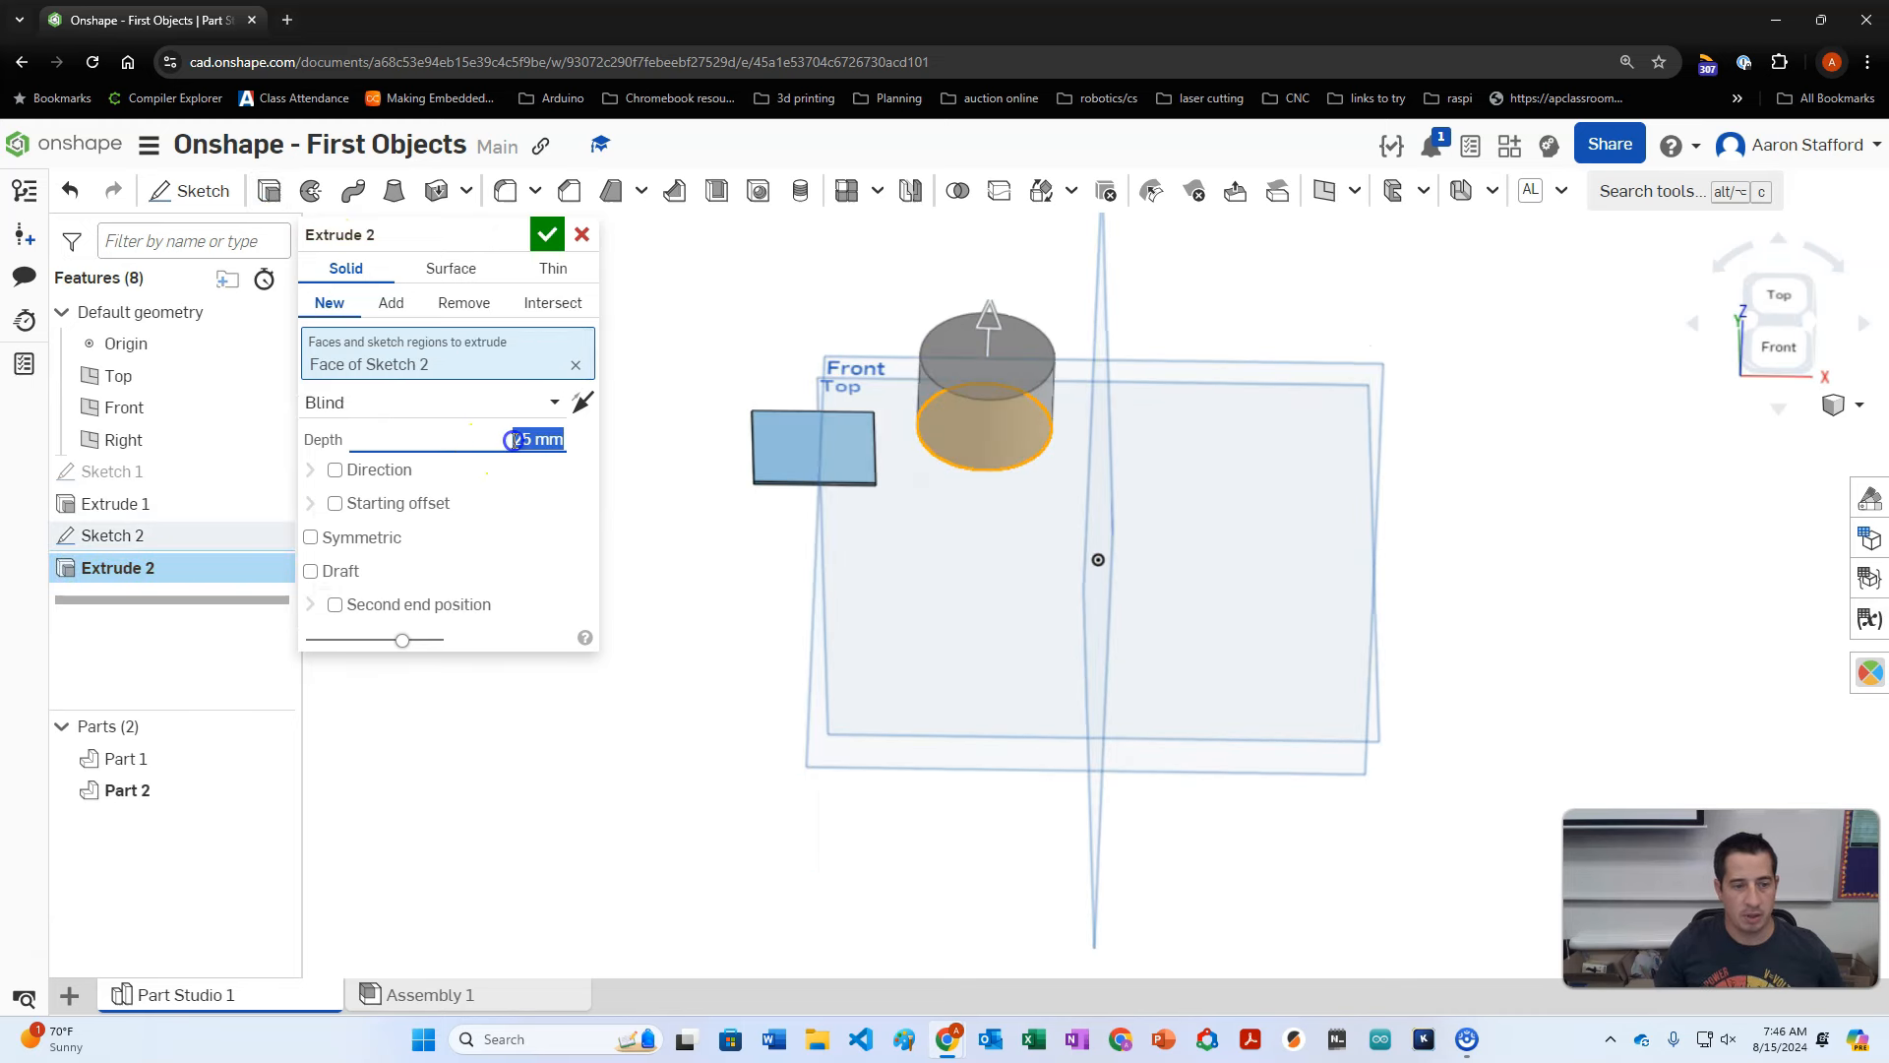
pyautogui.click(547, 234)
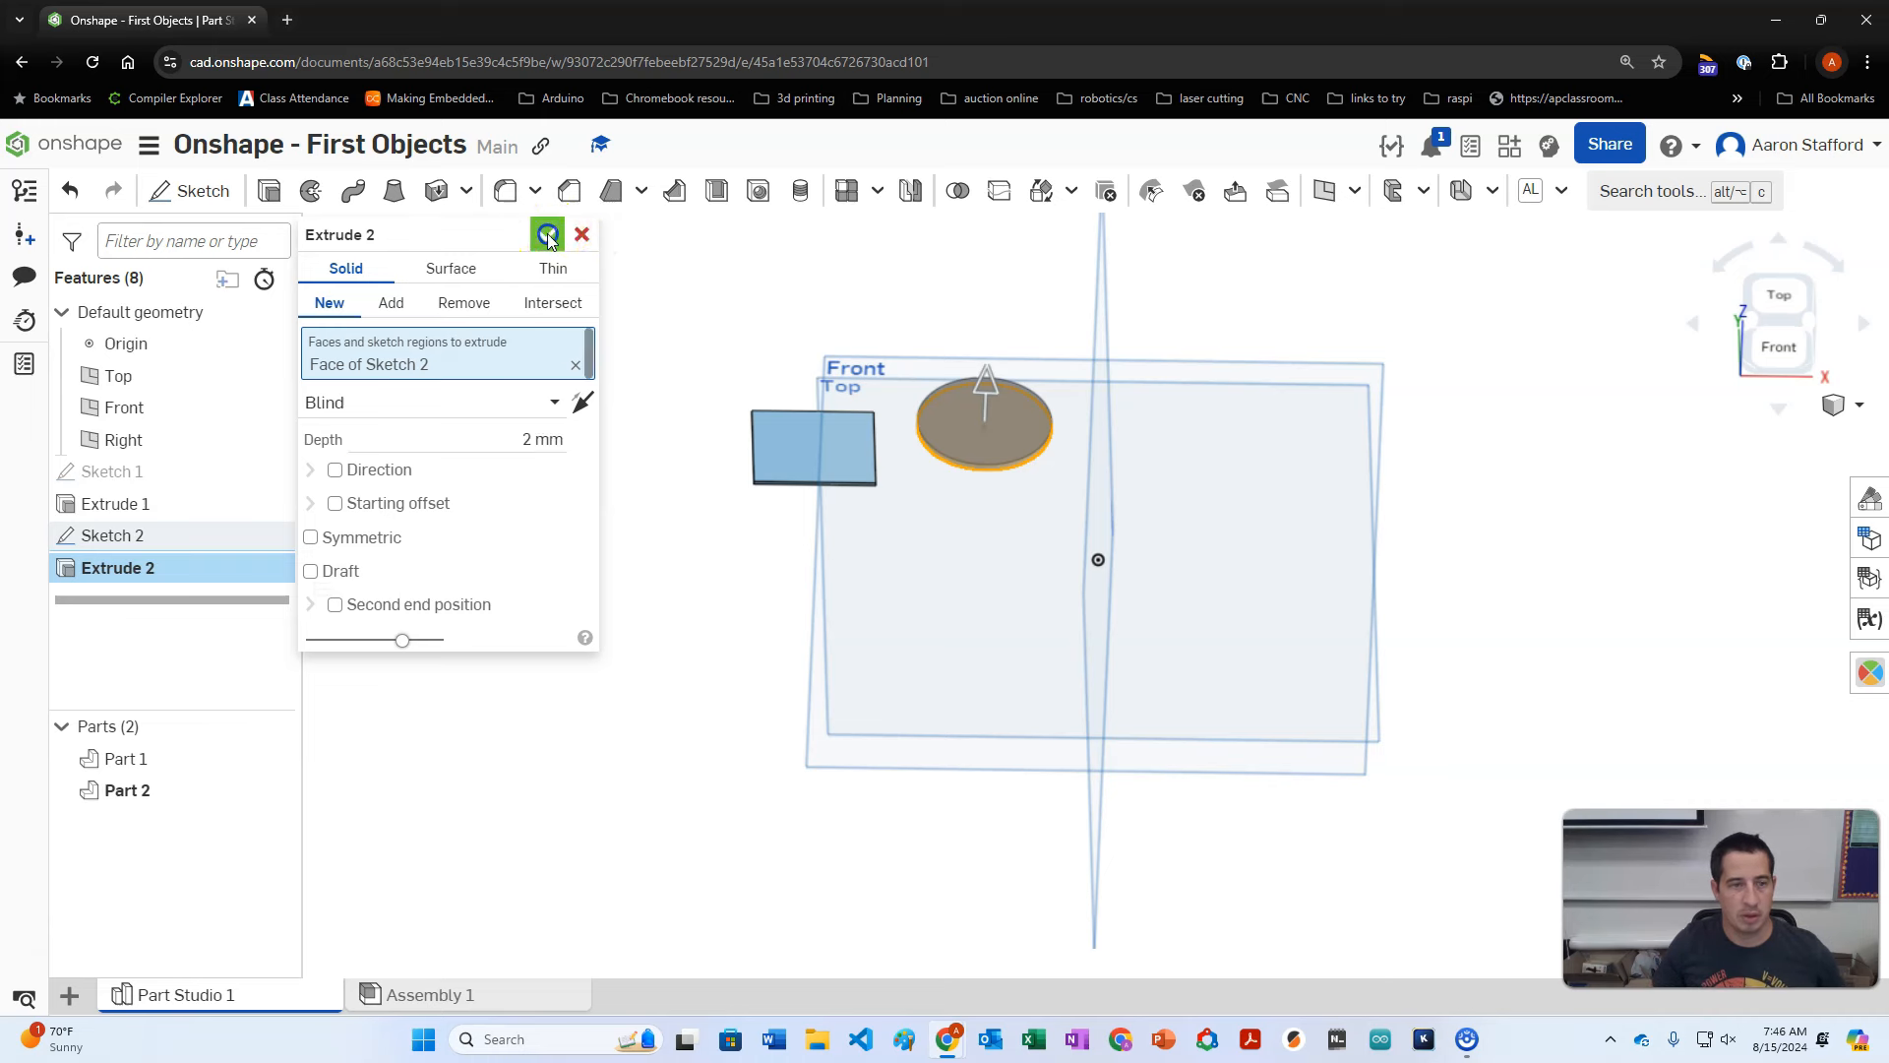
# Step: Sketch a five-sided inscribed polygon about 28 mm in diameter in the upper right quarter of the Top plane
pyautogui.click(193, 197)
pyautogui.moveTo(885, 287); pyautogui.dragTo(888, 328, button='right')
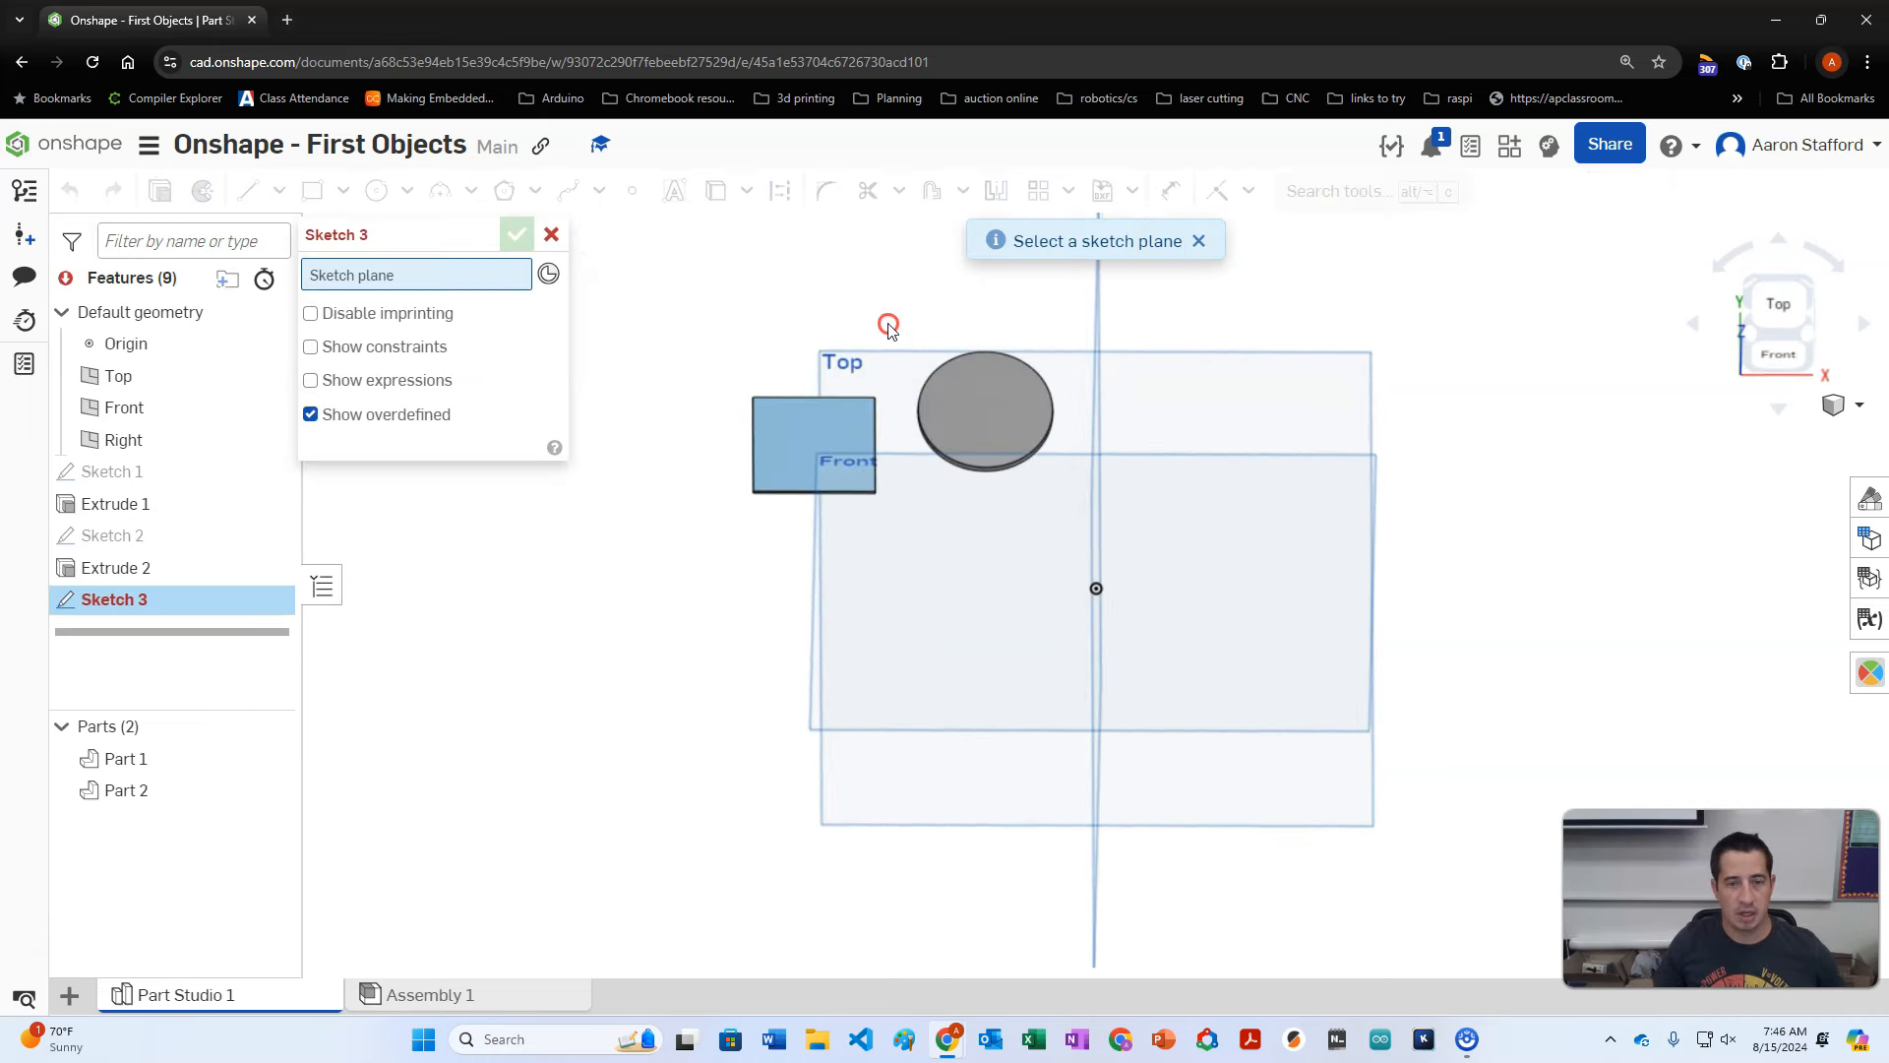
pyautogui.click(1240, 409)
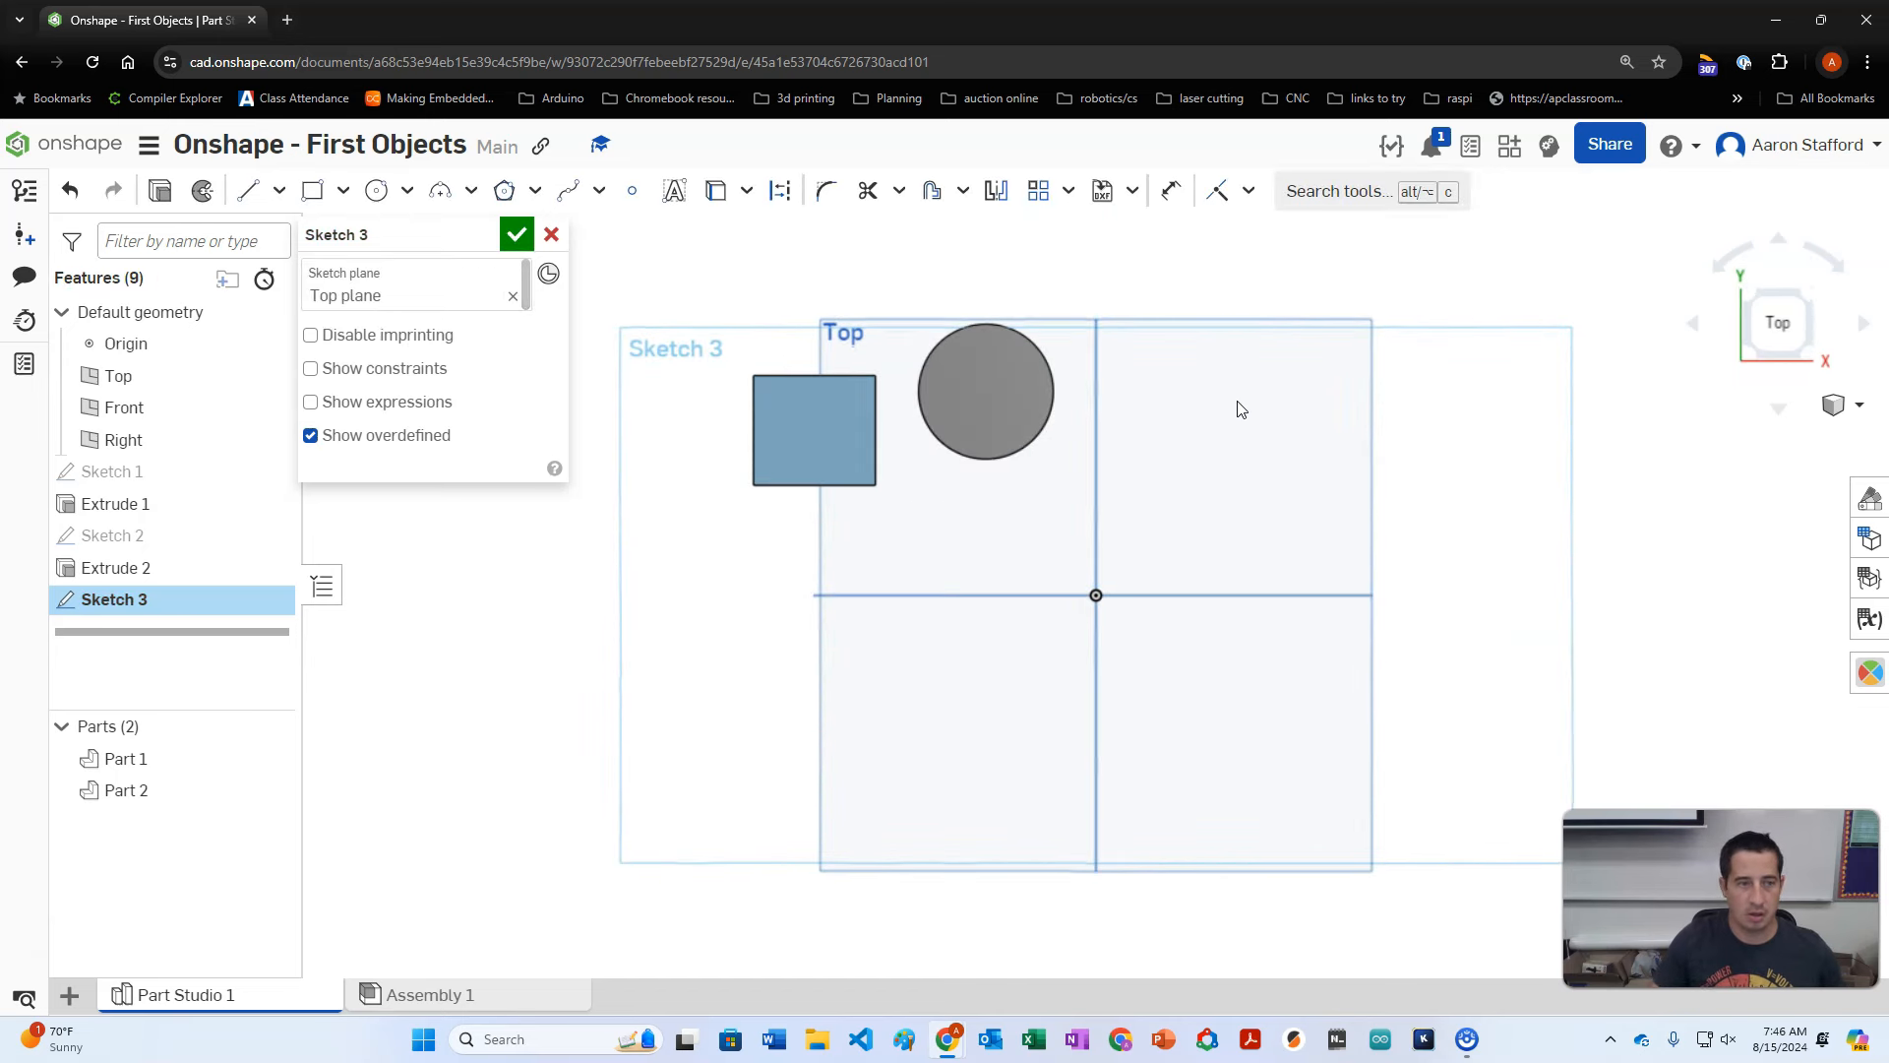
pyautogui.click(510, 191)
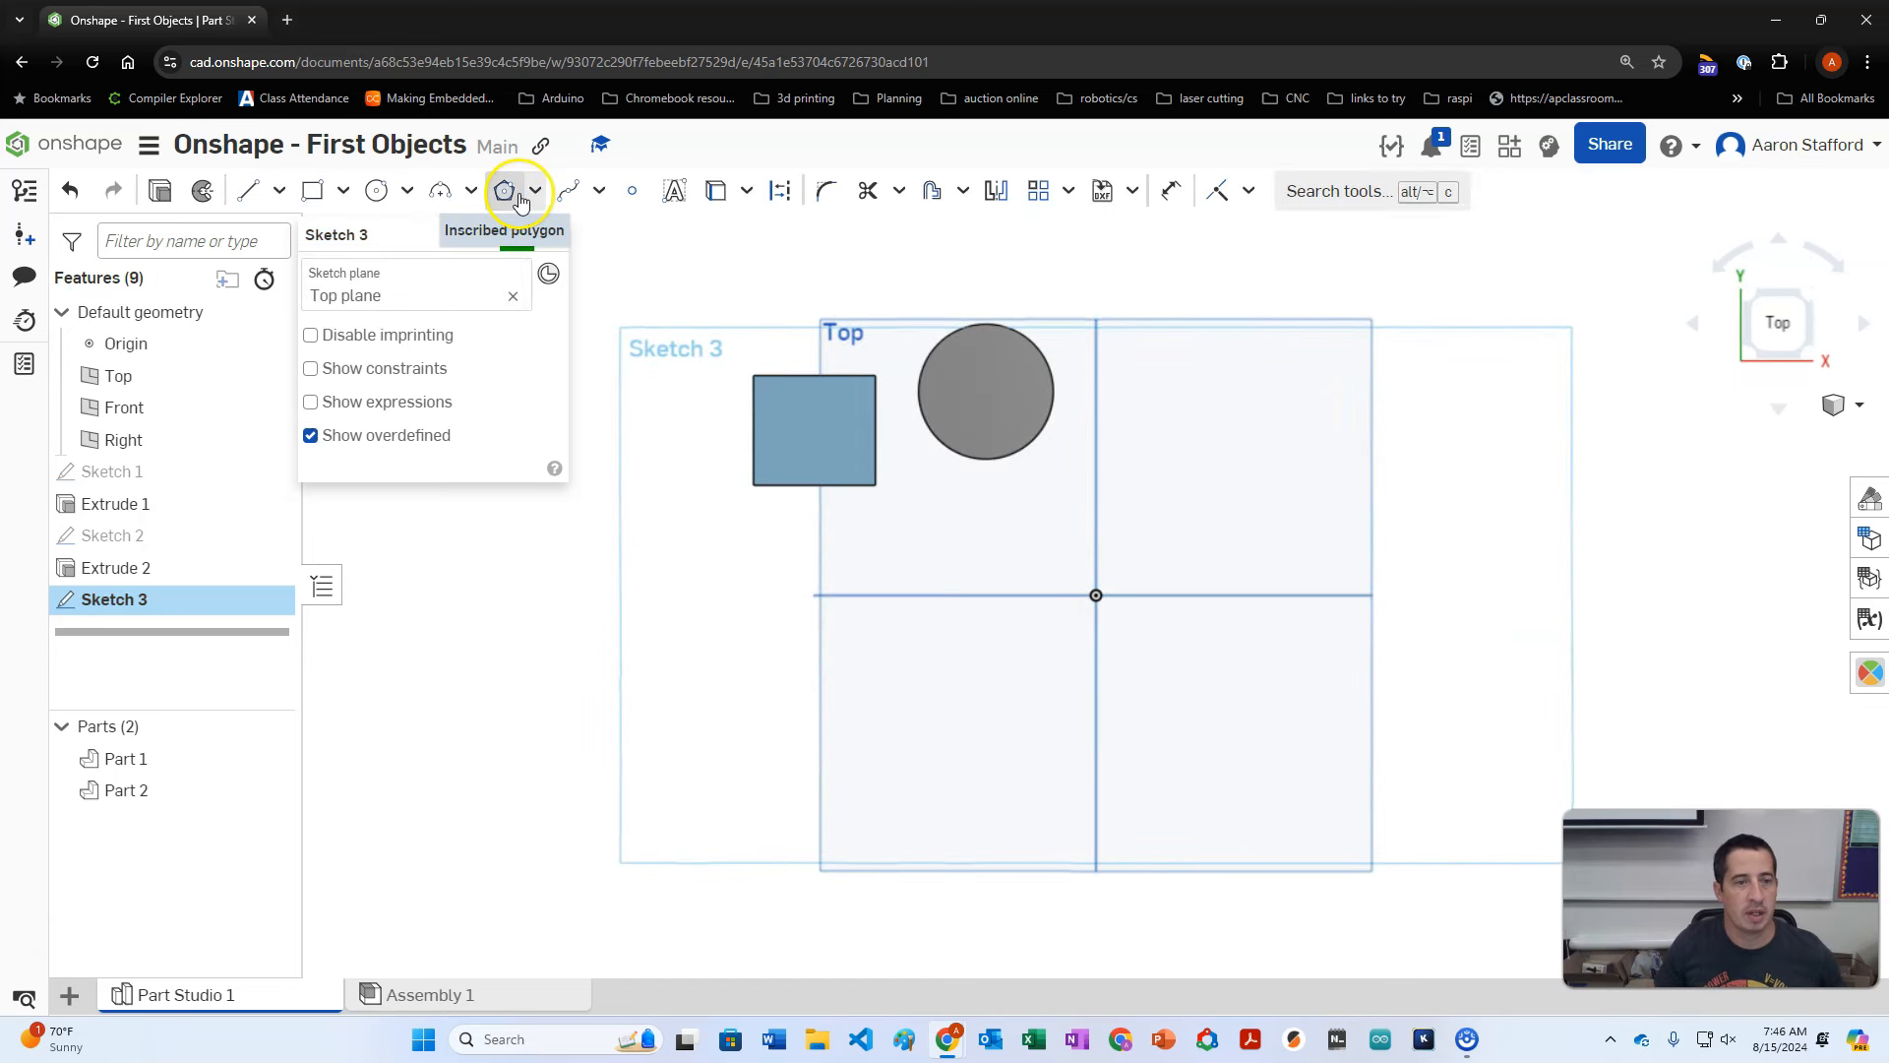
pyautogui.moveTo(1233, 471); pyautogui.dragTo(1262, 508)
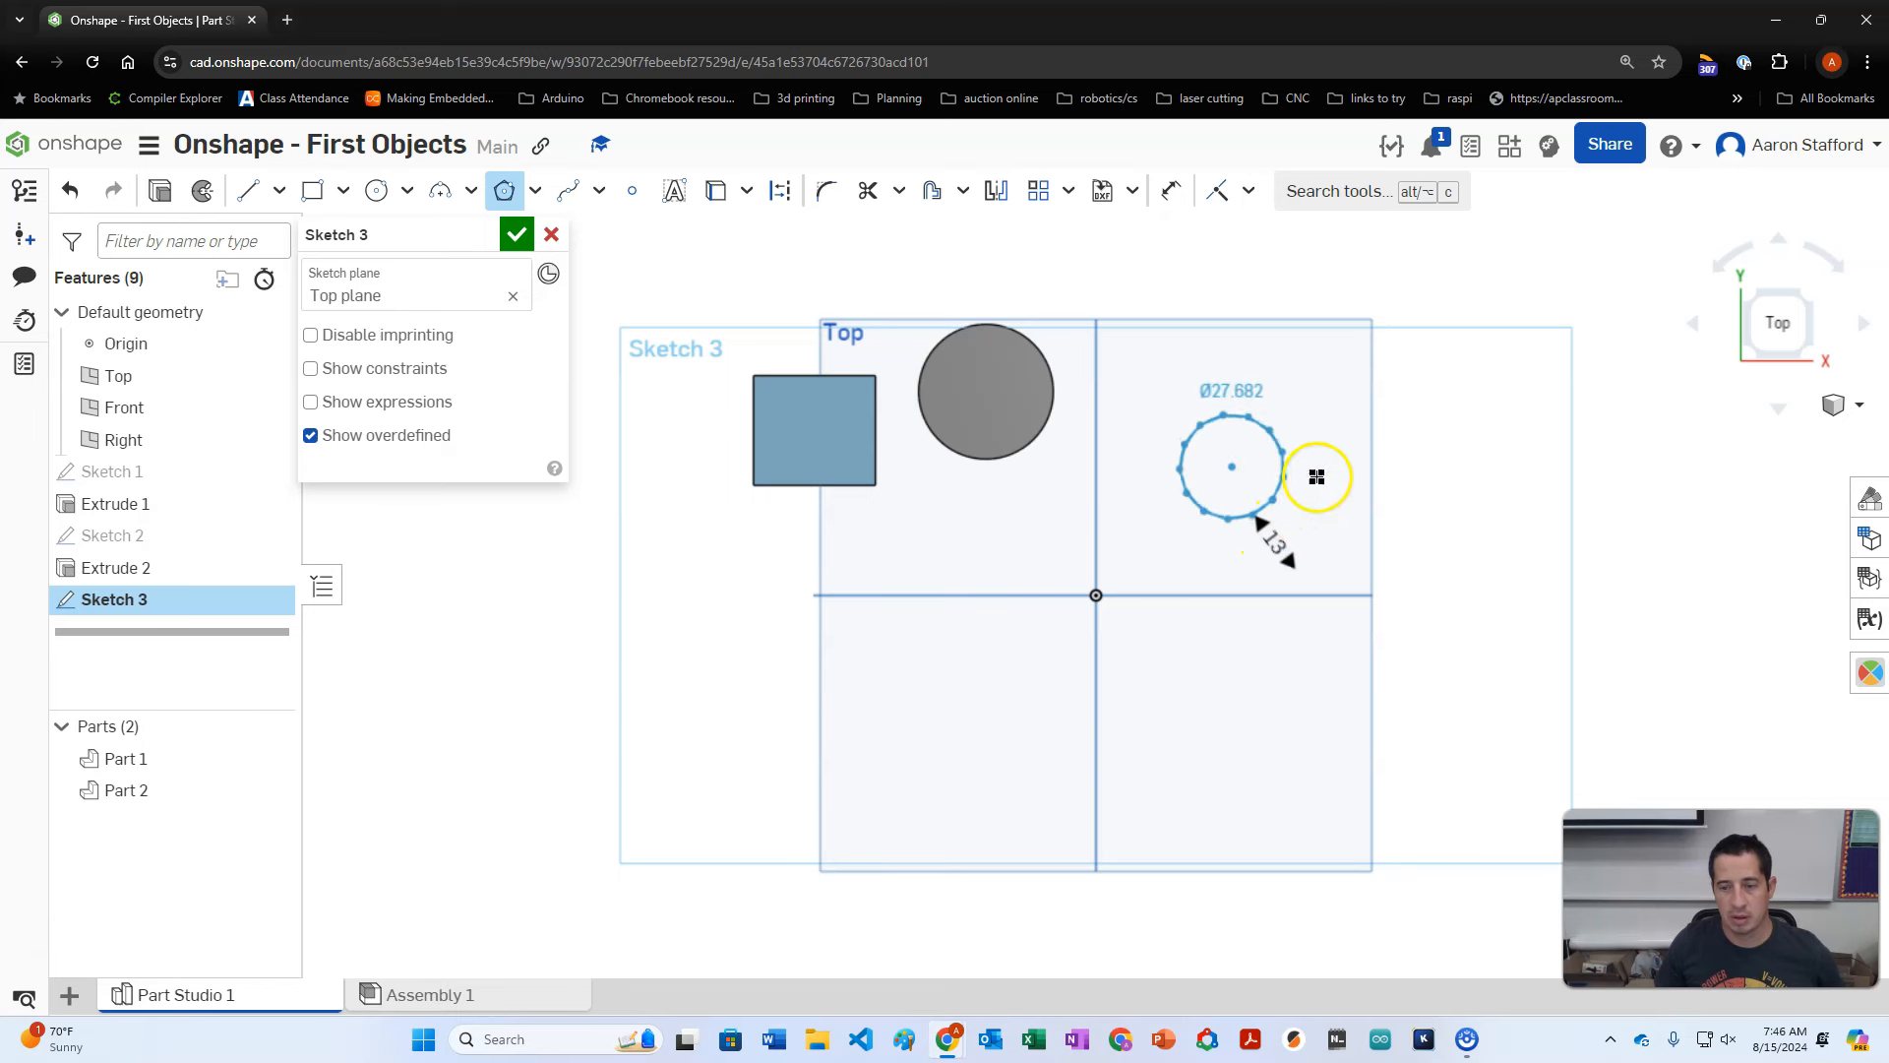
pyautogui.moveTo(1317, 394); pyautogui.dragTo(1271, 492)
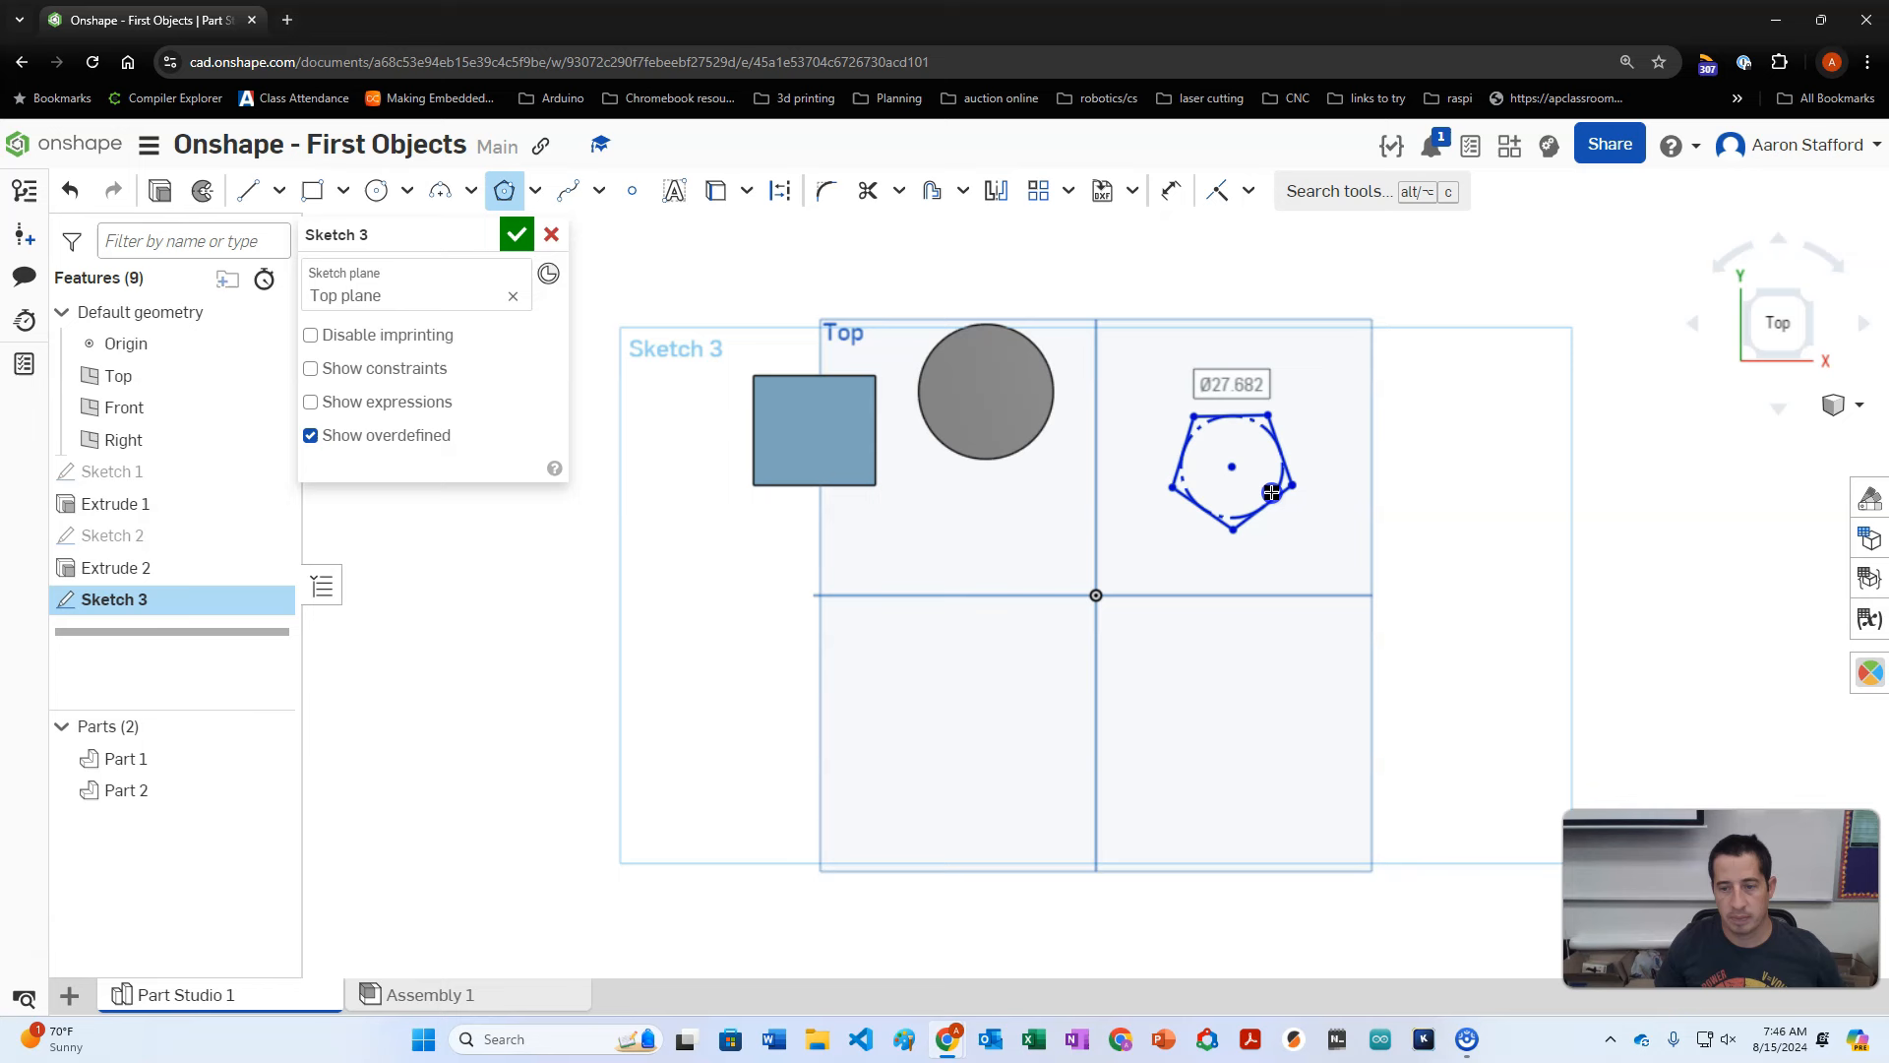
# Step: Extrude the pentagon into a thin new solid plate, reducing the default depth, and accept the extrusion
pyautogui.click(163, 192)
pyautogui.click(488, 433)
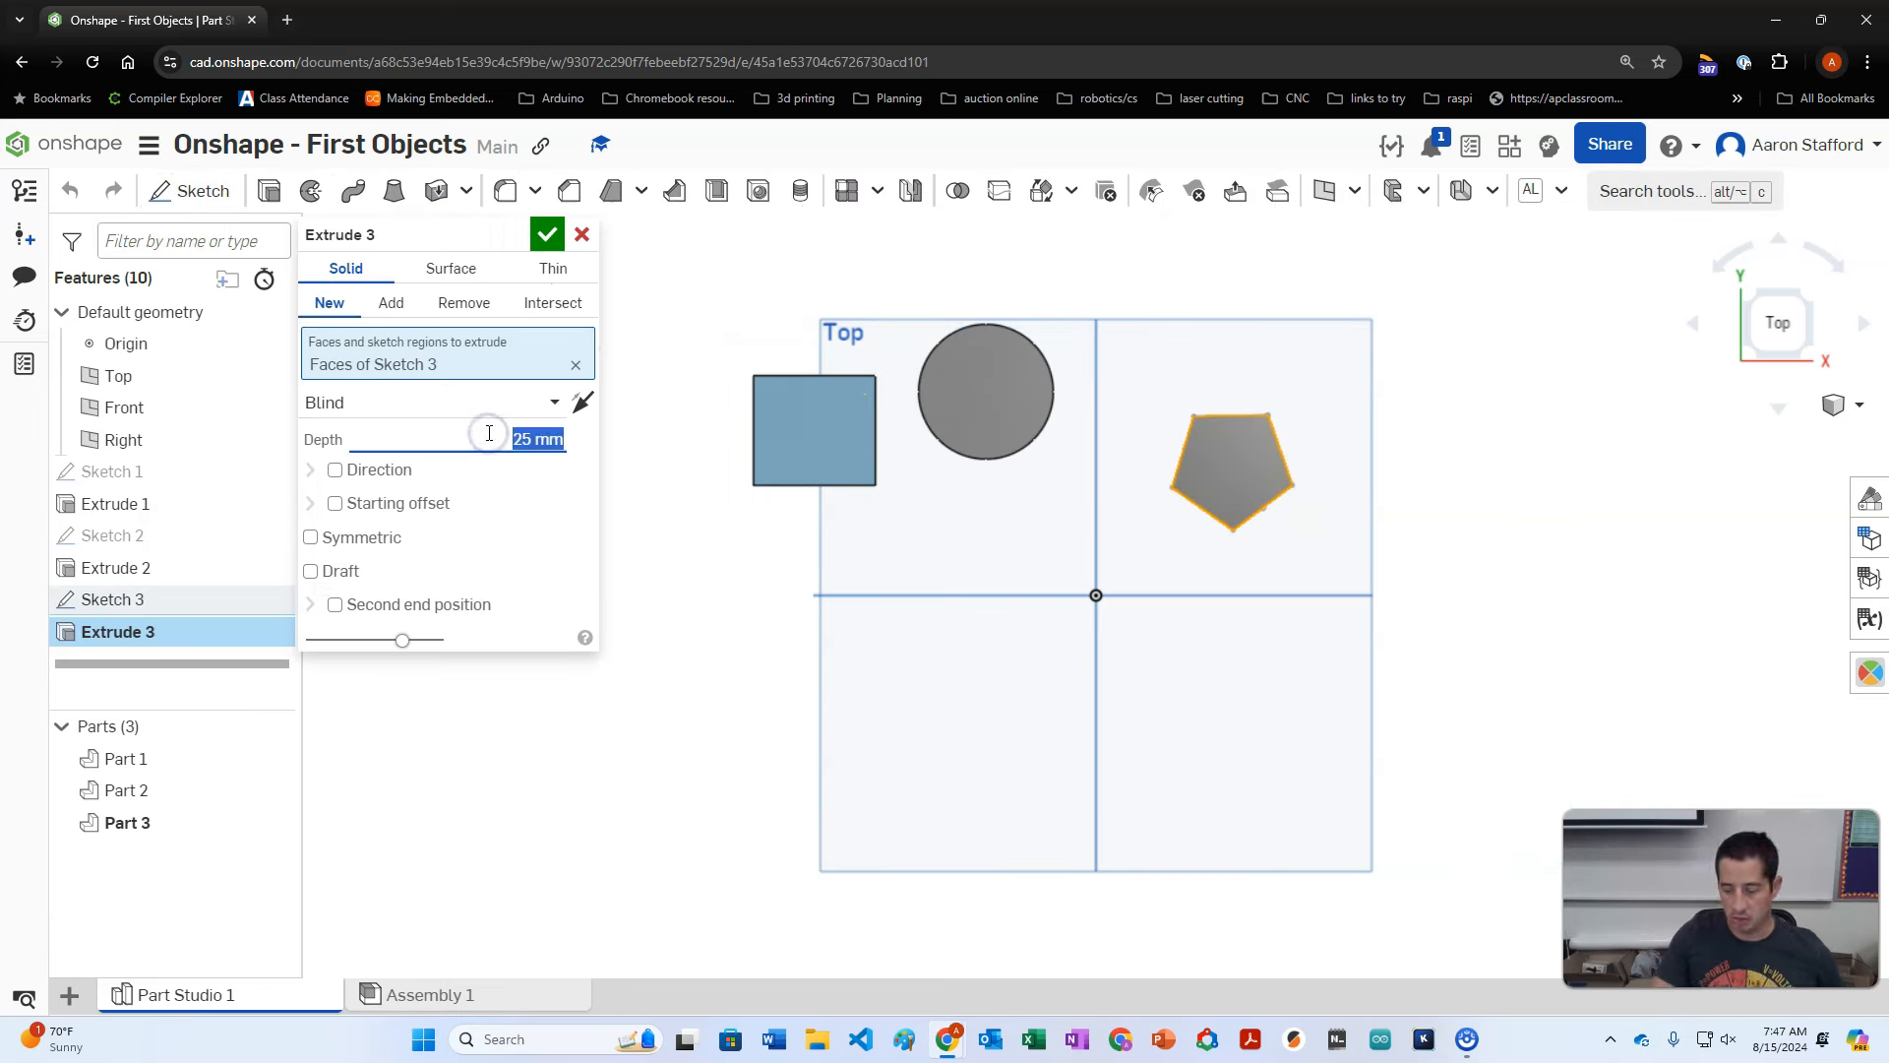
pyautogui.click(547, 235)
pyautogui.moveTo(975, 687)
pyautogui.mouseDown(button='right')
pyautogui.moveTo(975, 497)
pyautogui.moveTo(982, 667)
pyautogui.mouseUp(button='right')
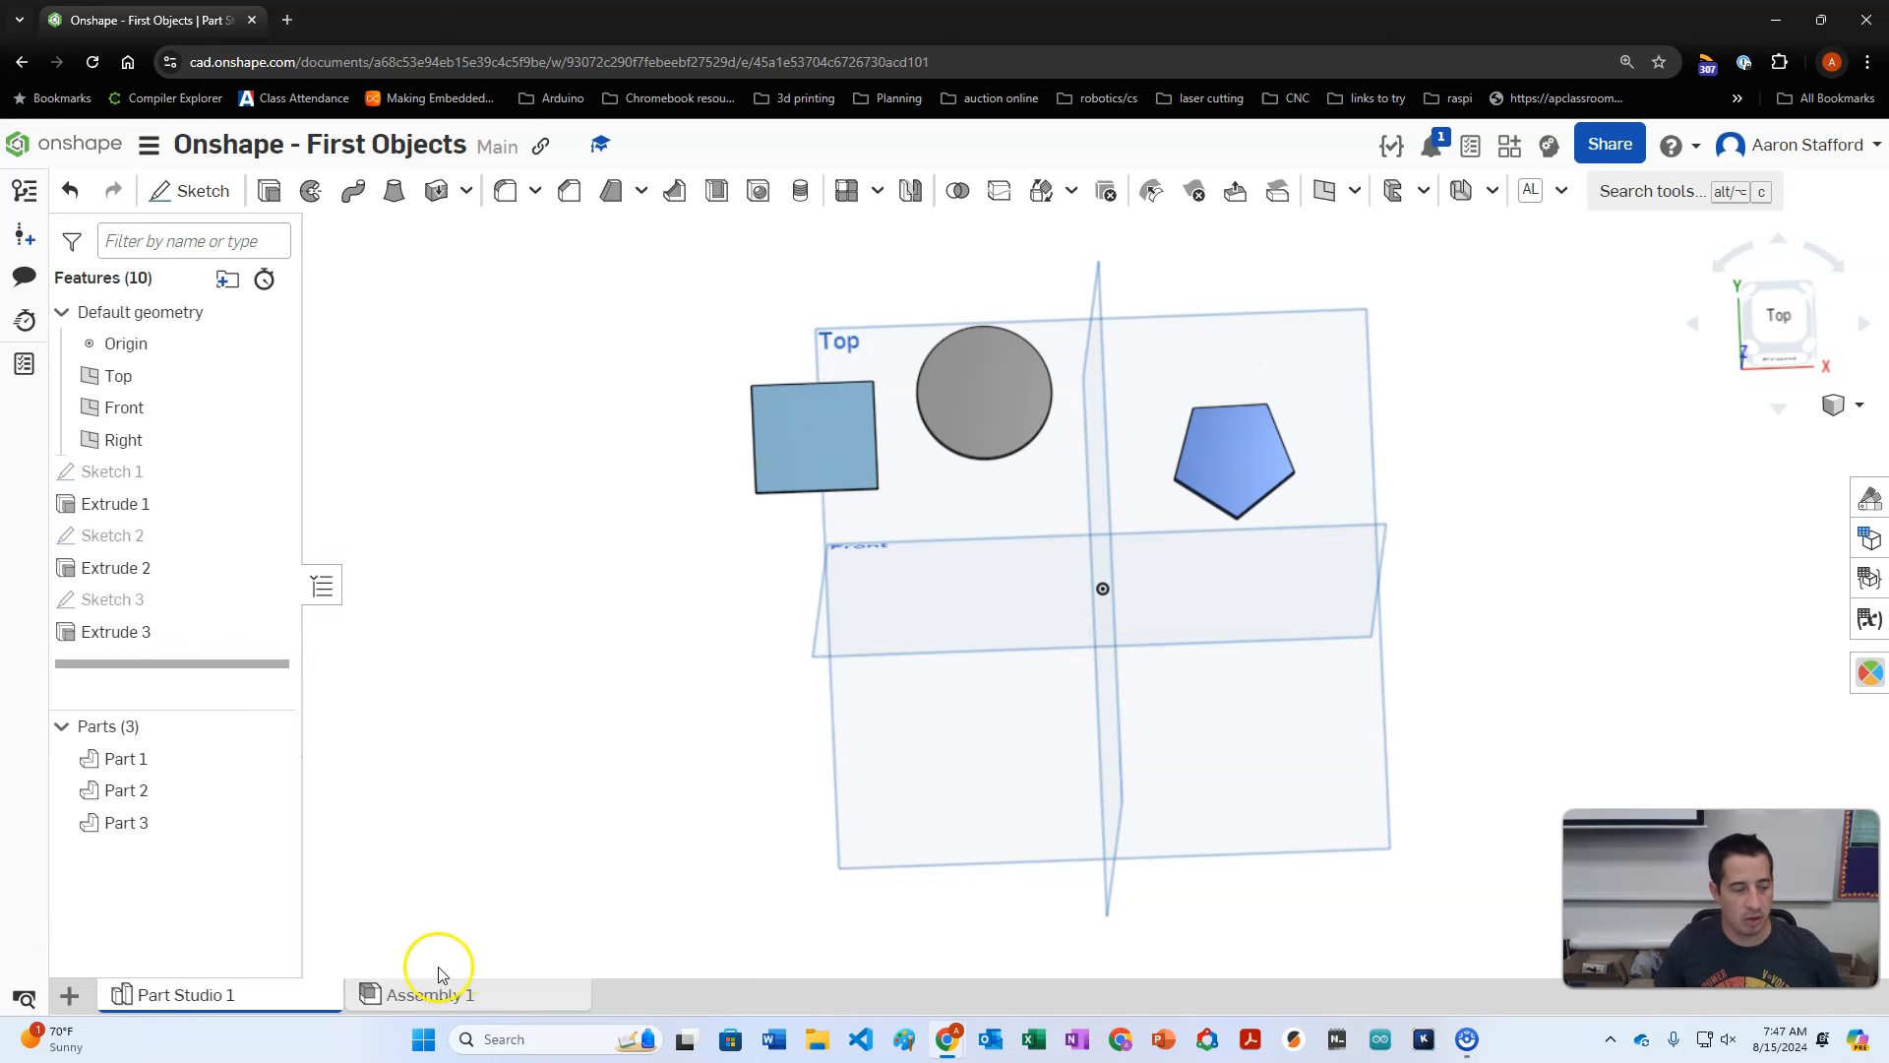
# Step: Rename the current part studio as "simple shapes" and add a second part studio named "less simple shapes"
pyautogui.rightClick(218, 994)
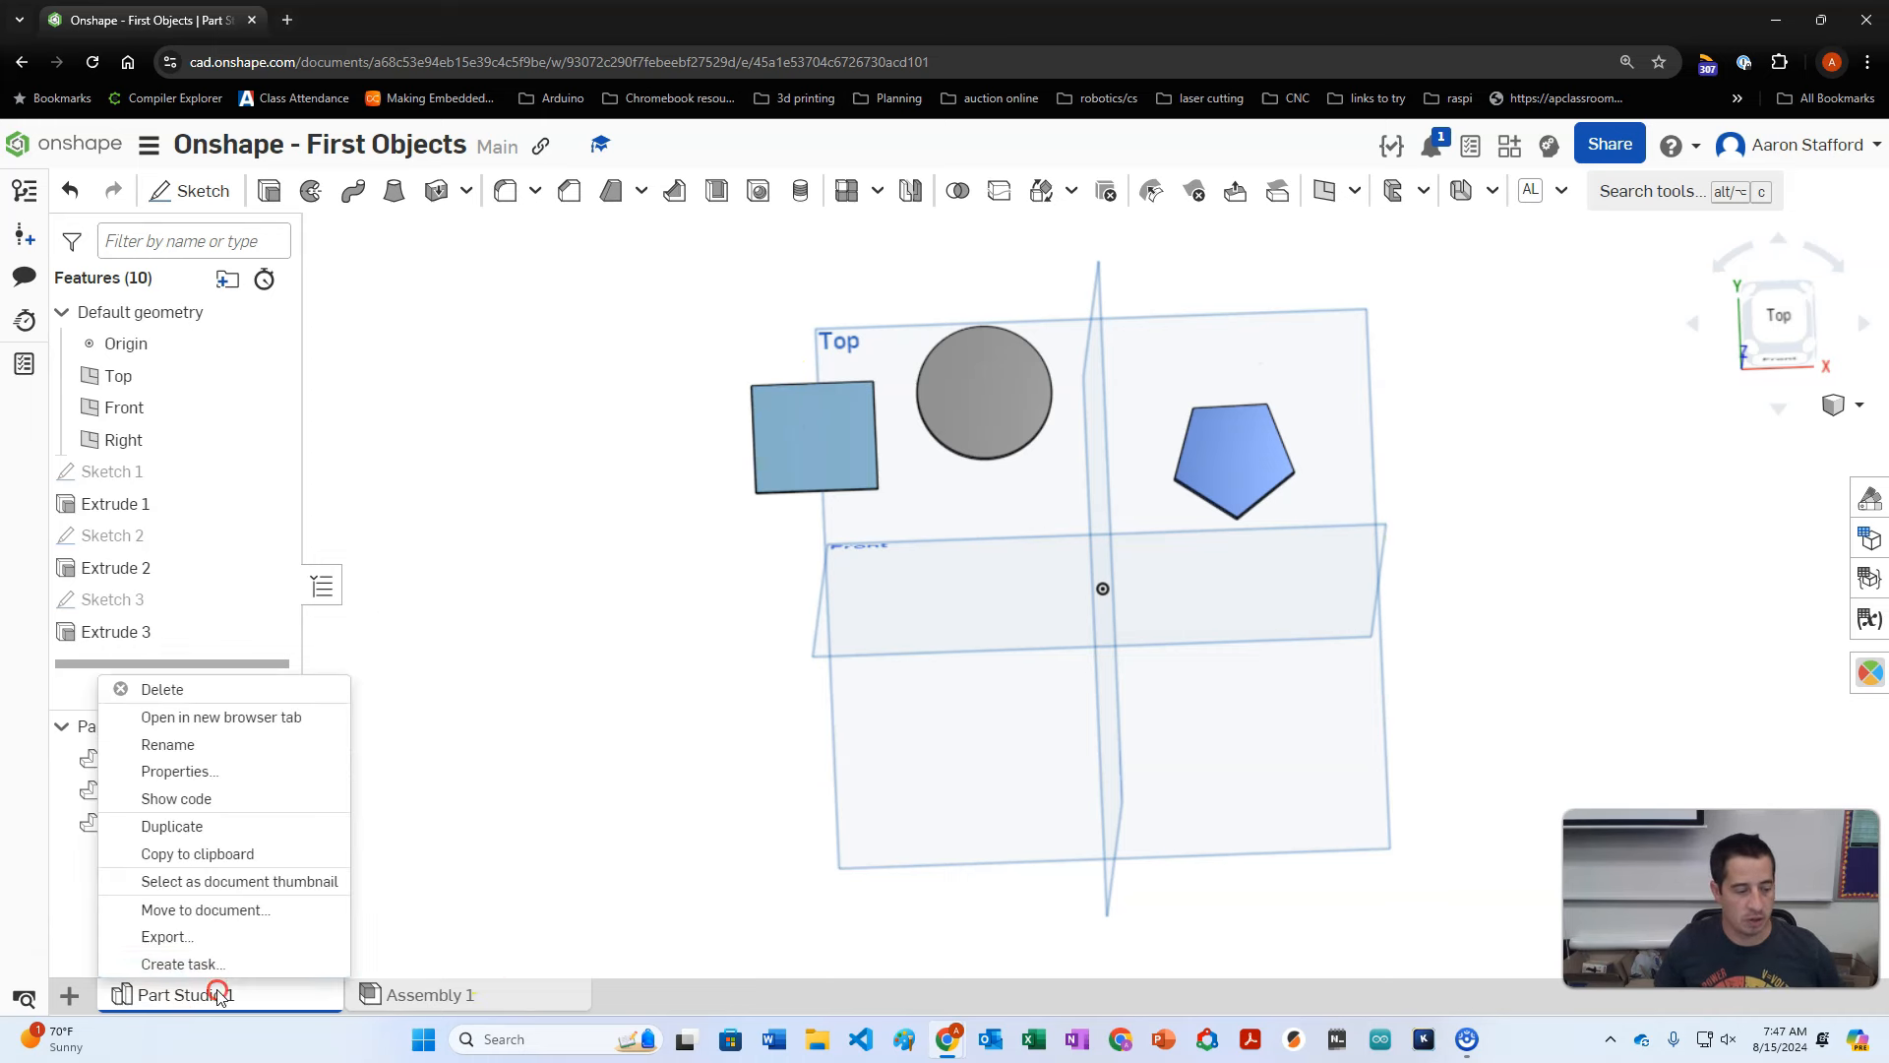
pyautogui.click(187, 753)
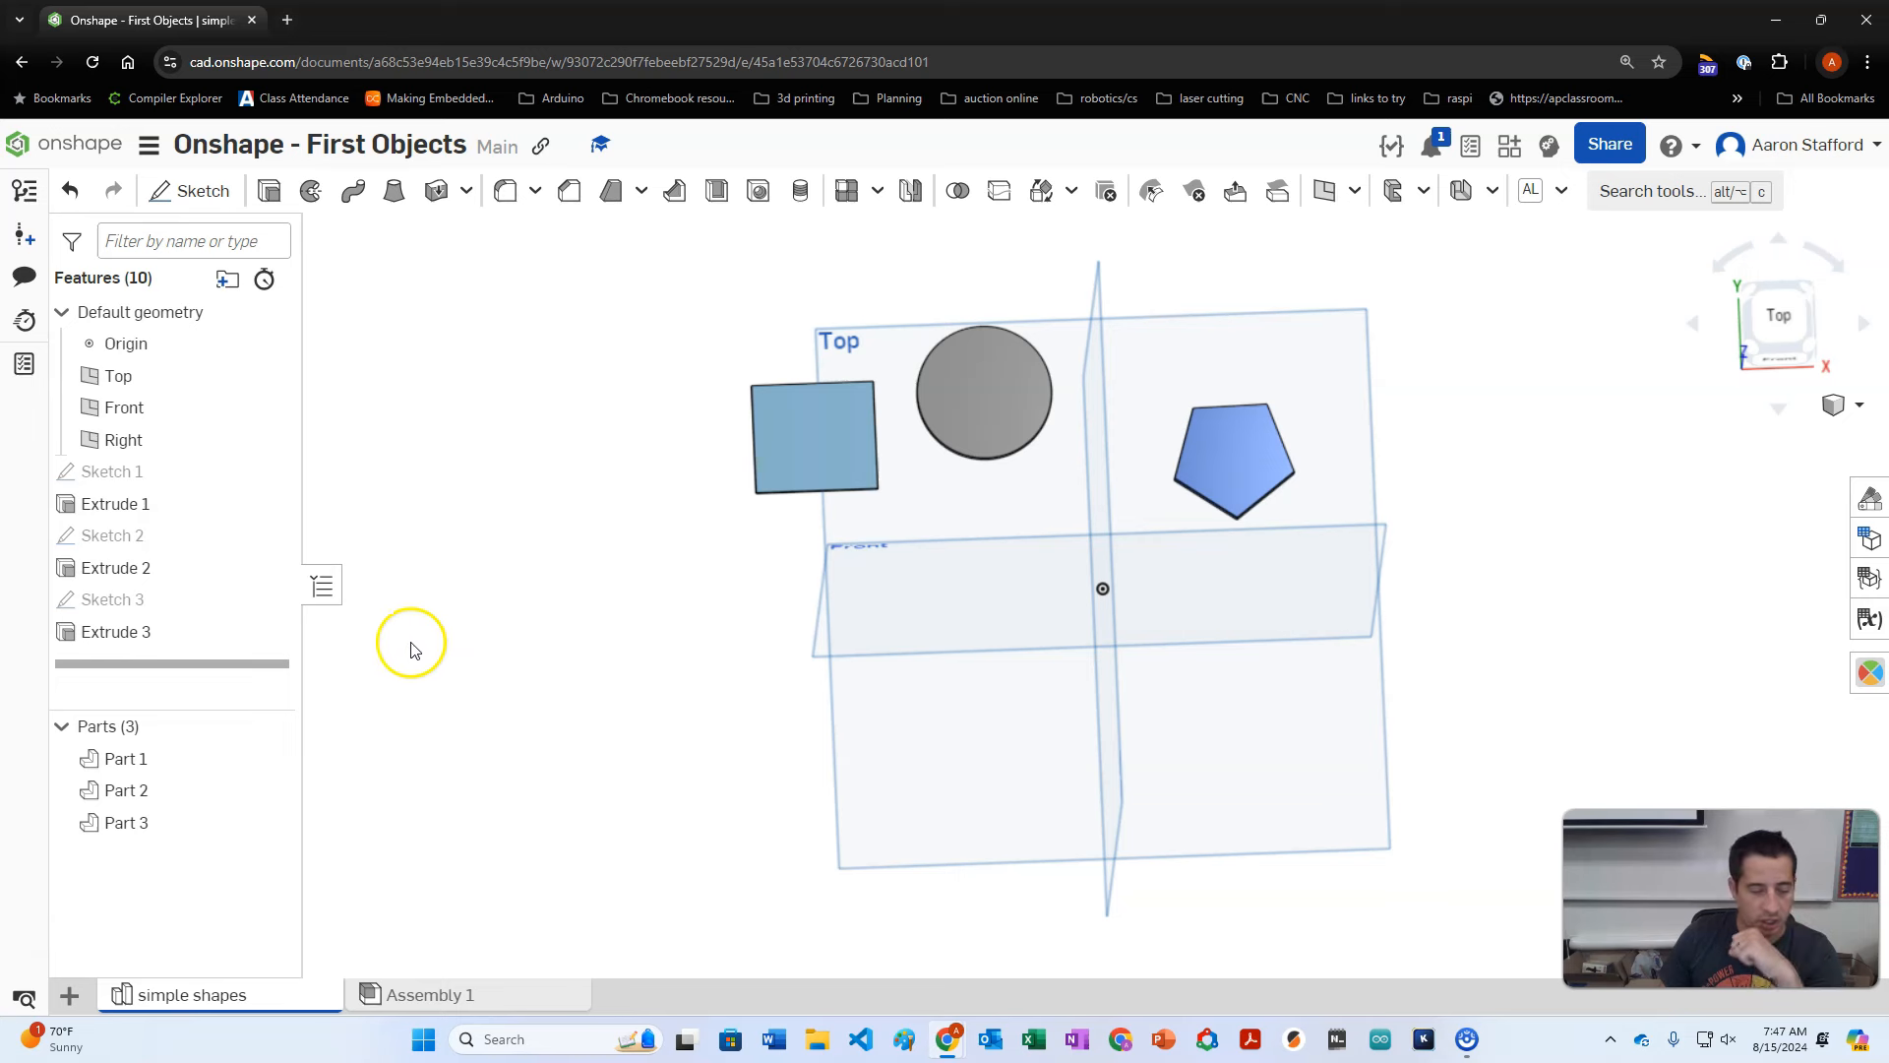
pyautogui.click(68, 1005)
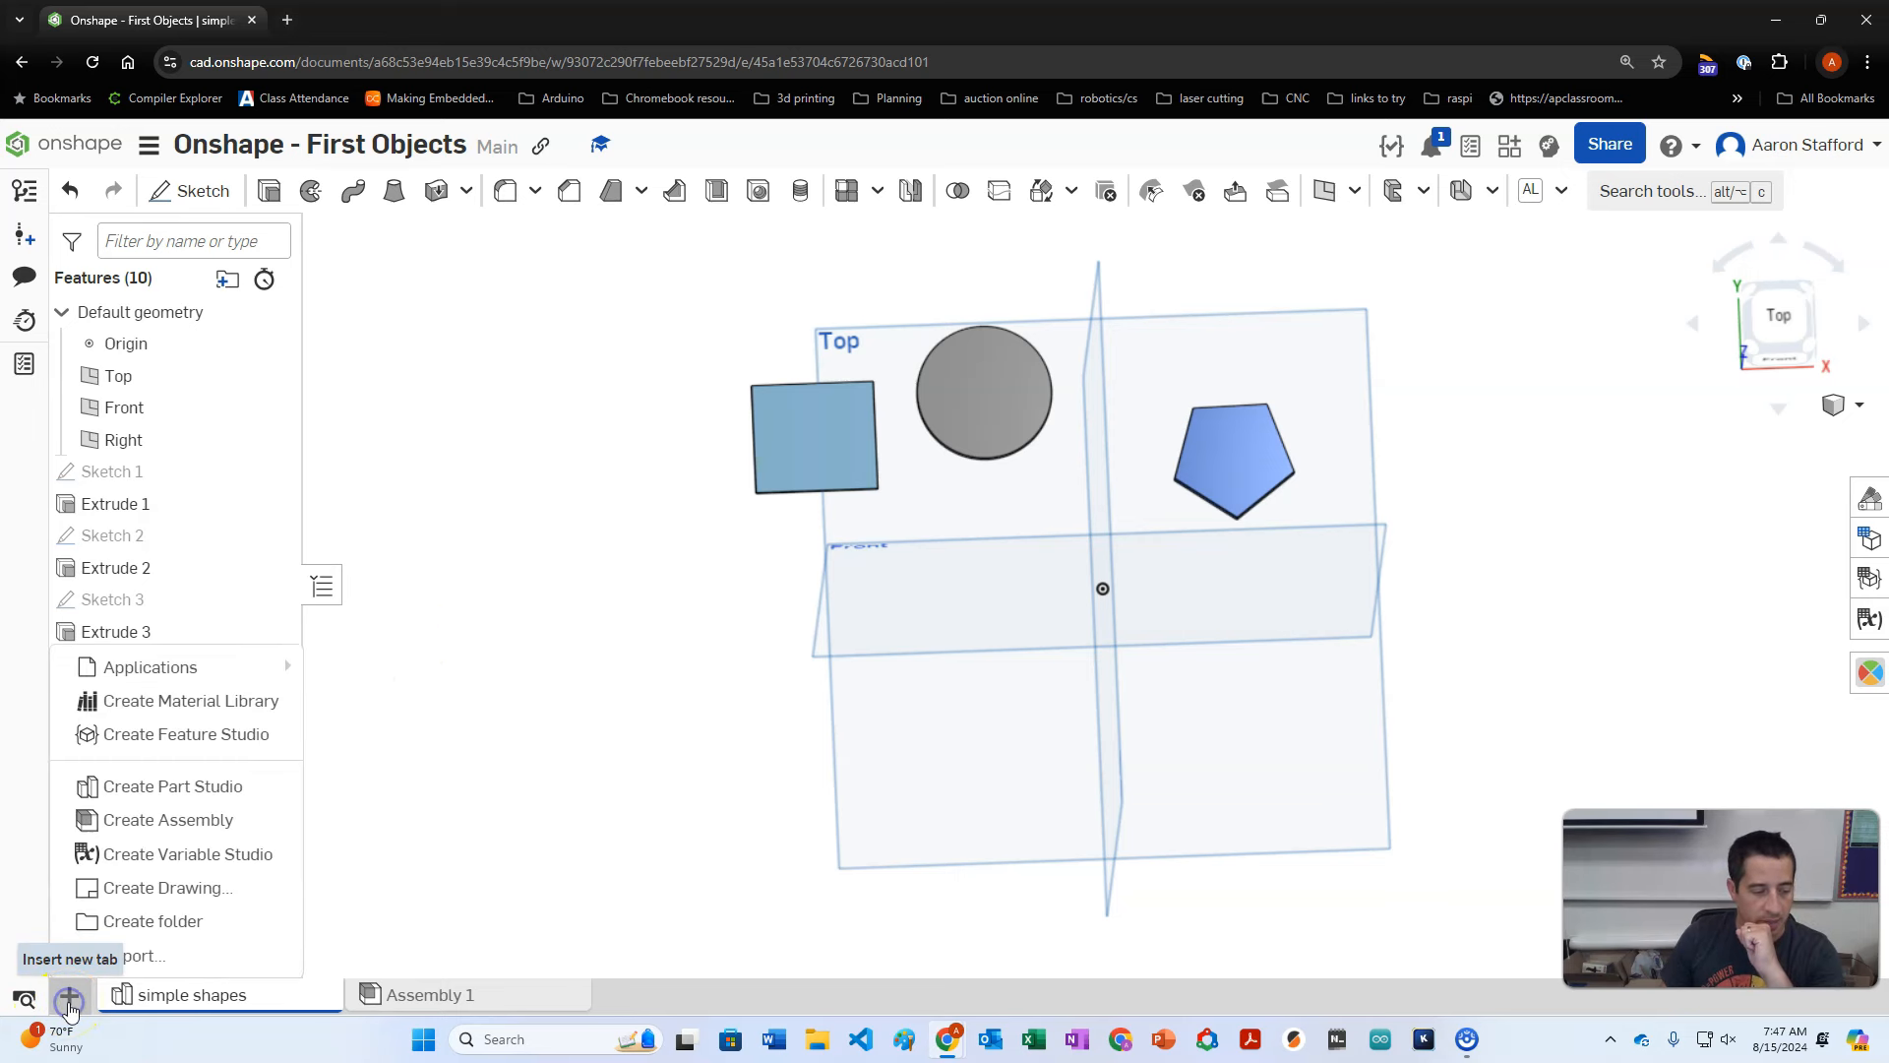
pyautogui.click(187, 779)
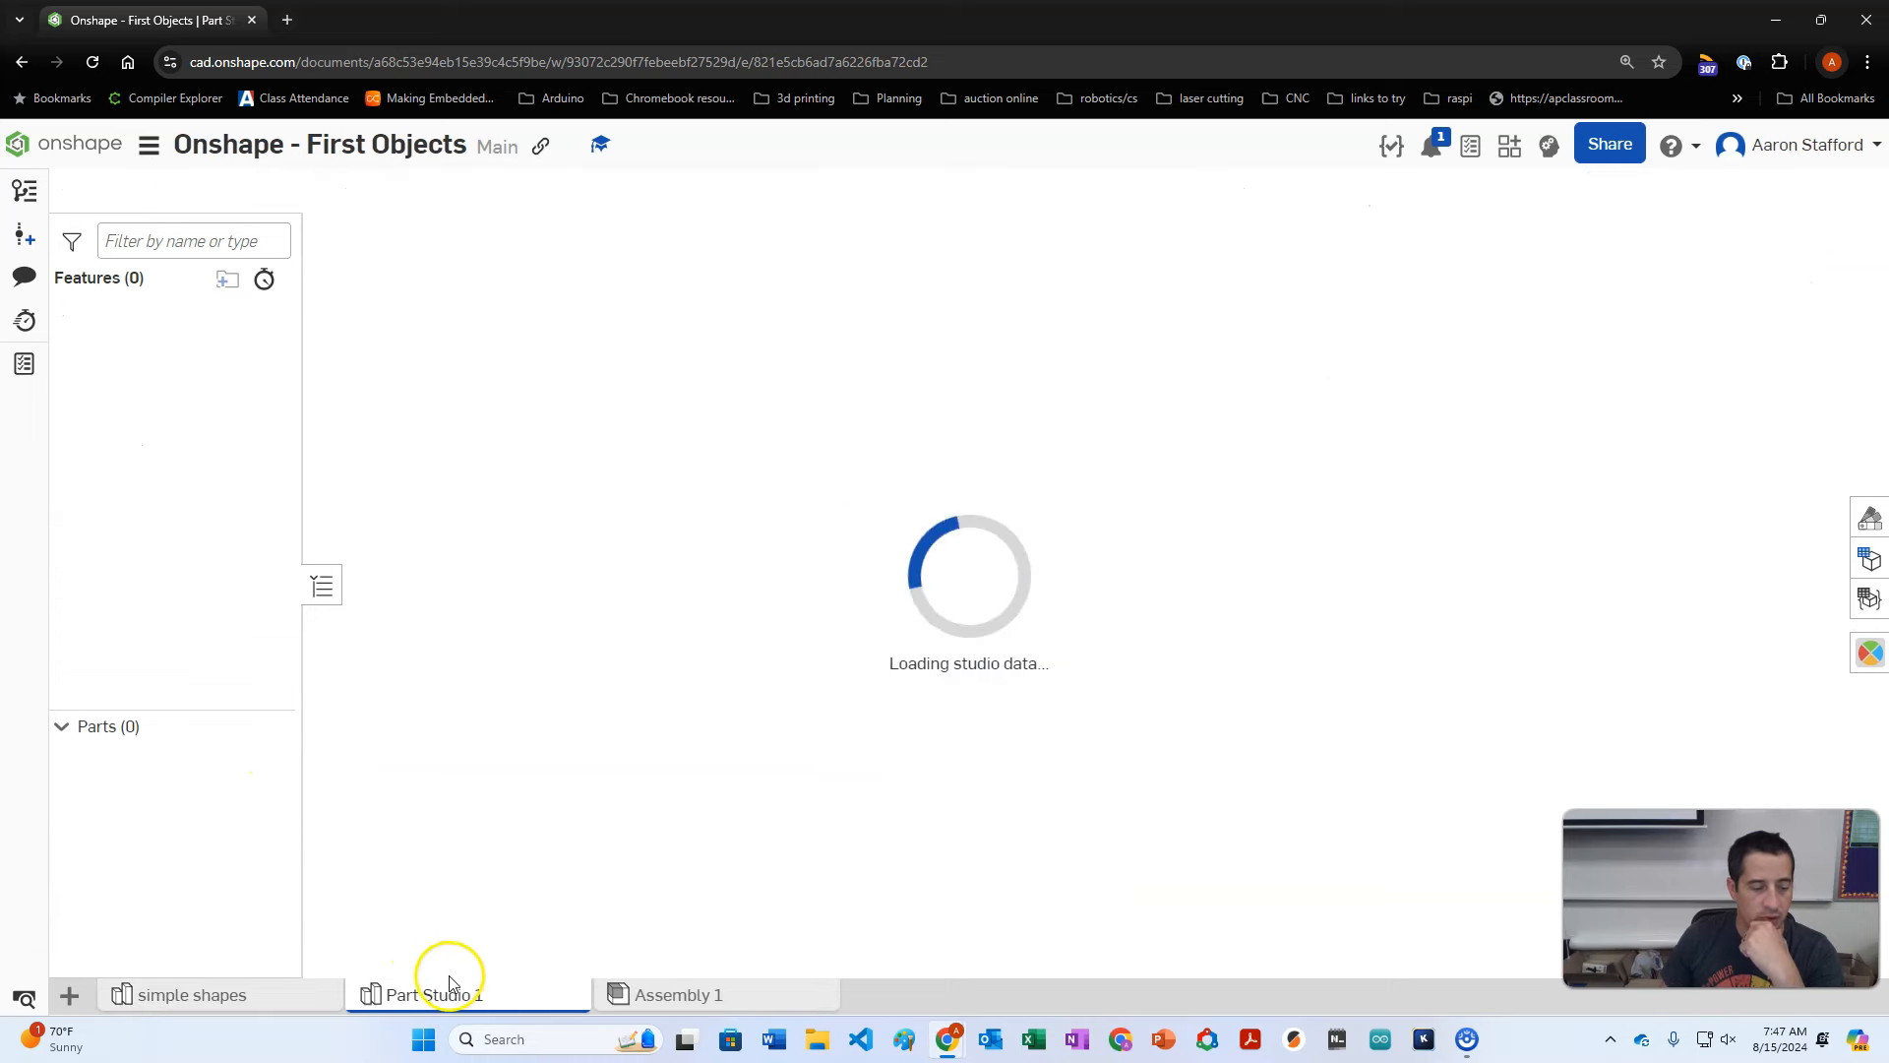
pyautogui.rightClick(445, 995)
pyautogui.click(423, 760)
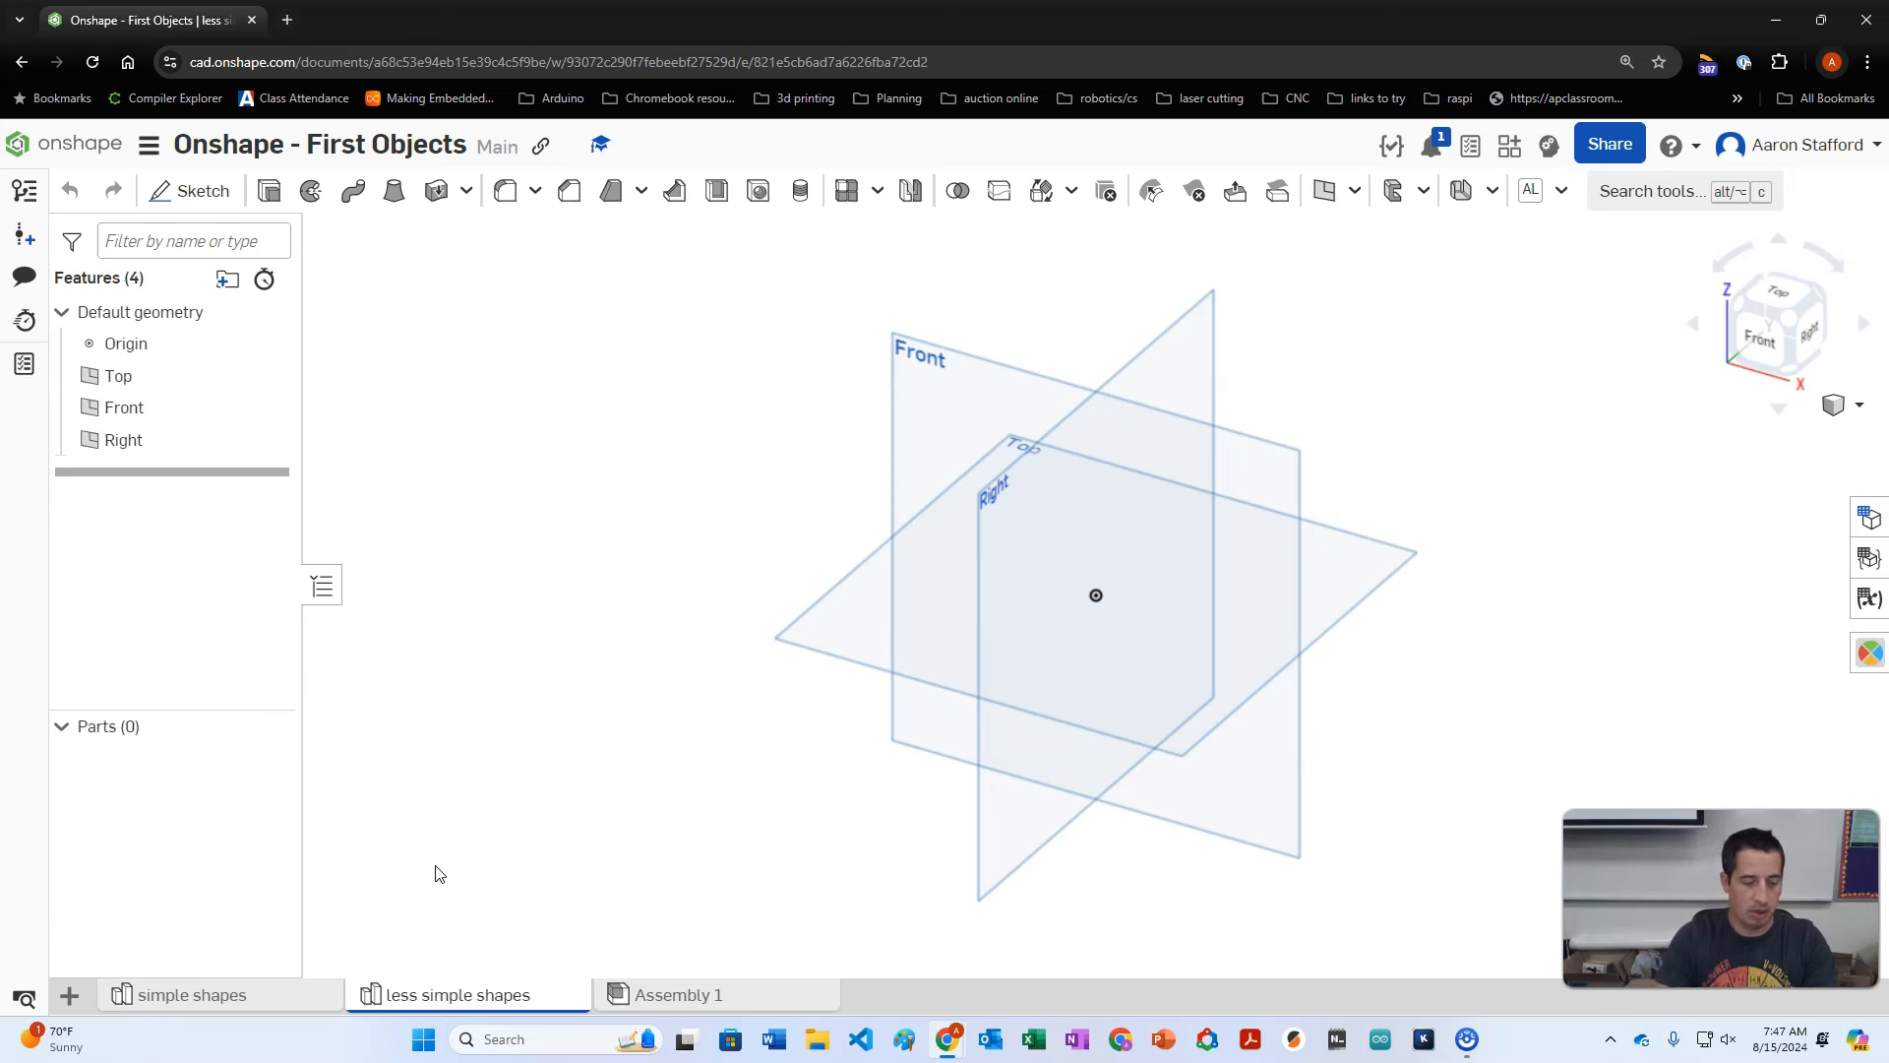
# Step: Sketch a closed irregular outline of 15 connected straight lines with the Line tool across the upper left part of the Top plane
pyautogui.click(190, 190)
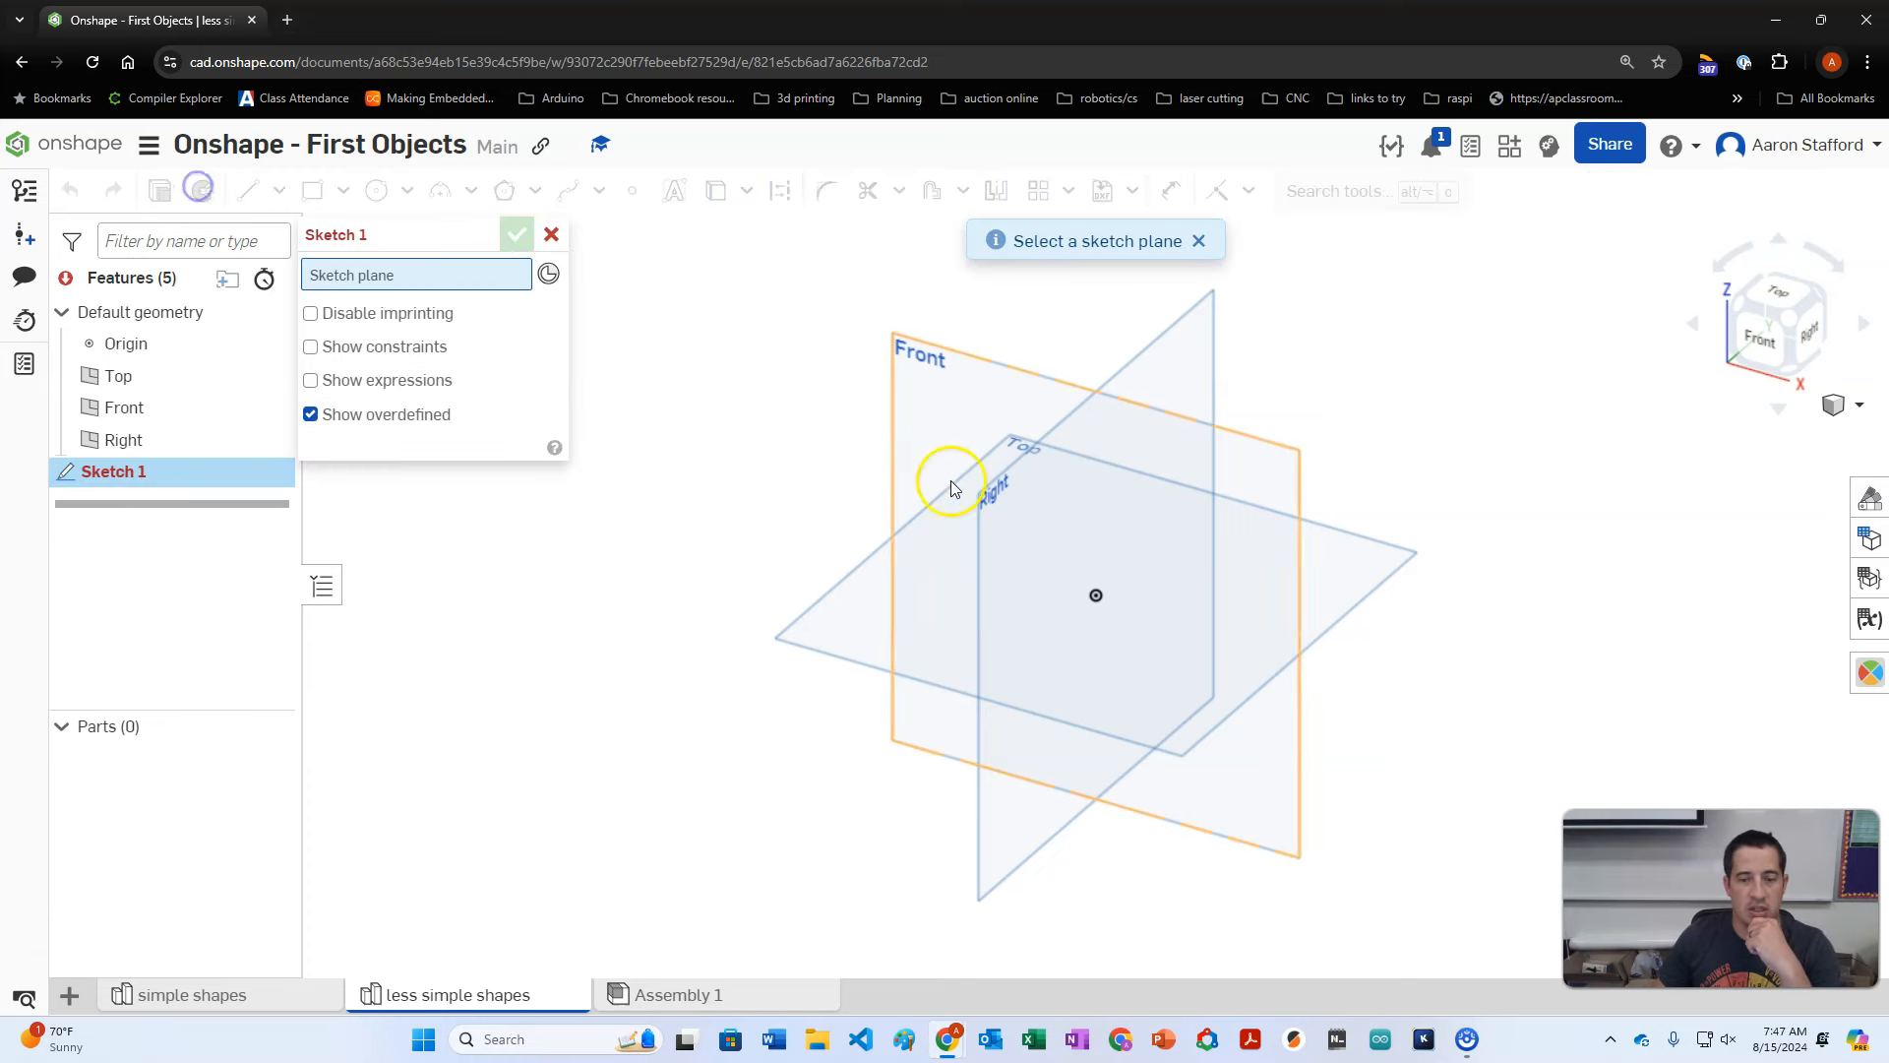
pyautogui.click(880, 653)
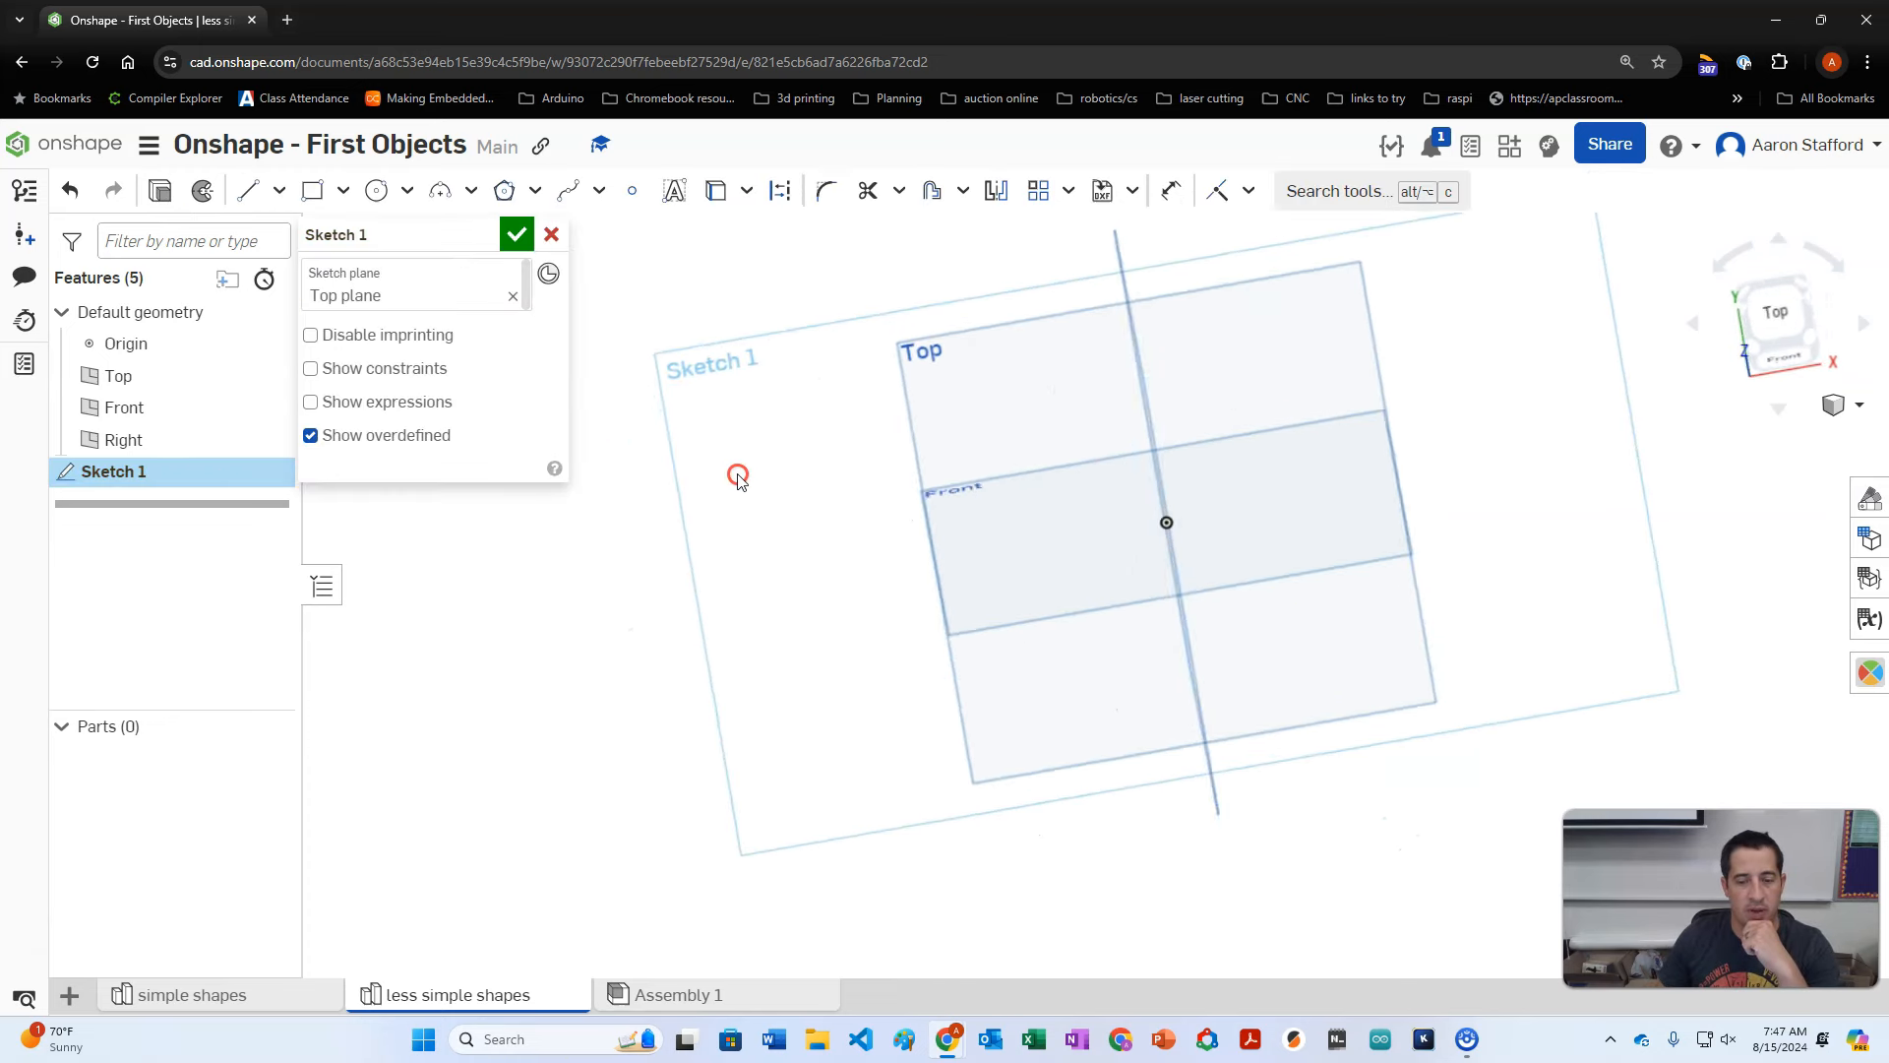
pyautogui.moveTo(1189, 391)
pyautogui.mouseDown(button='right')
pyautogui.moveTo(1113, 355)
pyautogui.moveTo(1200, 375)
pyautogui.mouseUp(button='right')
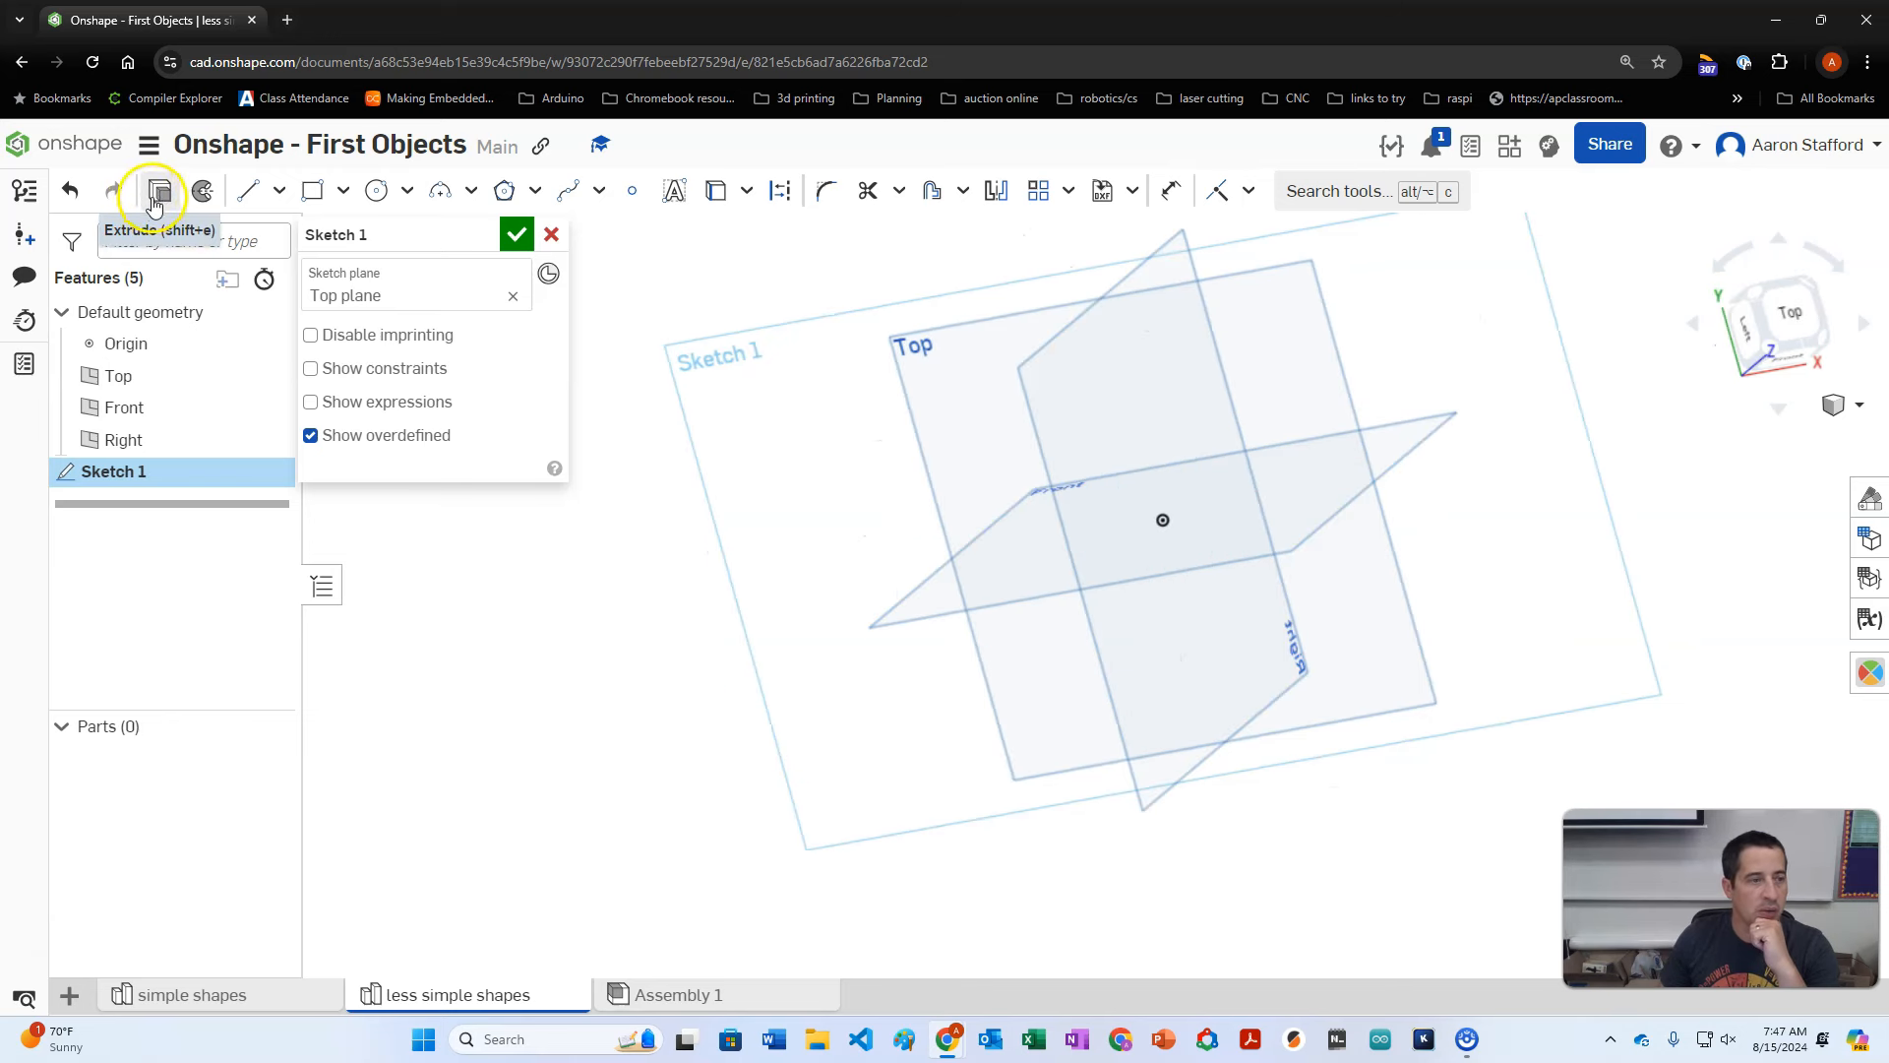
pyautogui.click(245, 191)
pyautogui.press('n')
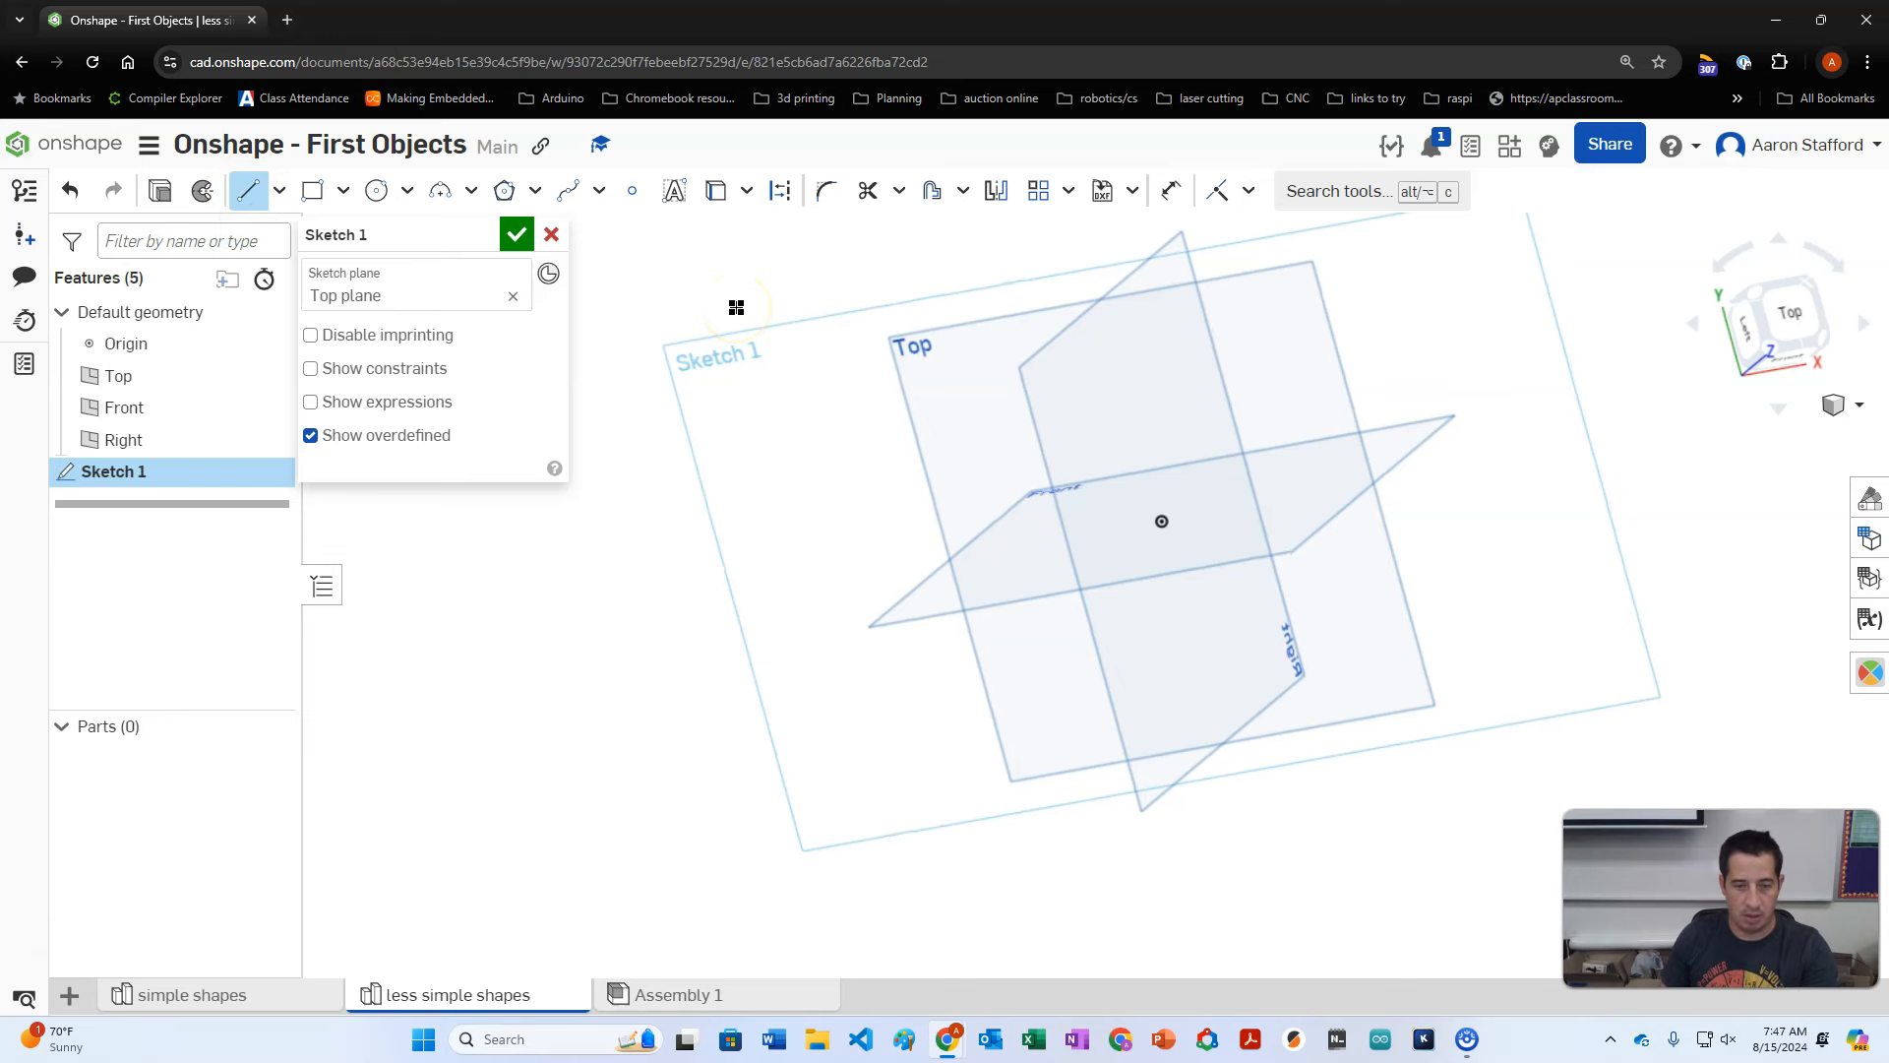
pyautogui.click(959, 458)
pyautogui.click(990, 382)
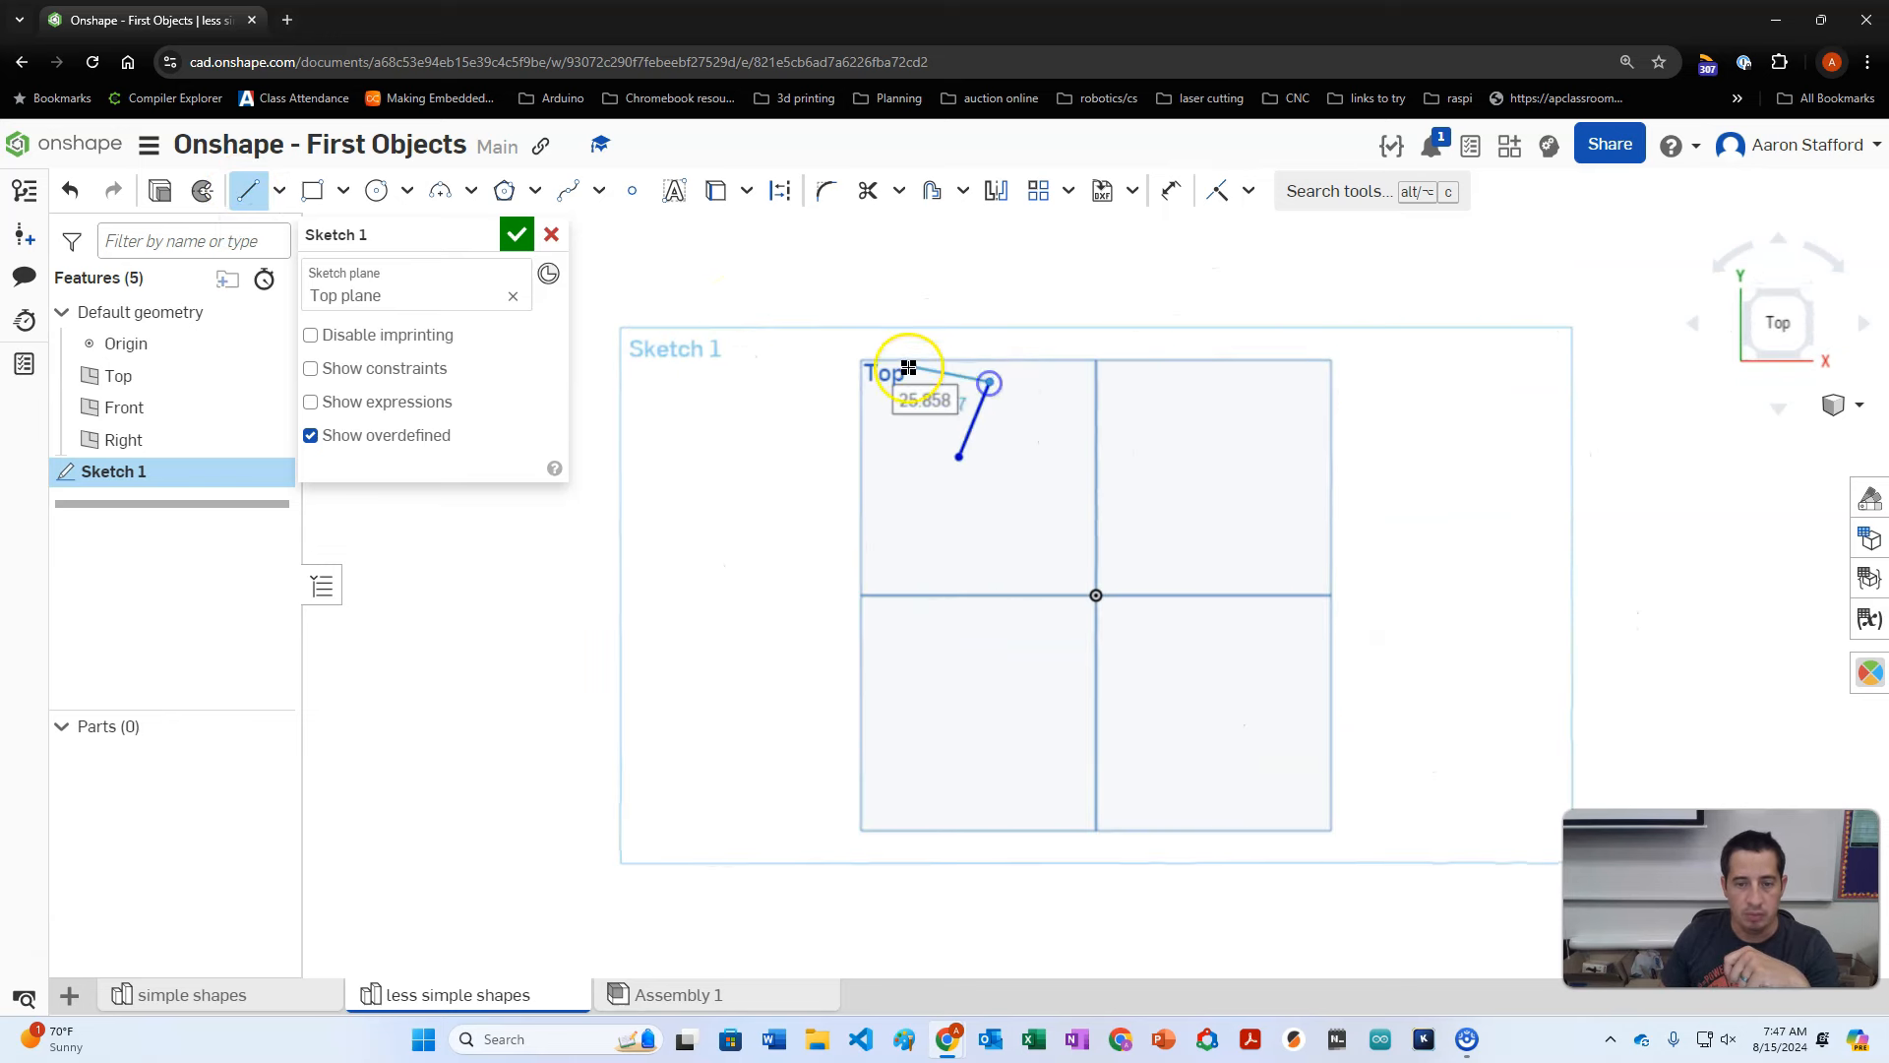
pyautogui.click(864, 311)
pyautogui.click(769, 398)
pyautogui.click(808, 458)
pyautogui.click(701, 499)
pyautogui.click(725, 564)
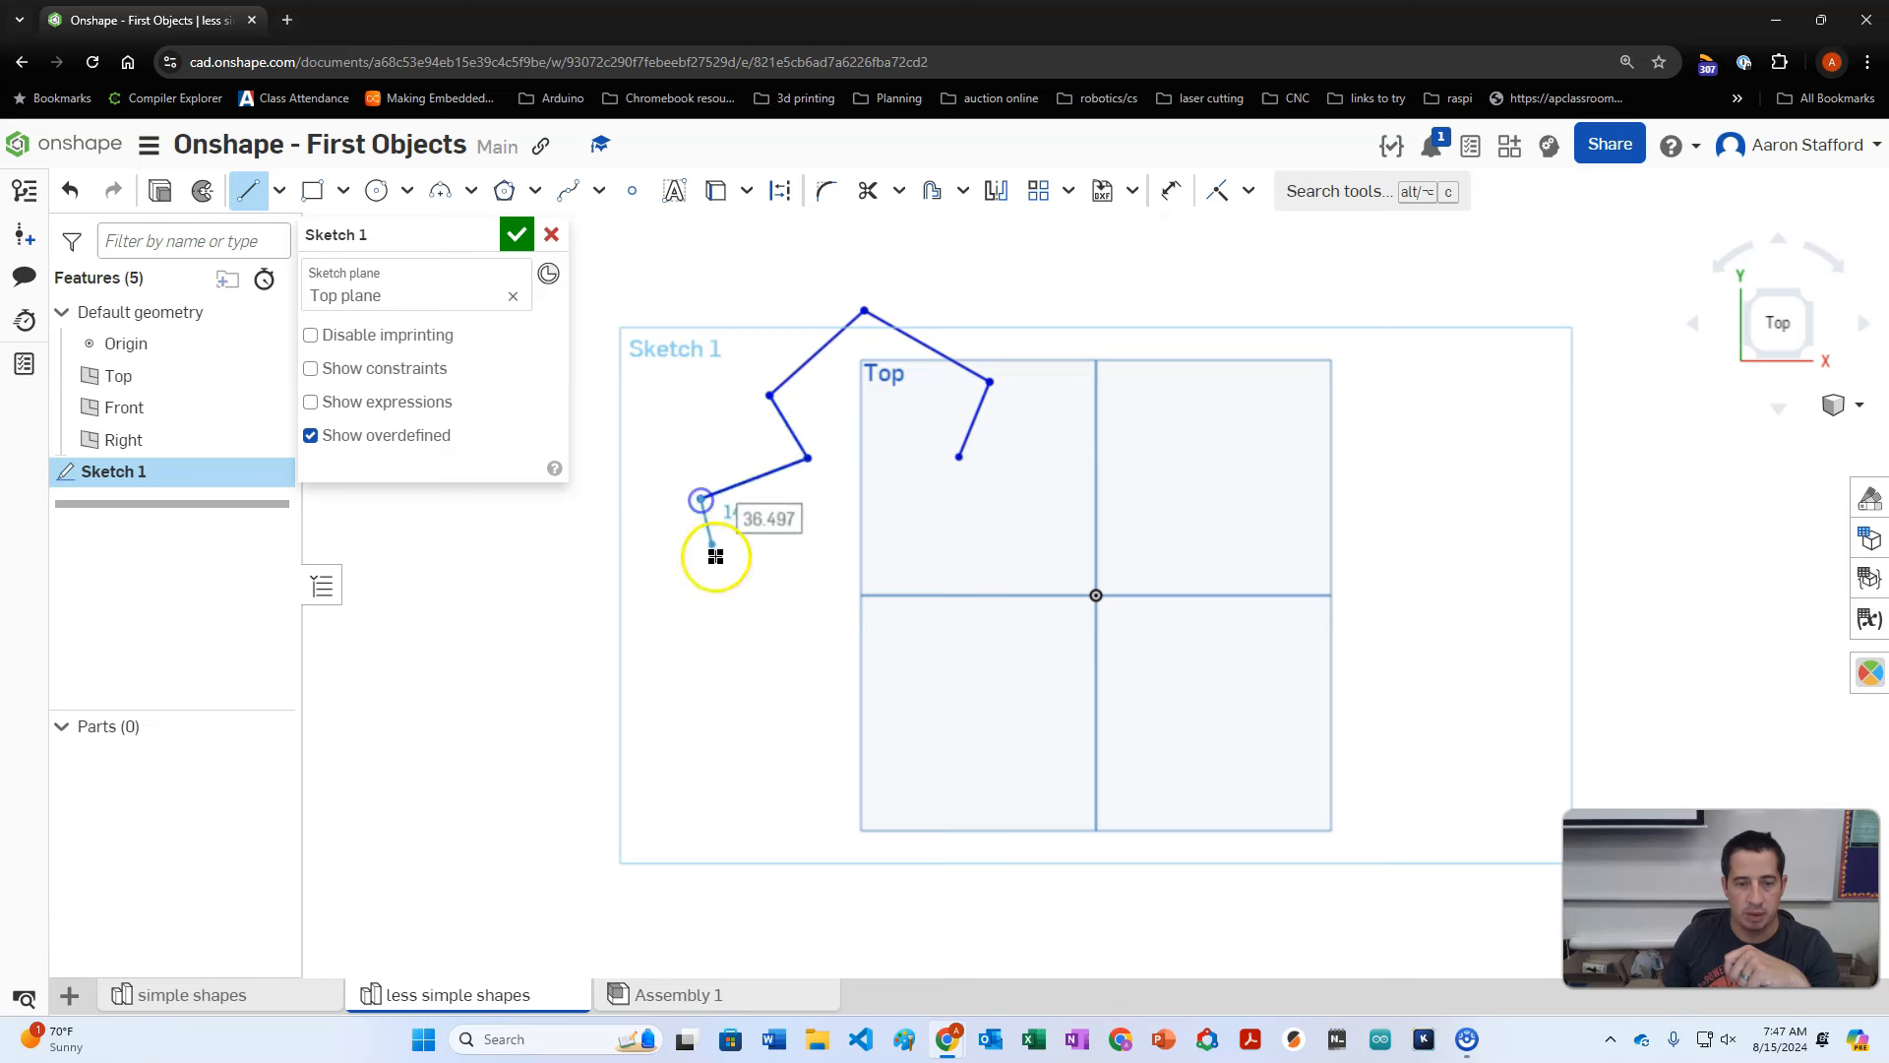
pyautogui.click(765, 518)
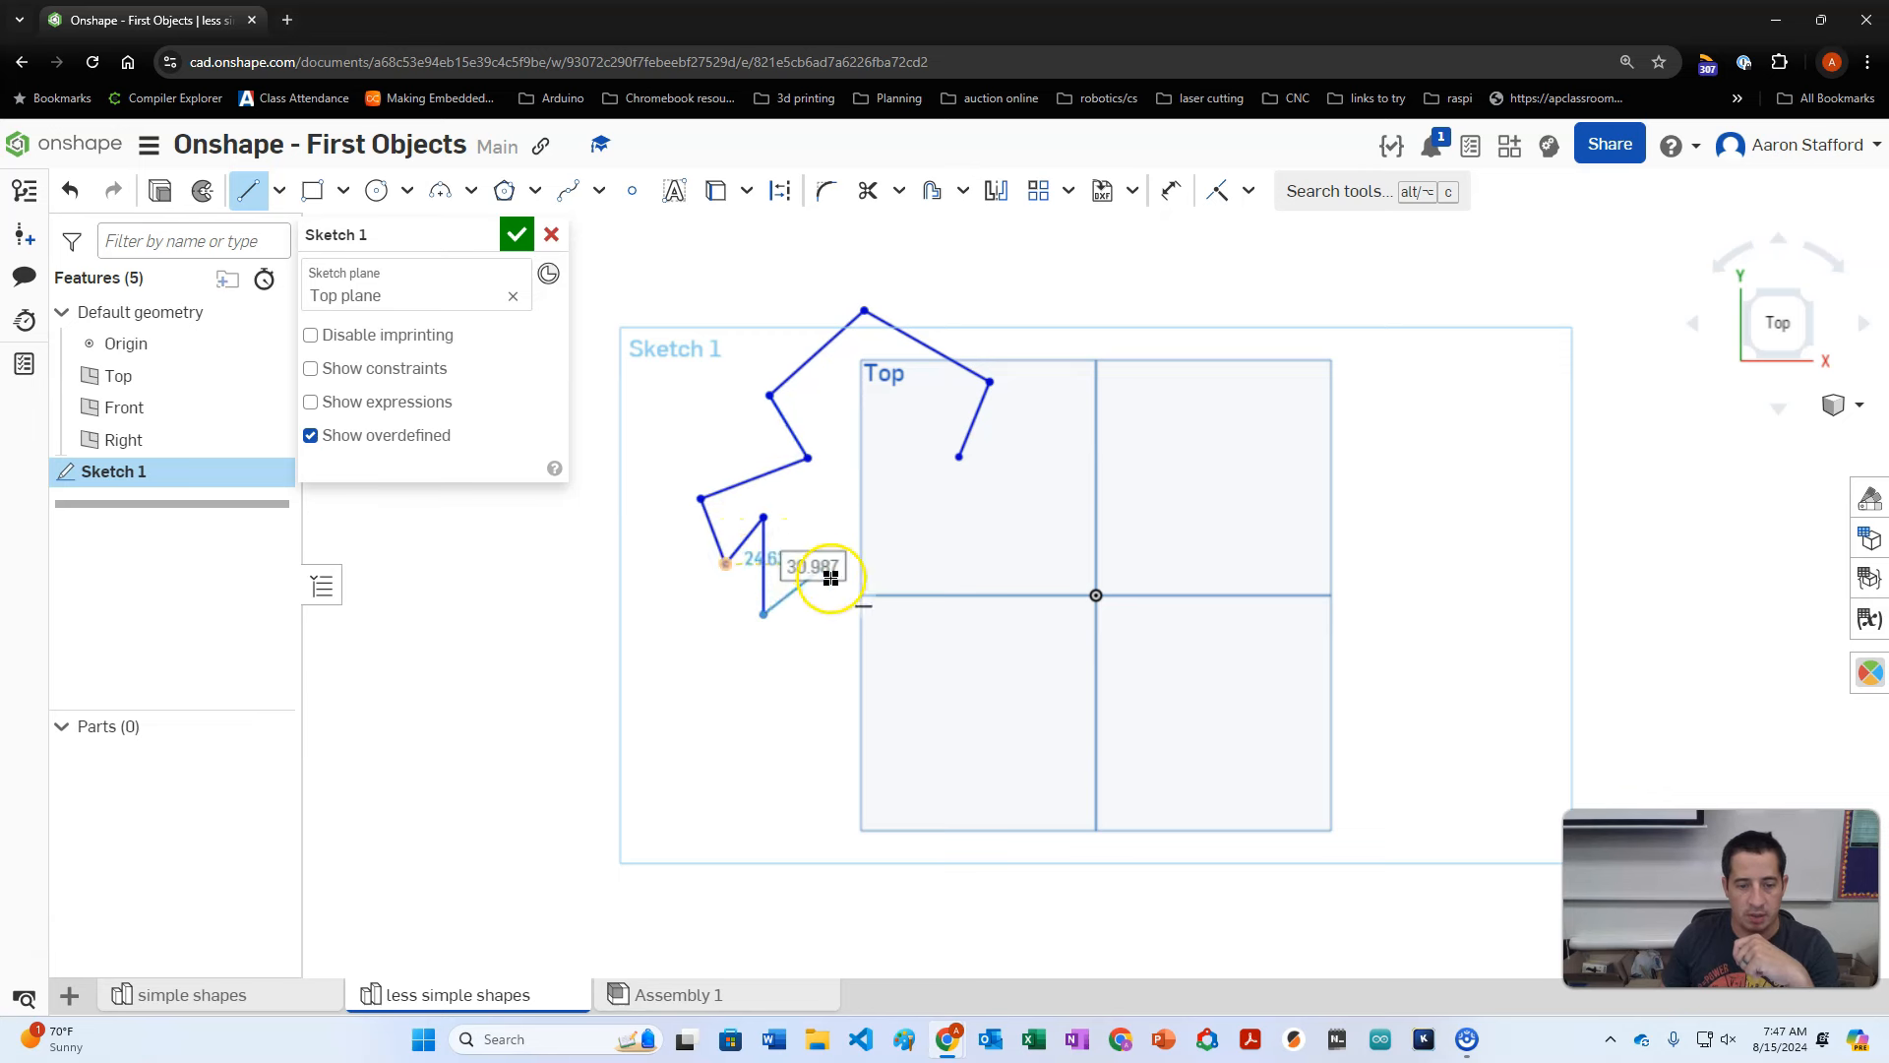
pyautogui.click(839, 635)
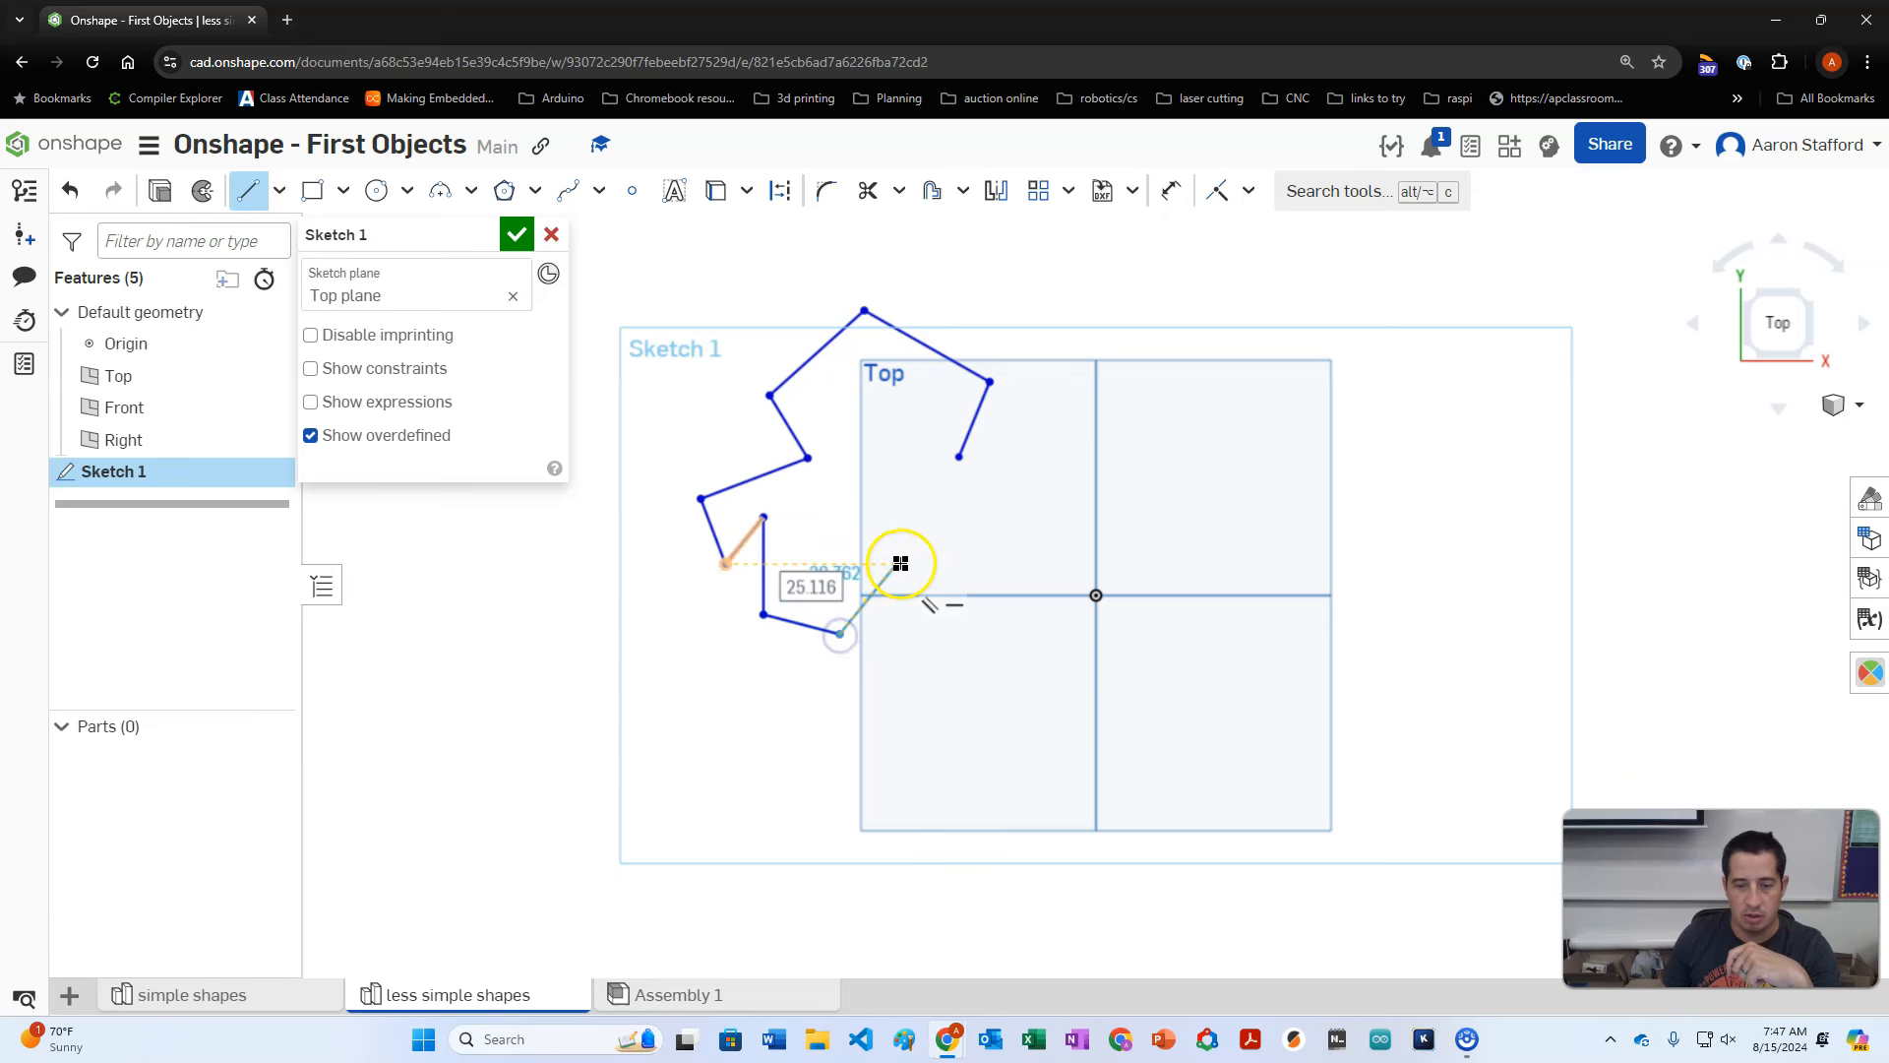
pyautogui.click(896, 563)
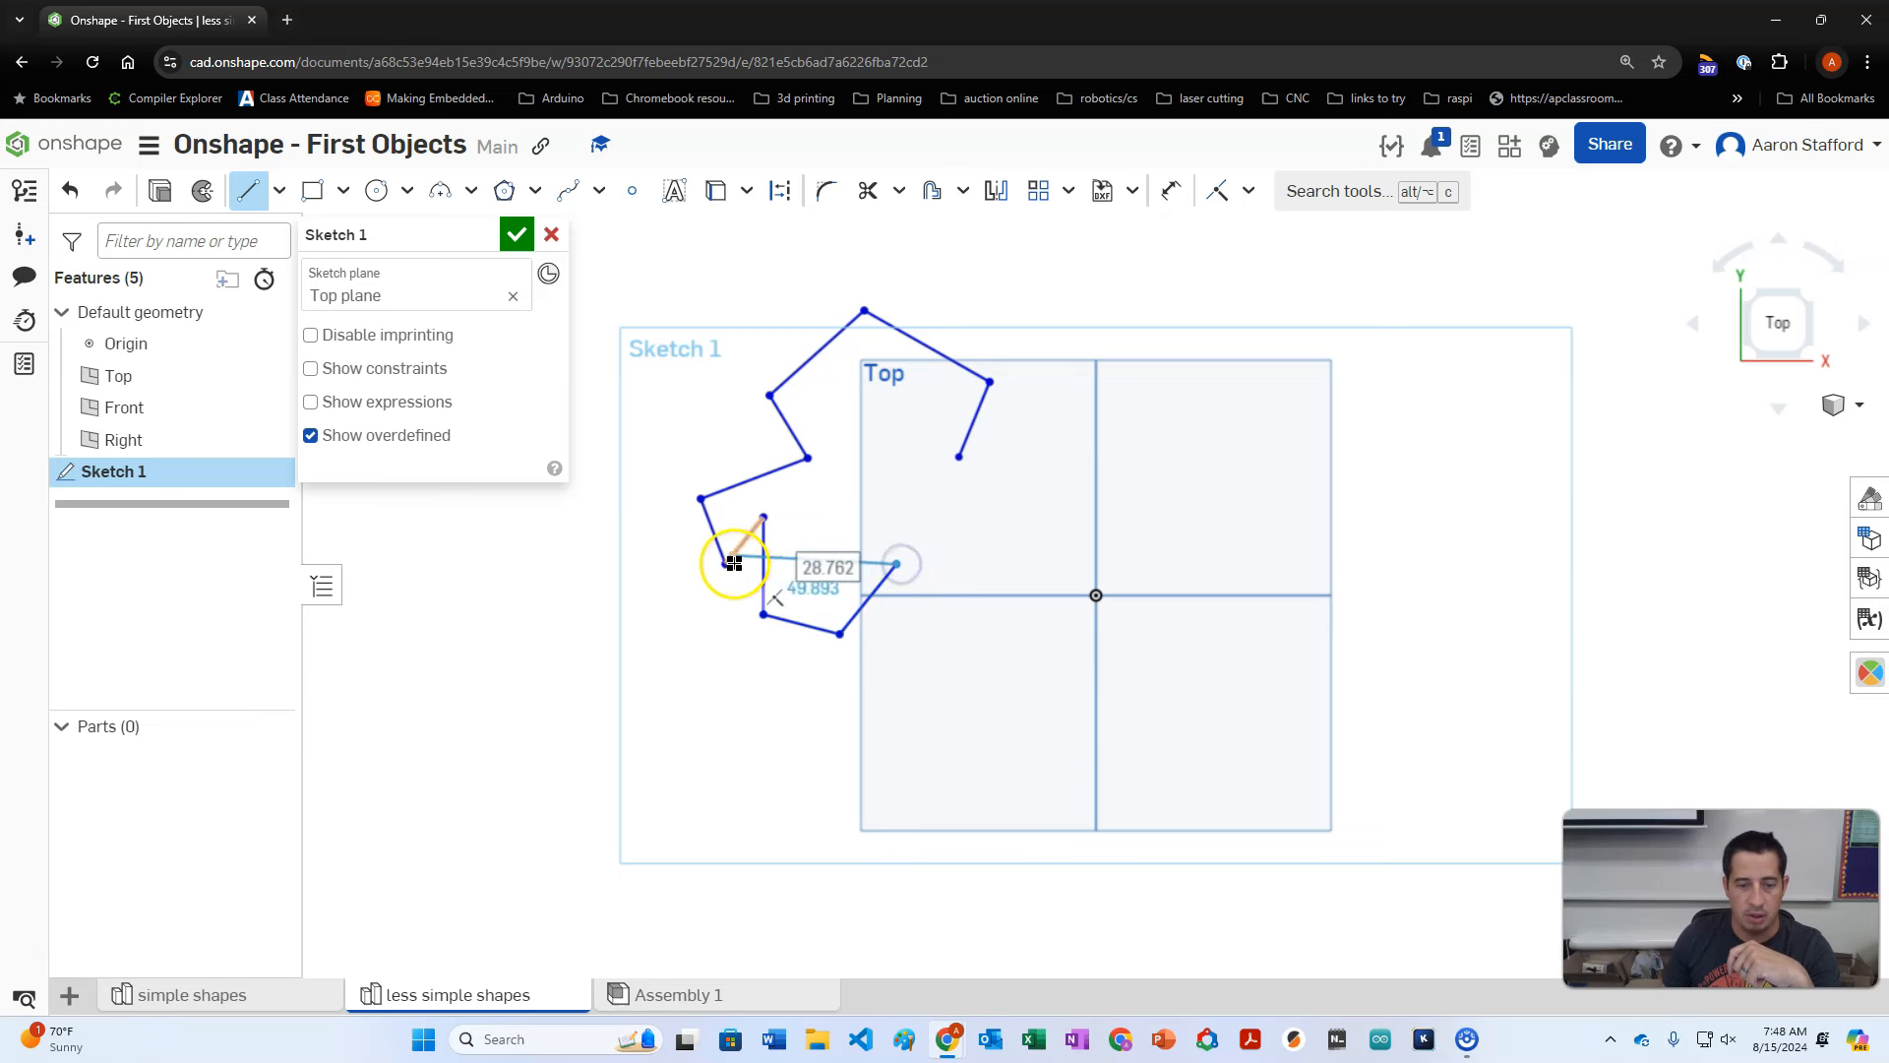
pyautogui.click(868, 513)
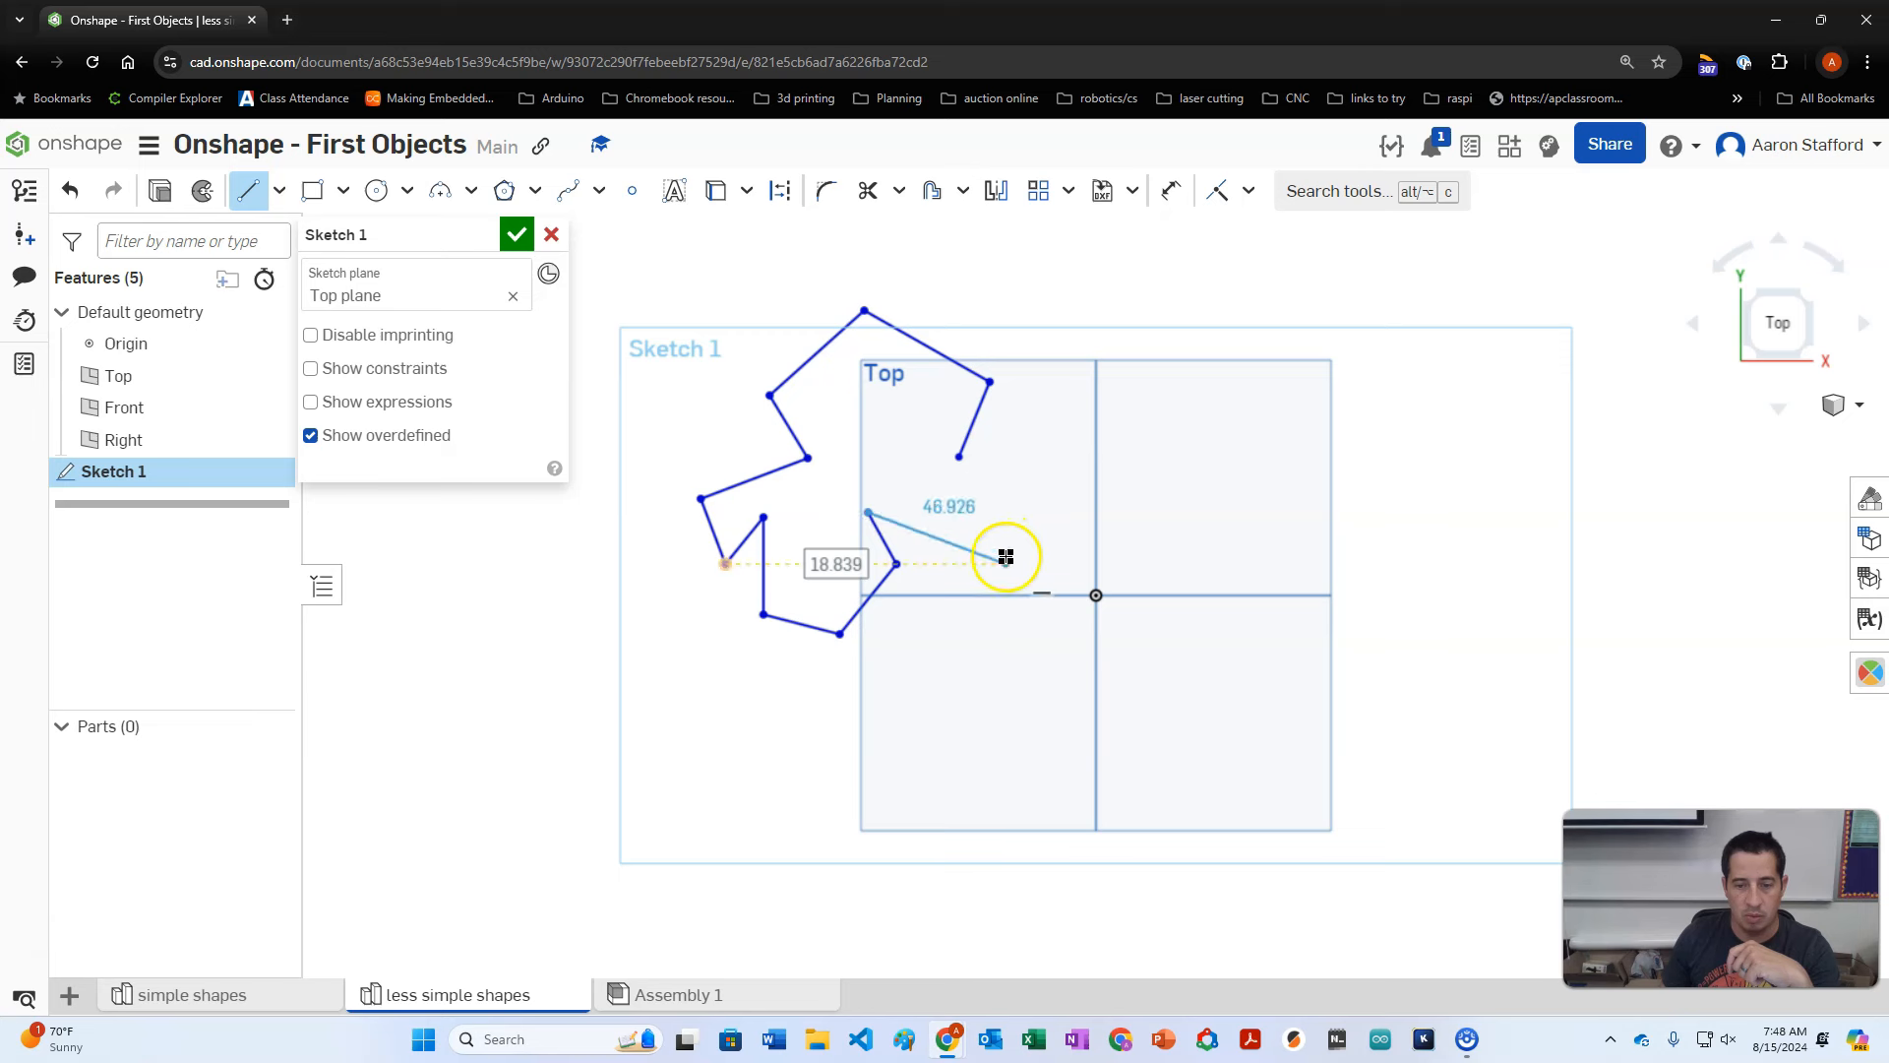
pyautogui.click(1006, 564)
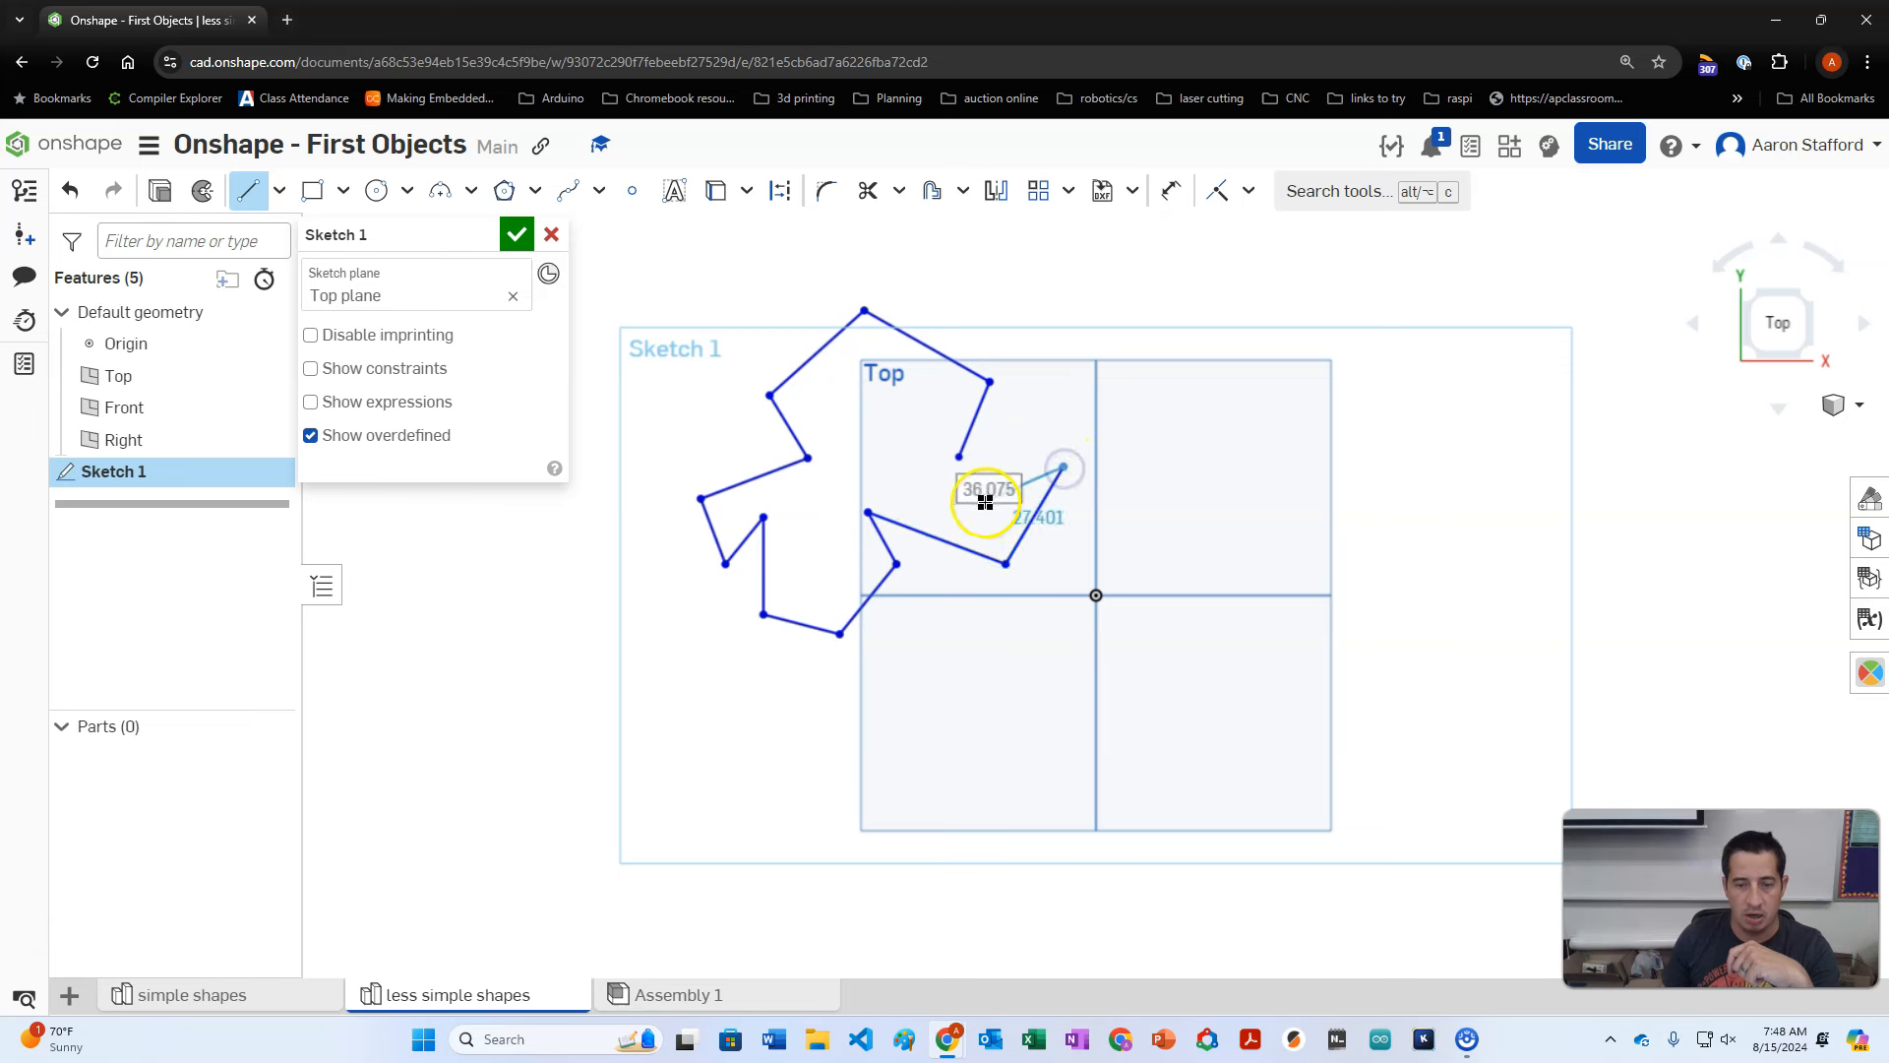
pyautogui.click(907, 491)
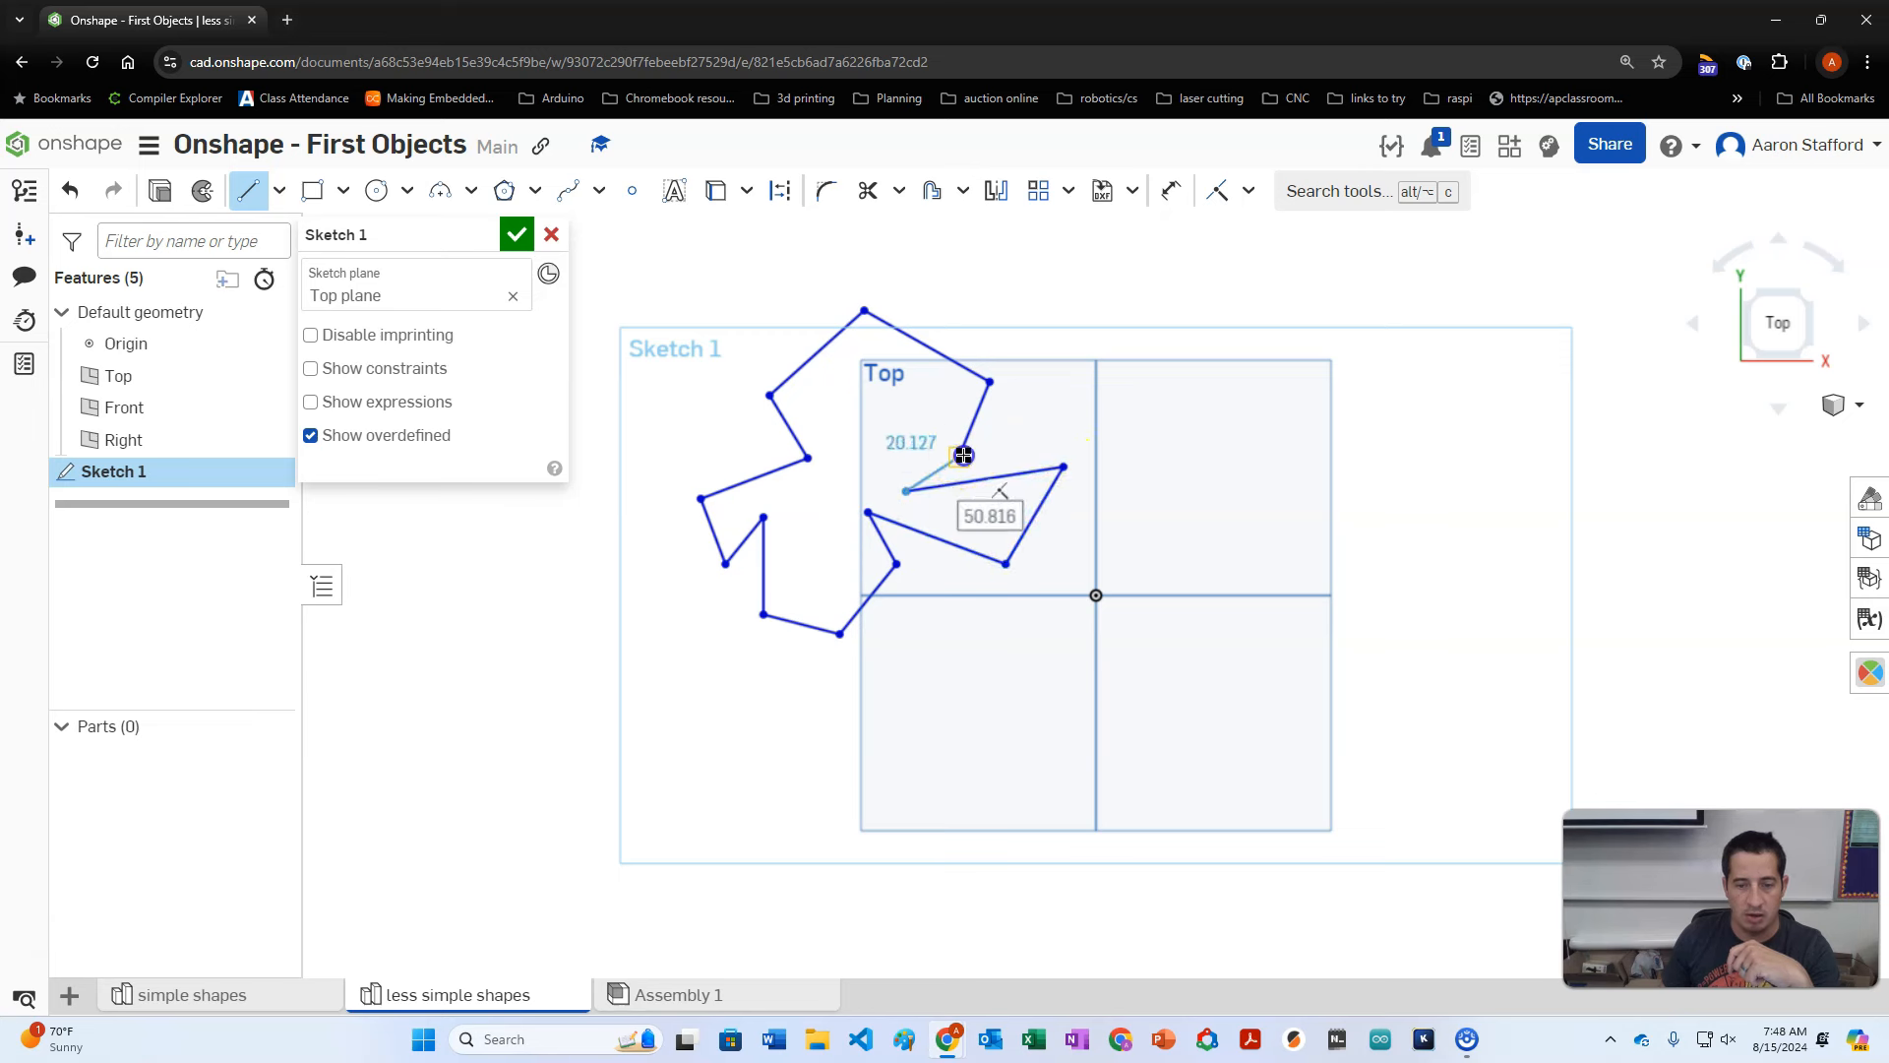
pyautogui.click(962, 456)
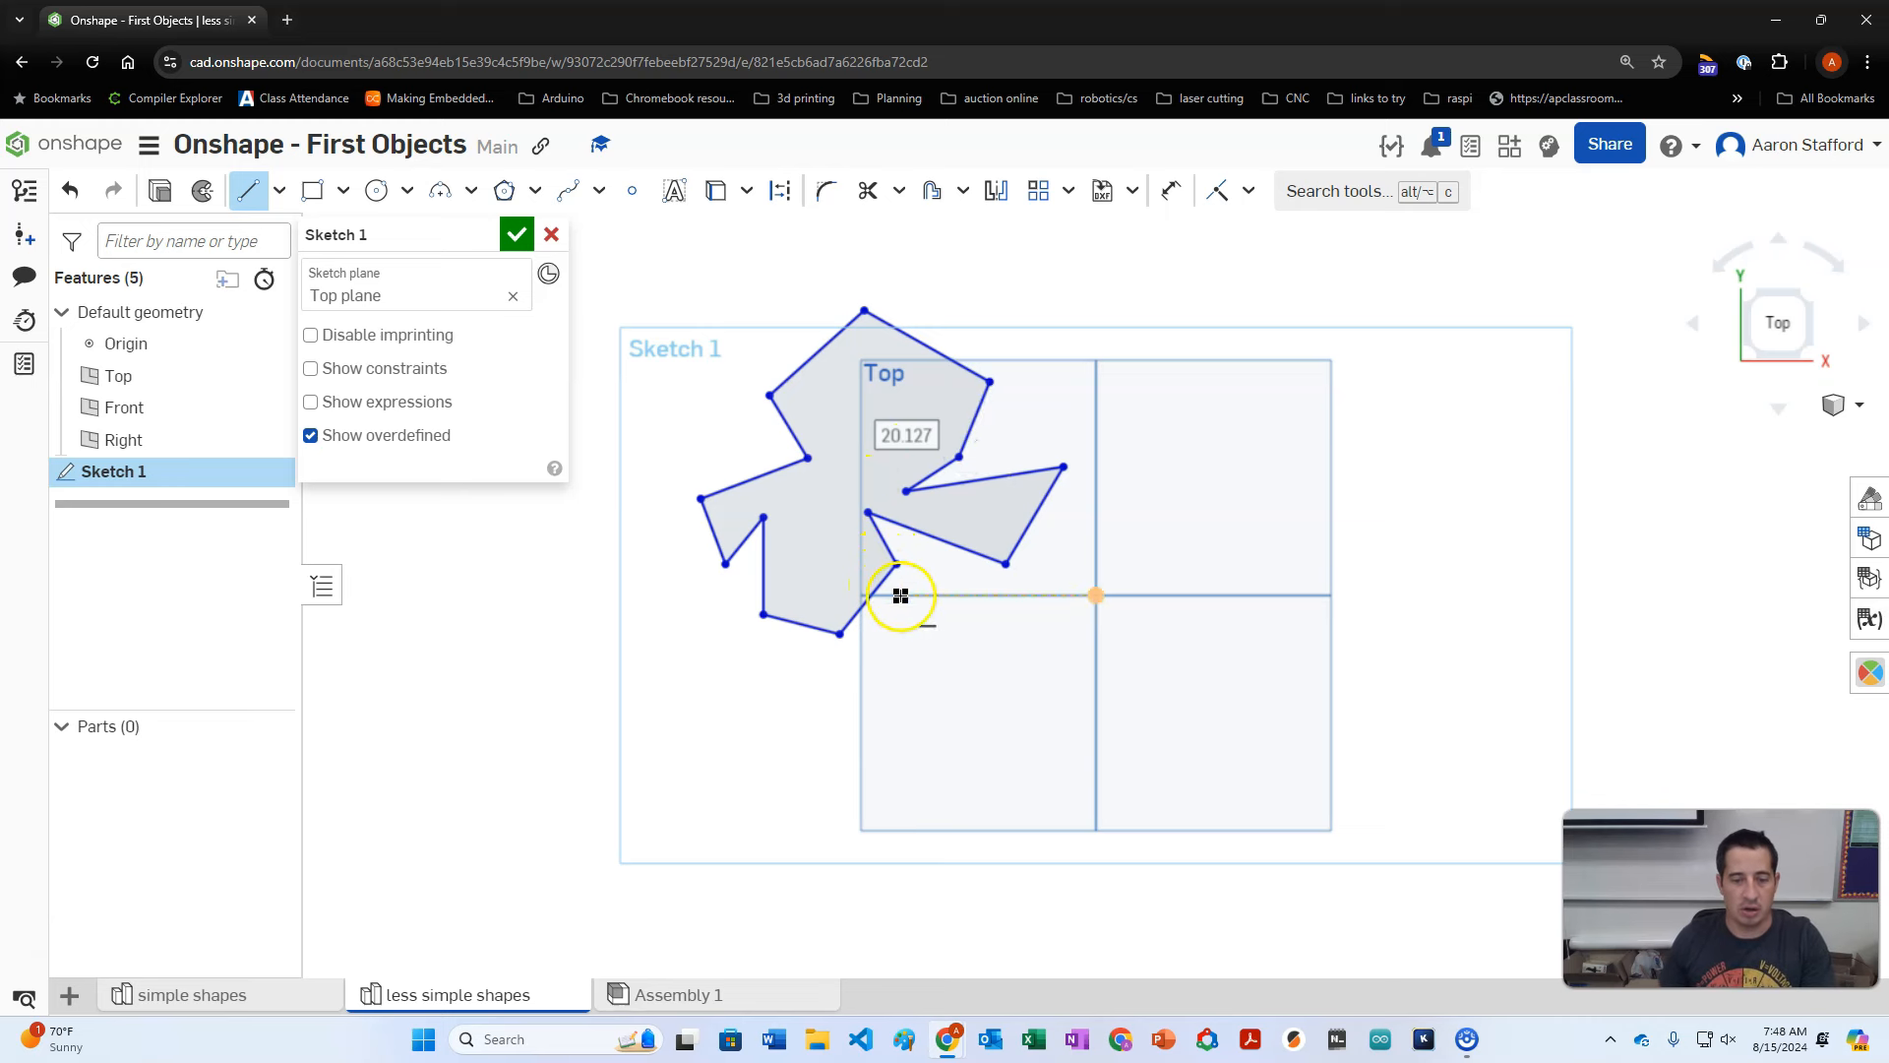
# Step: Finish the line chain and slightly move the lower vertices of the irregular outline to test how its geometry is constrained
pyautogui.press('Escape')
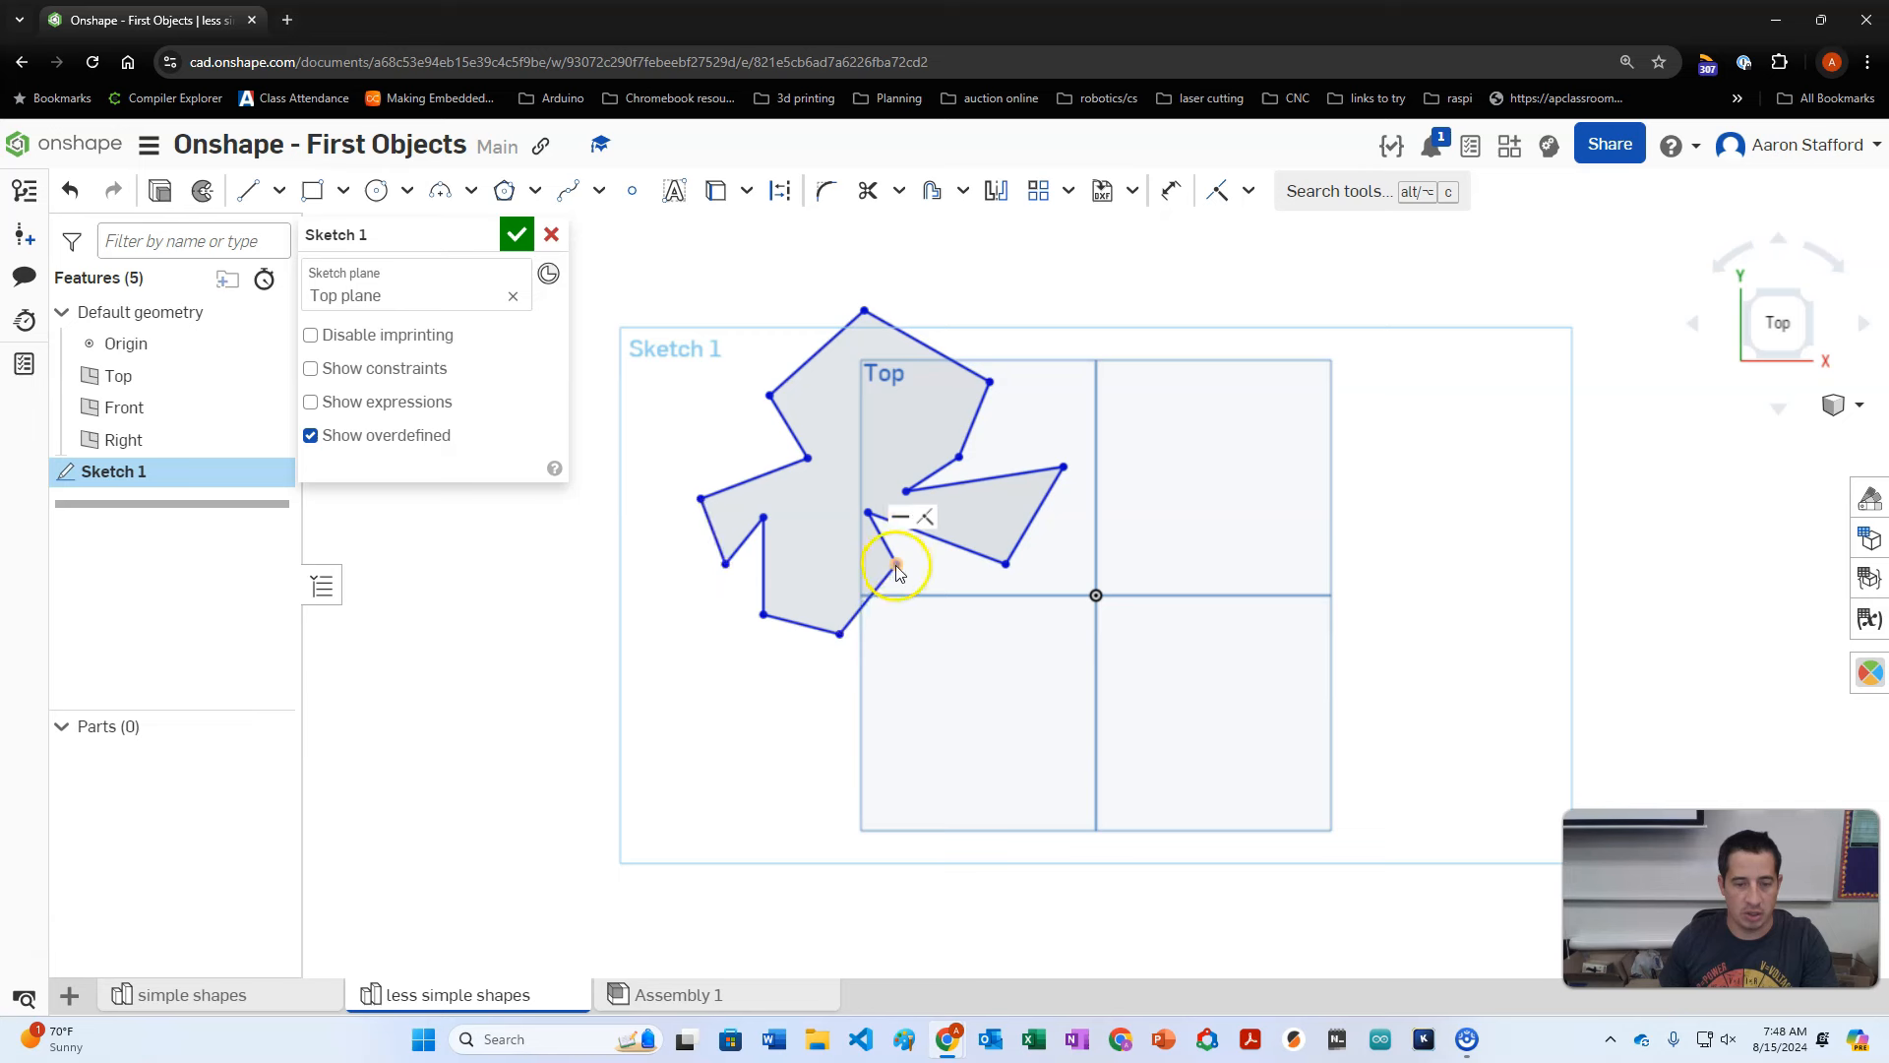
pyautogui.moveTo(897, 569)
pyautogui.mouseDown()
pyautogui.moveTo(898, 597)
pyautogui.moveTo(898, 573)
pyautogui.mouseUp()
pyautogui.click(872, 529)
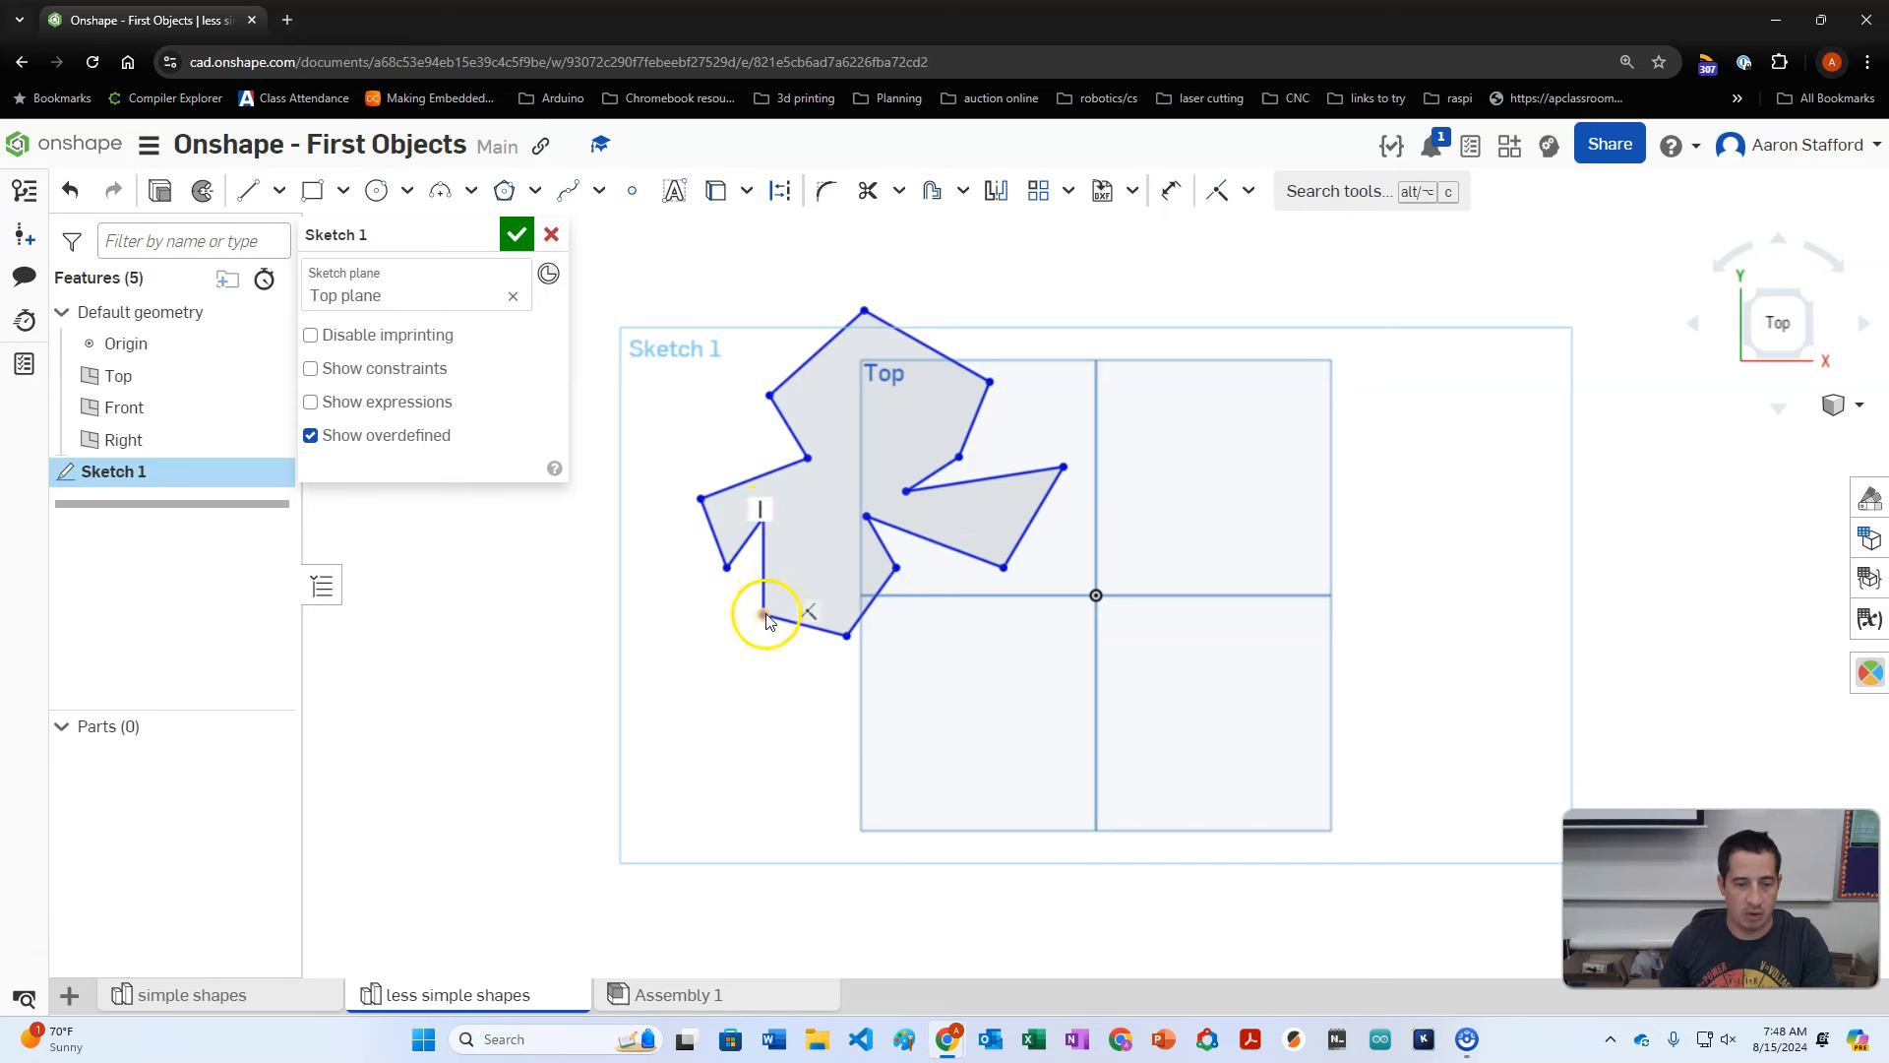
pyautogui.moveTo(767, 618); pyautogui.dragTo(754, 623)
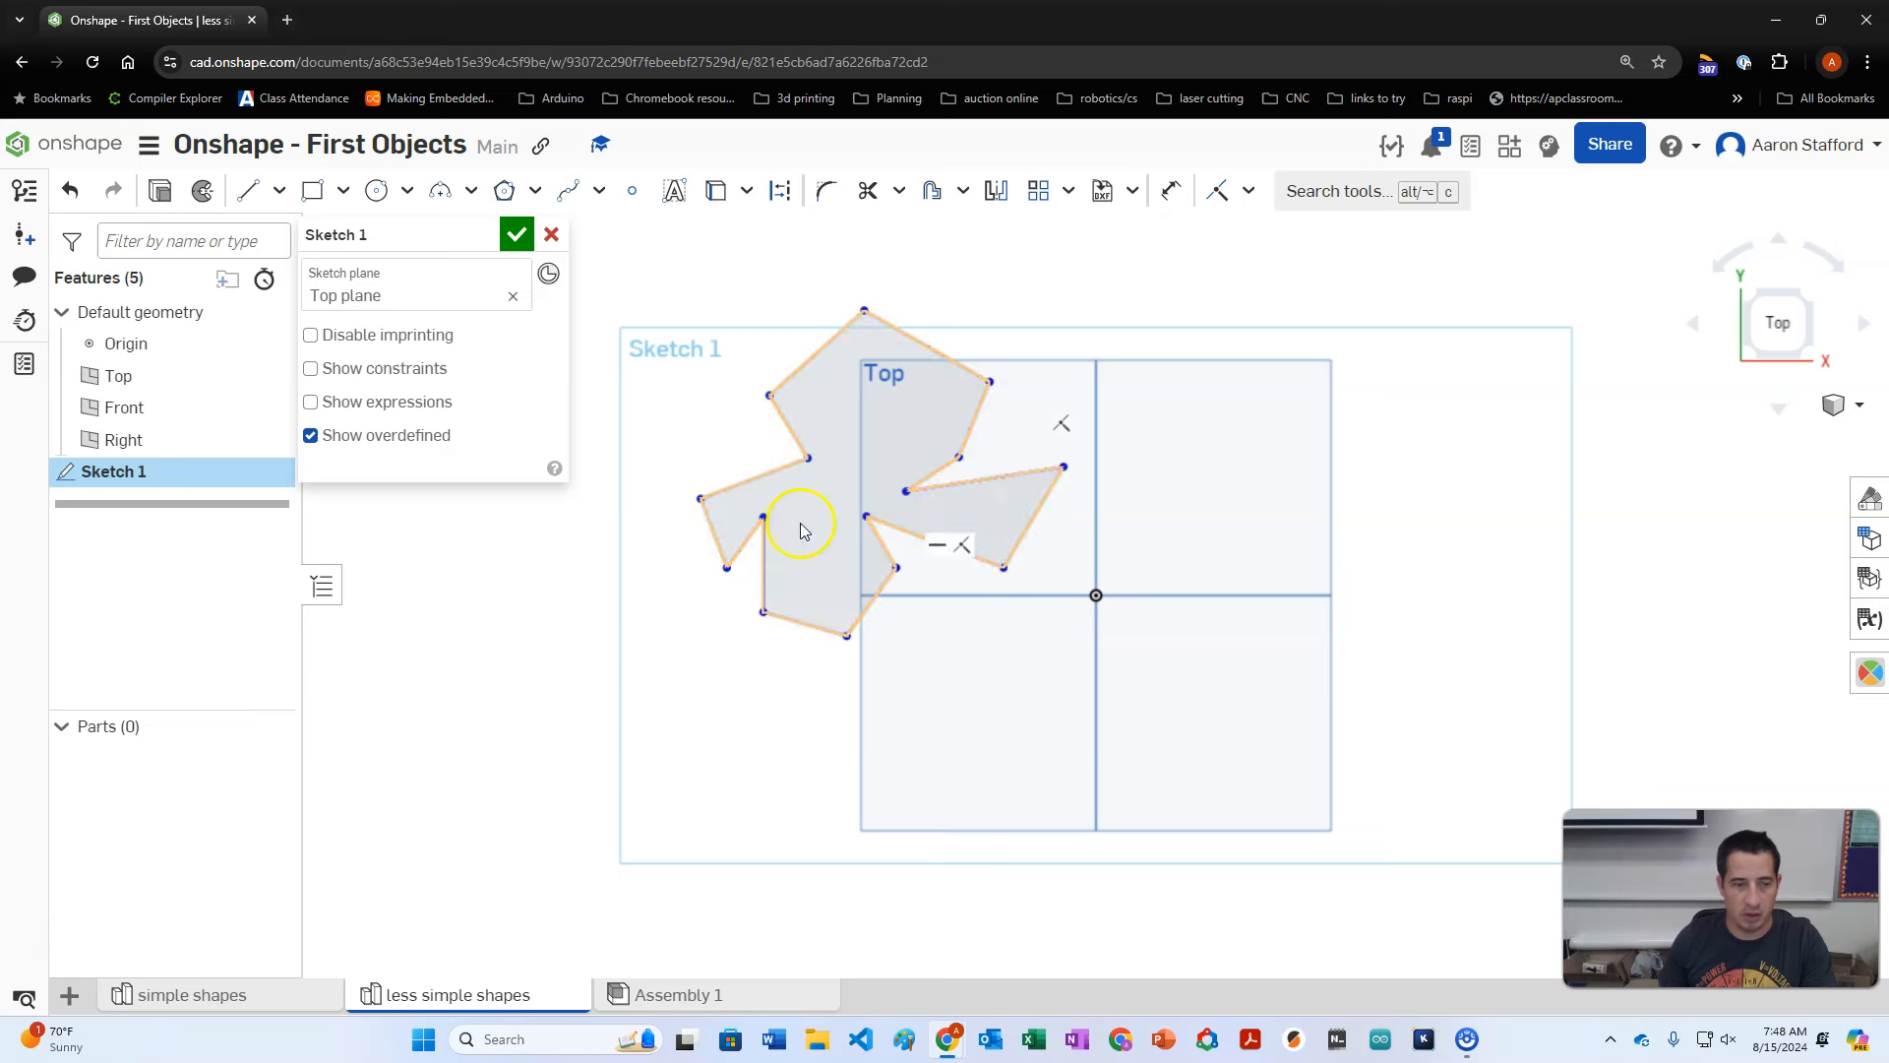
# Step: Display the sketch constraints and reshape the irregular outline by moving its slanted lower edge down and inward
pyautogui.click(372, 374)
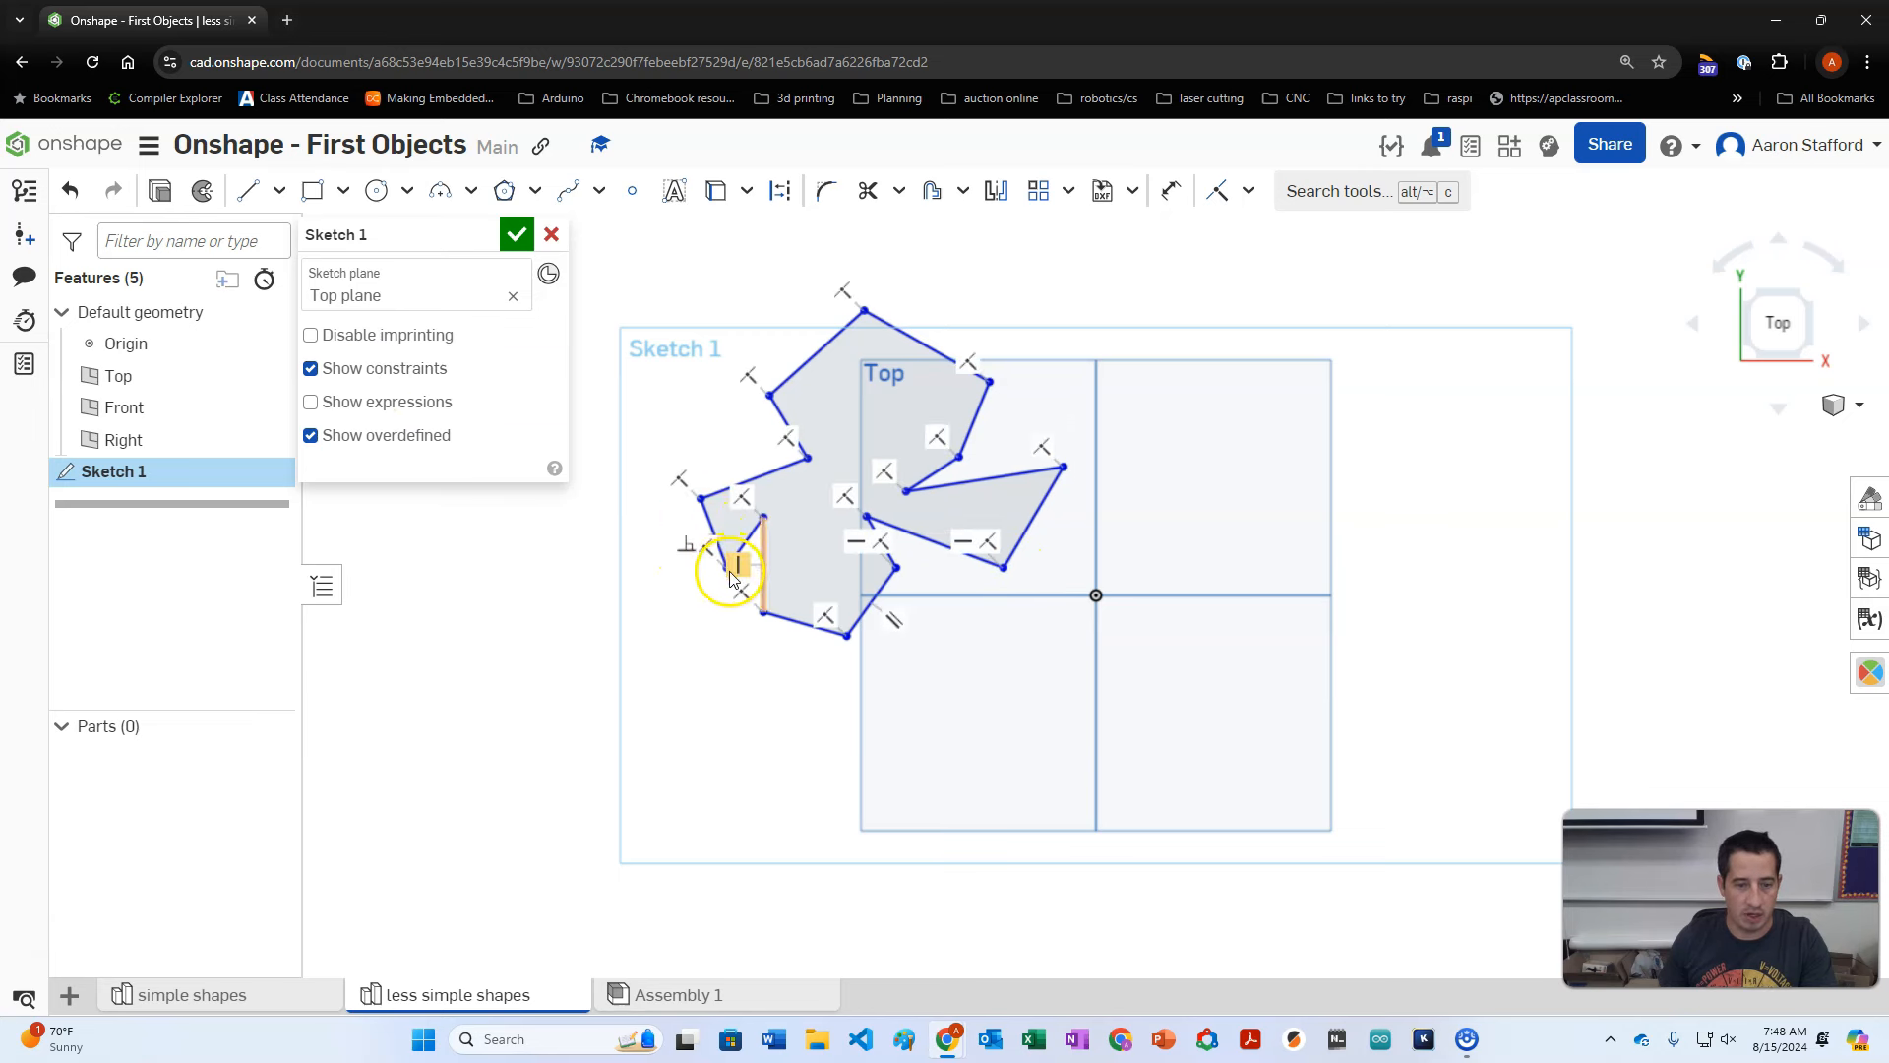
pyautogui.scroll(3, 716, 585)
pyautogui.moveTo(735, 560); pyautogui.dragTo(686, 580)
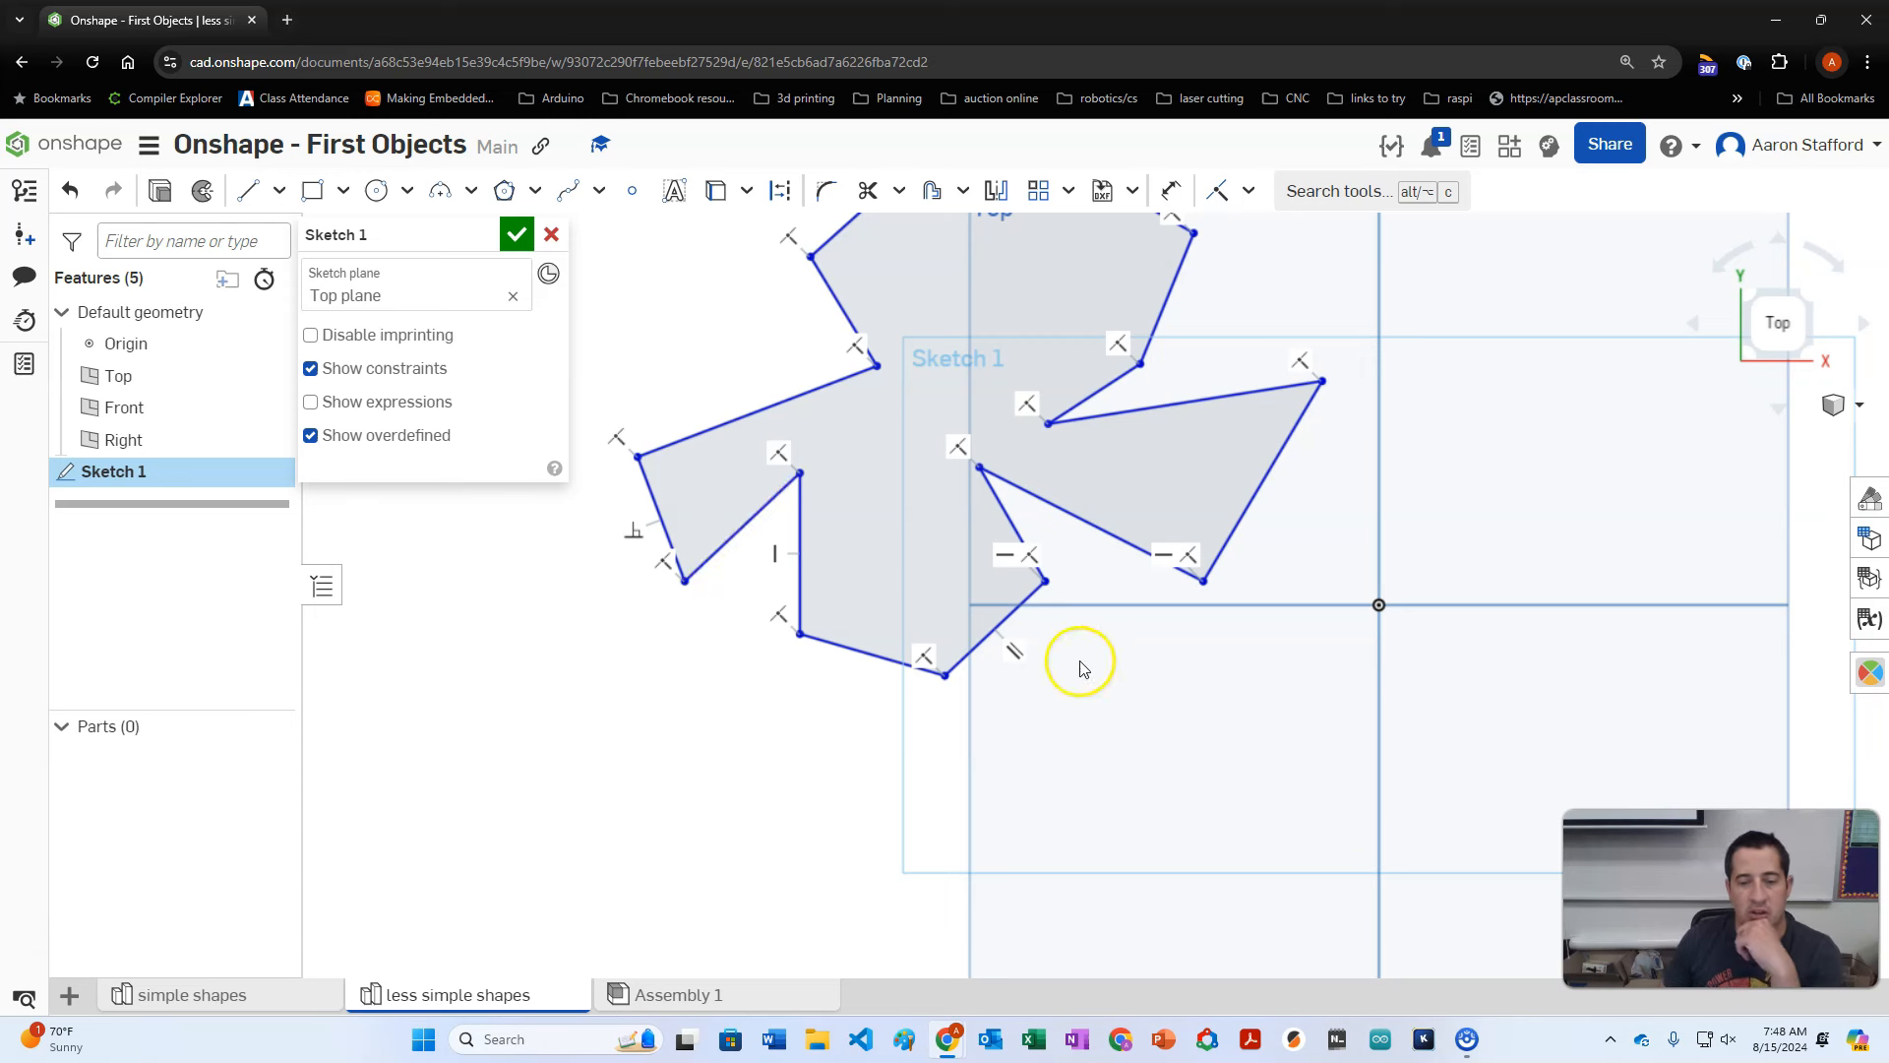
pyautogui.moveTo(983, 647)
pyautogui.mouseDown()
pyautogui.moveTo(953, 642)
pyautogui.moveTo(927, 675)
pyautogui.moveTo(950, 688)
pyautogui.moveTo(902, 675)
pyautogui.moveTo(919, 682)
pyautogui.mouseUp()
pyautogui.click(999, 706)
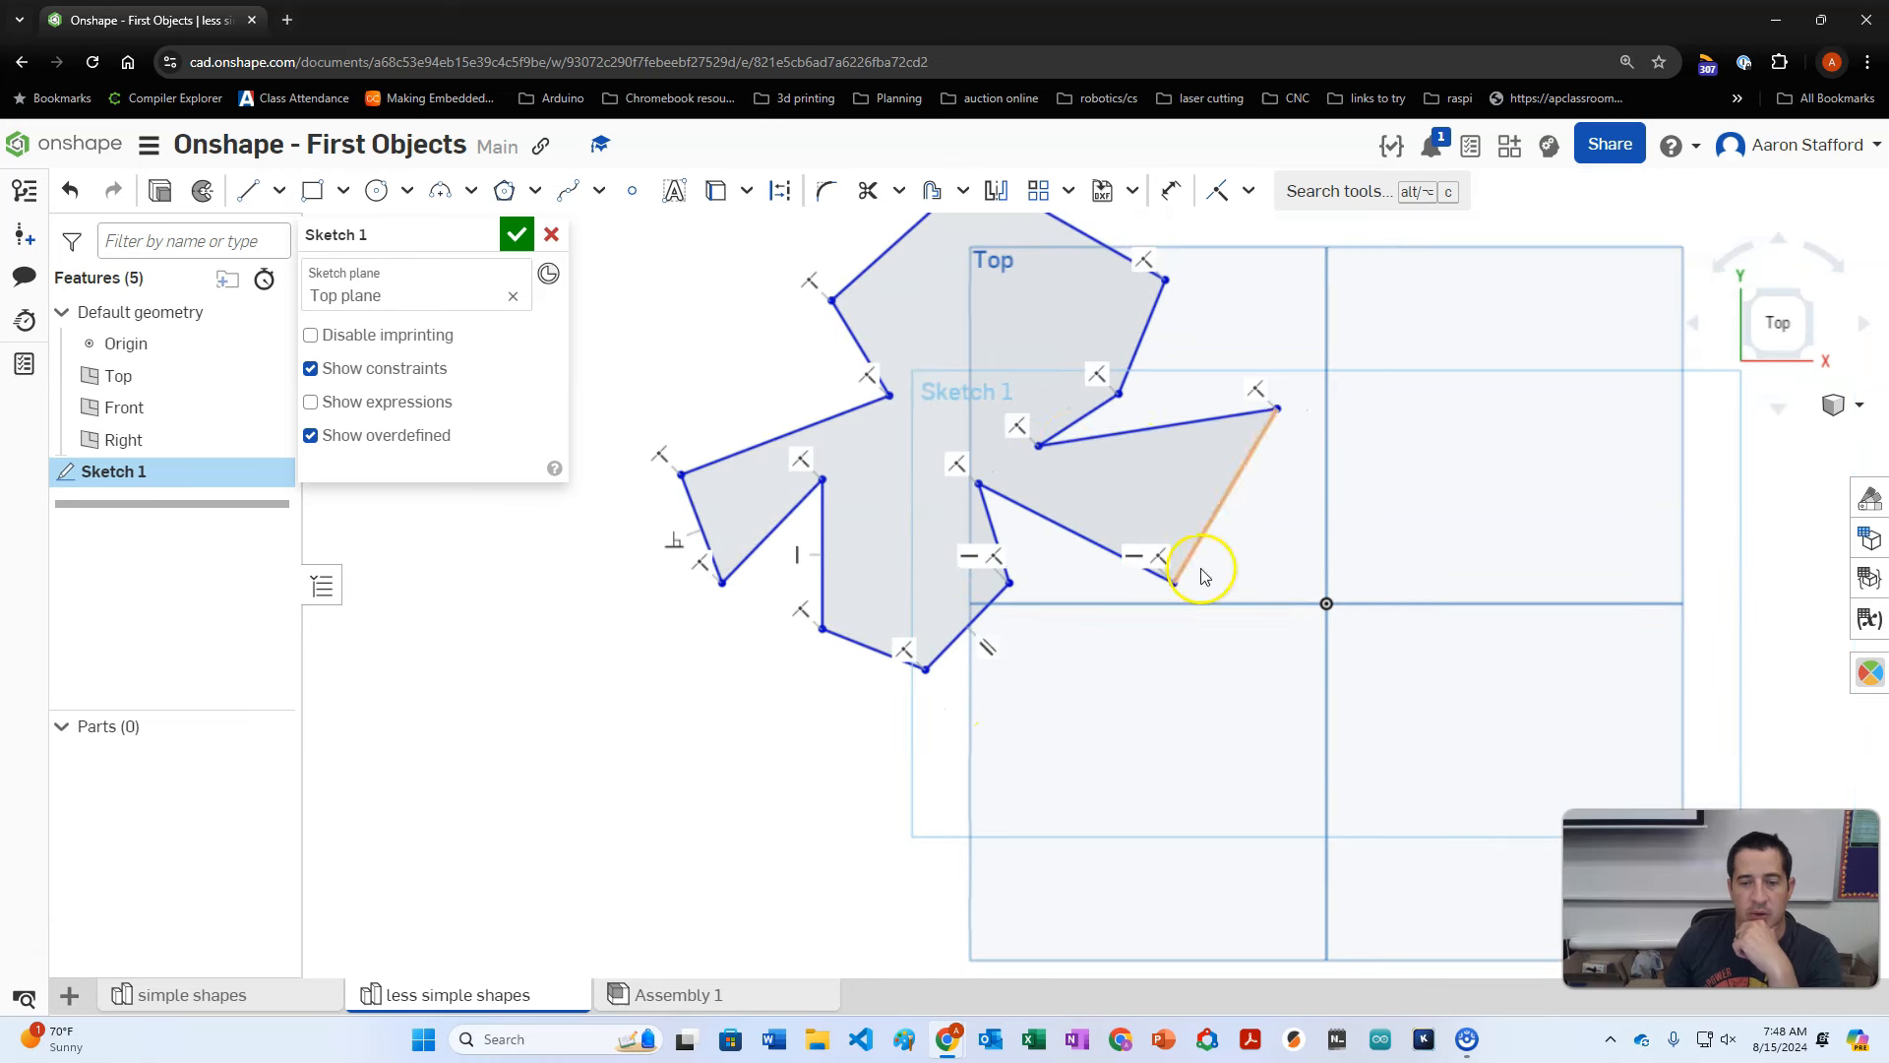
pyautogui.scroll(3, 1190, 766)
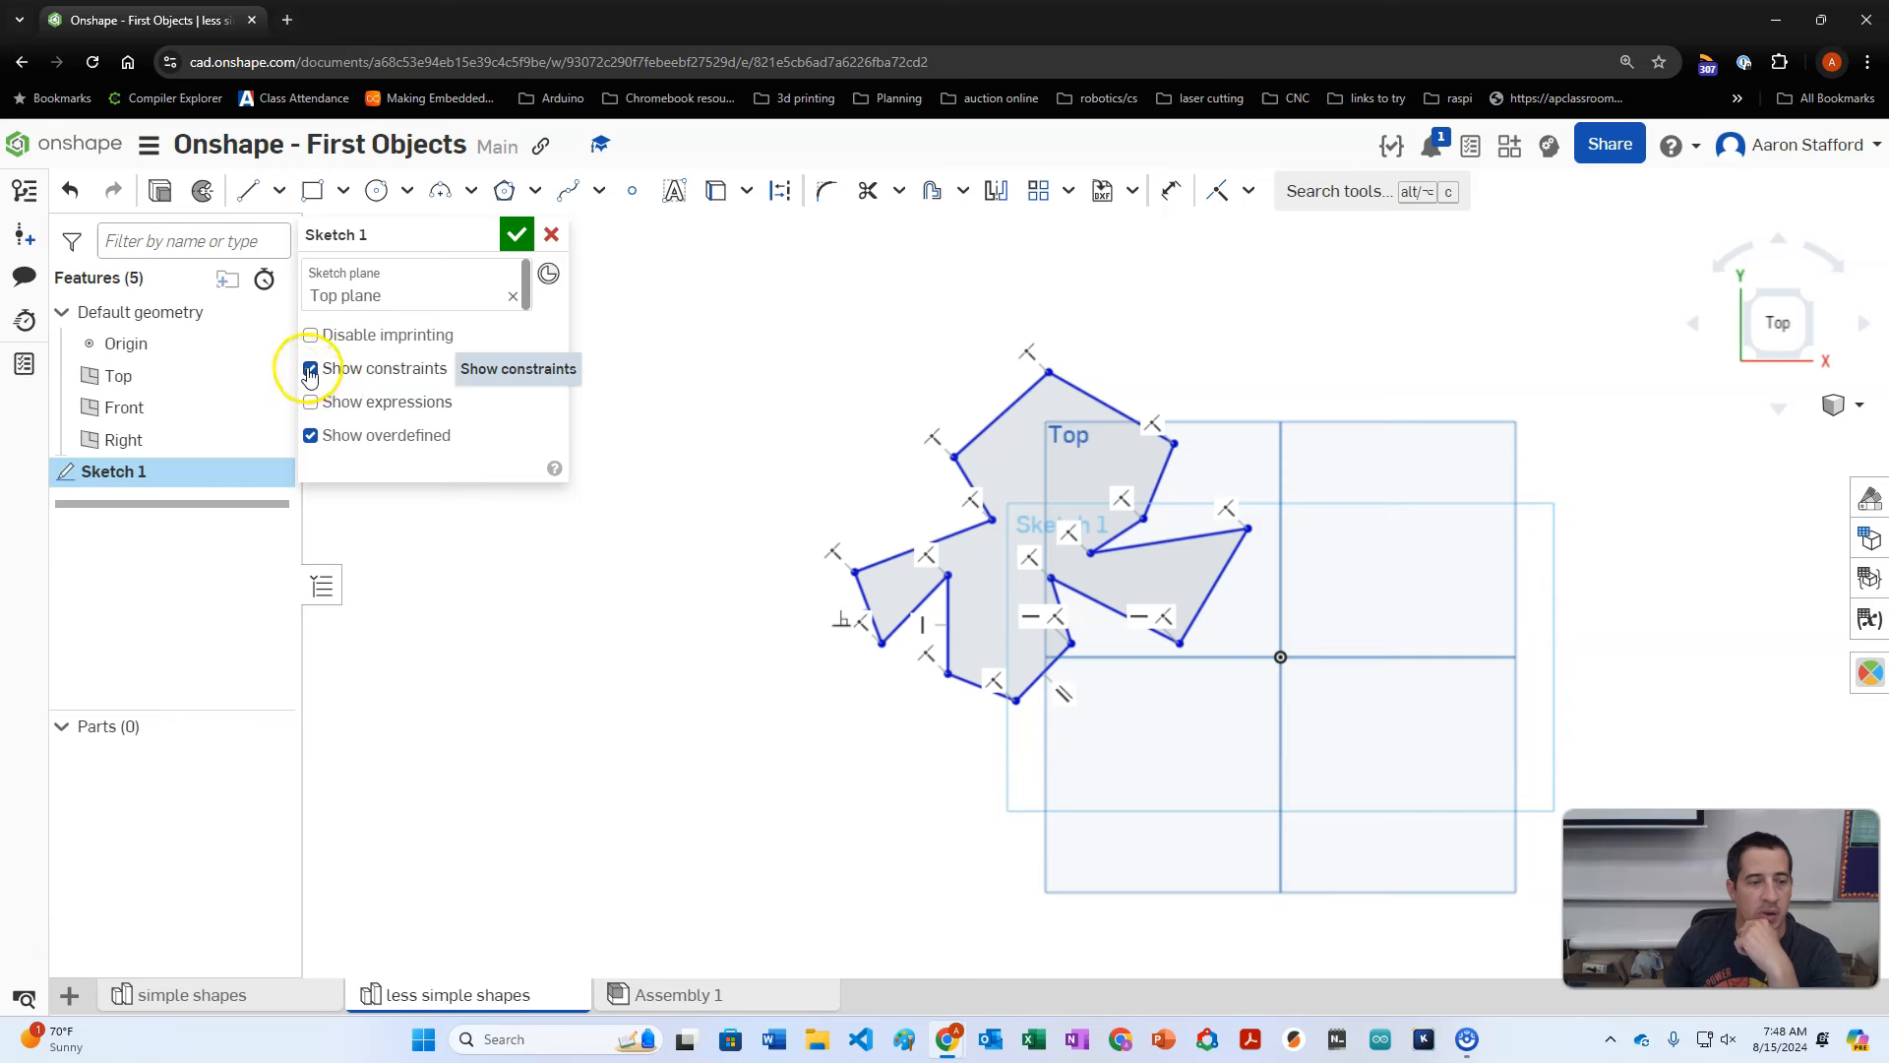
# Step: Hide the sketch constraints and accept the irregular outline's sketch
pyautogui.click(311, 436)
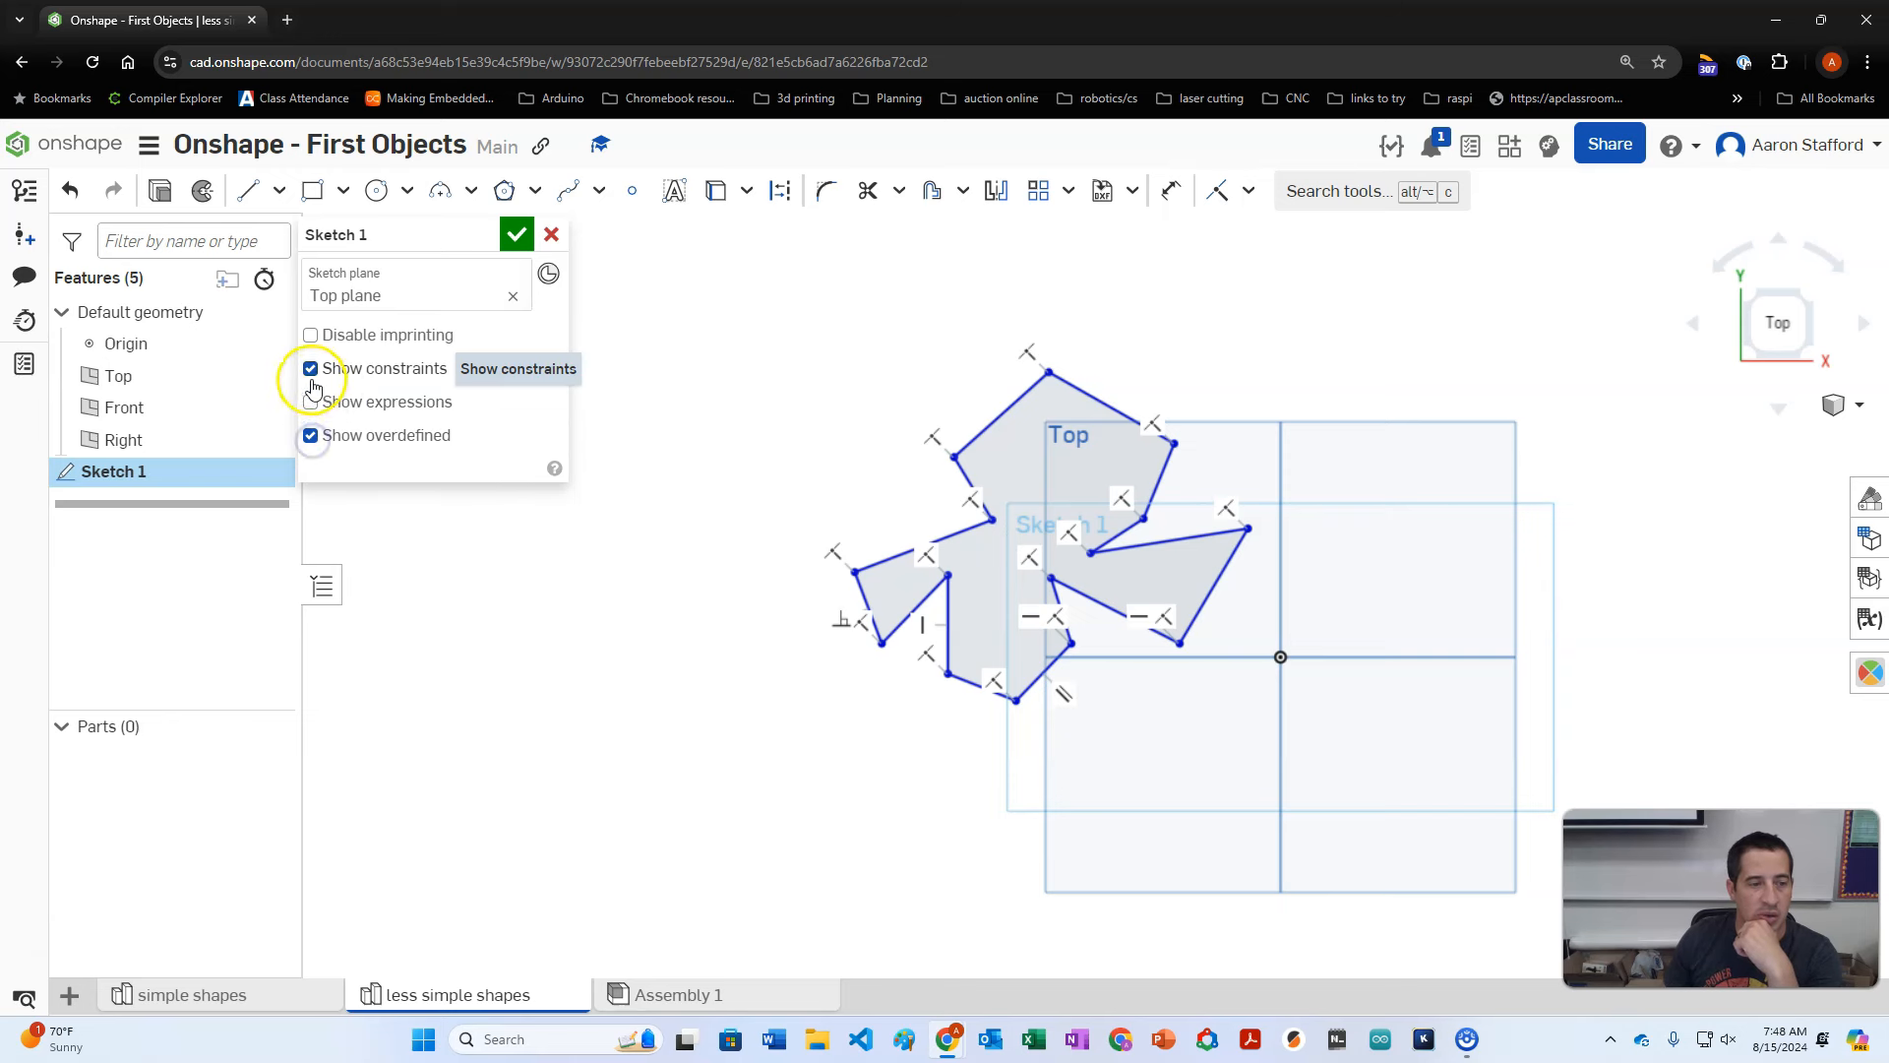
pyautogui.click(311, 368)
pyautogui.click(516, 236)
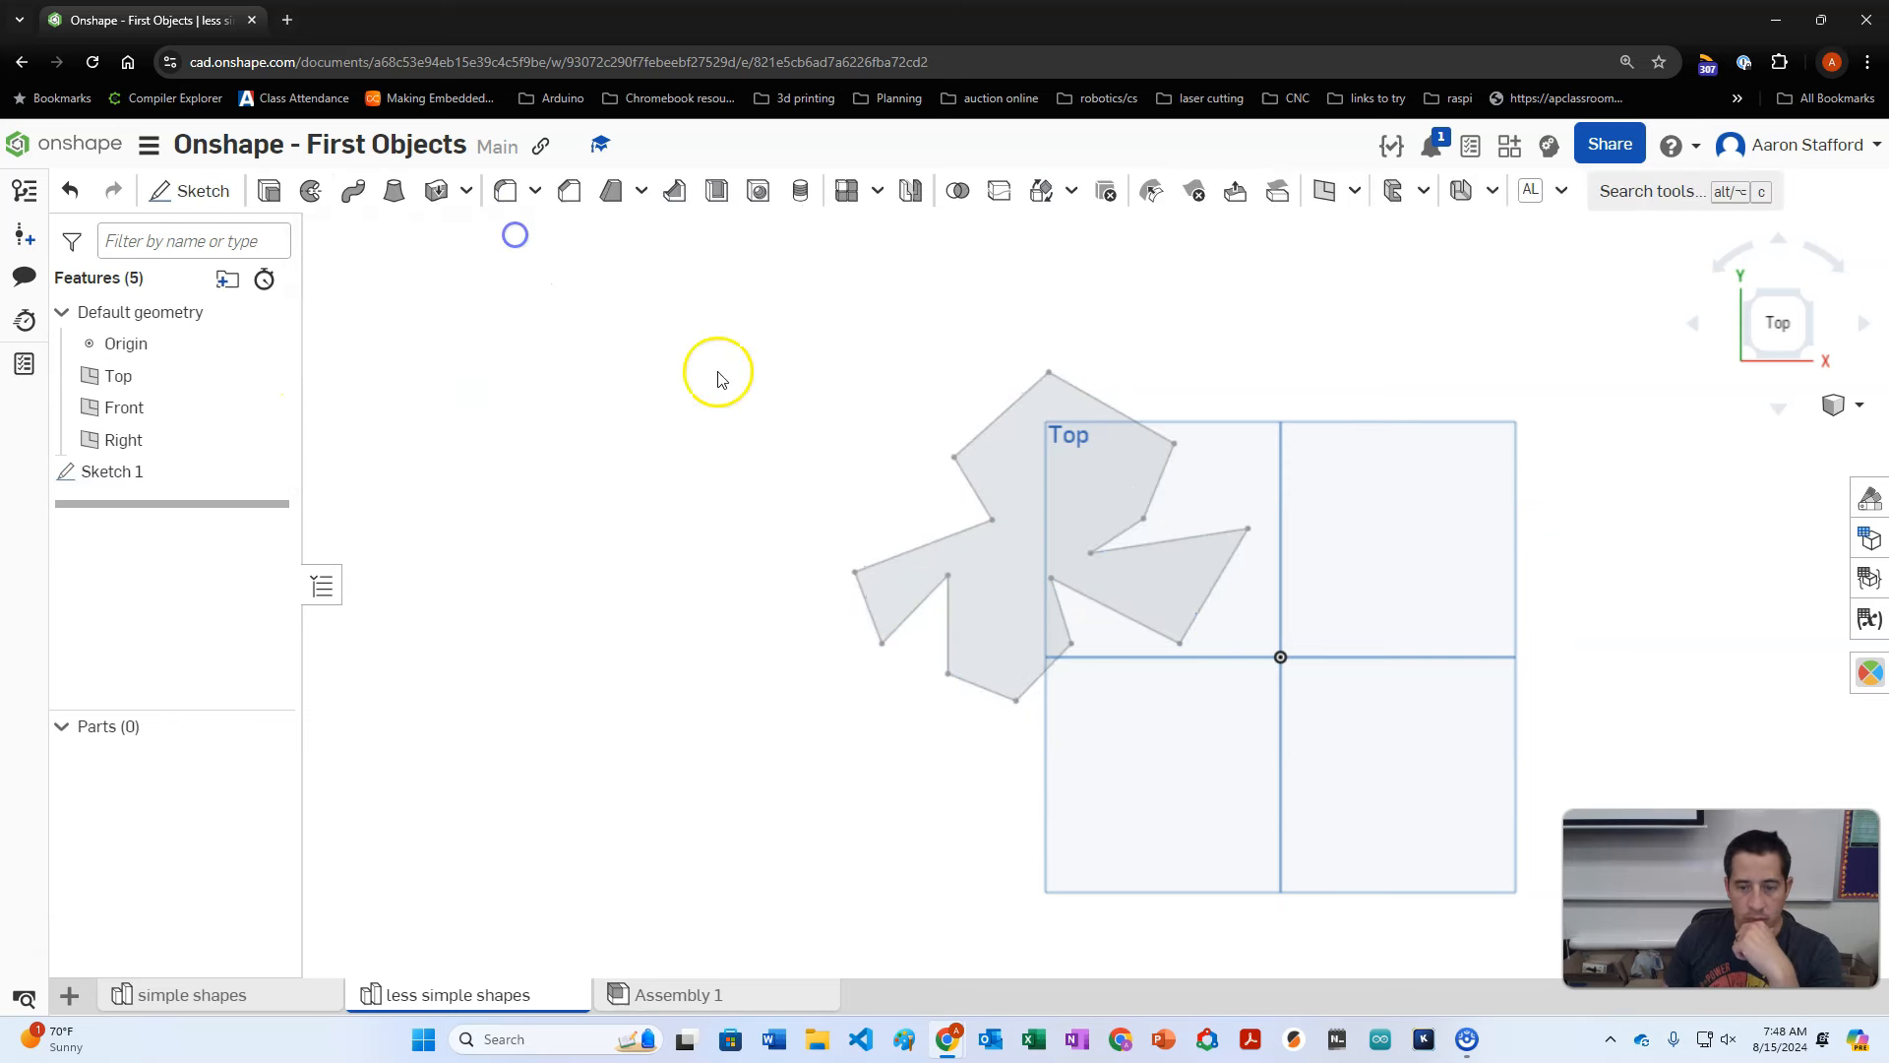
# Step: Extrude the irregular outline 25 mm straight from its reopened sketch, accept it, and delete that extrusion
pyautogui.click(273, 195)
pyautogui.click(577, 242)
pyautogui.doubleClick(183, 471)
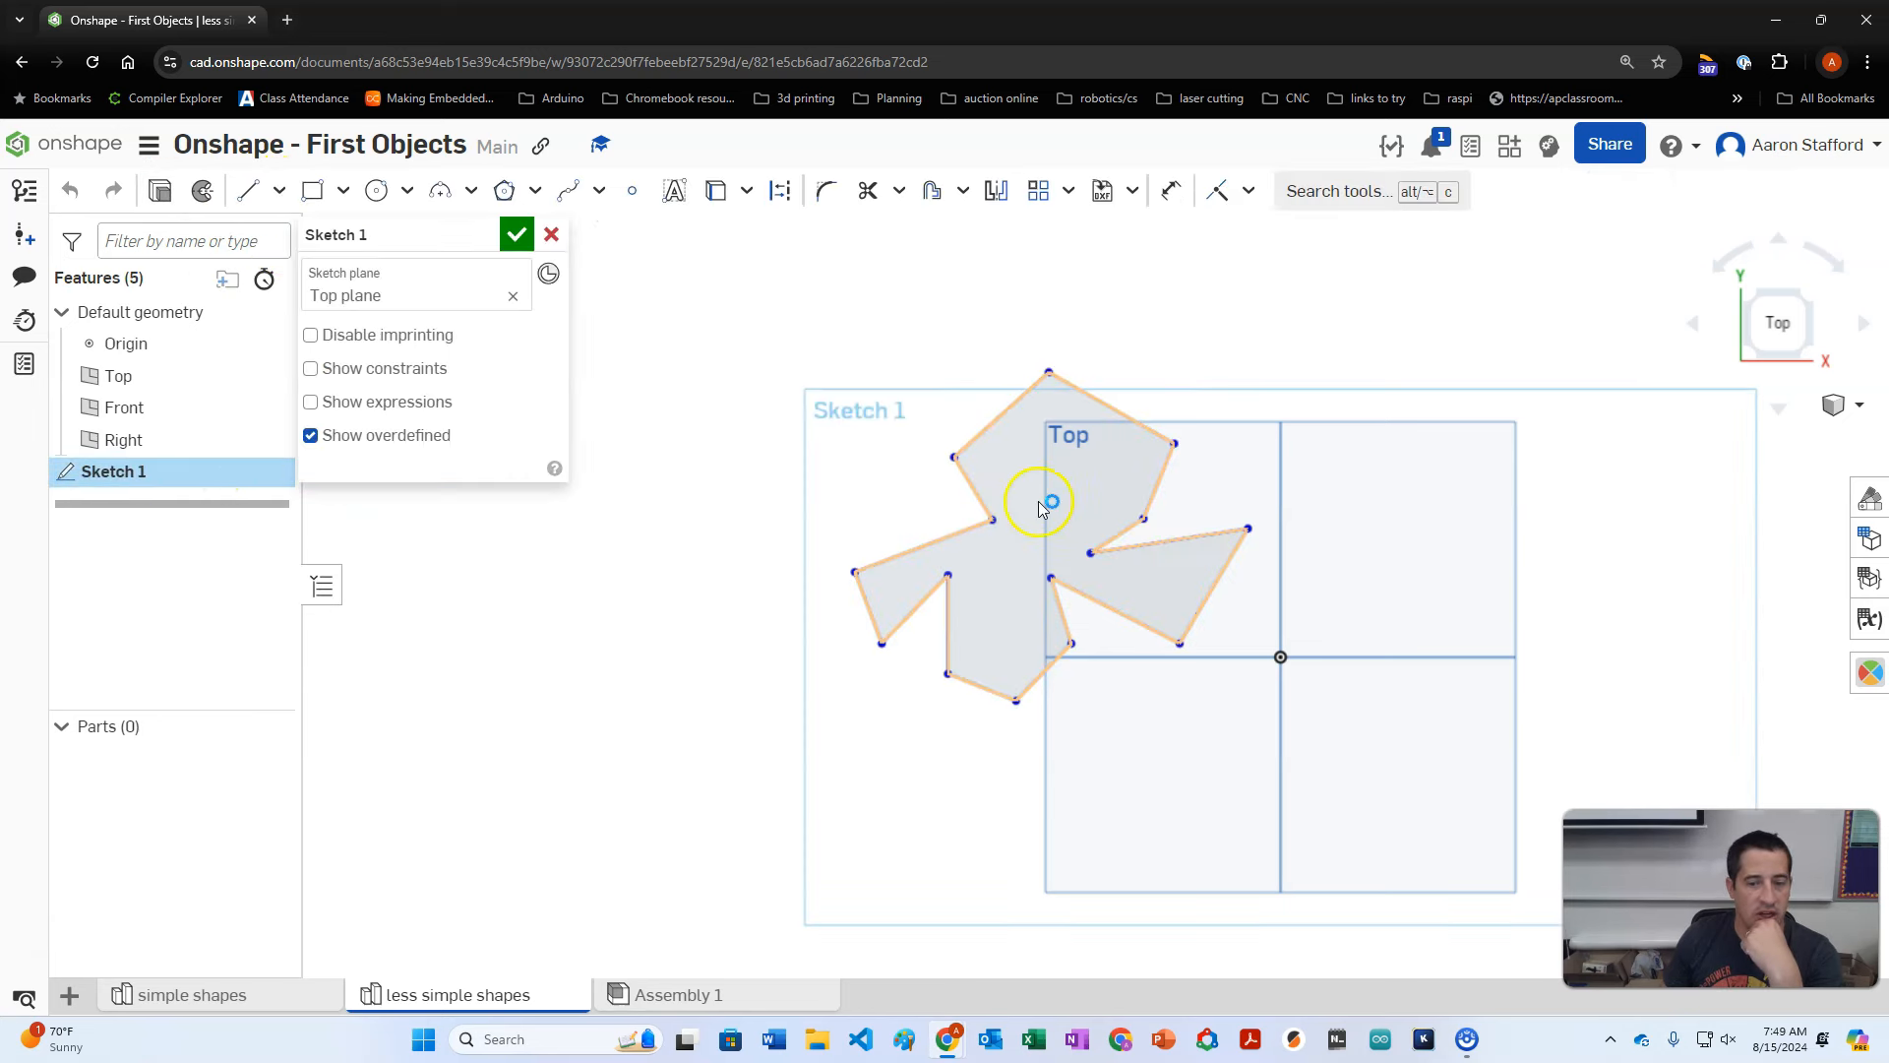
pyautogui.click(158, 192)
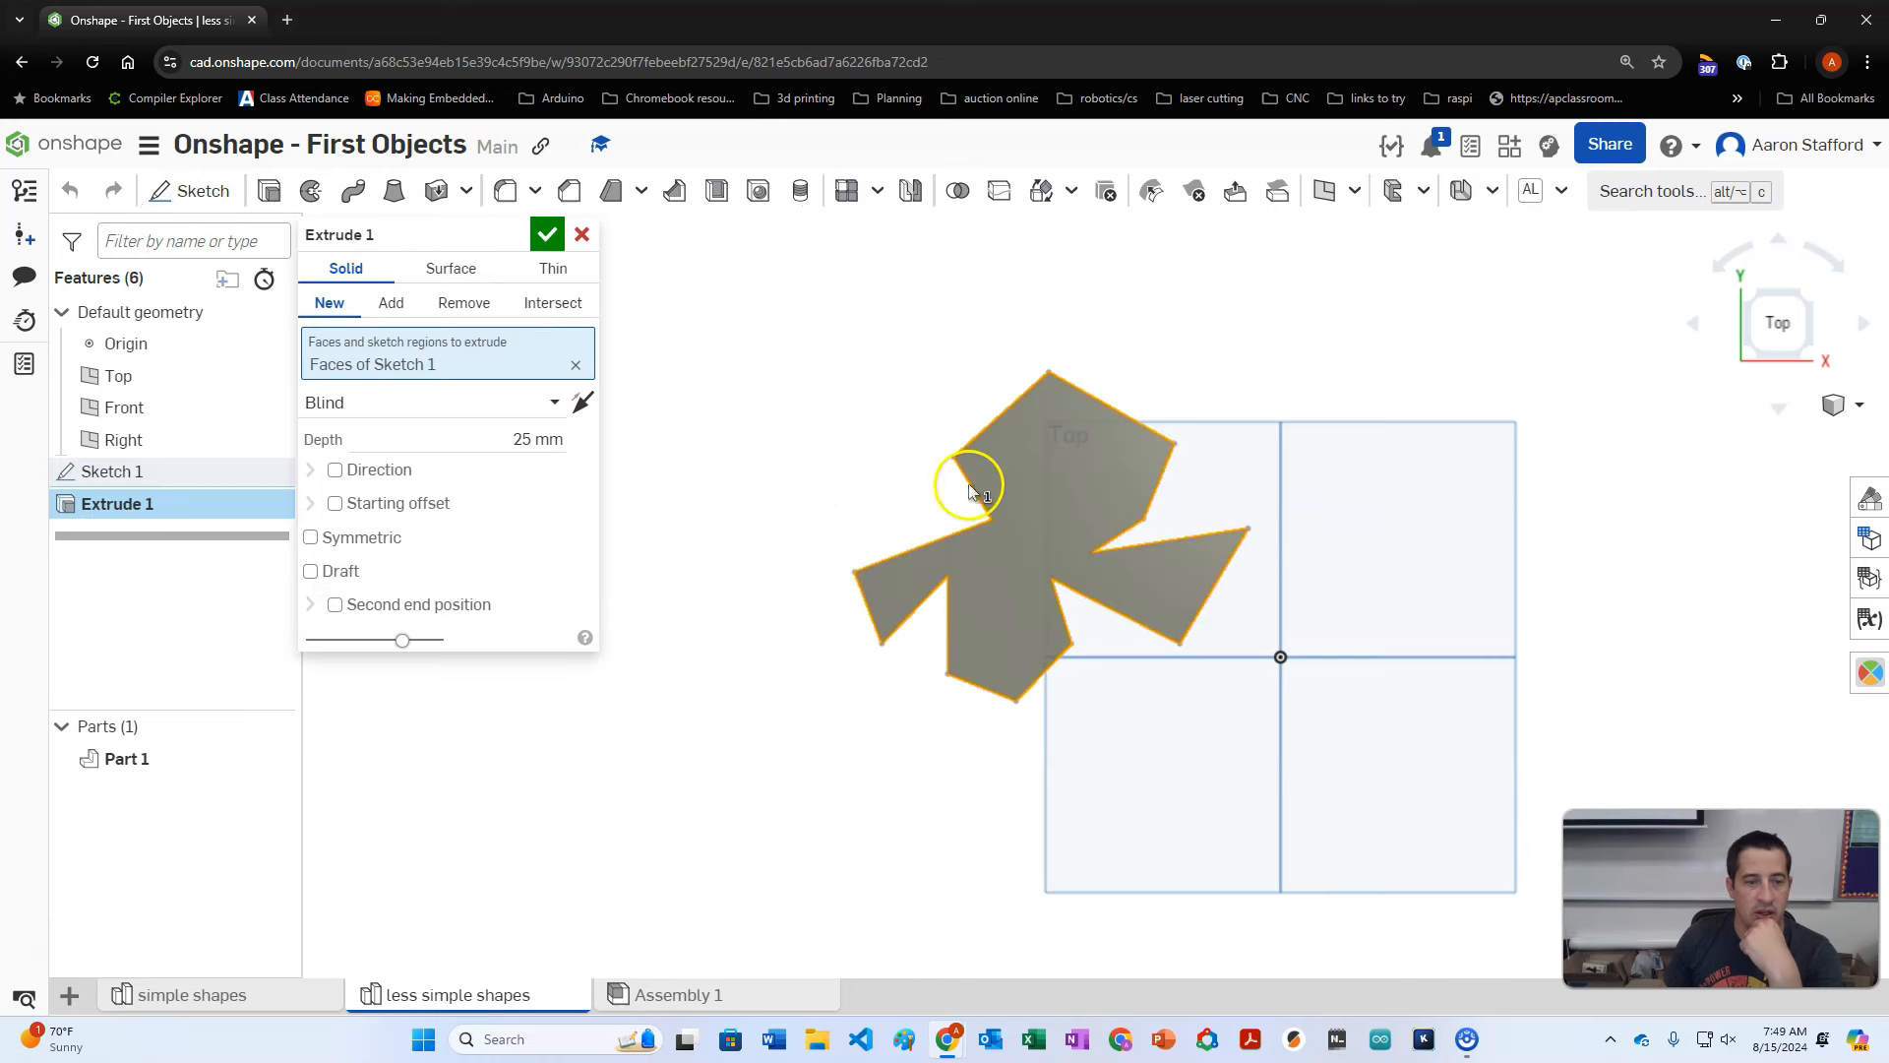
pyautogui.click(562, 238)
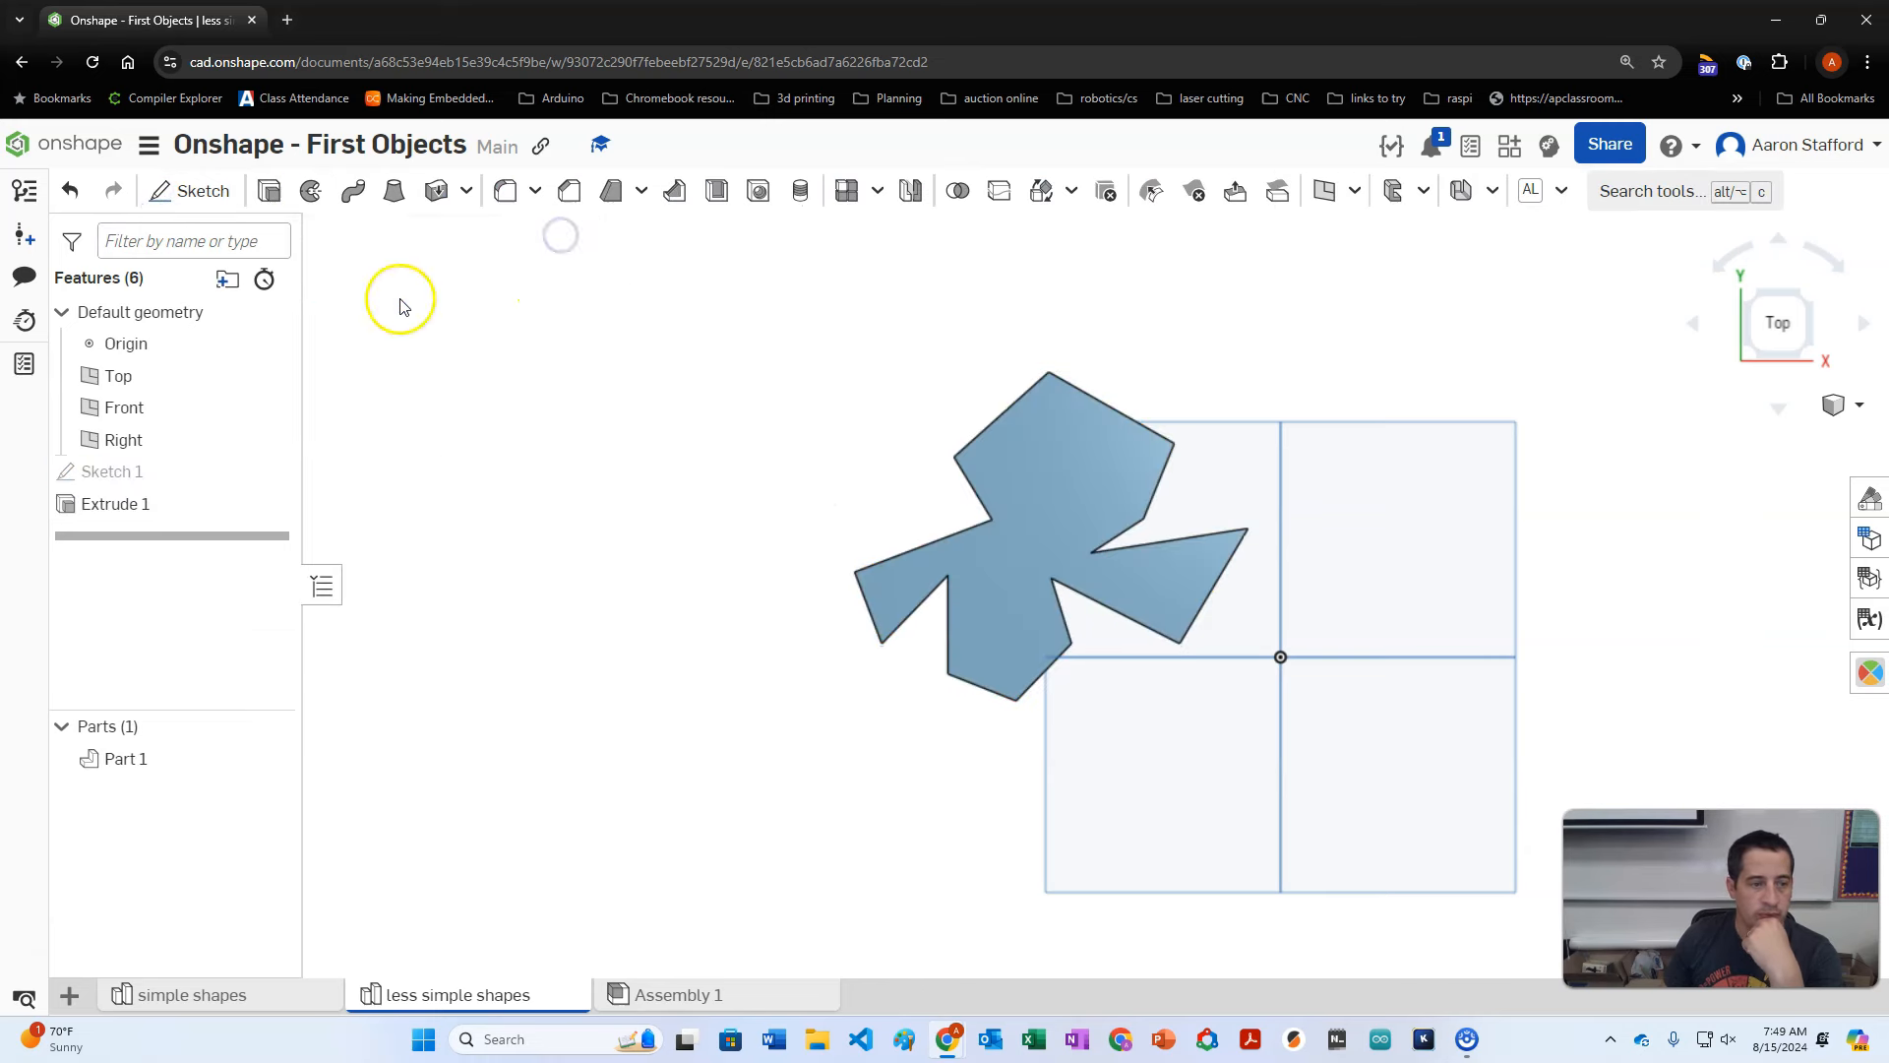
pyautogui.rightClick(161, 504)
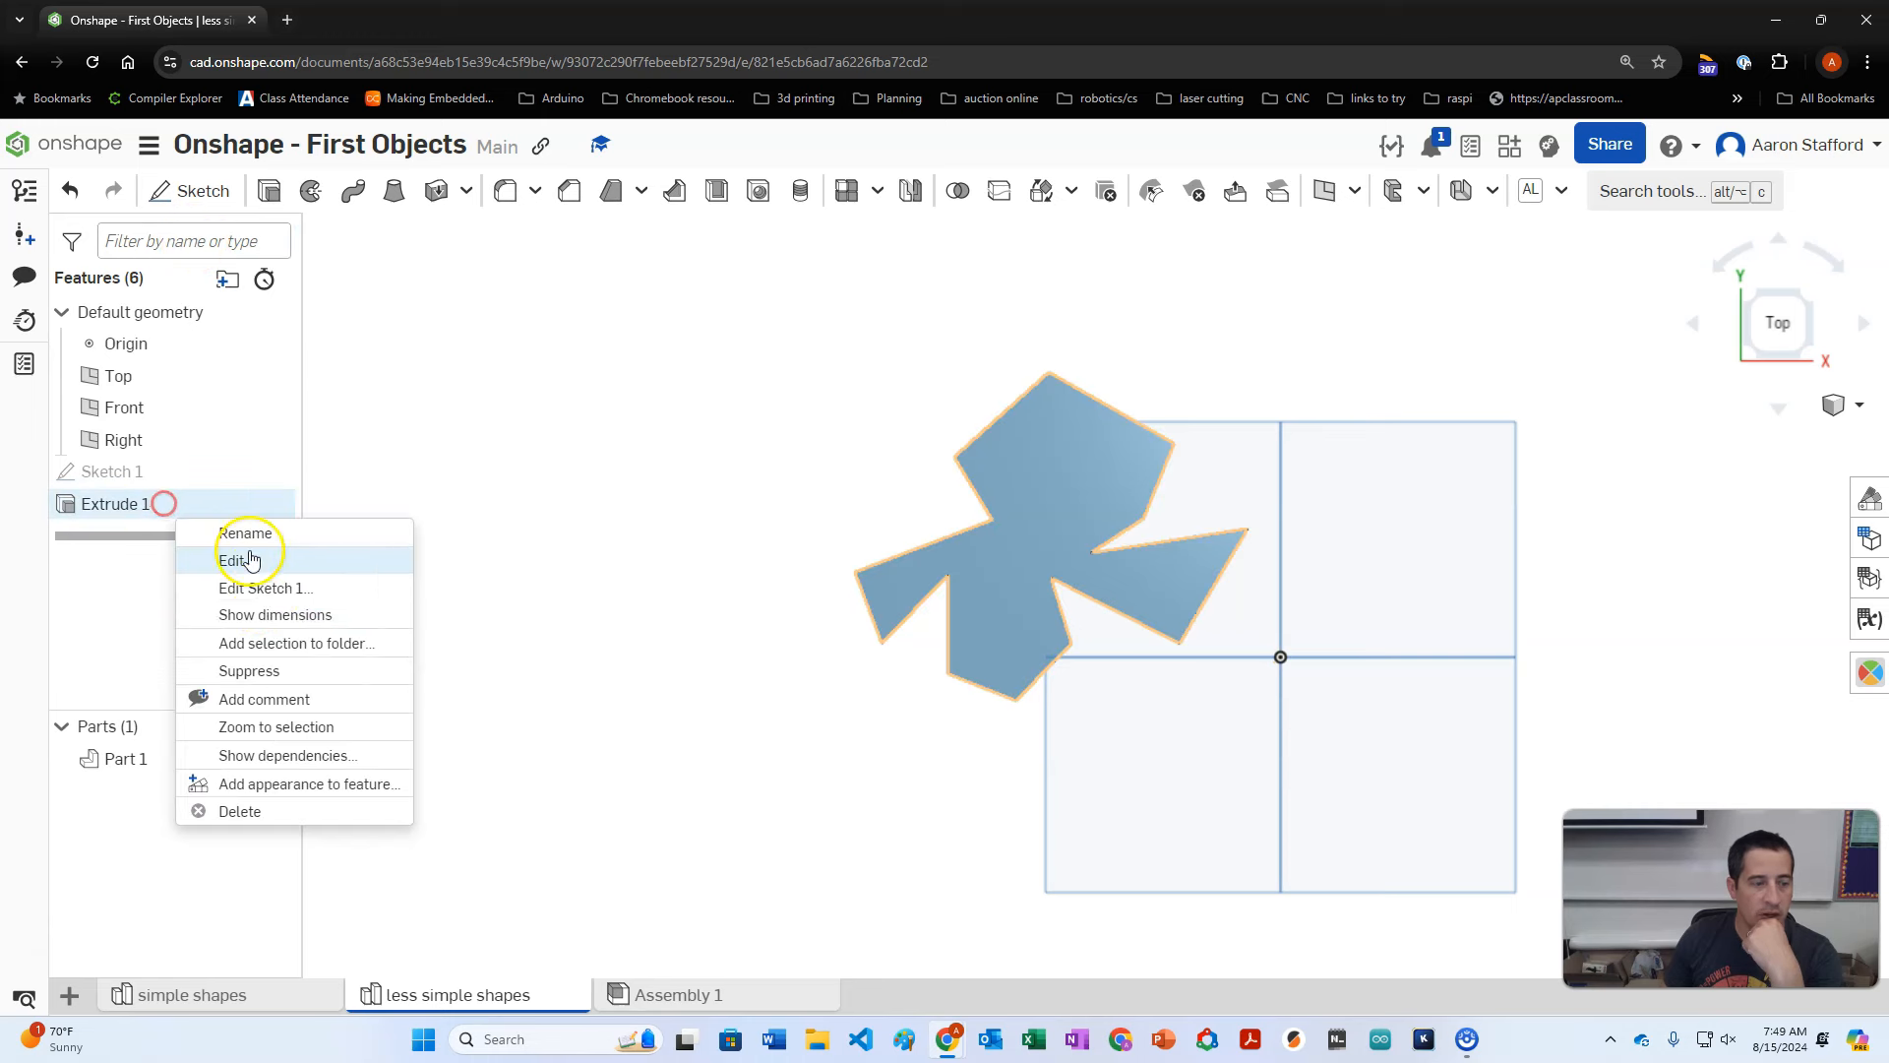
pyautogui.click(248, 808)
# Step: Extrude the irregular outline's face into a thin new solid, reducing the default depth, and accept the extrusion
pyautogui.click(268, 190)
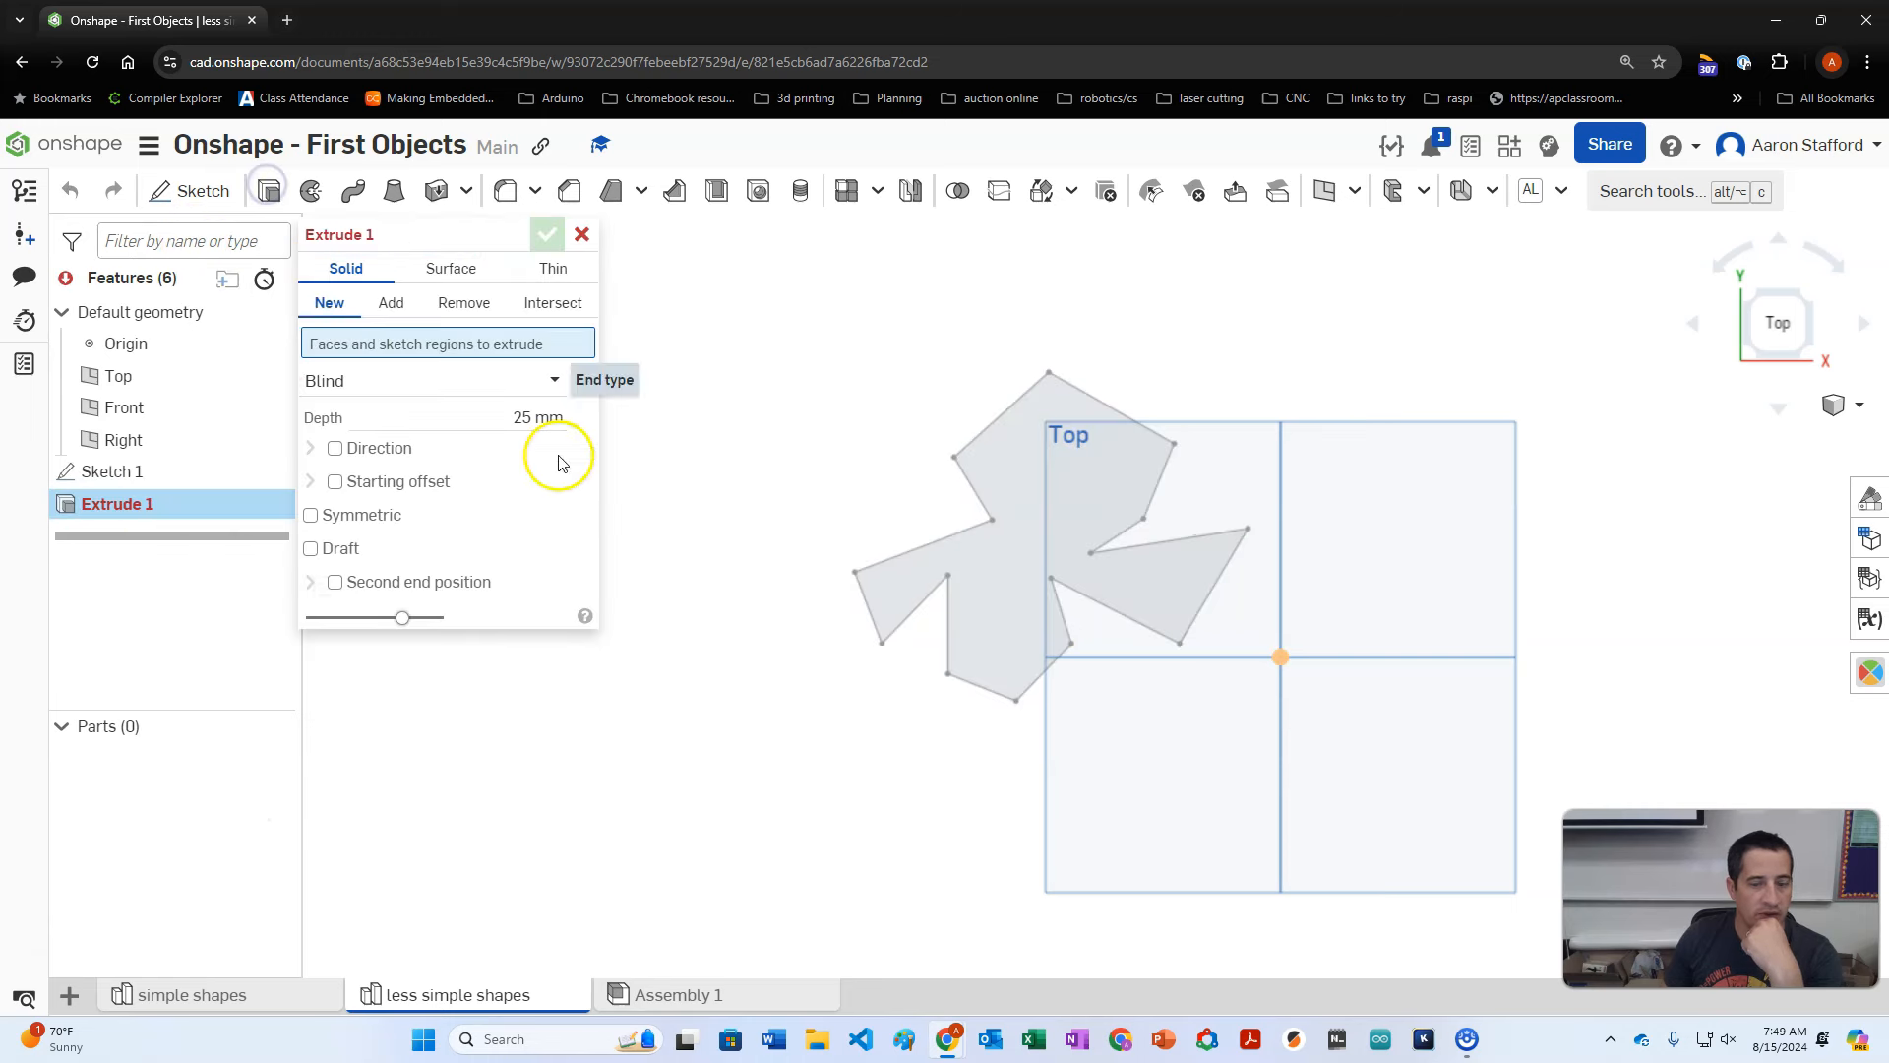
pyautogui.click(1012, 462)
pyautogui.click(531, 425)
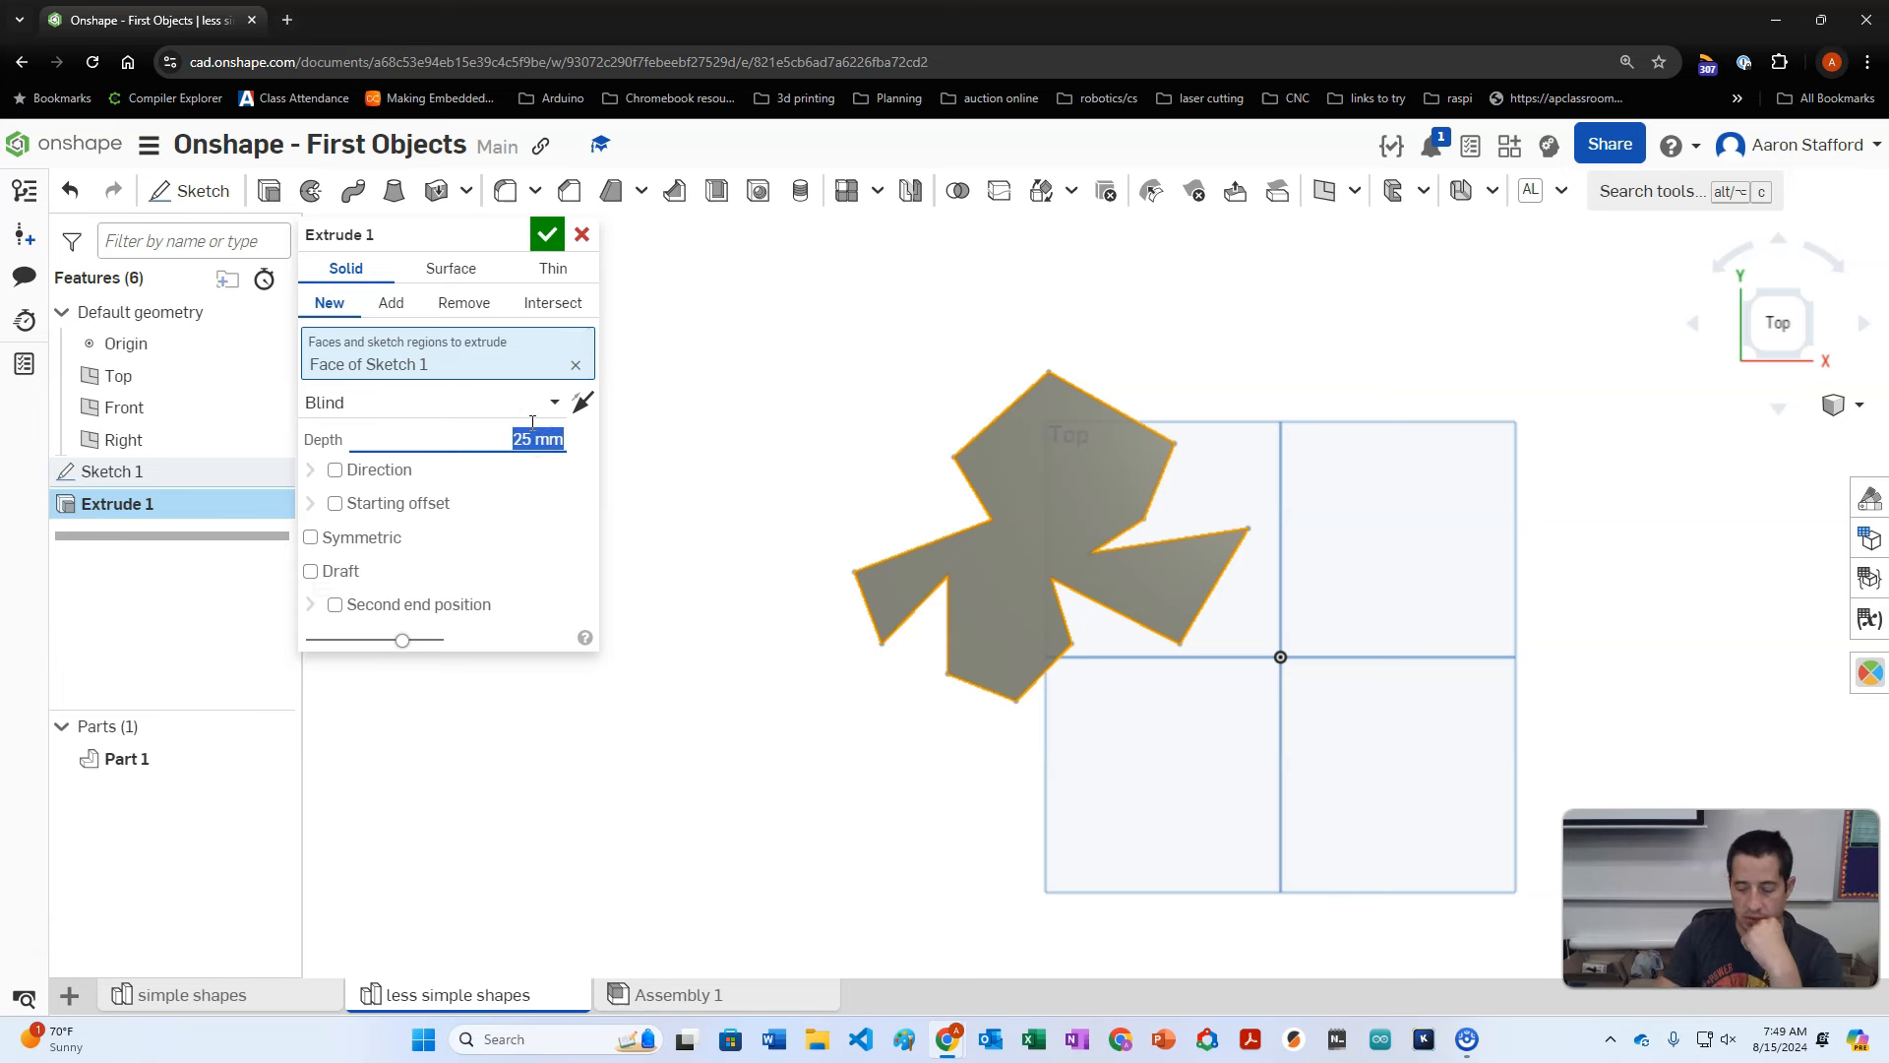
pyautogui.click(549, 234)
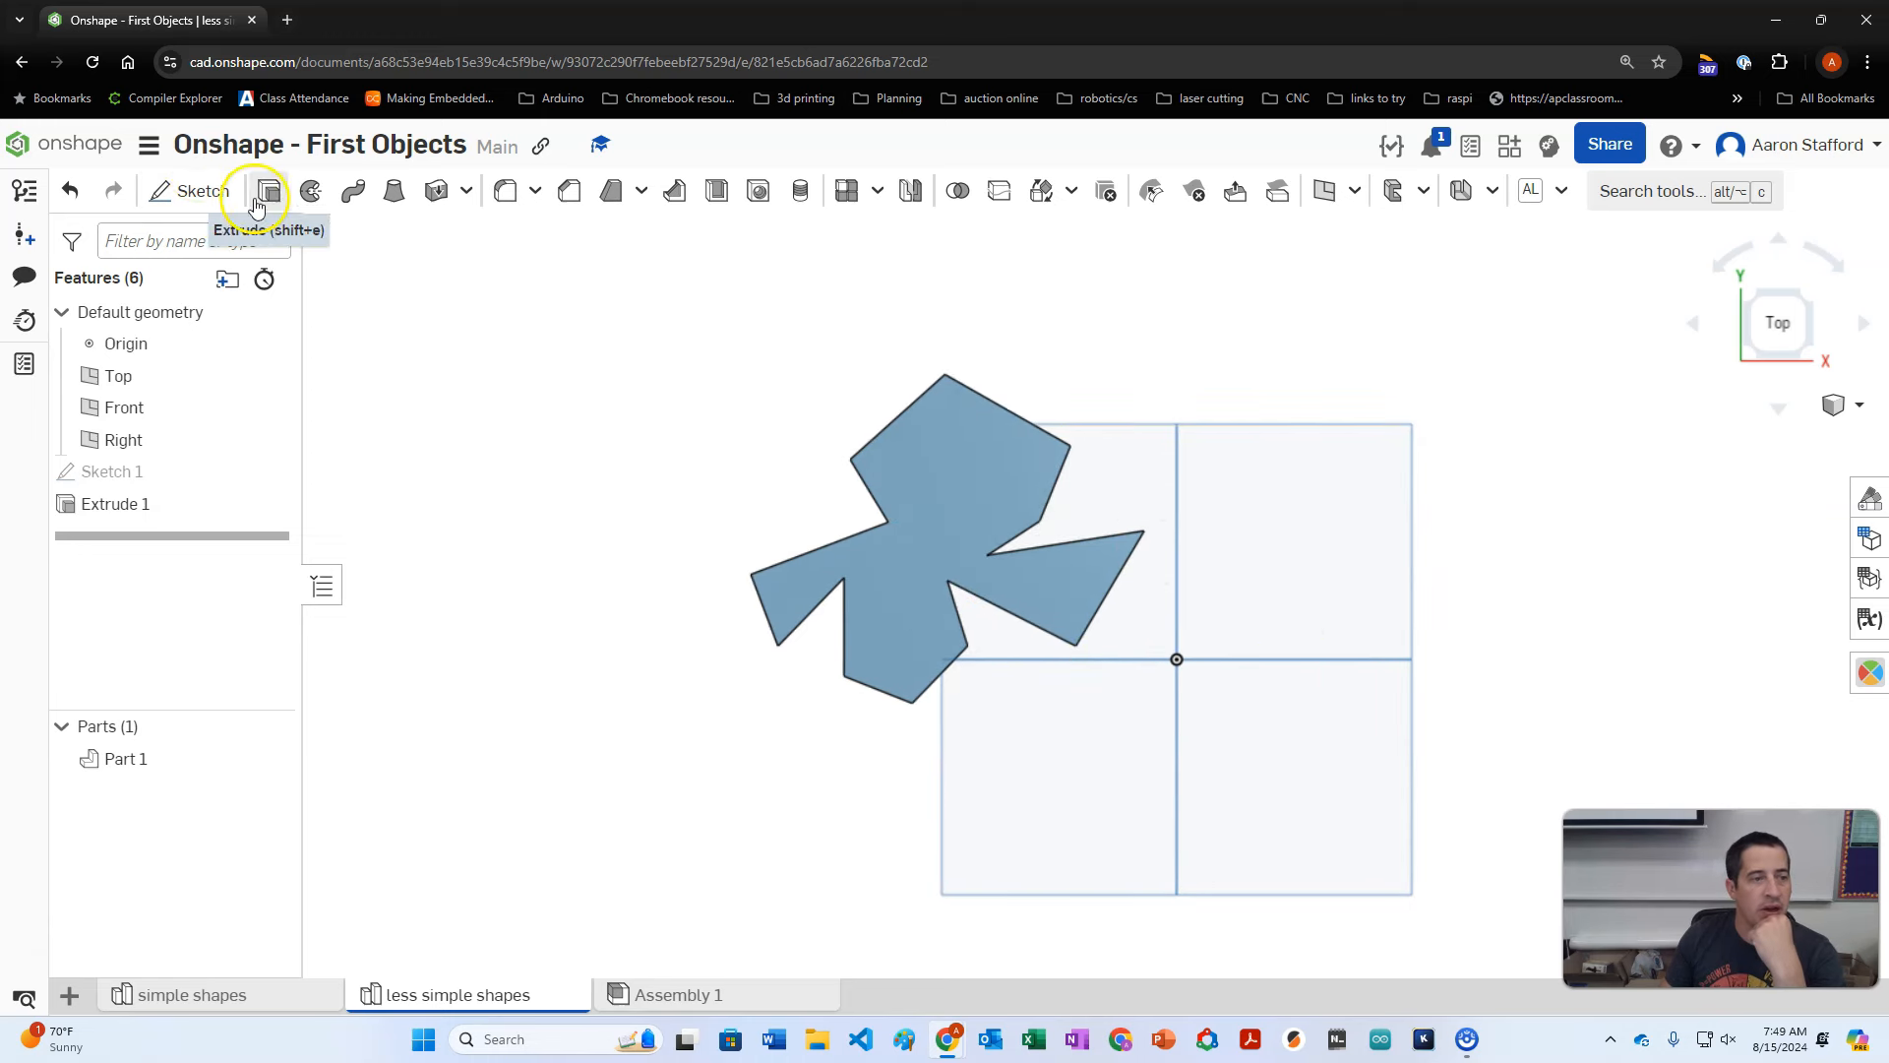
# Step: Start a new sketch on the Top plane and outline a large quadrilateral beside the solid, its far slanted side about 84 mm long
pyautogui.click(187, 191)
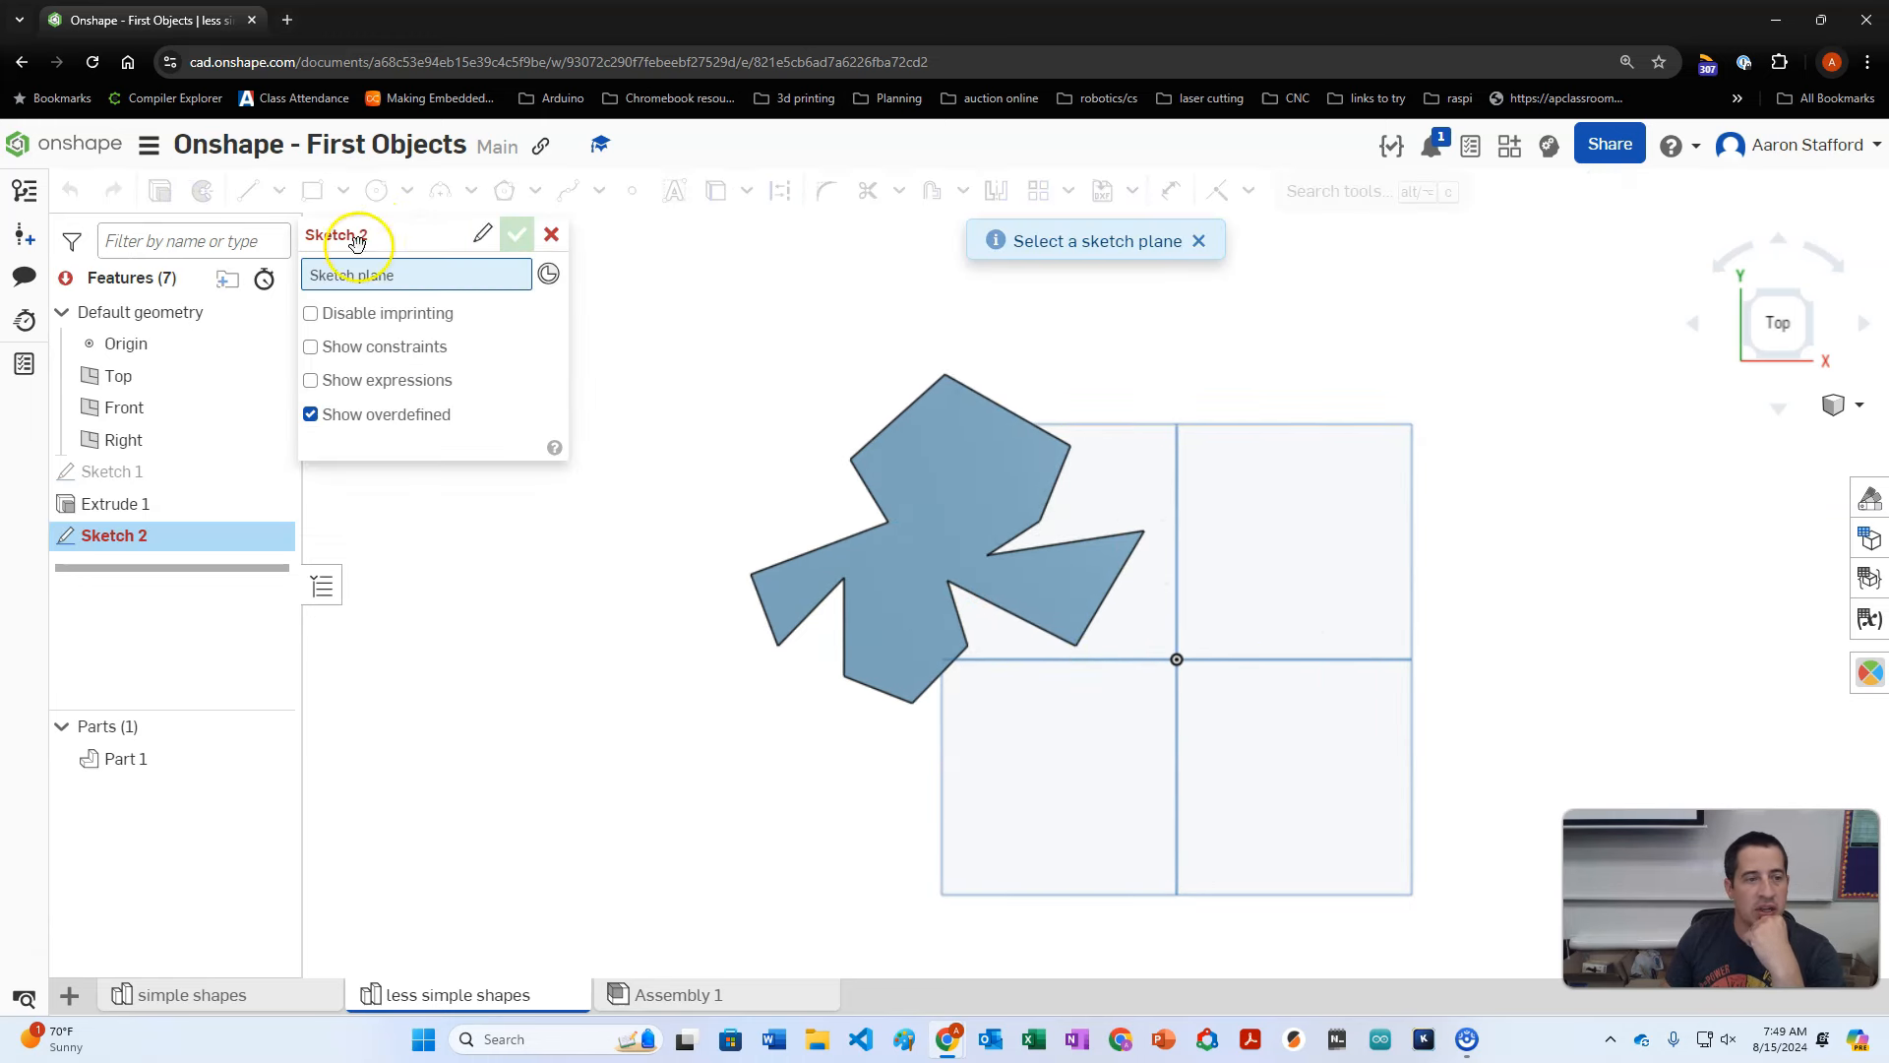
pyautogui.click(1257, 498)
pyautogui.click(247, 191)
pyautogui.click(1309, 478)
pyautogui.click(1299, 753)
pyautogui.click(1560, 707)
pyautogui.click(1502, 453)
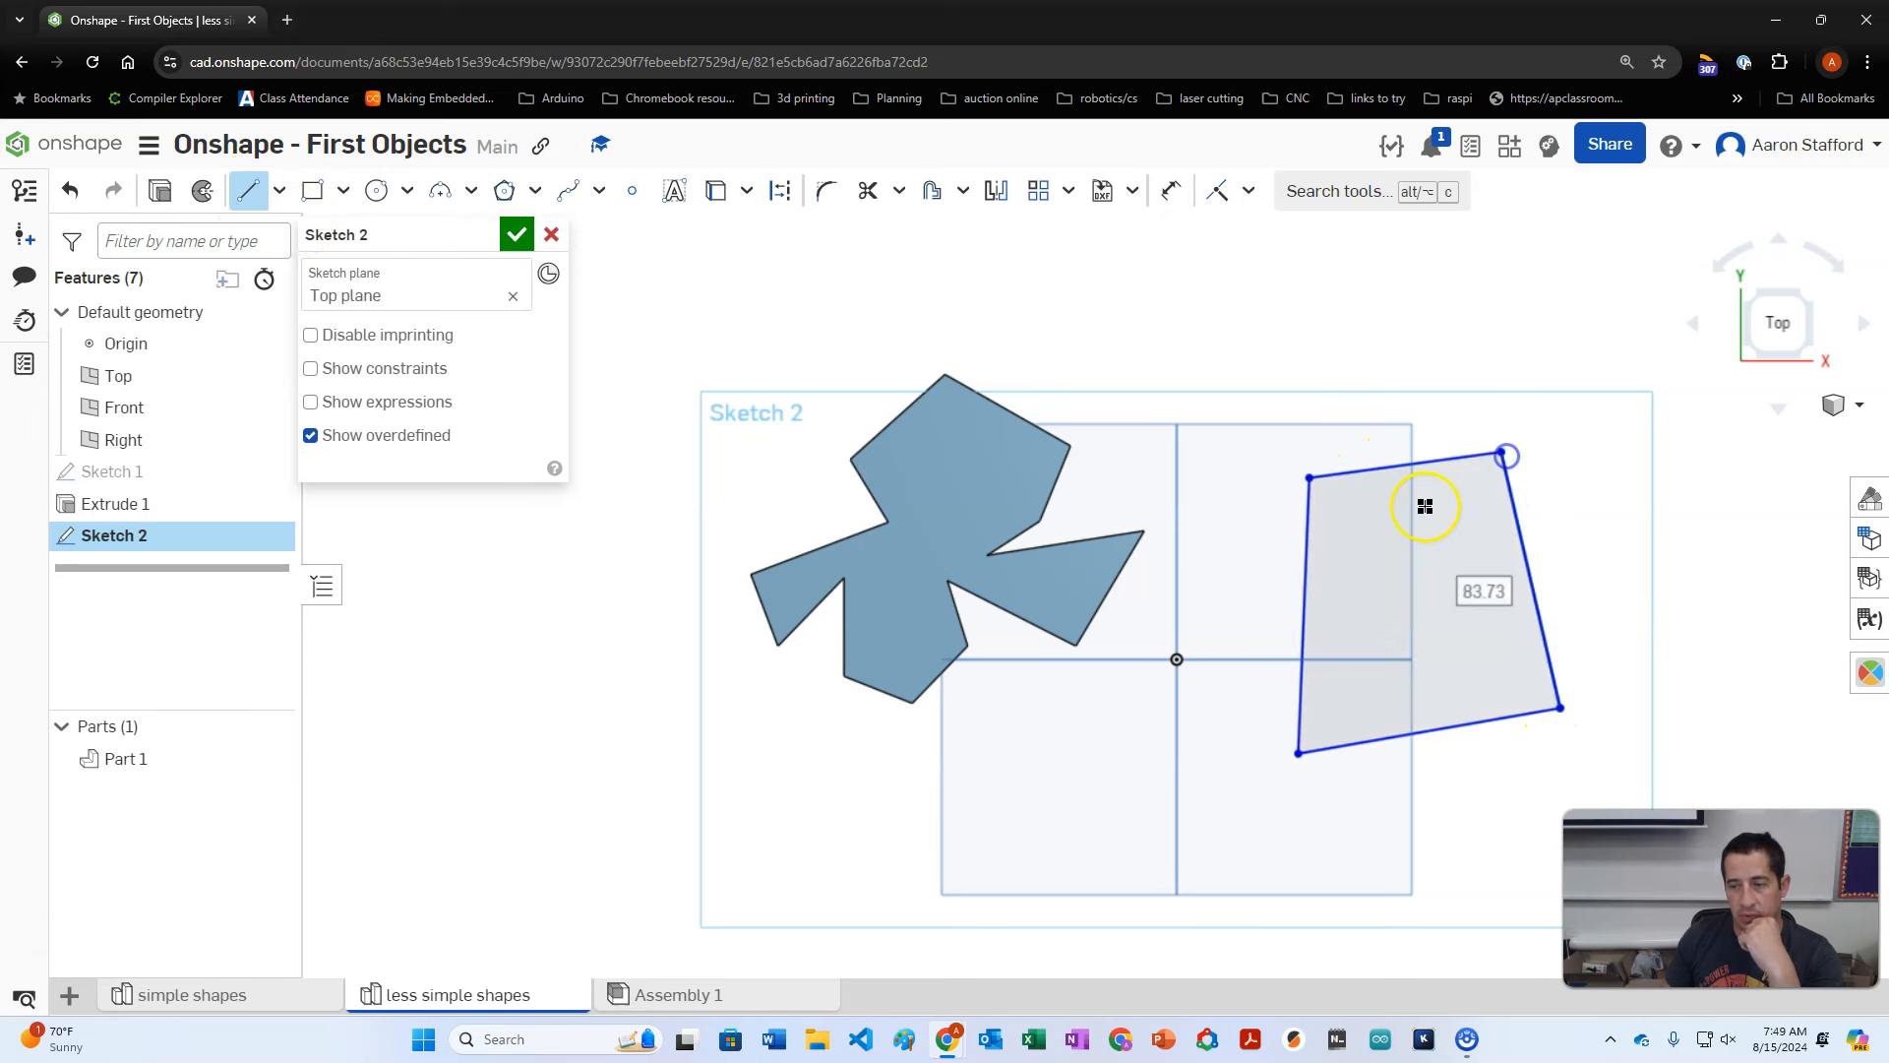
# Step: Sketch a narrow quadrilateral with a top edge about 23 mm long, overlapping the upper part of the large quadrilateral
pyautogui.click(1381, 409)
pyautogui.click(1361, 635)
pyautogui.click(1463, 621)
pyautogui.click(1452, 427)
pyautogui.click(1382, 413)
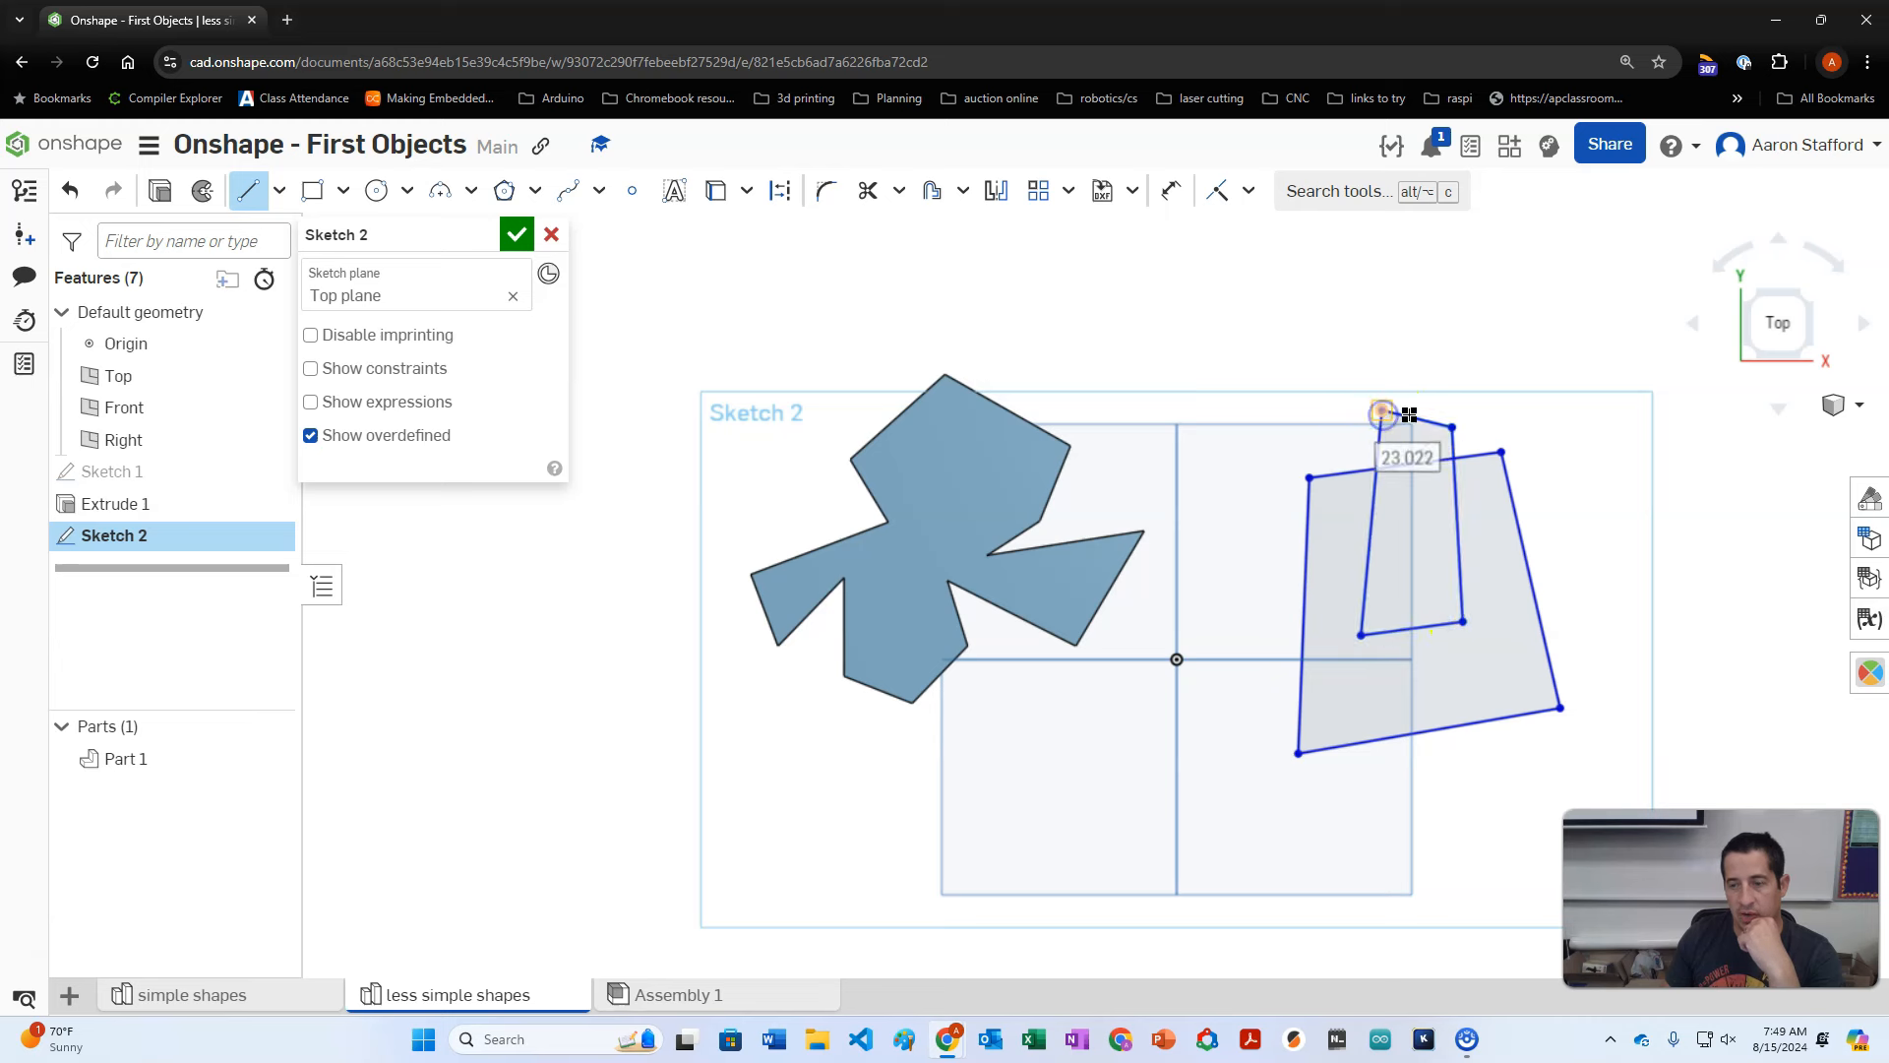
# Step: Sketch a separate line about 9 mm long above the shapes and a closed triangle crossing both quadrilaterals
pyautogui.click(1291, 328)
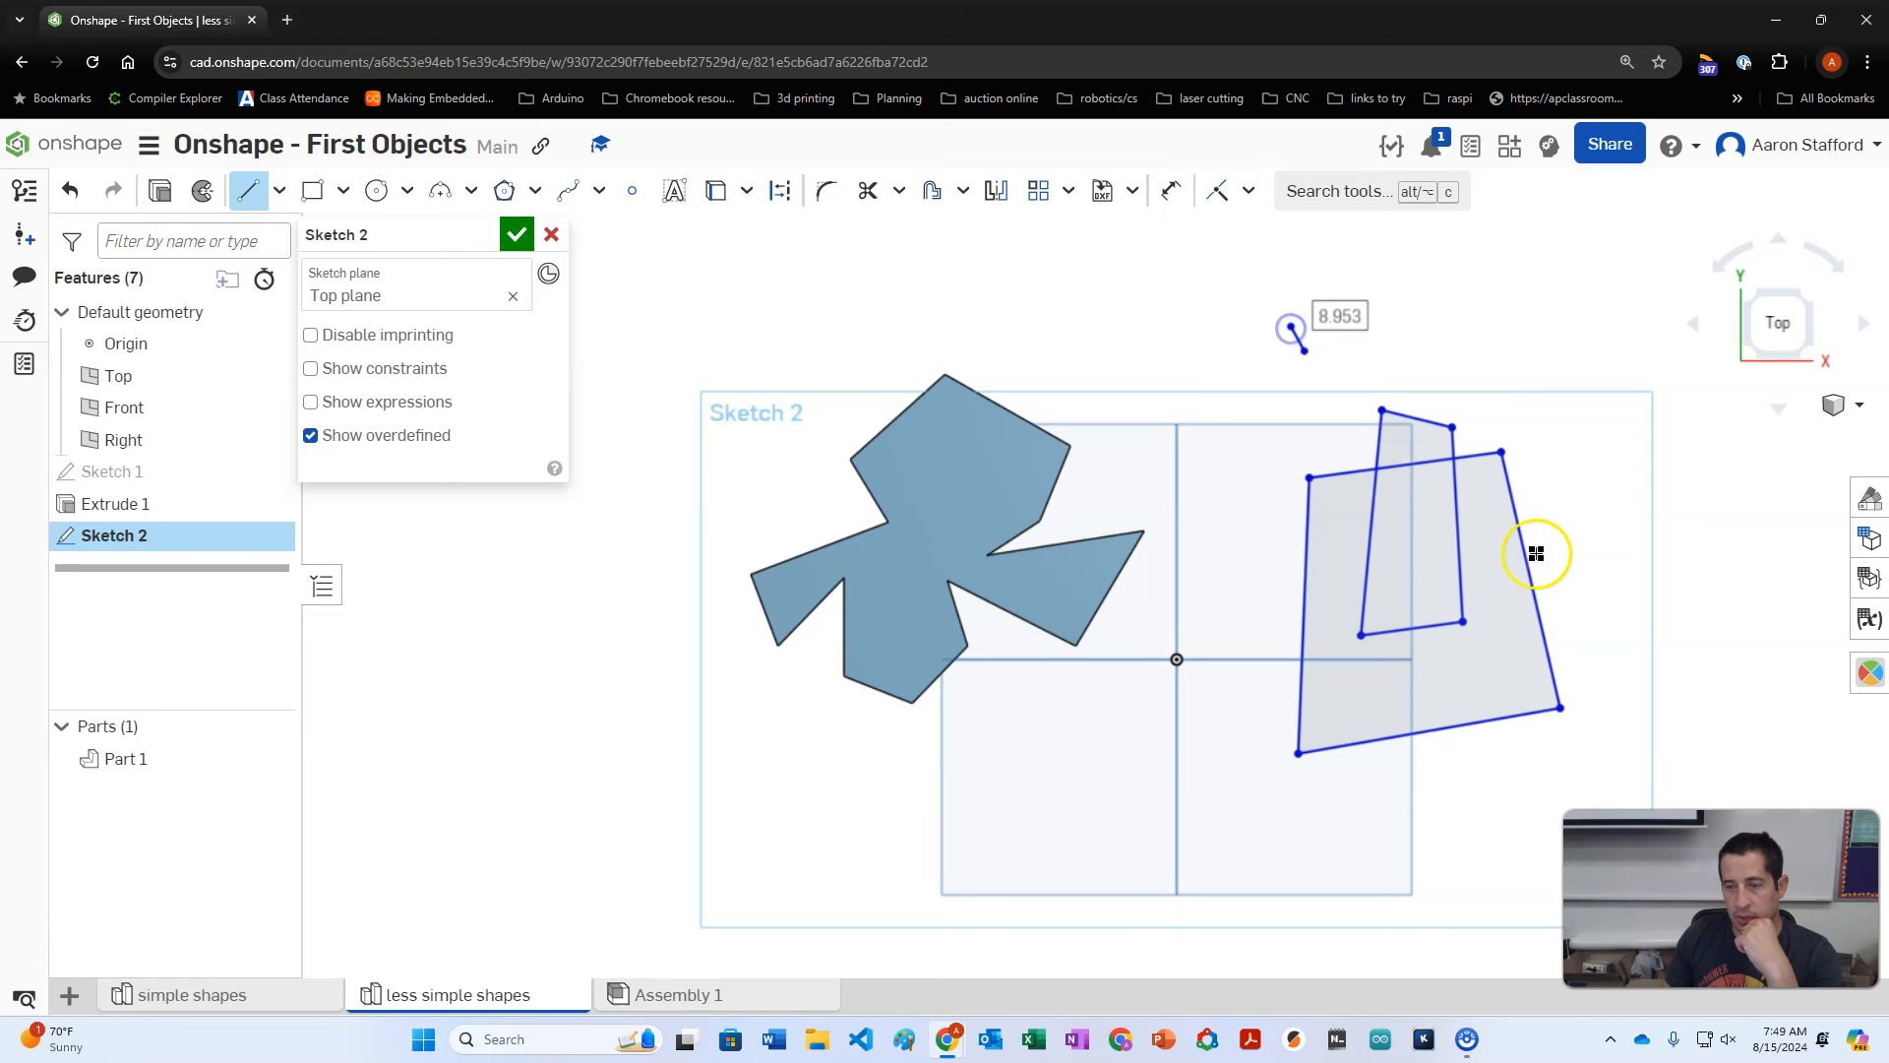
pyautogui.click(1320, 391)
pyautogui.click(1619, 601)
pyautogui.click(1628, 454)
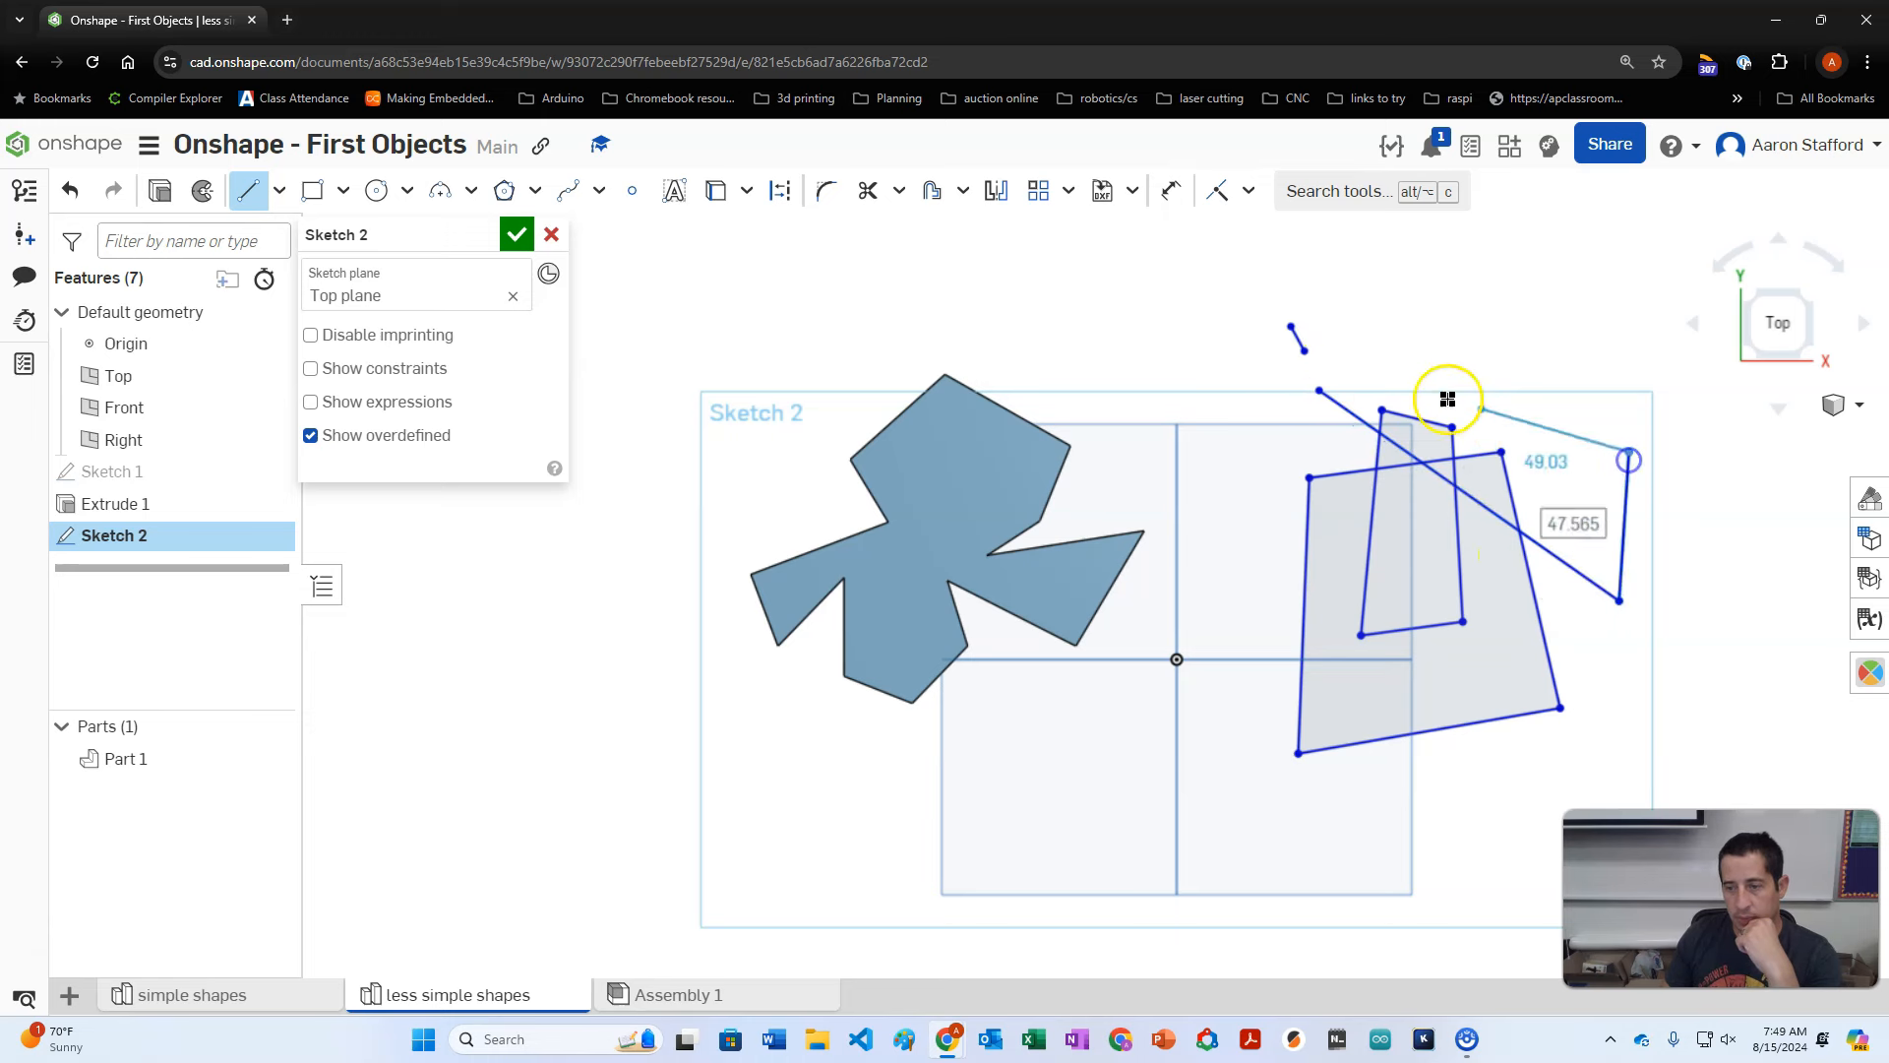
pyautogui.click(1320, 392)
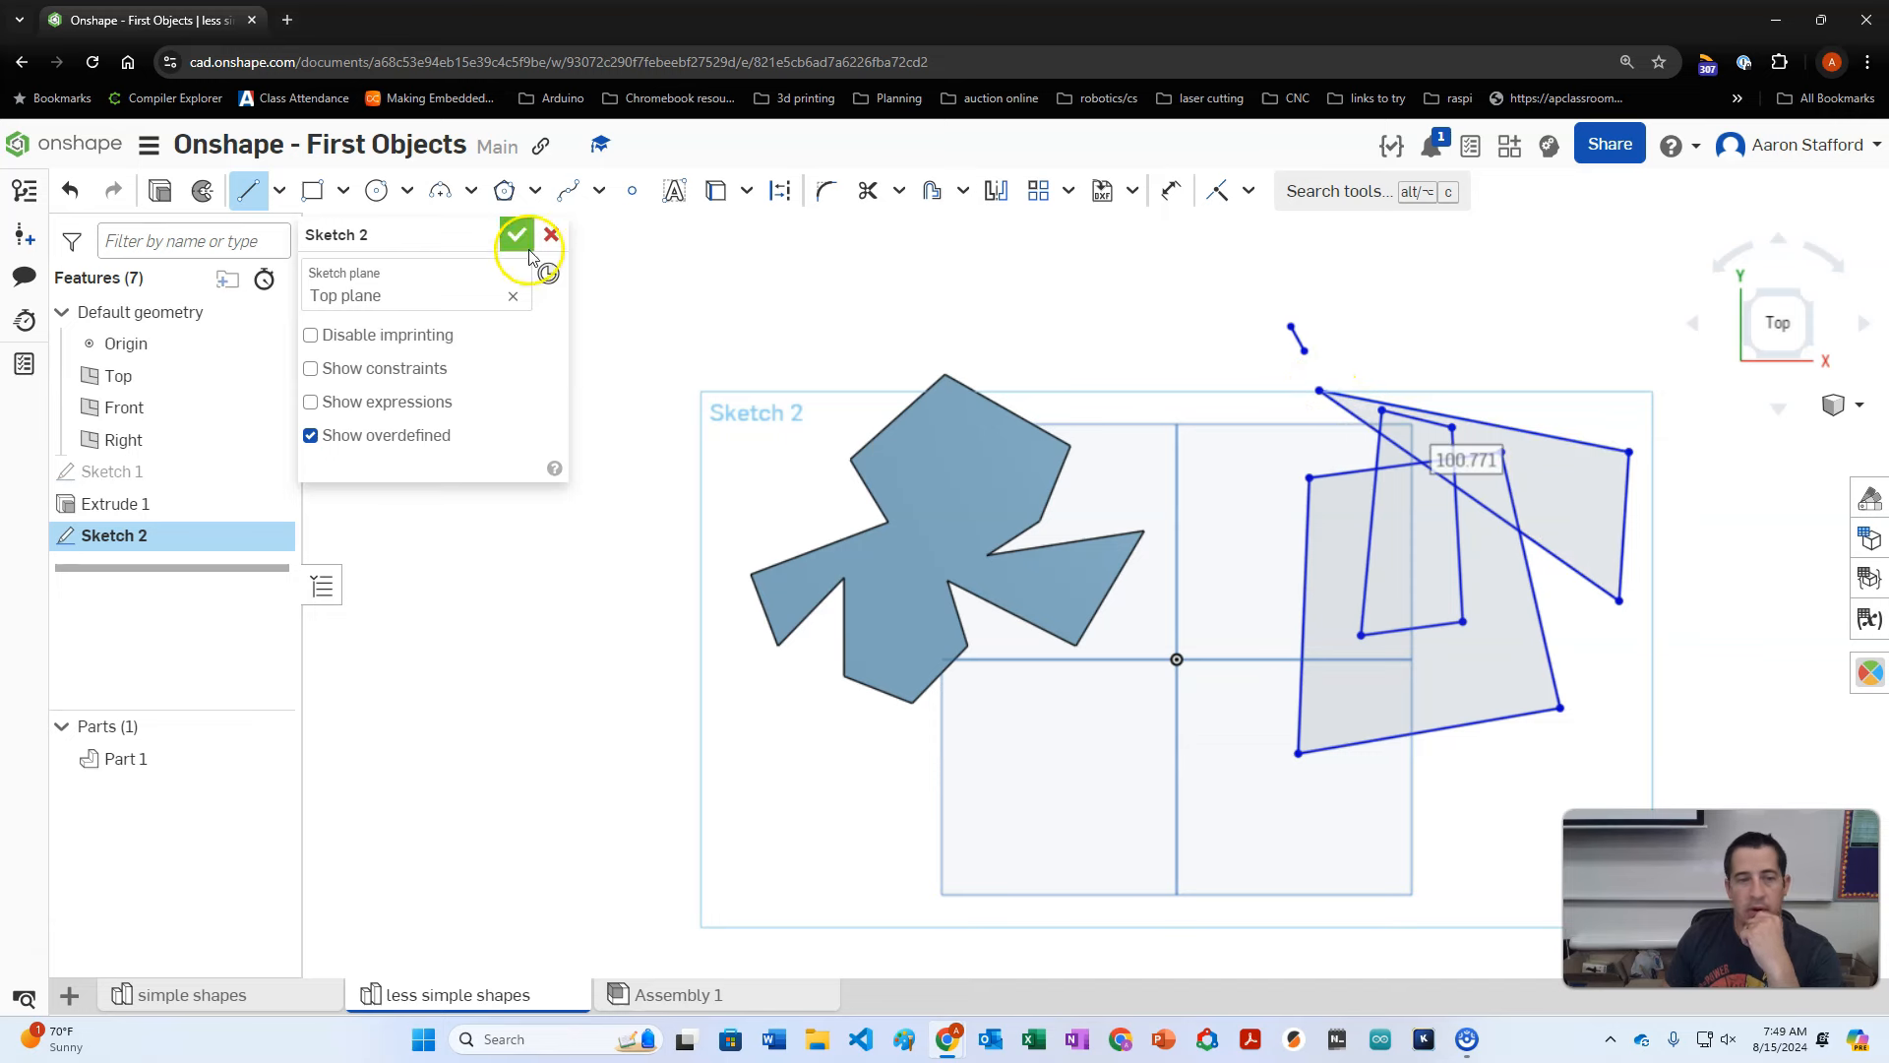
# Step: Begin a 25 mm extrusion of the overlapping shapes' sketch and clear its automatically selected faces
pyautogui.click(154, 192)
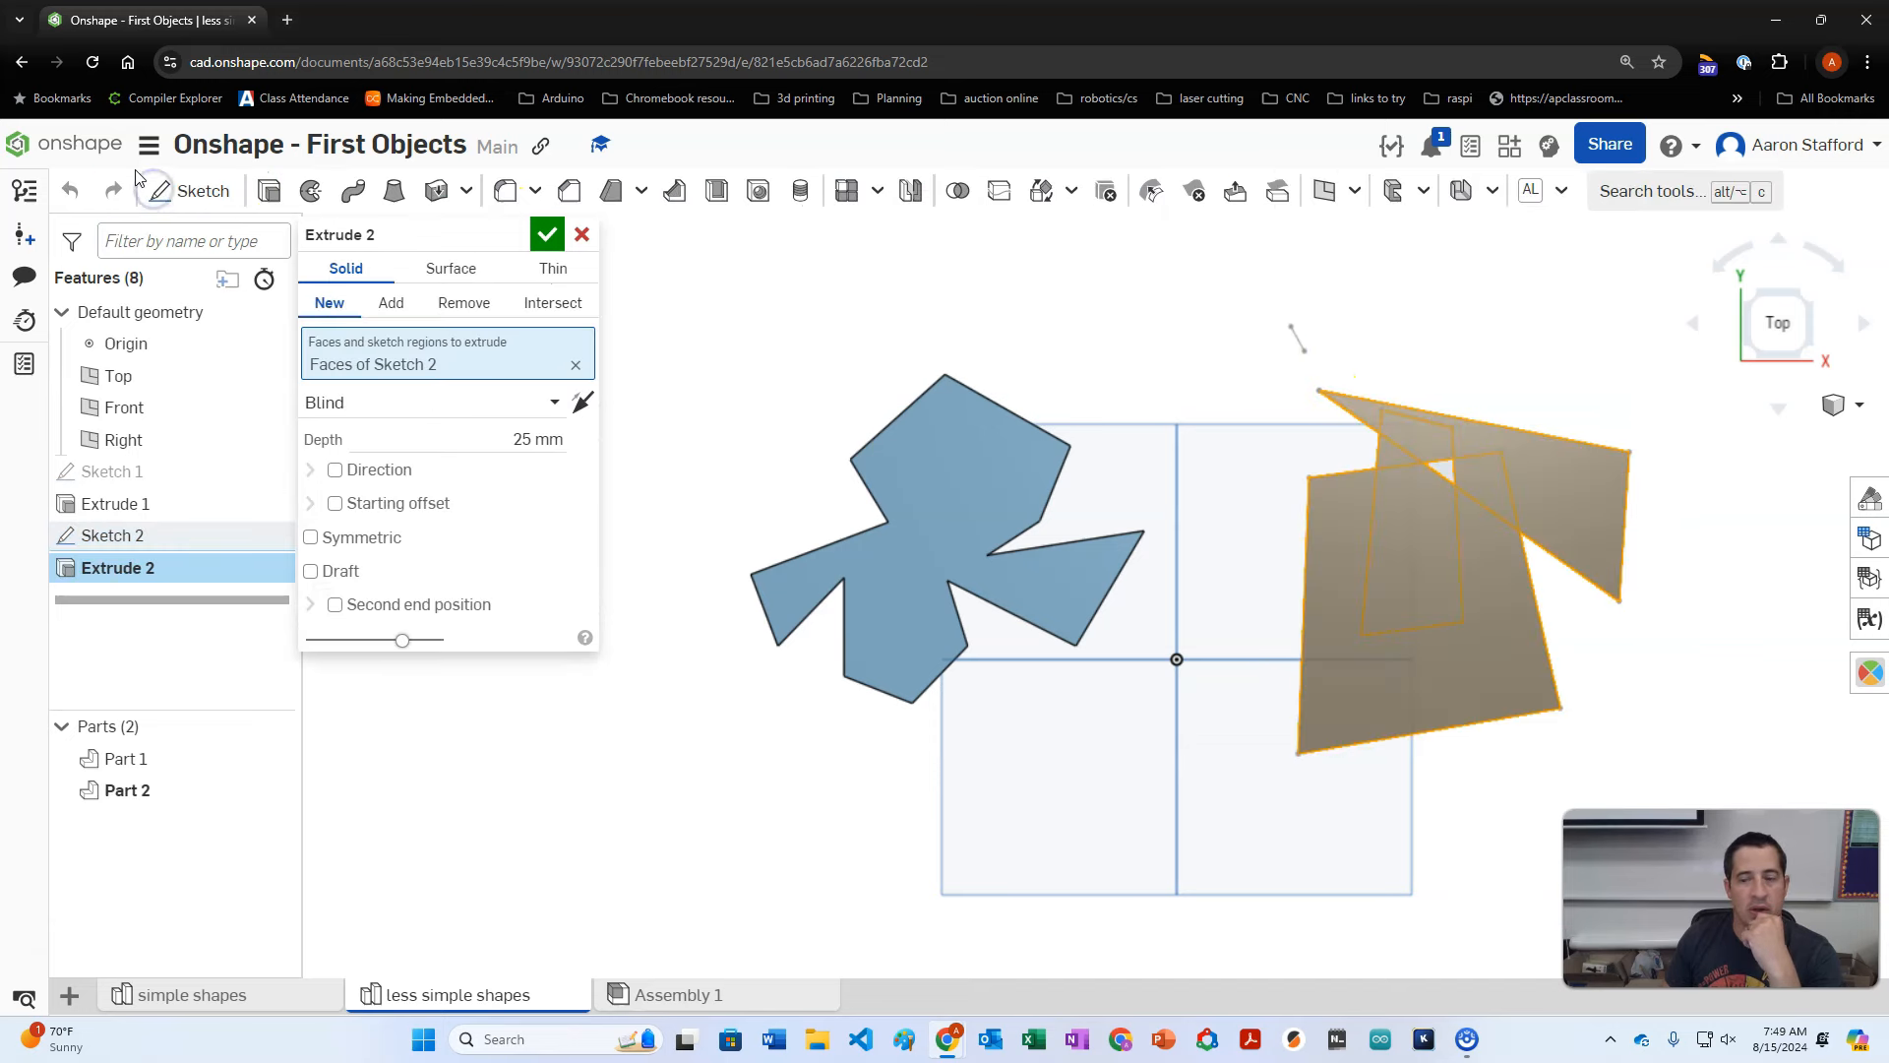
pyautogui.hotkey('shift', '7')
pyautogui.hotkey('shift', '5')
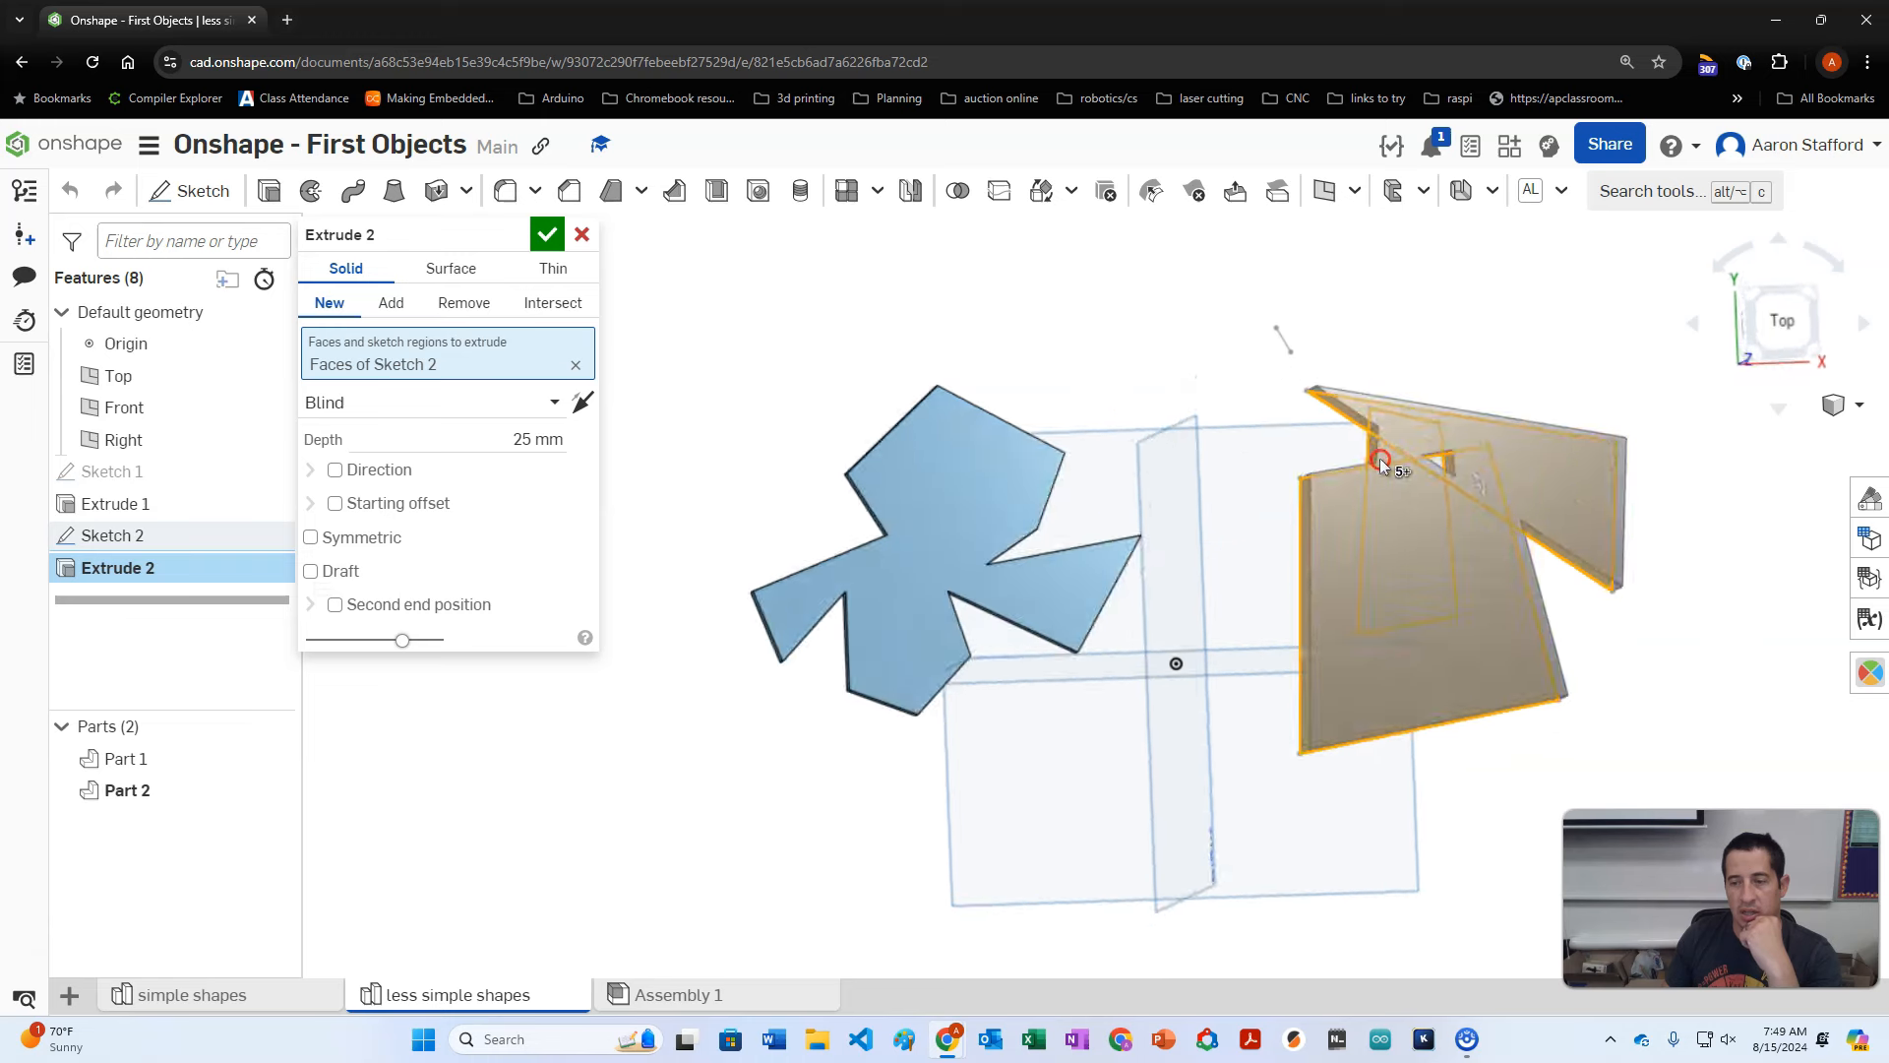
pyautogui.click(576, 370)
# Step: Pick individual regions of the overlapping shapes, leaving out the narrow quadrilateral's upper end, and extrude them 25 mm as a new solid
pyautogui.click(1527, 492)
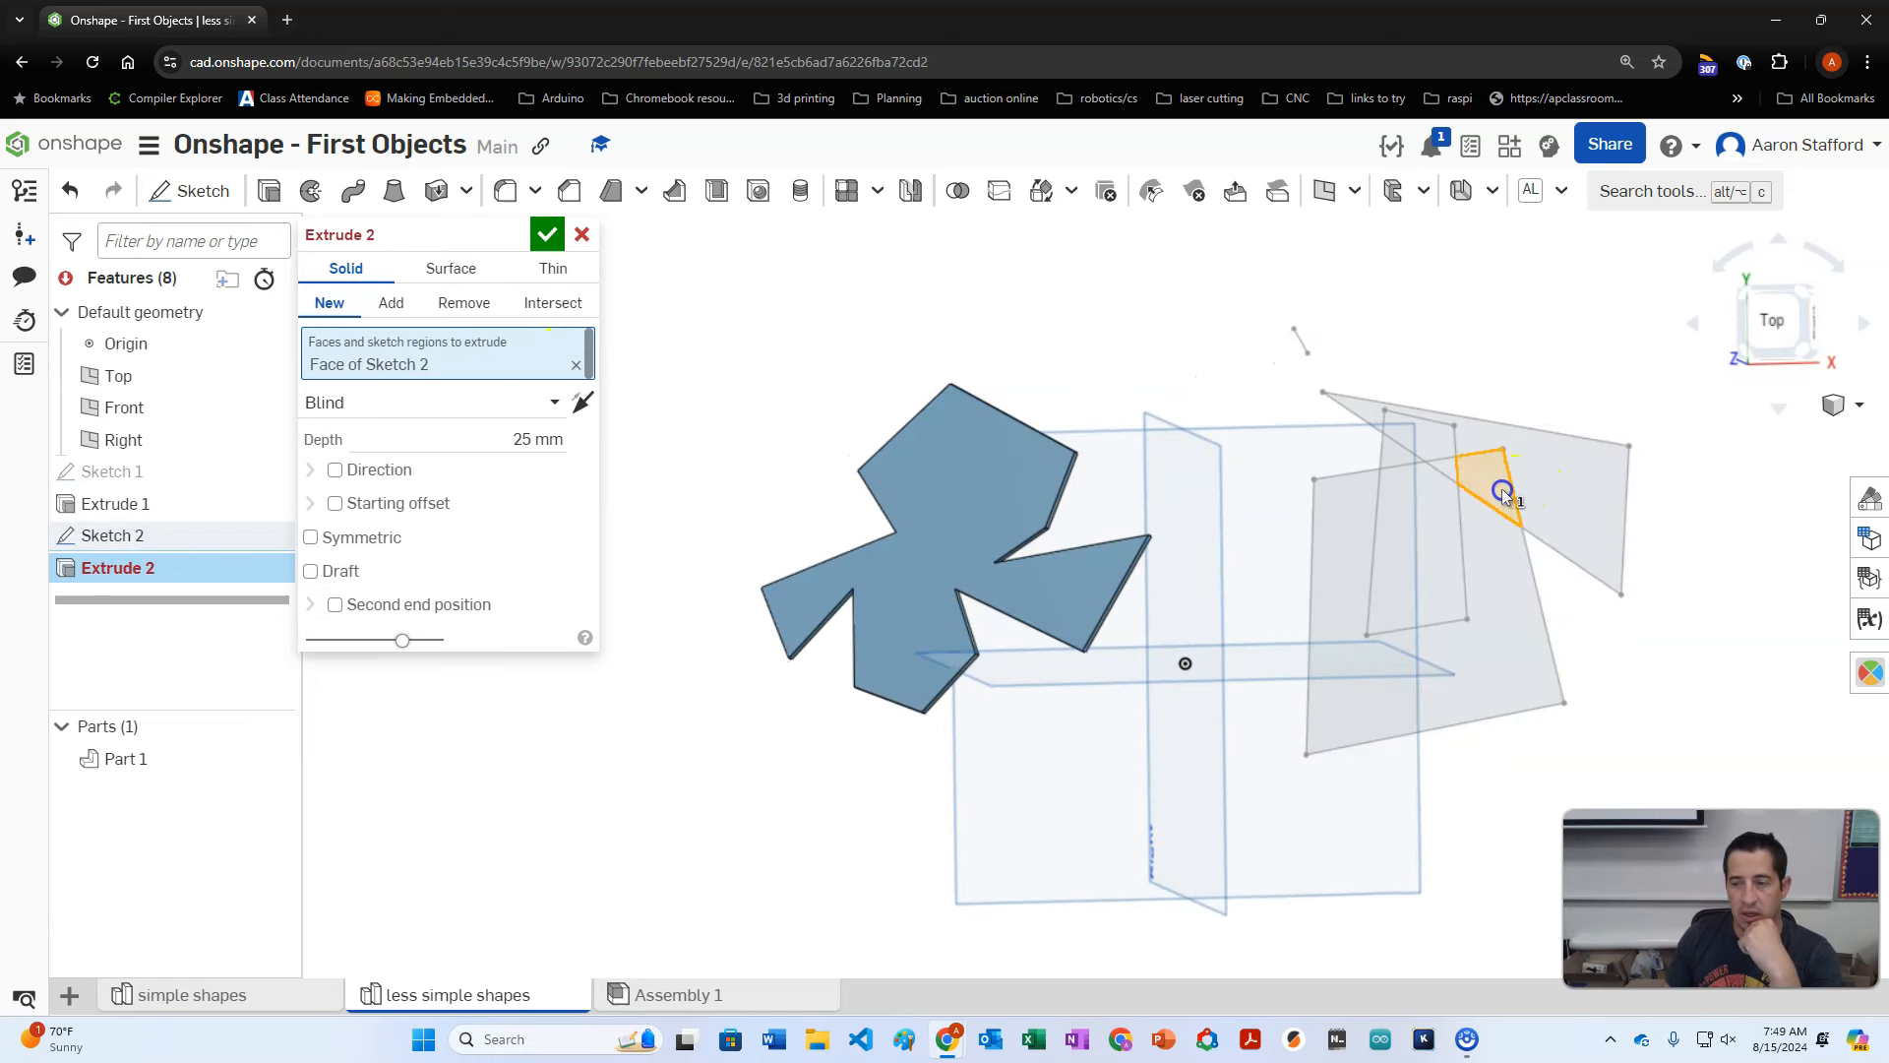
pyautogui.click(1372, 510)
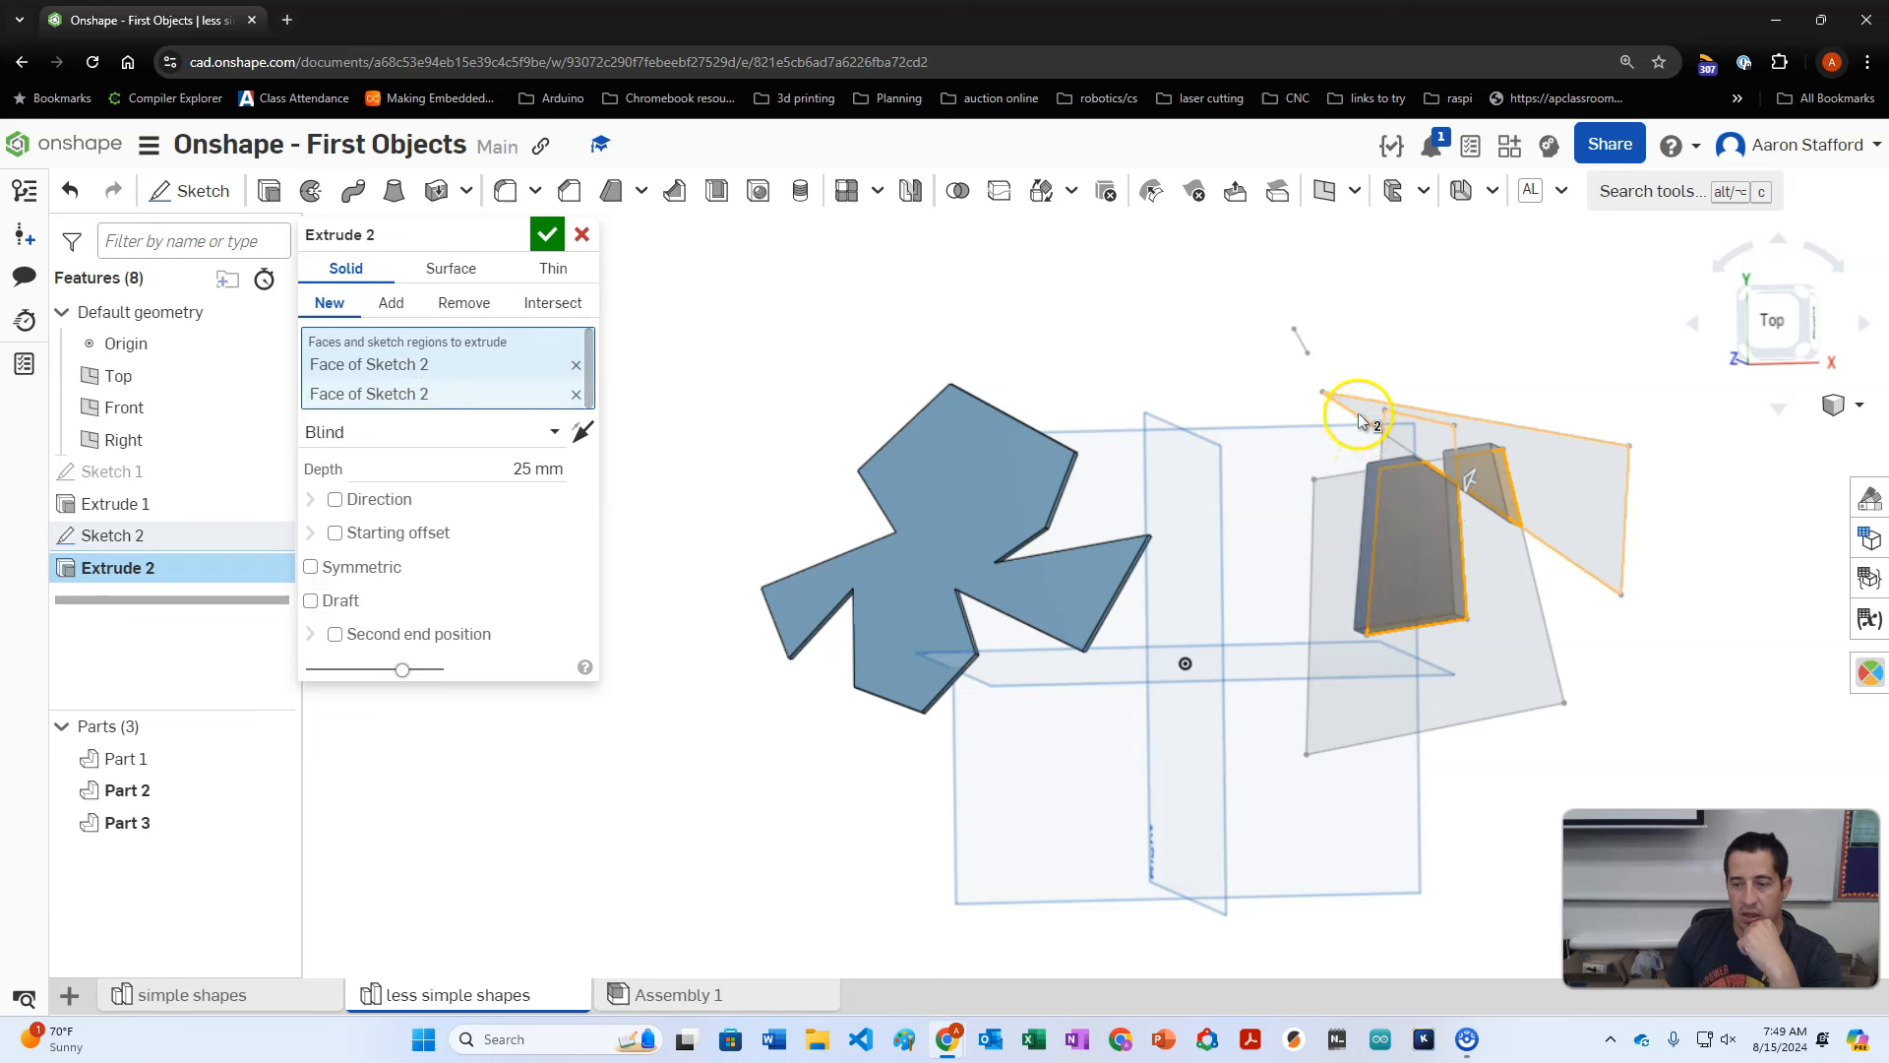
pyautogui.click(1464, 482)
pyautogui.moveTo(1522, 627); pyautogui.dragTo(1549, 649, button='right')
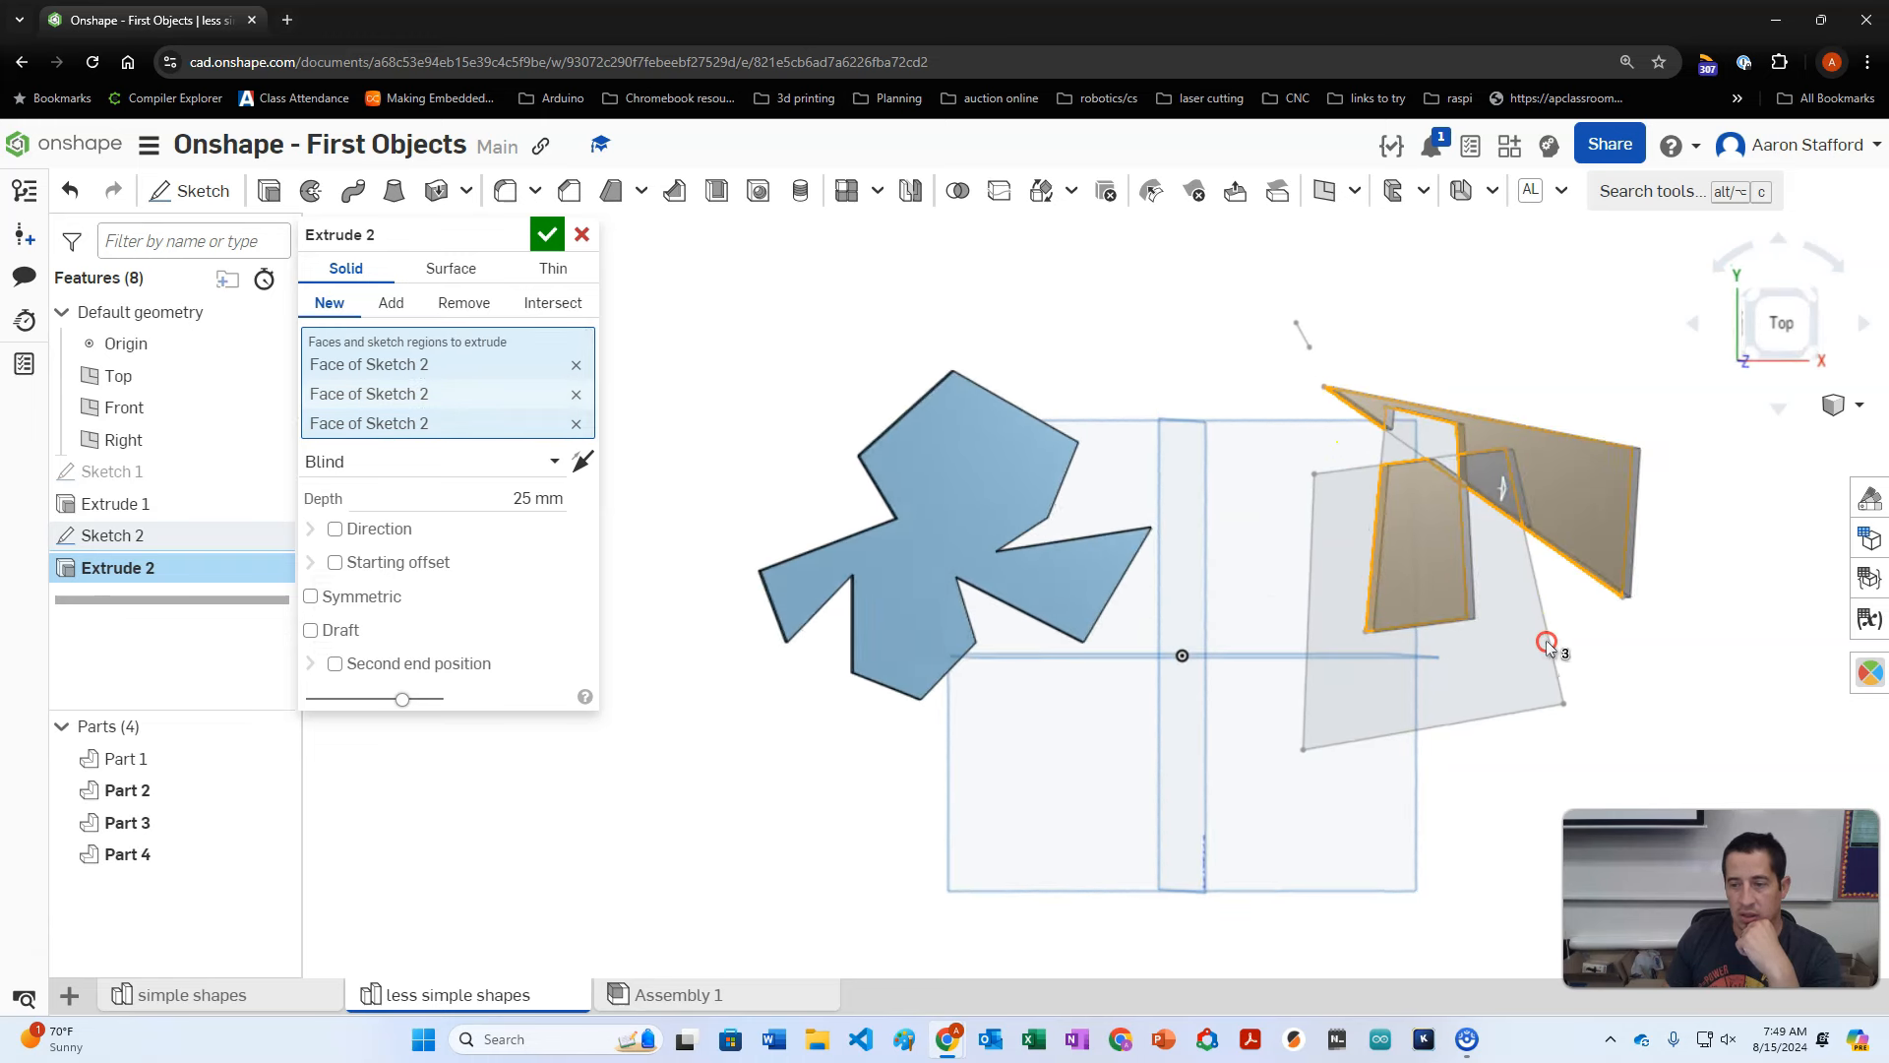
pyautogui.click(1381, 445)
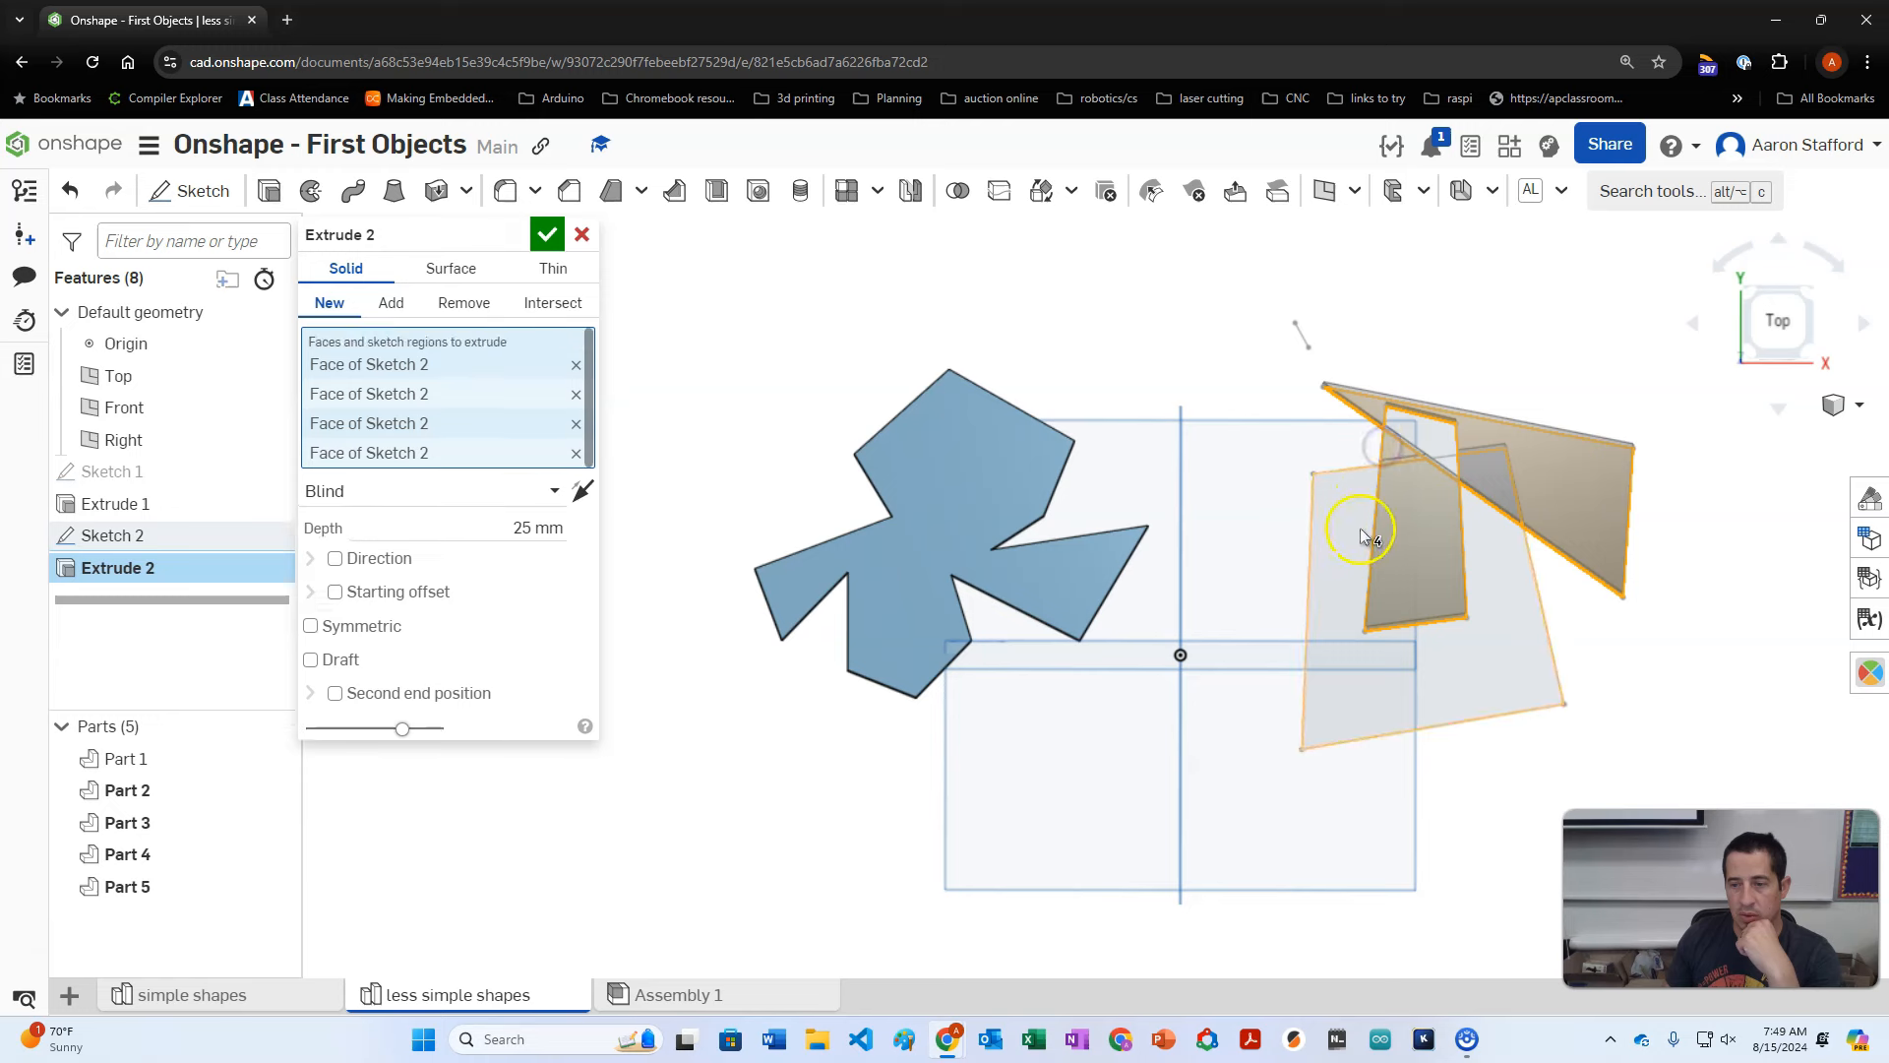
pyautogui.moveTo(1502, 658)
pyautogui.mouseDown(button='right')
pyautogui.moveTo(1519, 665)
pyautogui.moveTo(1486, 635)
pyautogui.moveTo(1503, 657)
pyautogui.mouseUp(button='right')
pyautogui.click(1466, 576)
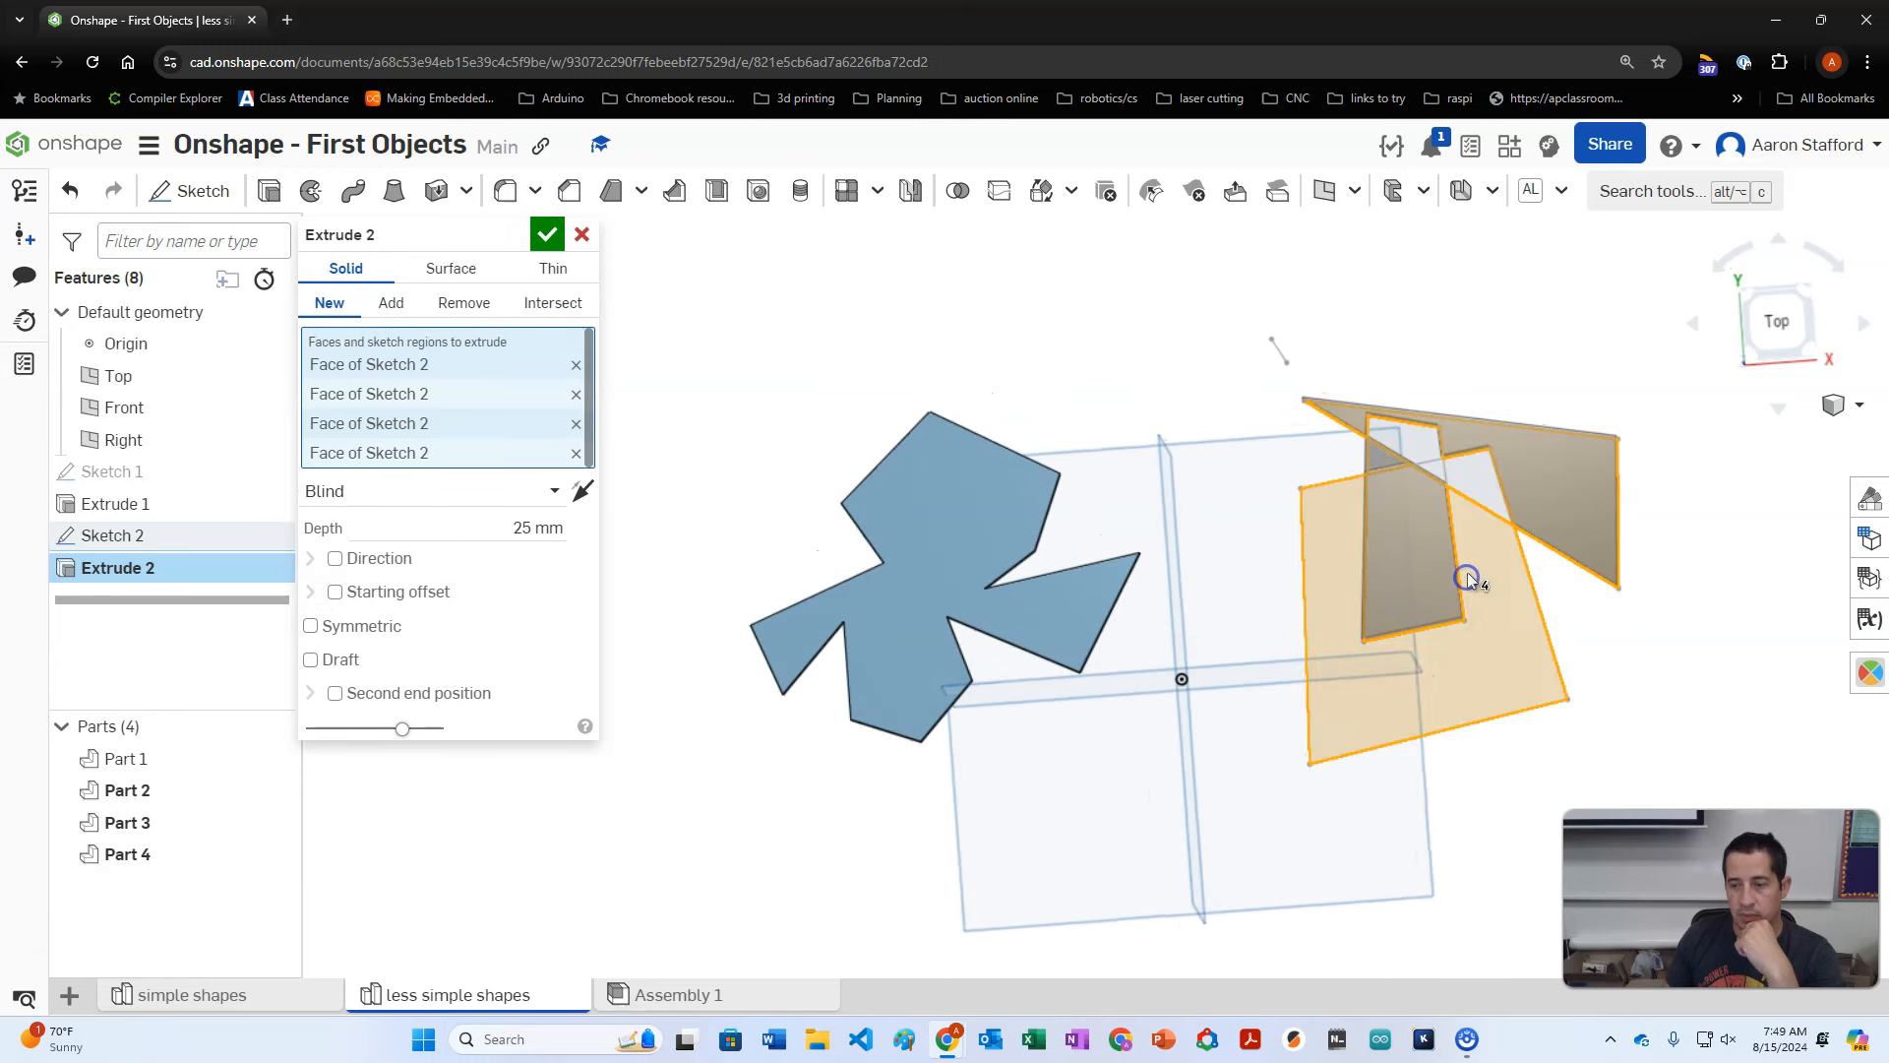
pyautogui.click(1481, 482)
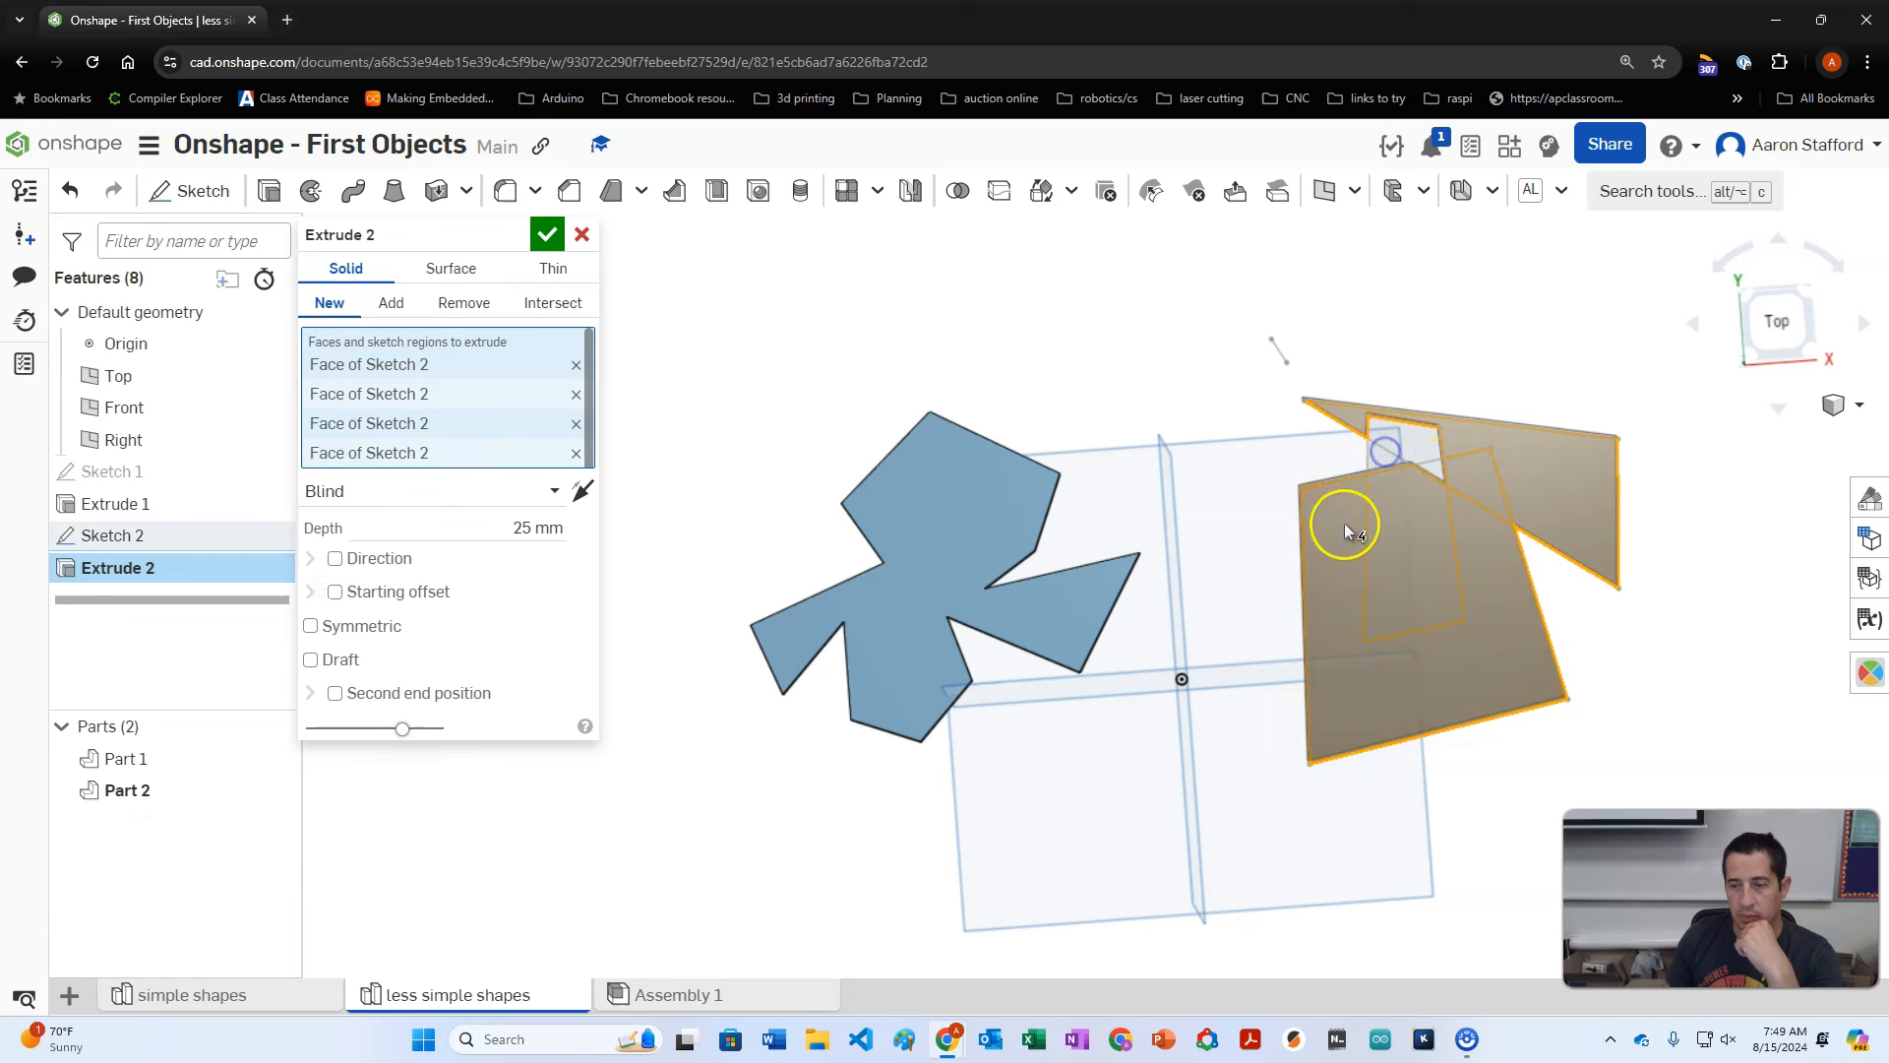
pyautogui.click(547, 236)
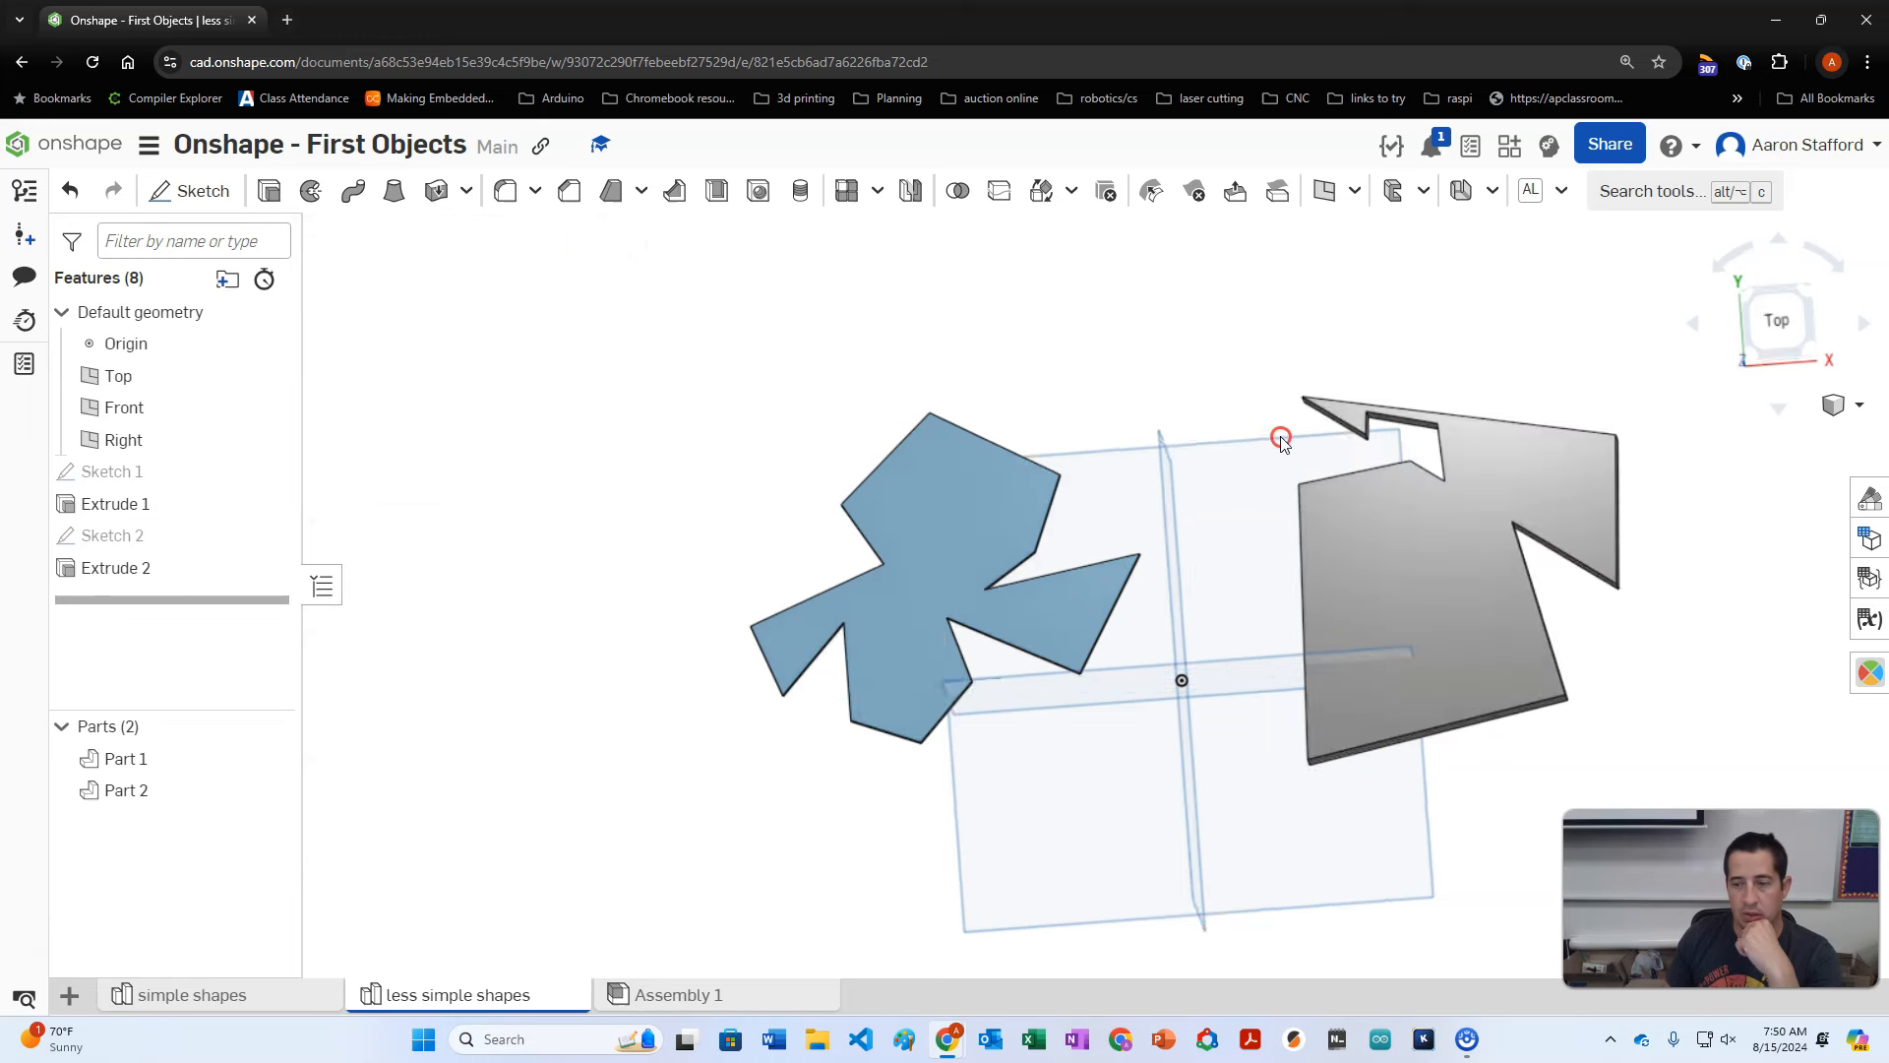
pyautogui.moveTo(1282, 434); pyautogui.dragTo(1285, 461, button='right')
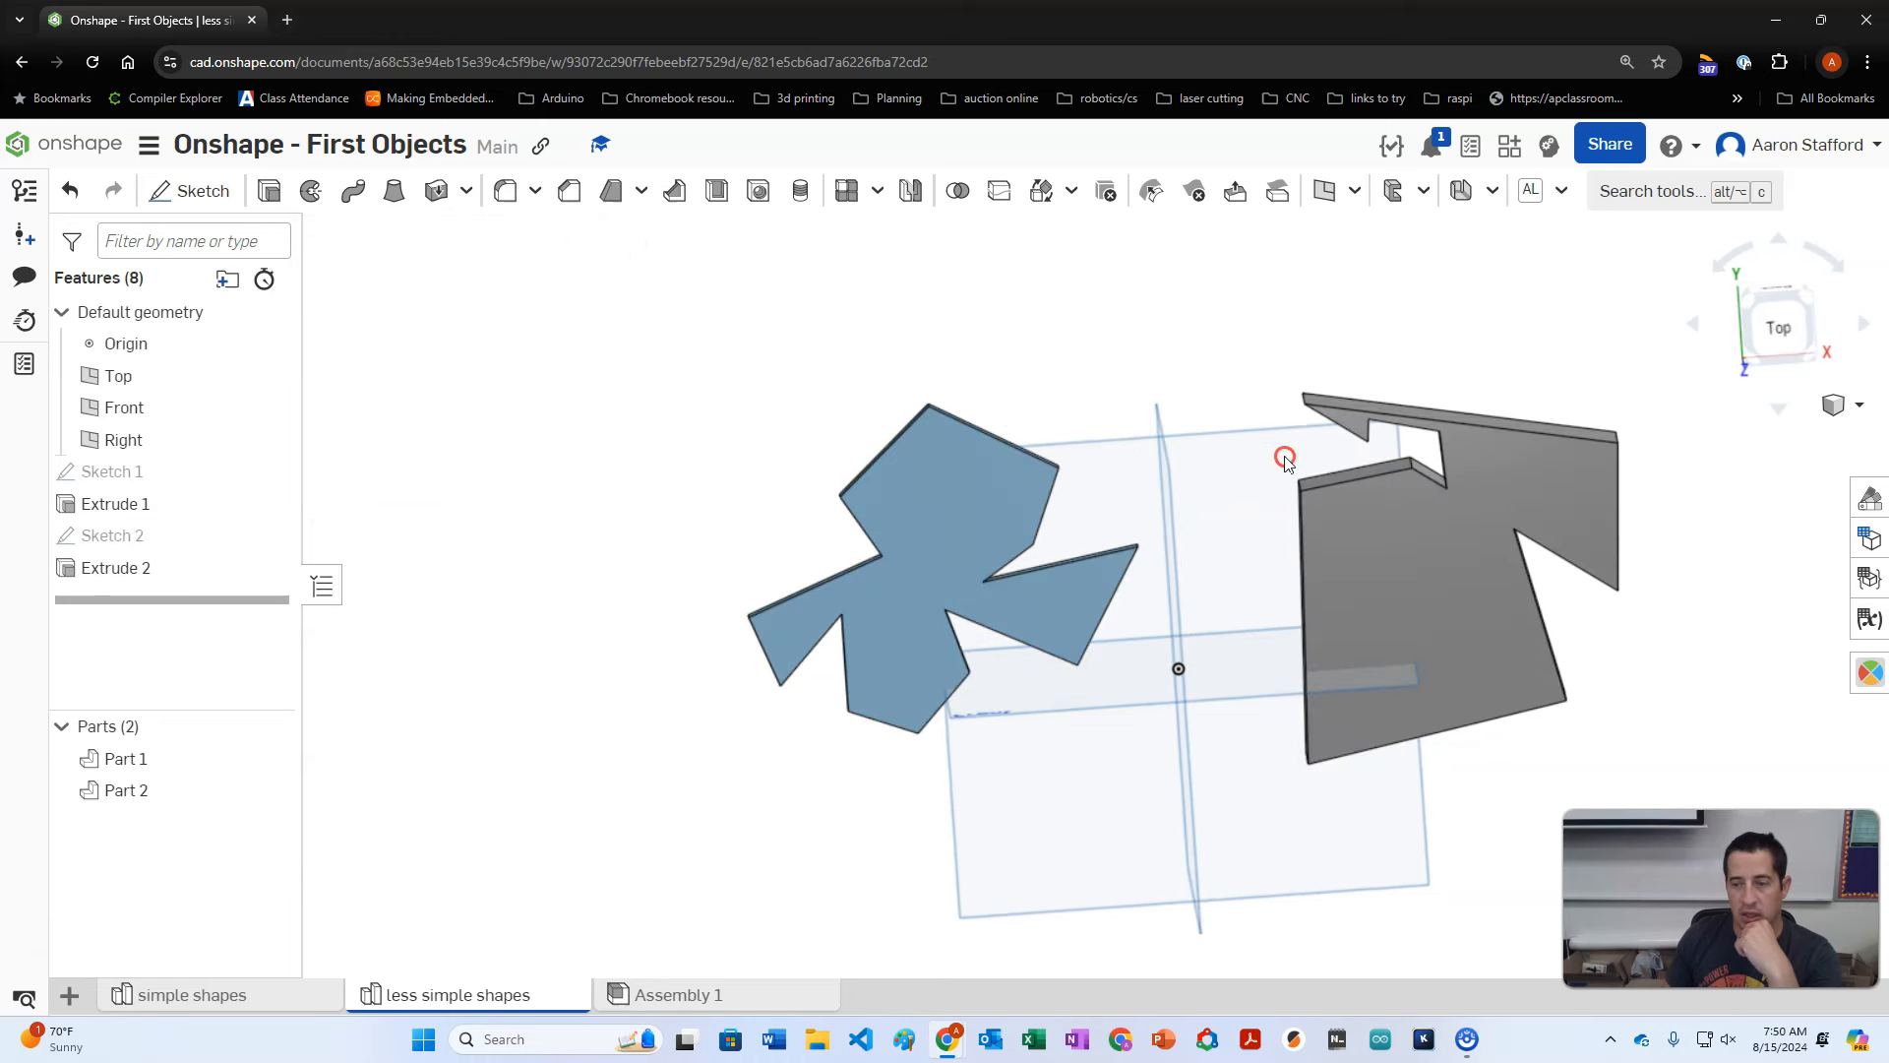
pyautogui.doubleClick(91, 538)
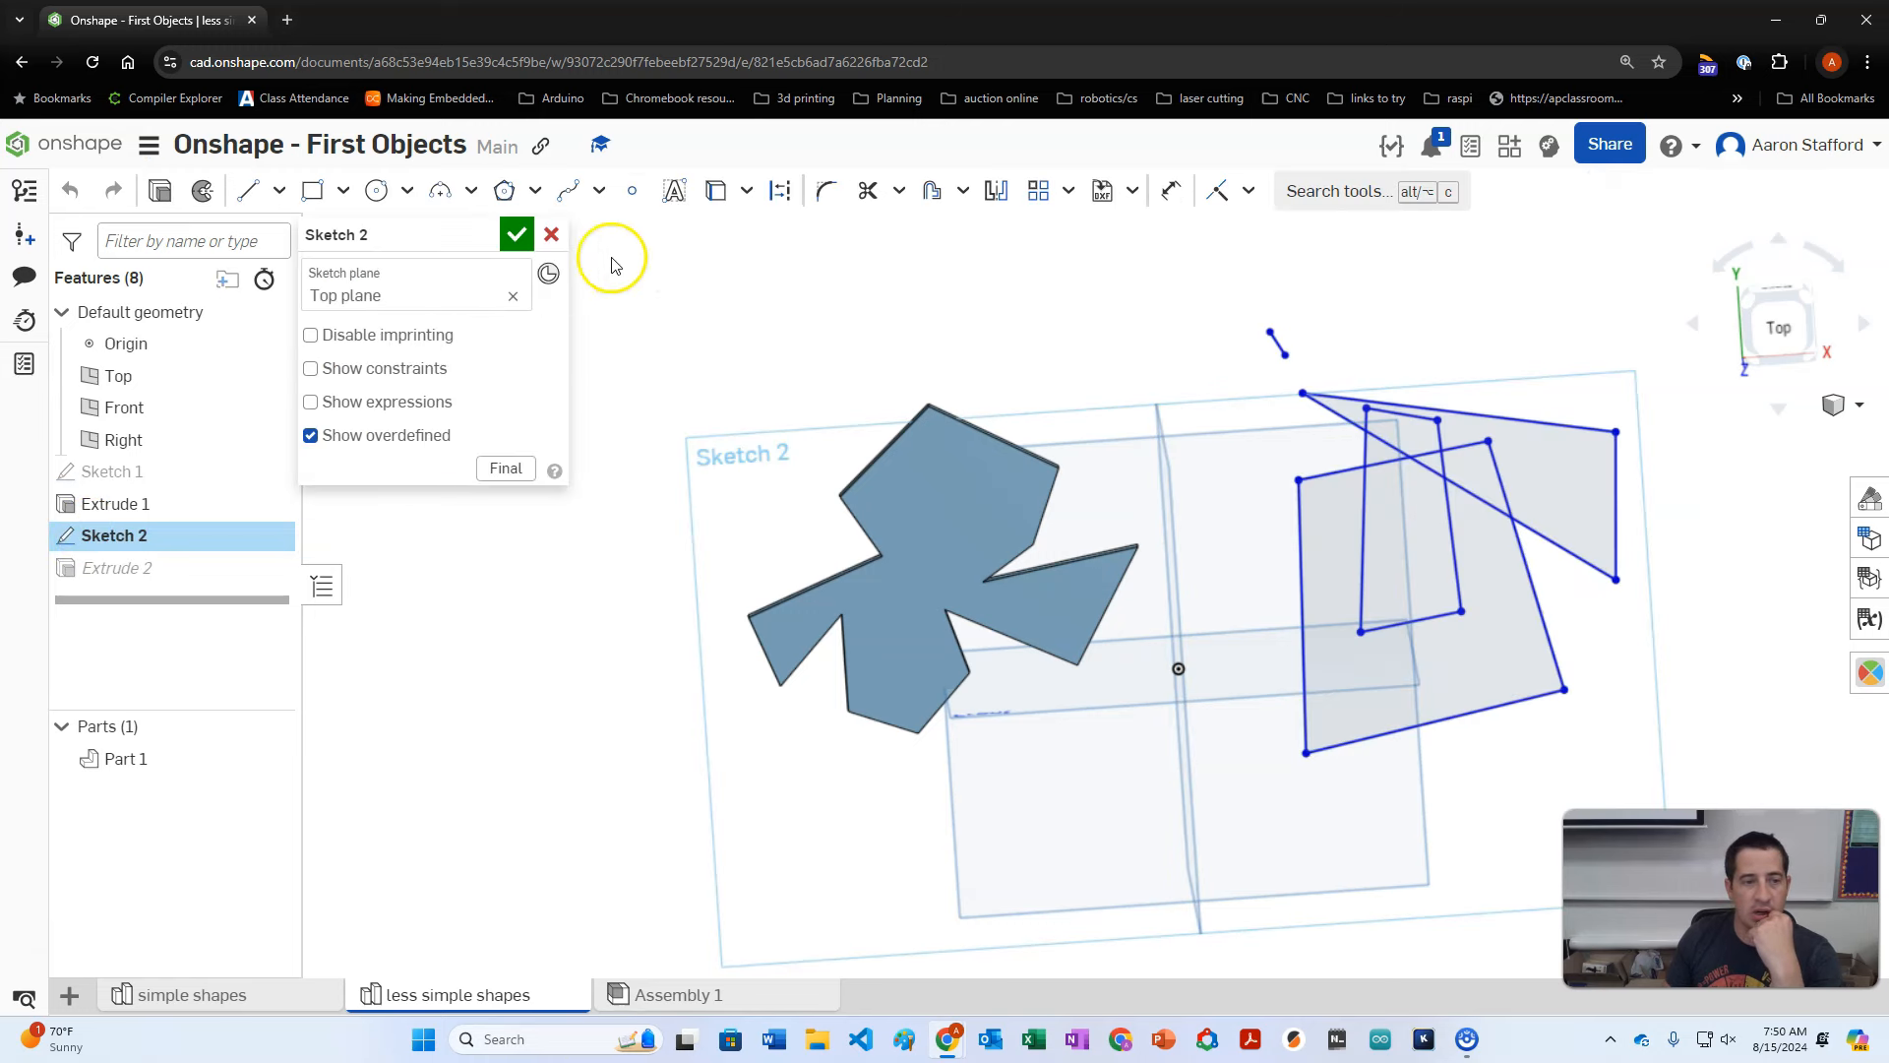
pyautogui.click(553, 246)
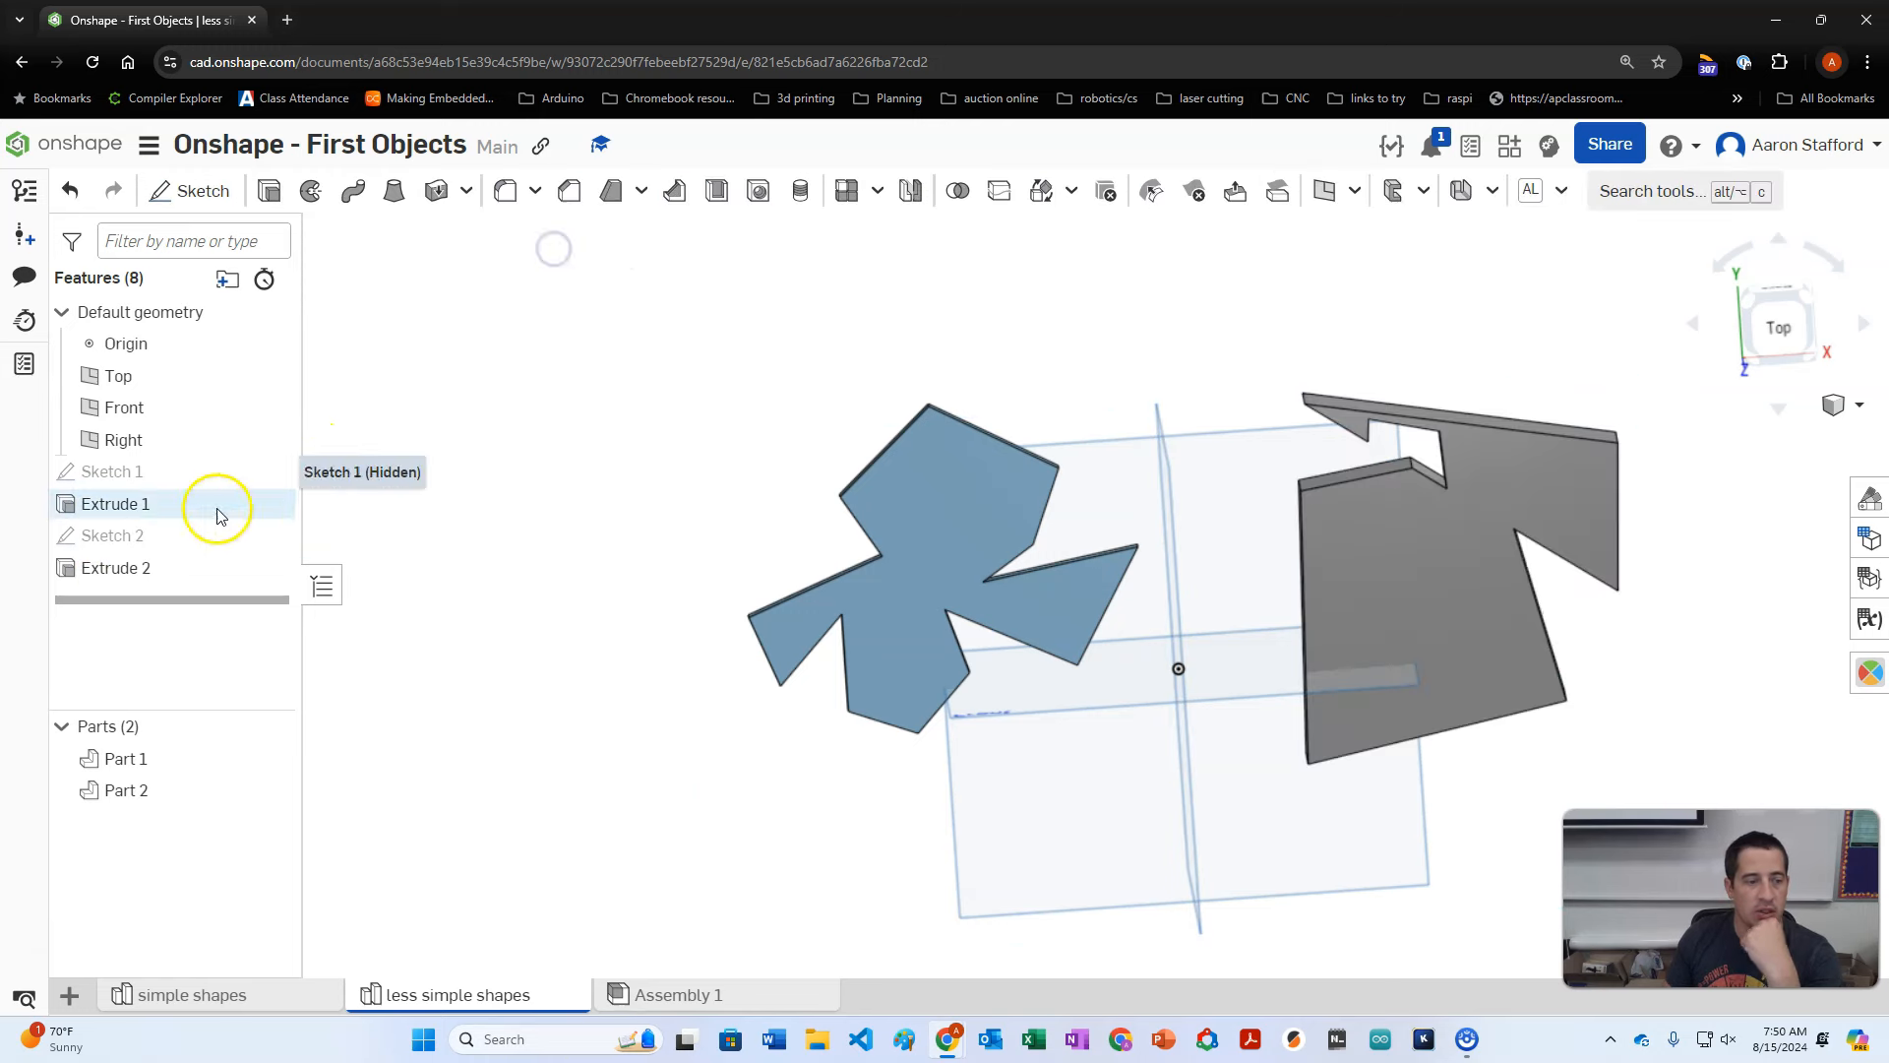
# Step: Reopen the second extrusion for editing and clear all of its selected sketch faces
pyautogui.doubleClick(177, 567)
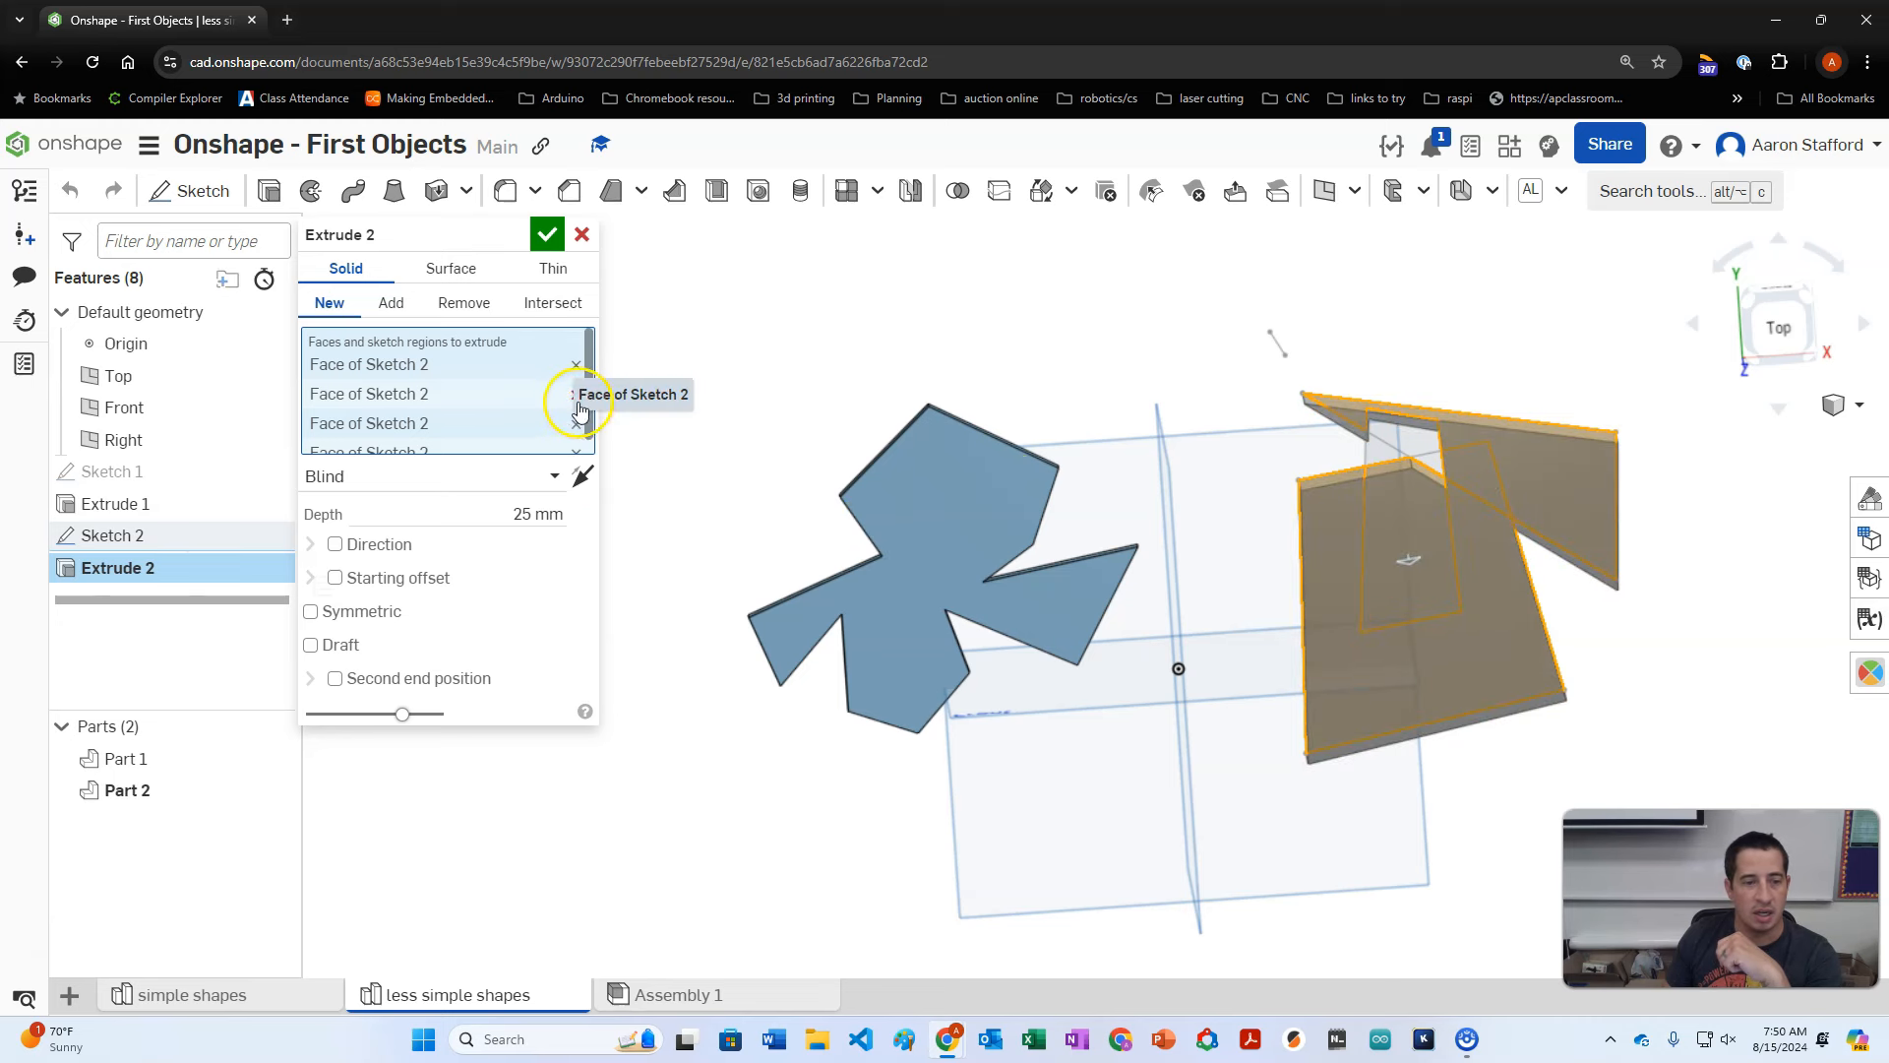
pyautogui.scroll(-1, 578, 399)
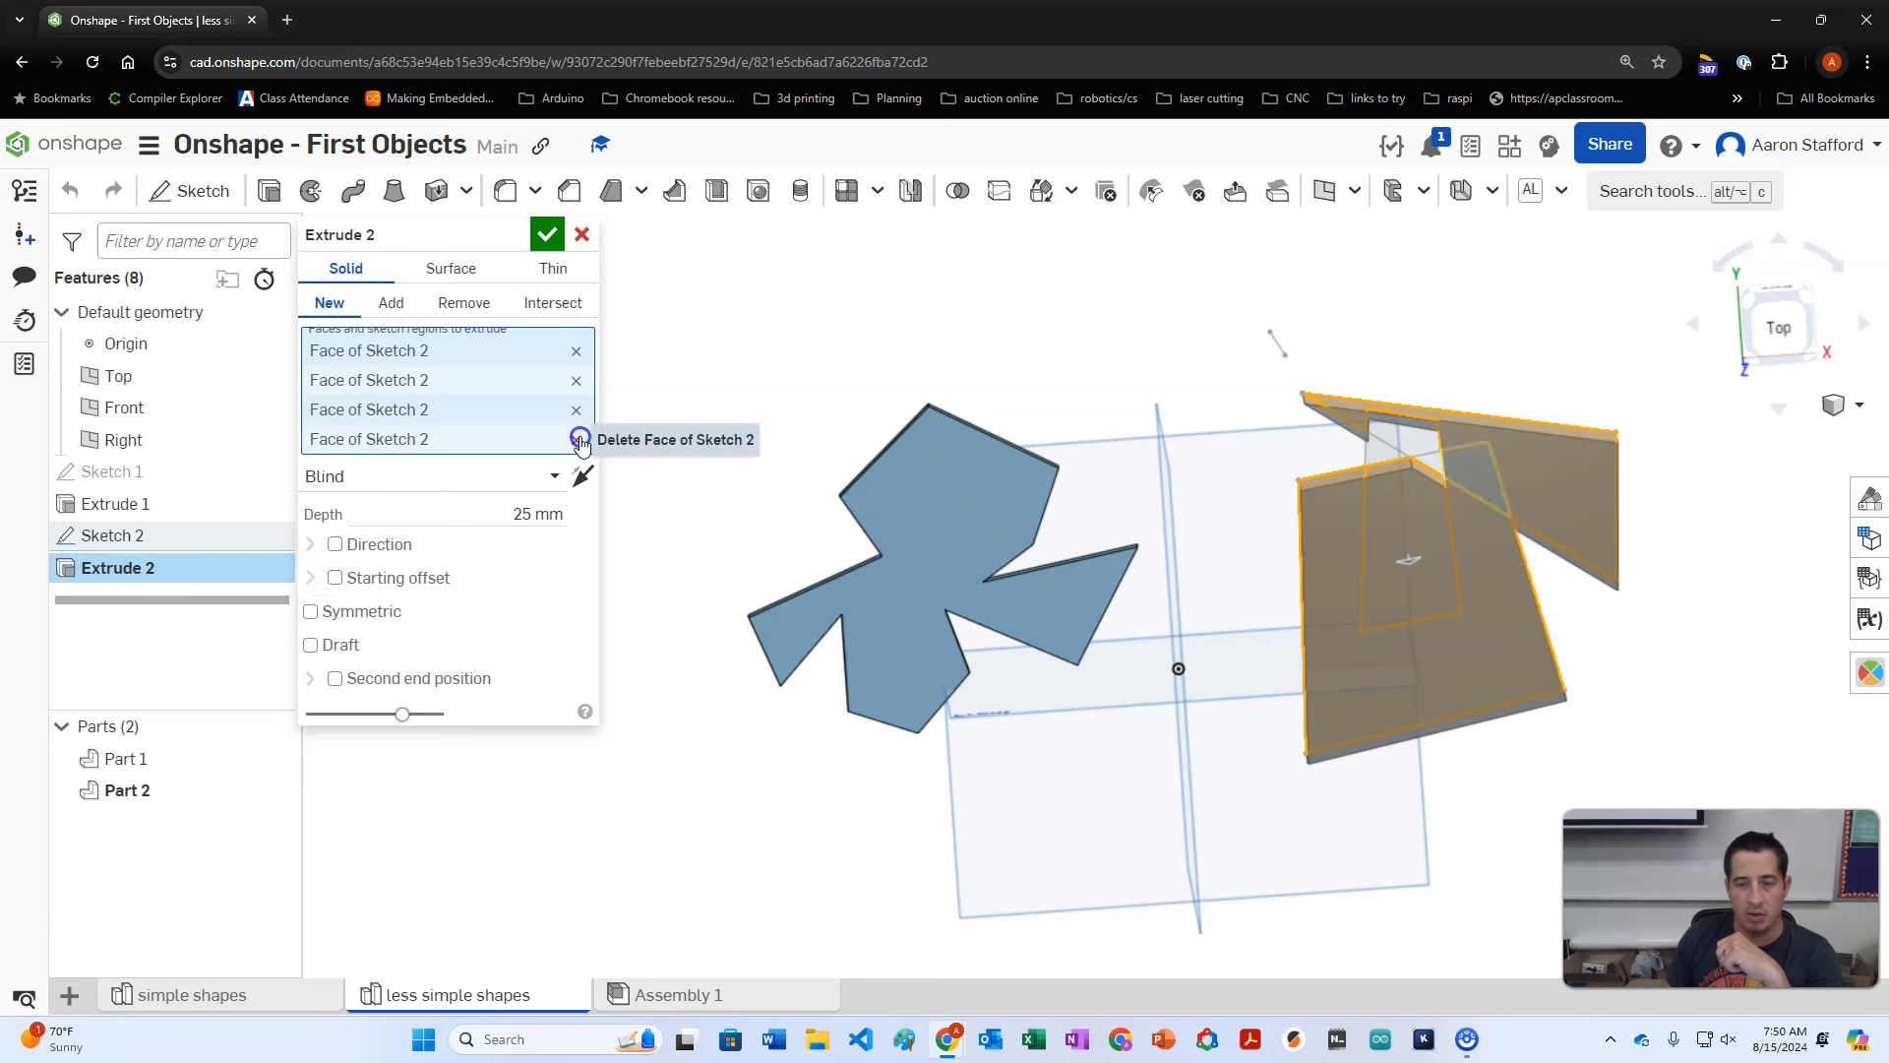
pyautogui.click(577, 439)
pyautogui.click(577, 424)
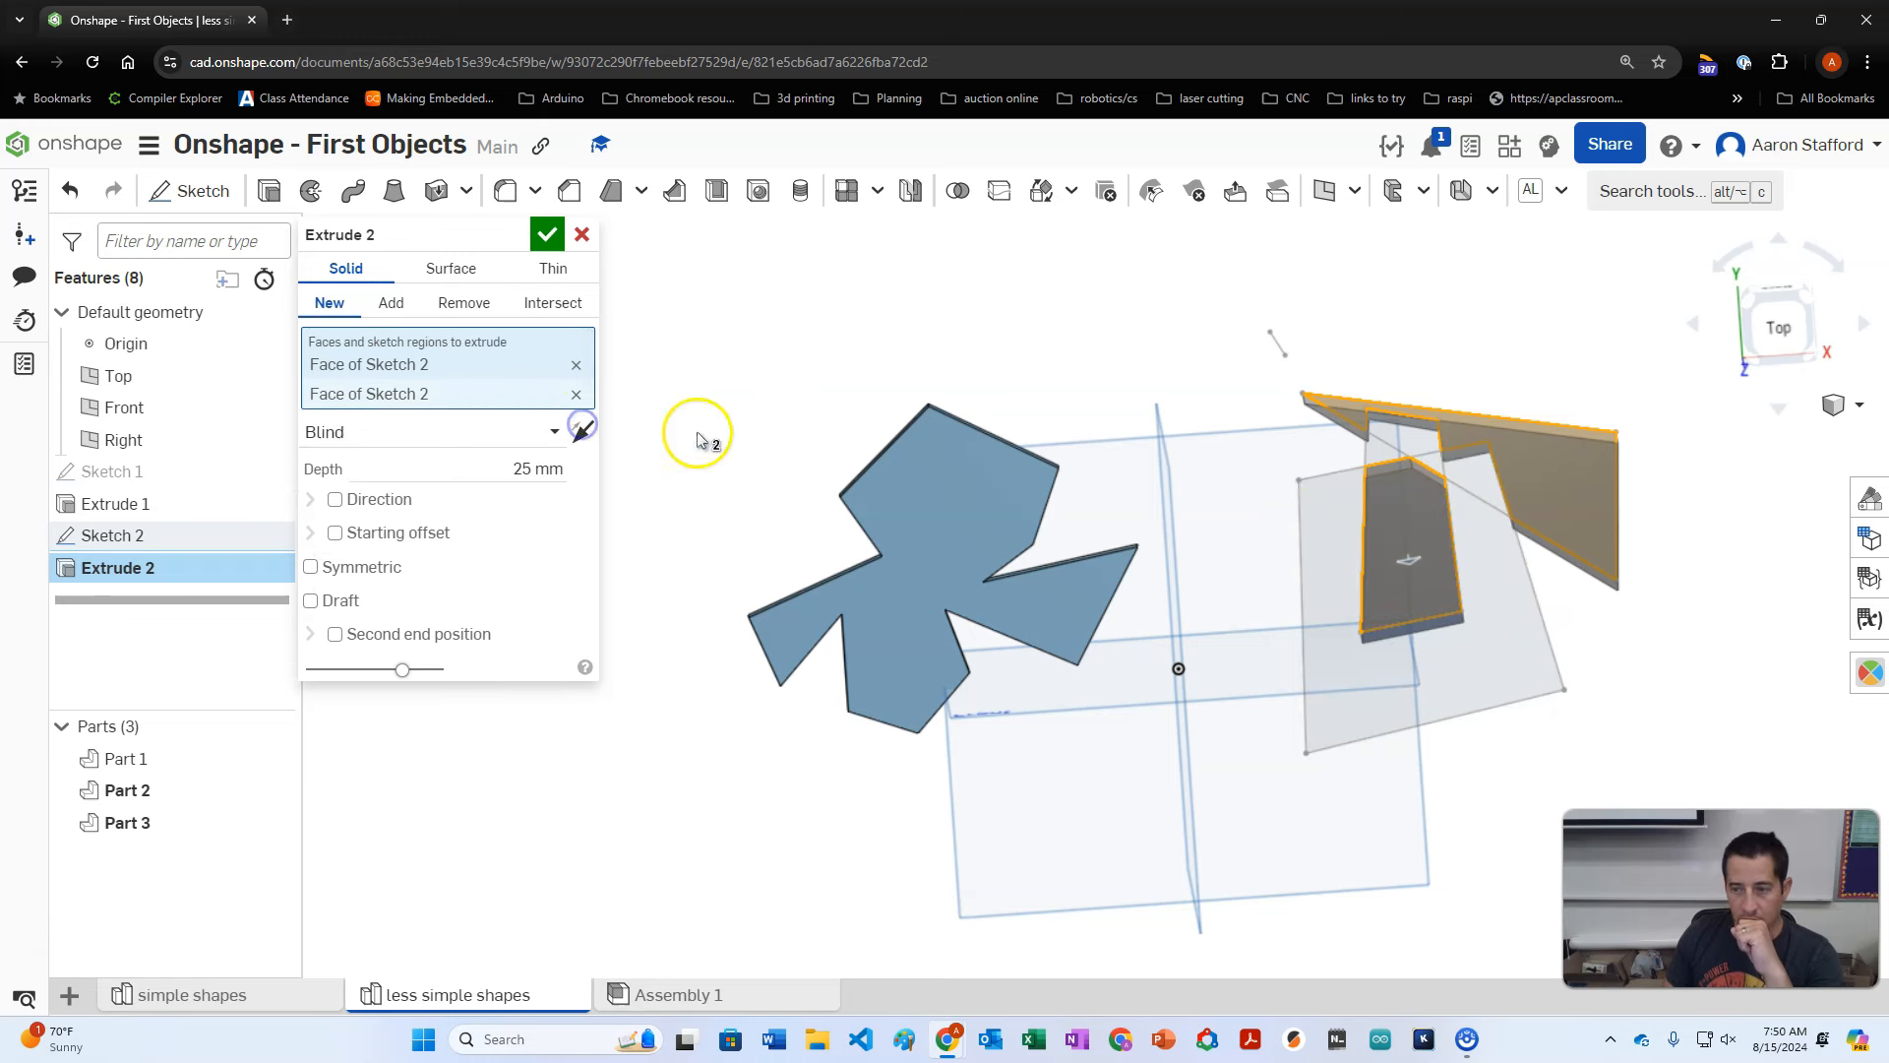
pyautogui.click(1419, 511)
pyautogui.click(1453, 433)
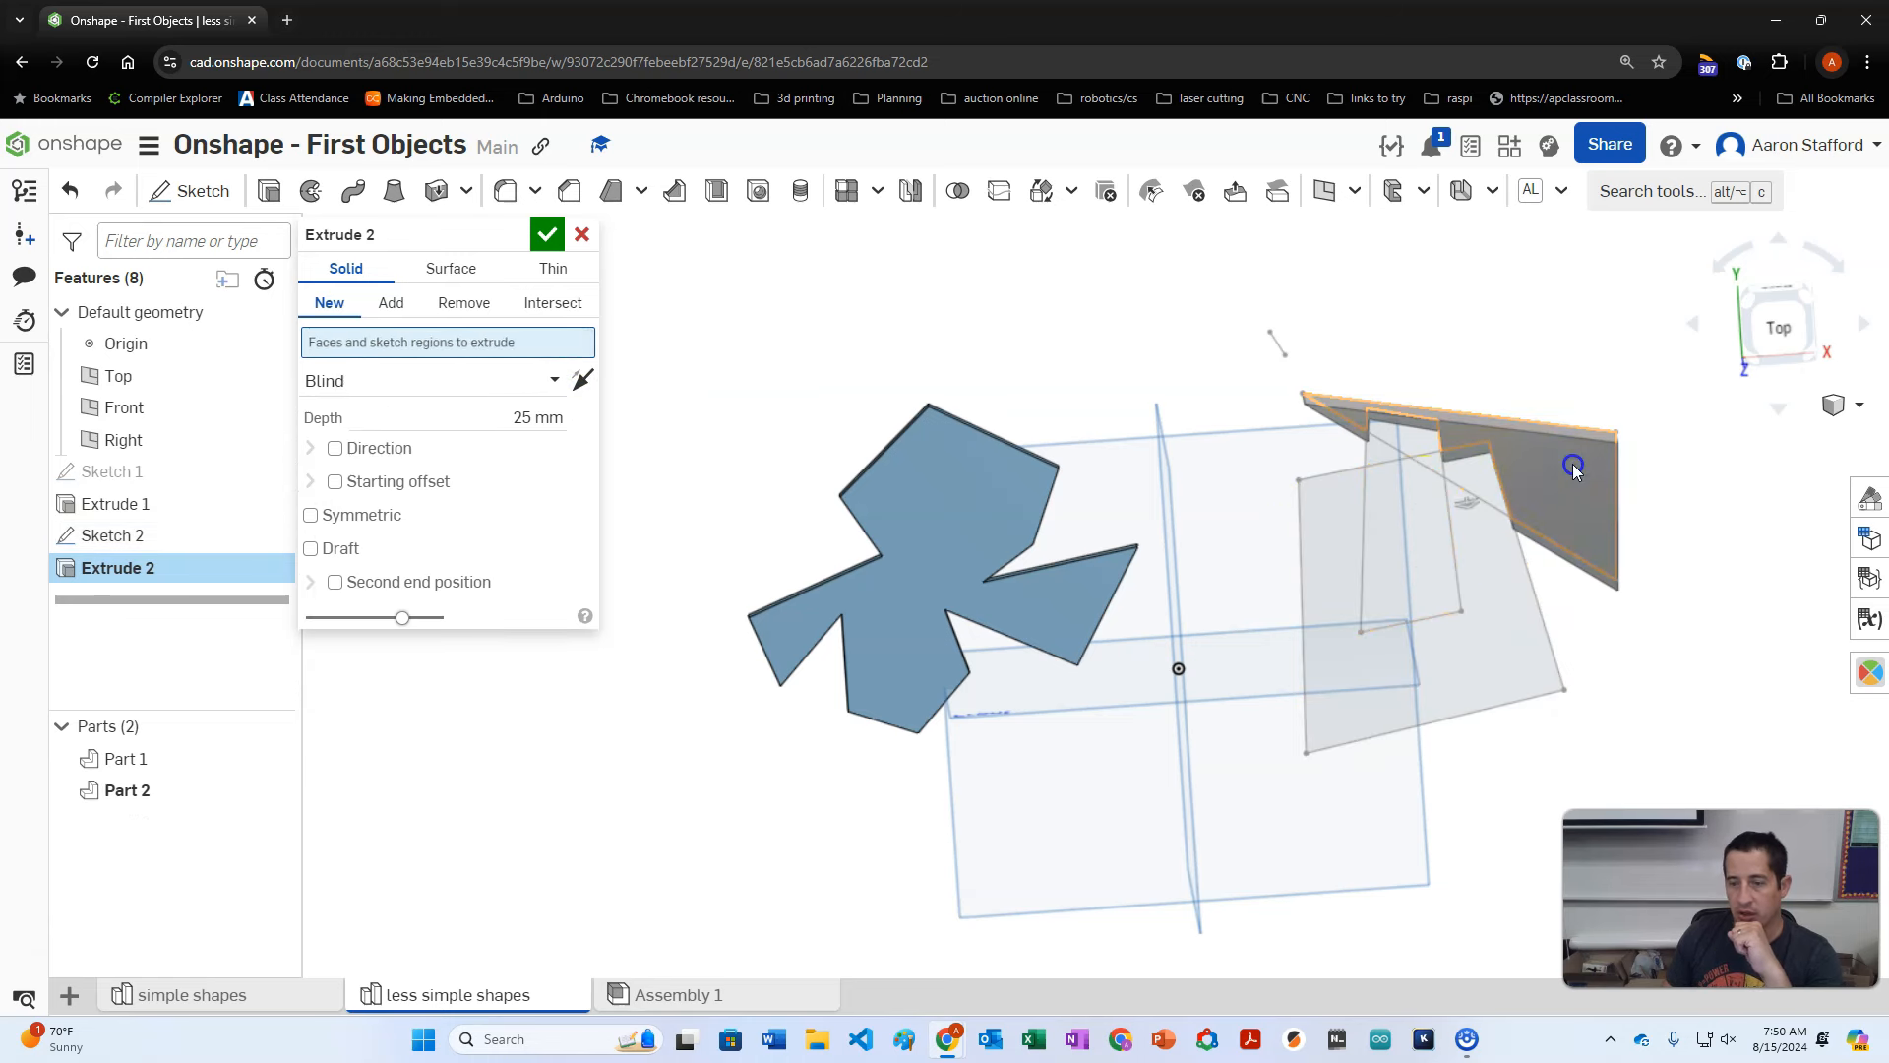
# Step: Extrude the narrow quadrilateral's upper end, the large quadrilateral's U-shaped region and its upper corner overlapping the triangle as new solids
pyautogui.click(1419, 439)
pyautogui.click(1335, 546)
pyautogui.click(1472, 469)
pyautogui.moveTo(1571, 627); pyautogui.dragTo(1594, 616, button='right')
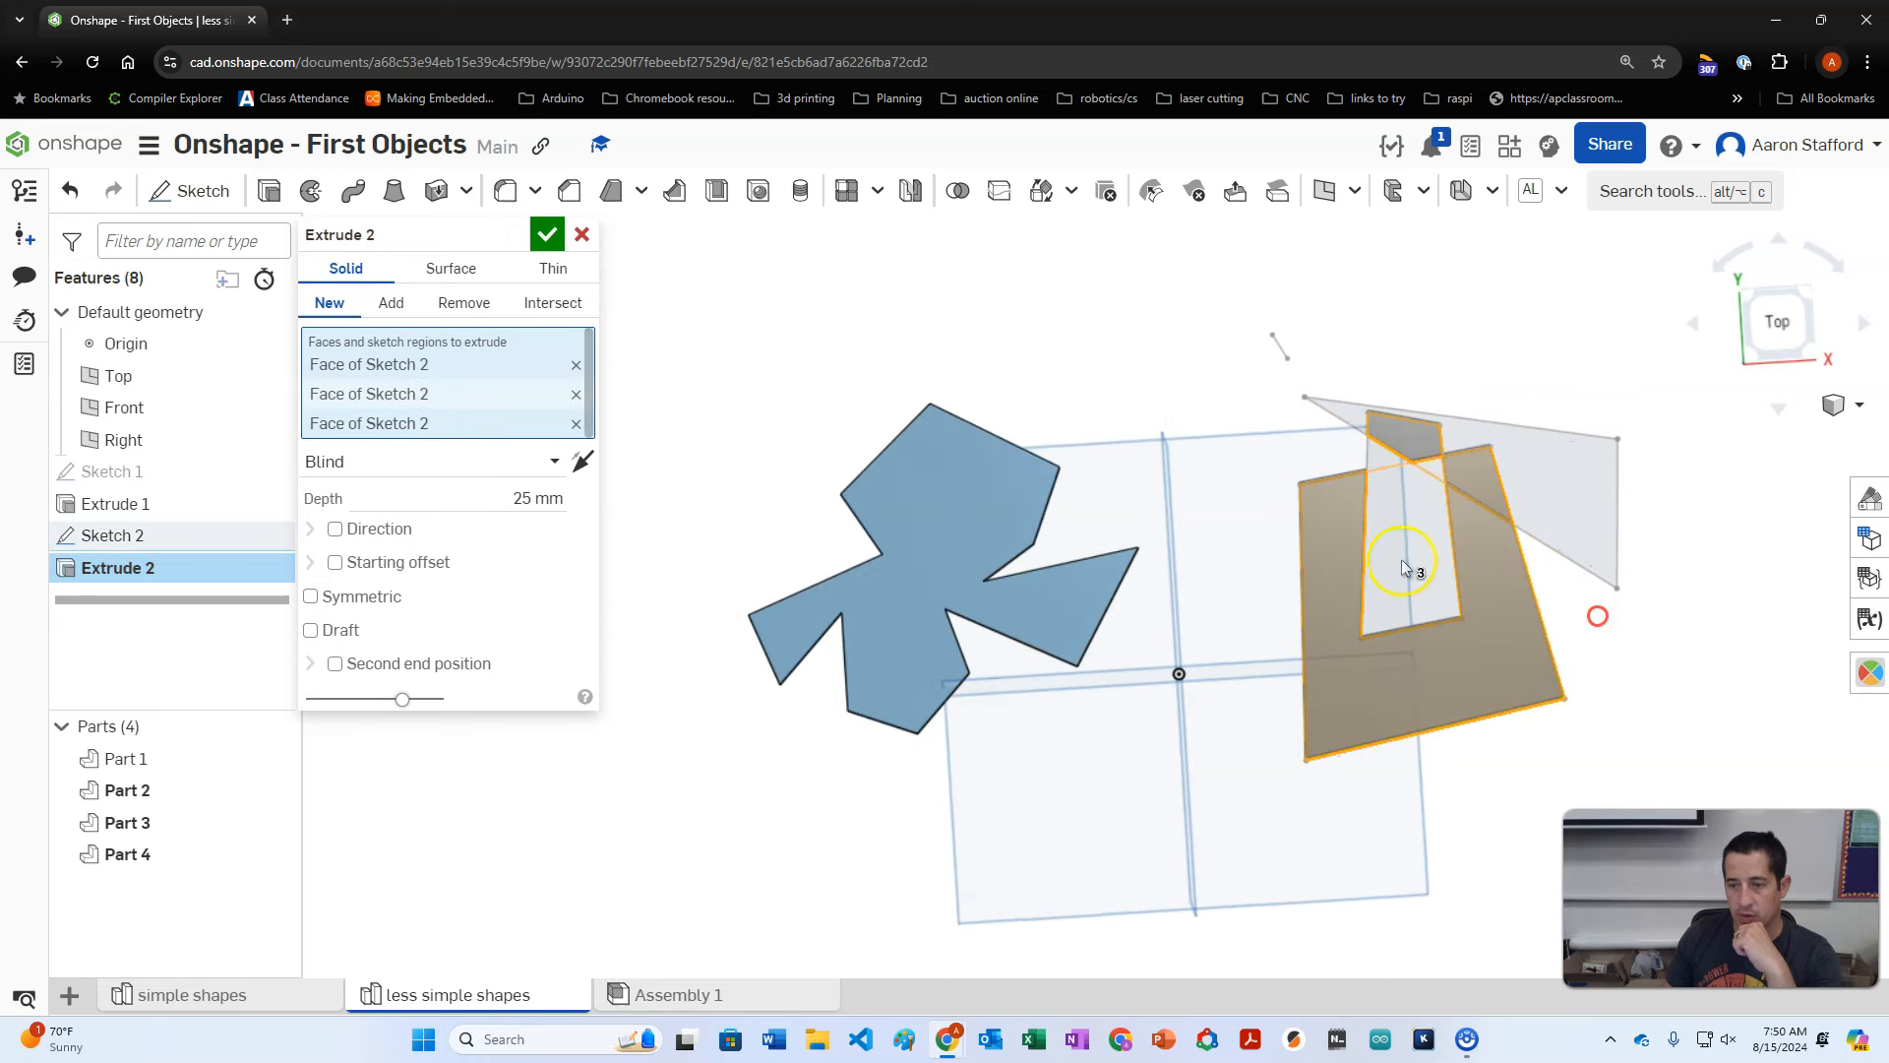
pyautogui.click(522, 498)
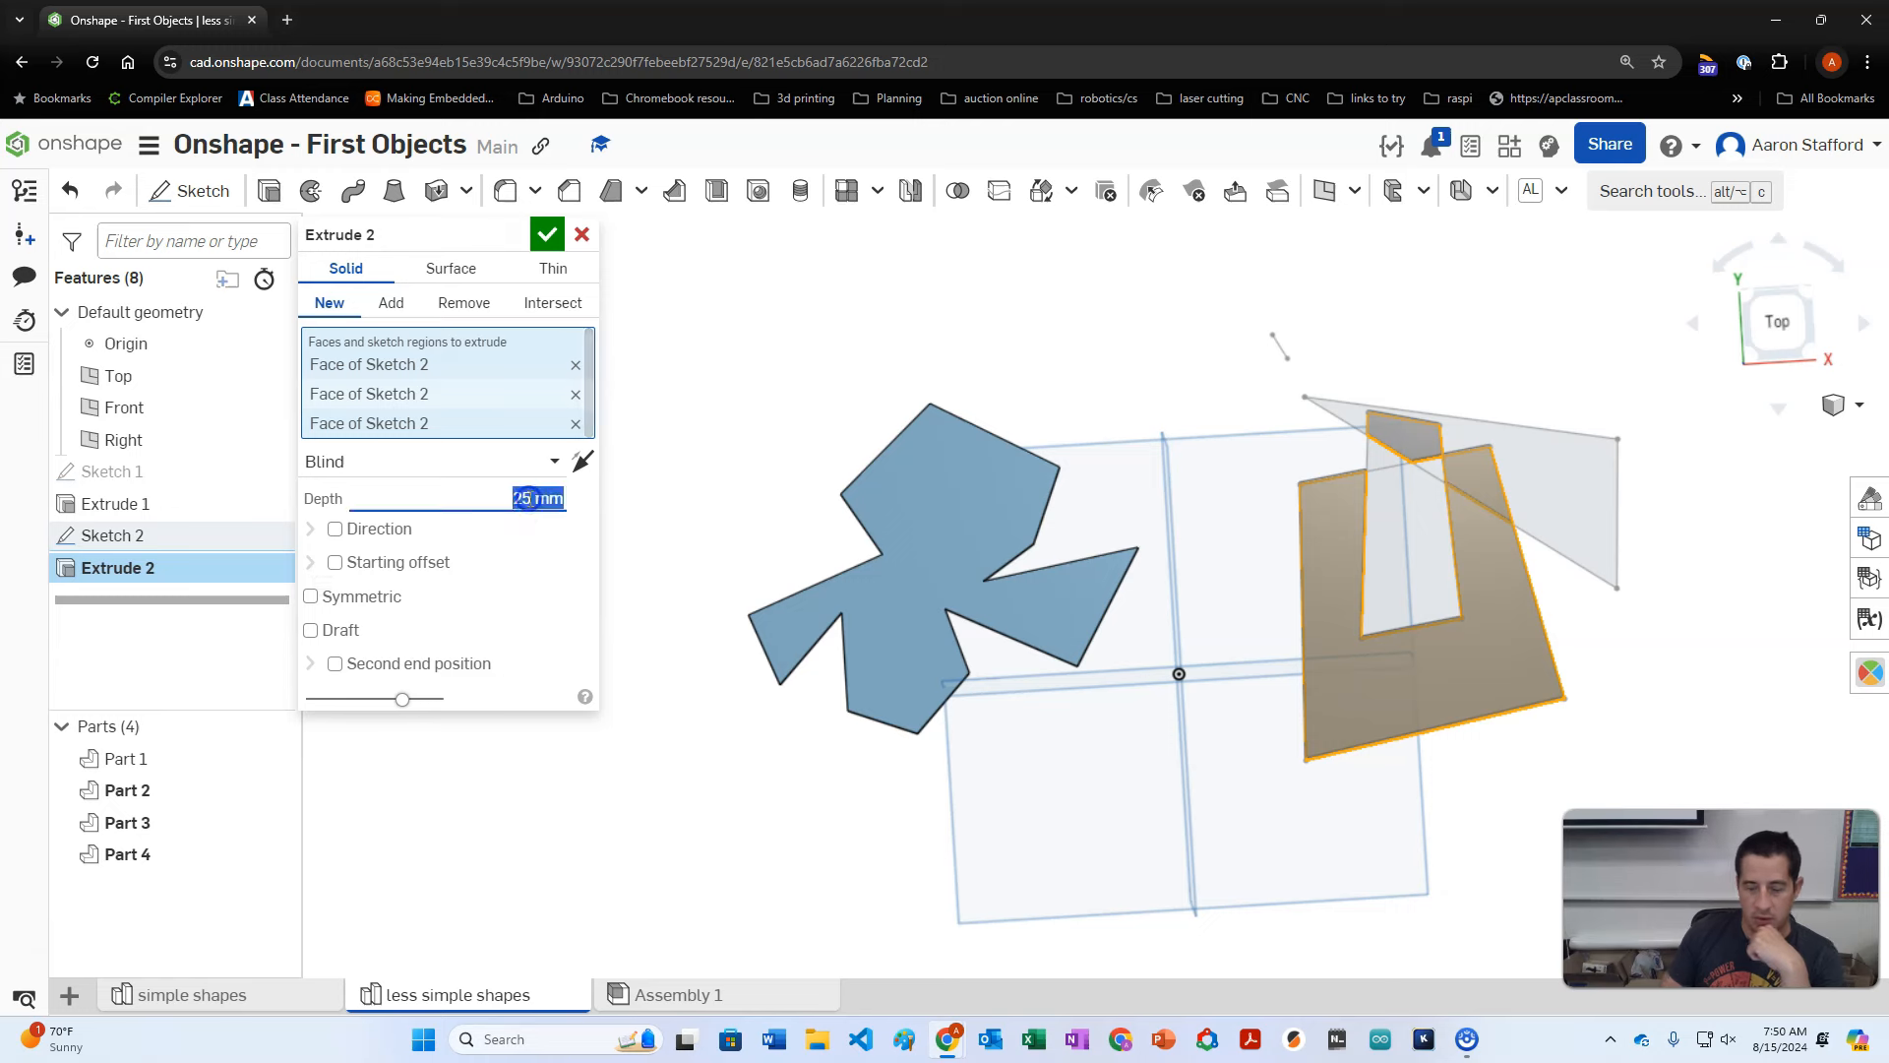
pyautogui.click(546, 234)
pyautogui.moveTo(1033, 551)
pyautogui.mouseDown(button='right')
pyautogui.moveTo(1105, 489)
pyautogui.moveTo(1071, 486)
pyautogui.moveTo(1034, 548)
pyautogui.mouseUp(button='right')
pyautogui.scroll(2, 1590, 535)
pyautogui.scroll(3, 1219, 456)
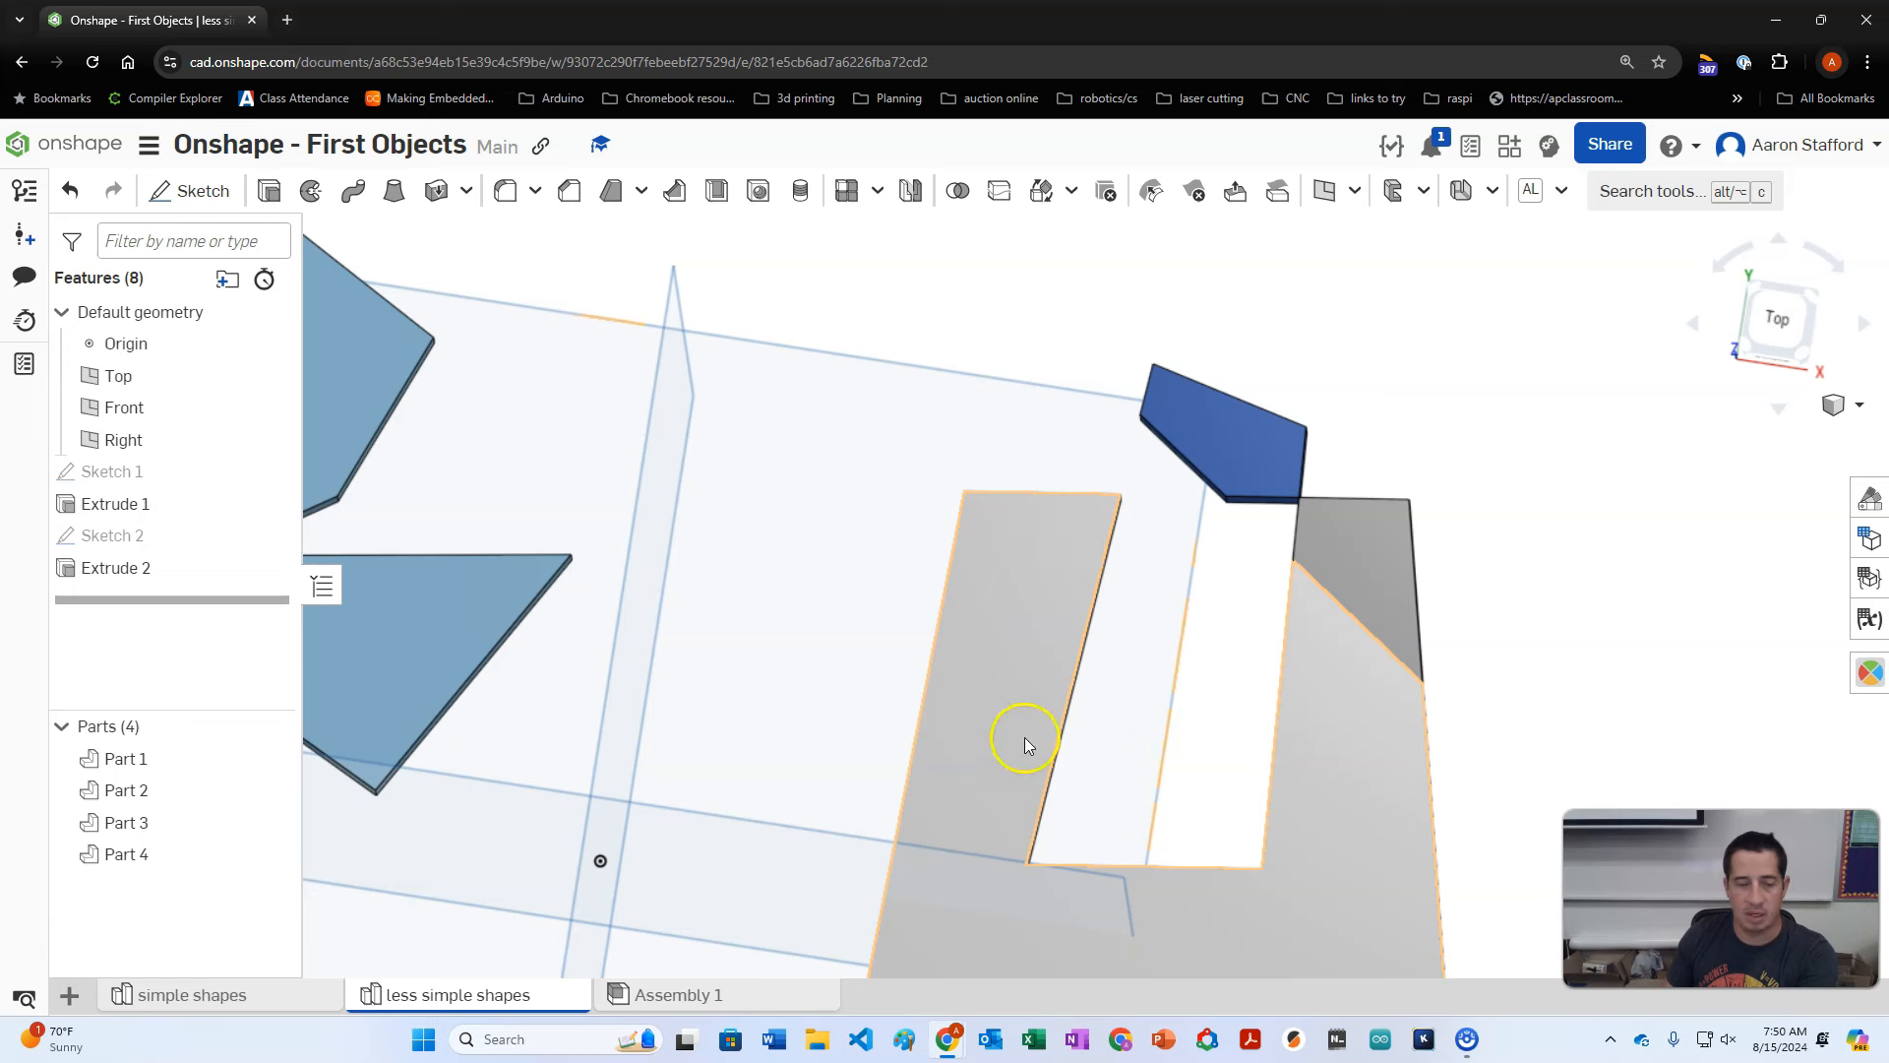
# Step: Sketch an open four-line outline on the Top plane below the existing parts, with one side about 46 mm and a small gap between its ends
pyautogui.scroll(-5, 772, 767)
pyautogui.scroll(-3, 659, 467)
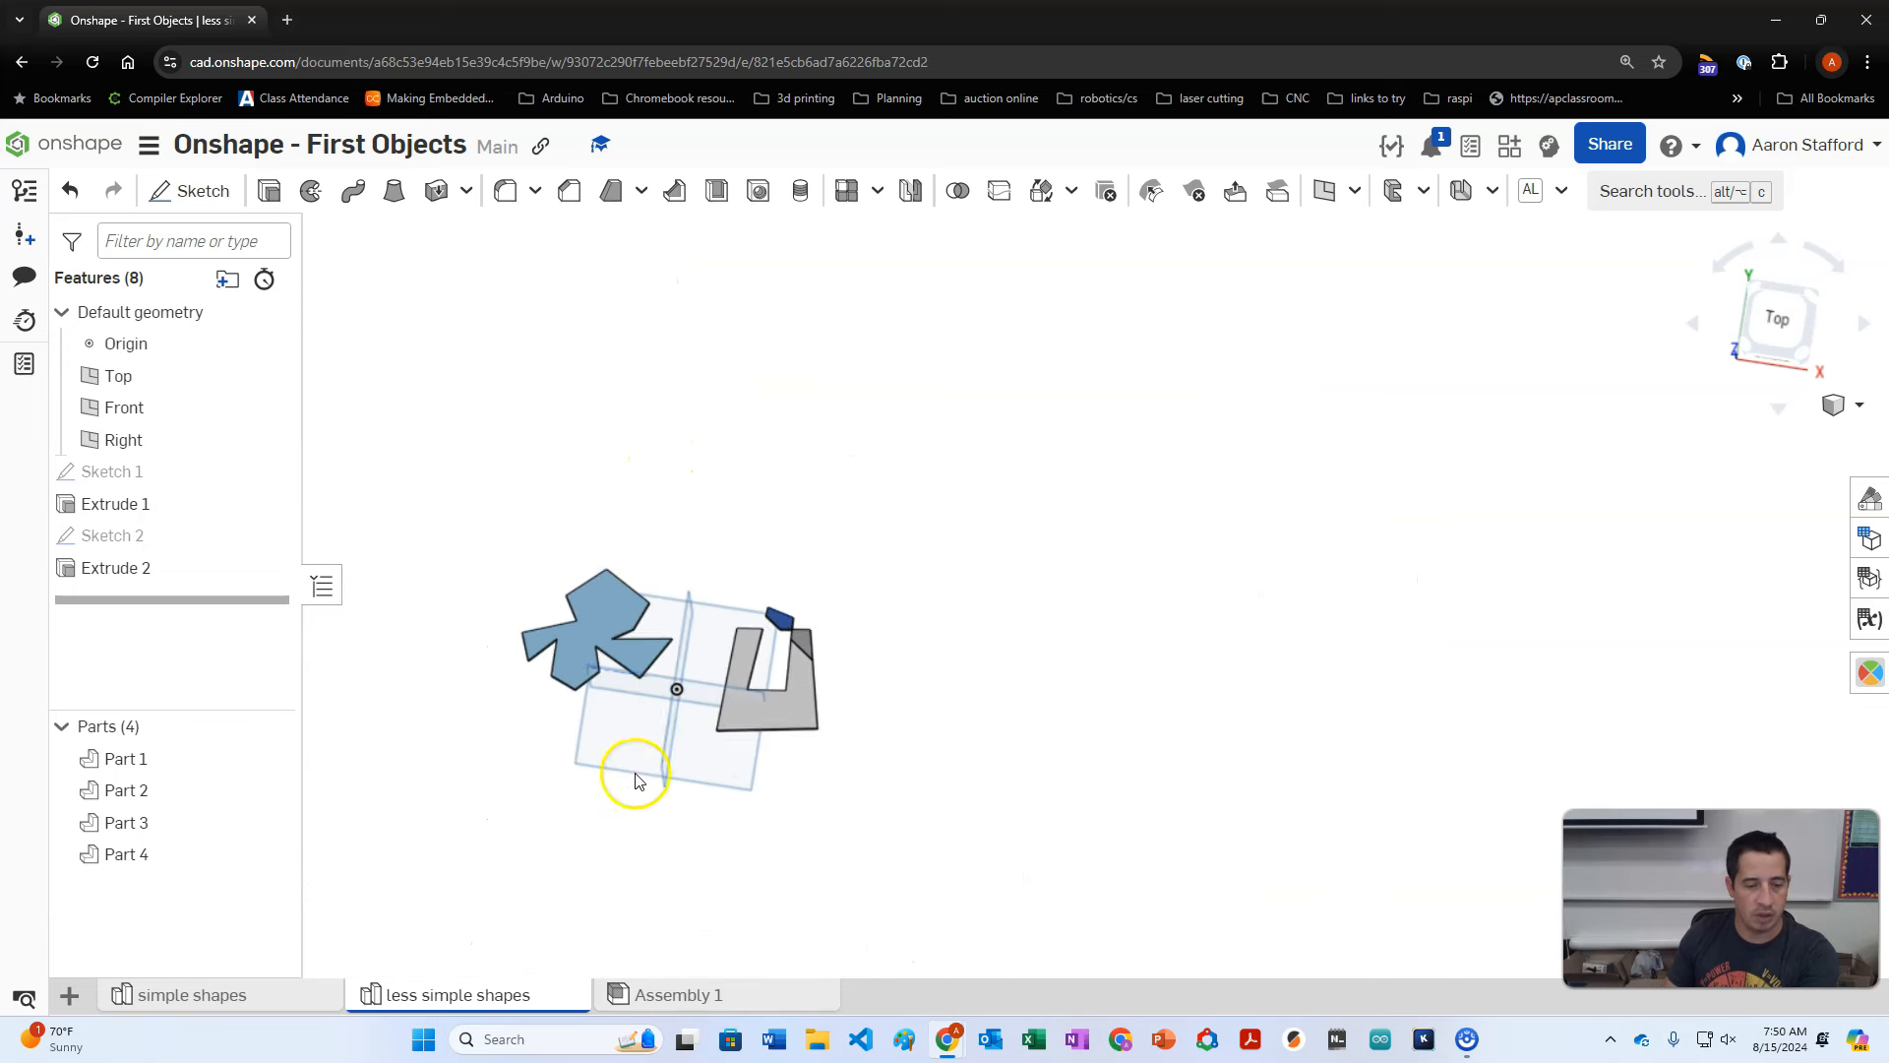
pyautogui.scroll(5, 611, 865)
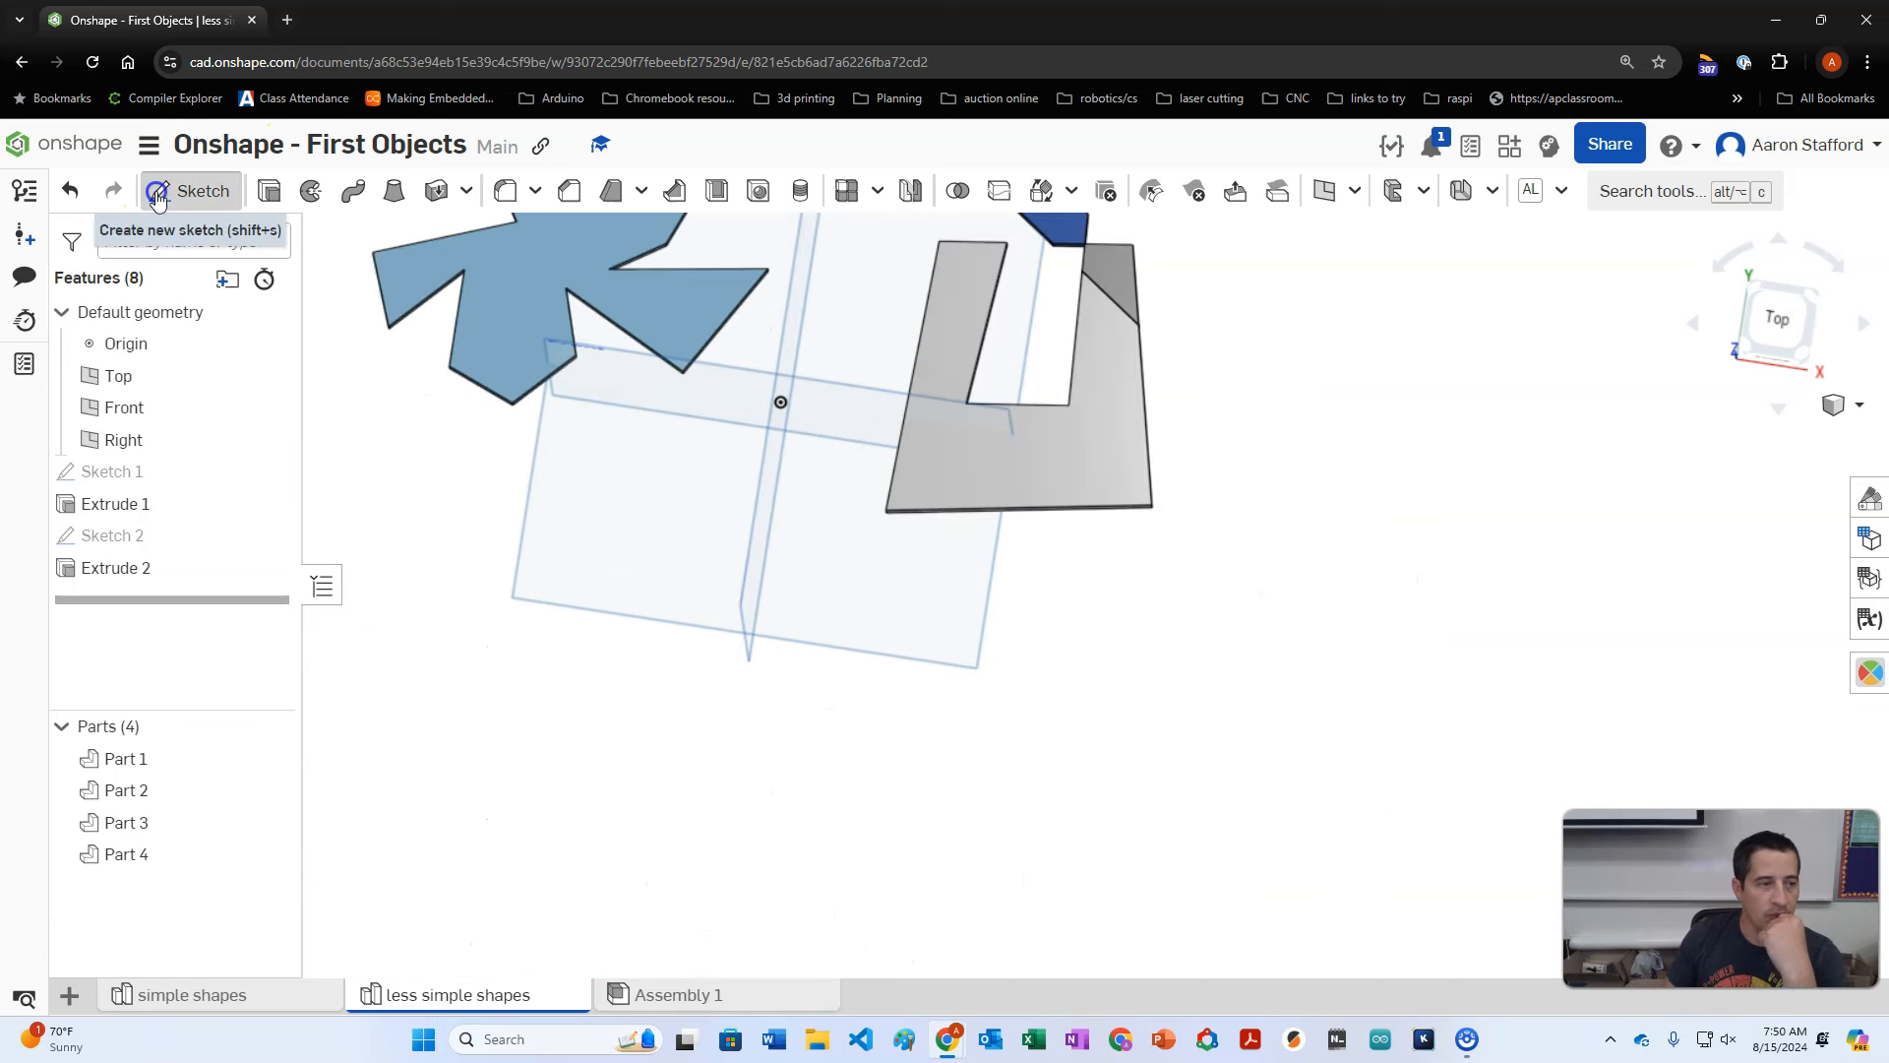
pyautogui.click(190, 190)
pyautogui.click(579, 580)
pyautogui.click(247, 190)
pyautogui.click(650, 530)
pyautogui.click(758, 743)
pyautogui.click(443, 579)
pyautogui.click(558, 489)
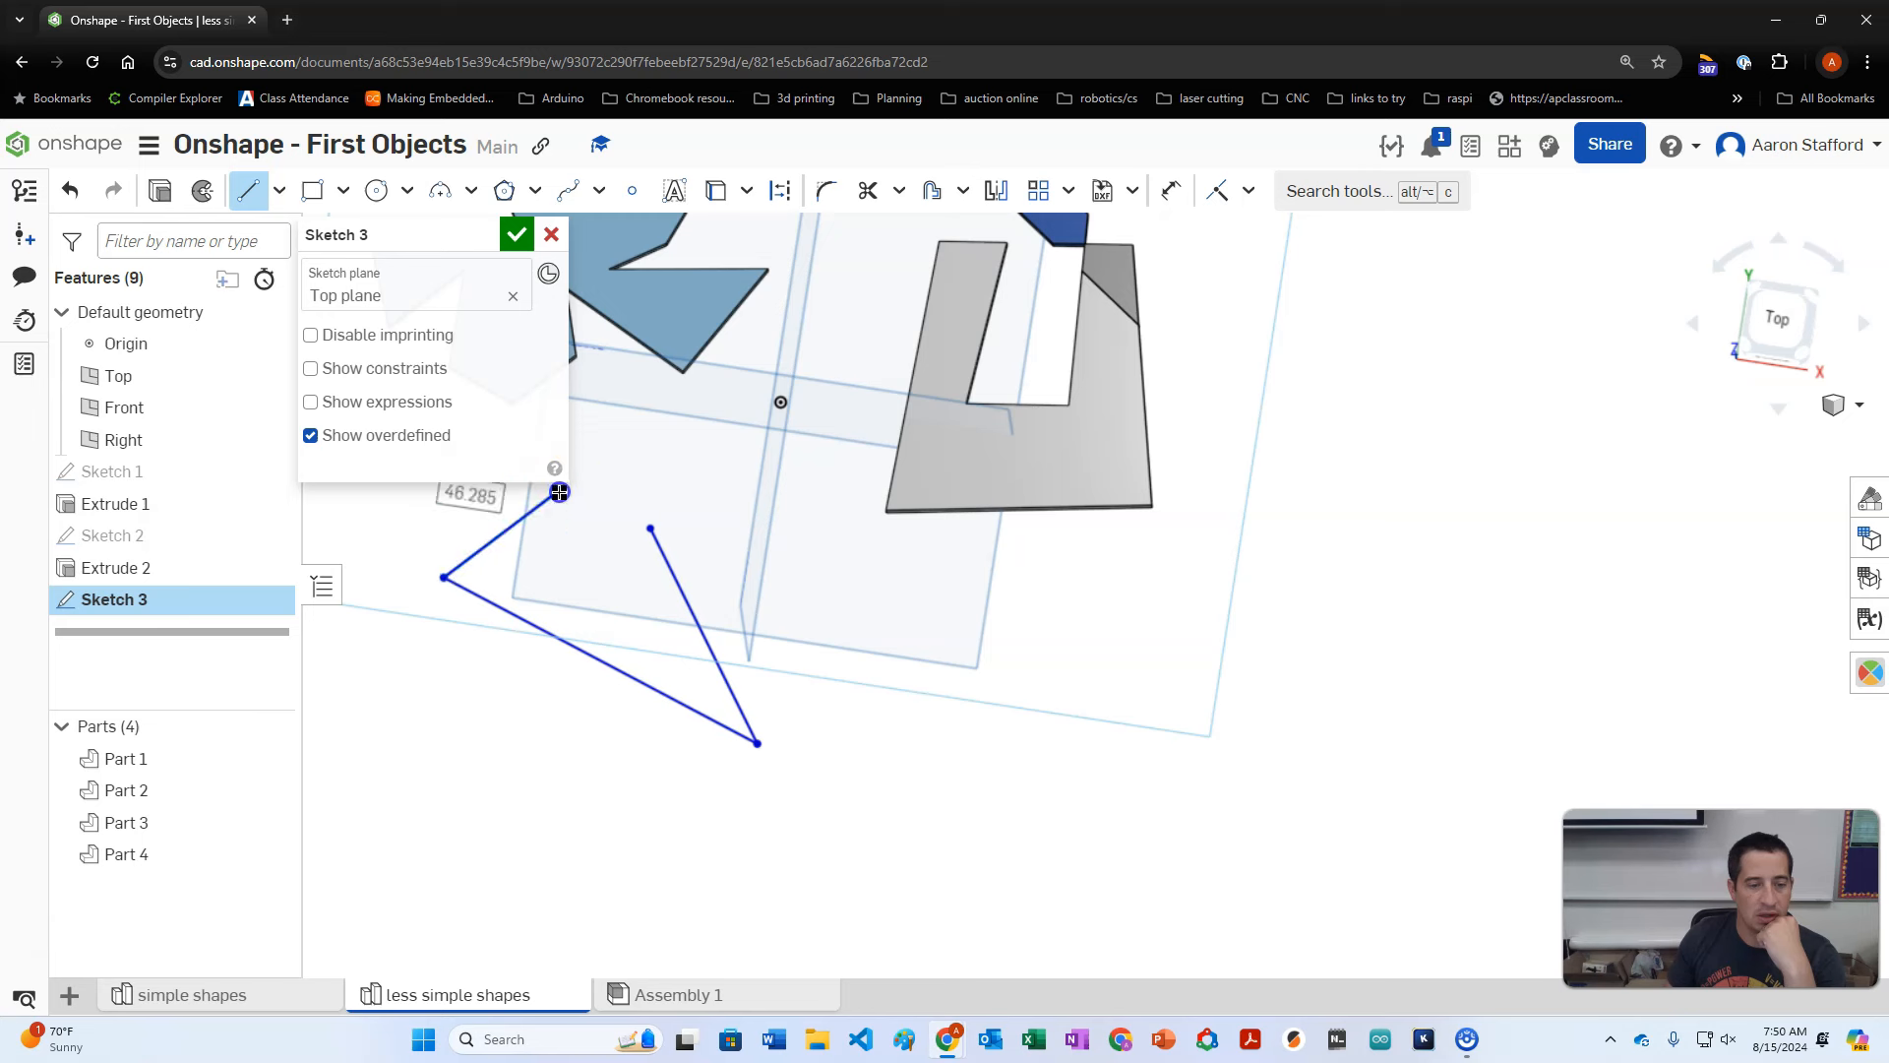
pyautogui.click(635, 537)
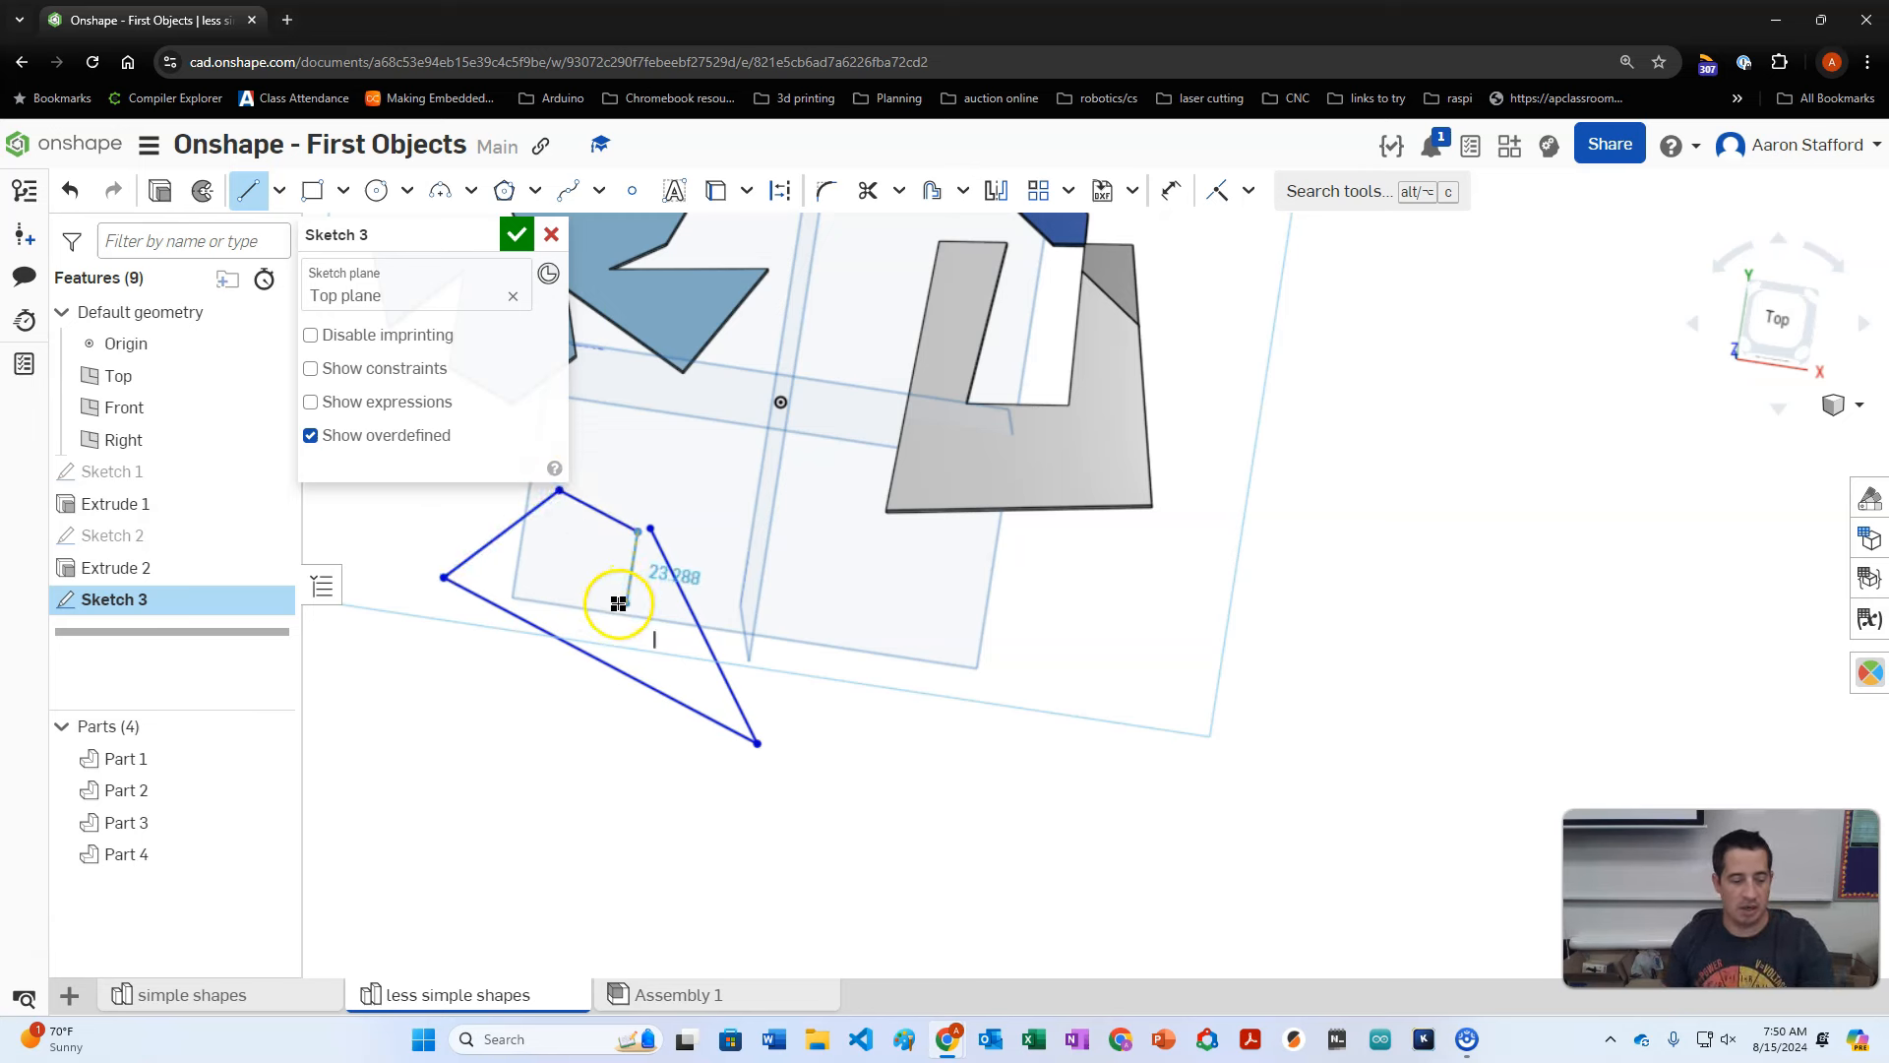
pyautogui.press('Escape')
pyautogui.click(517, 234)
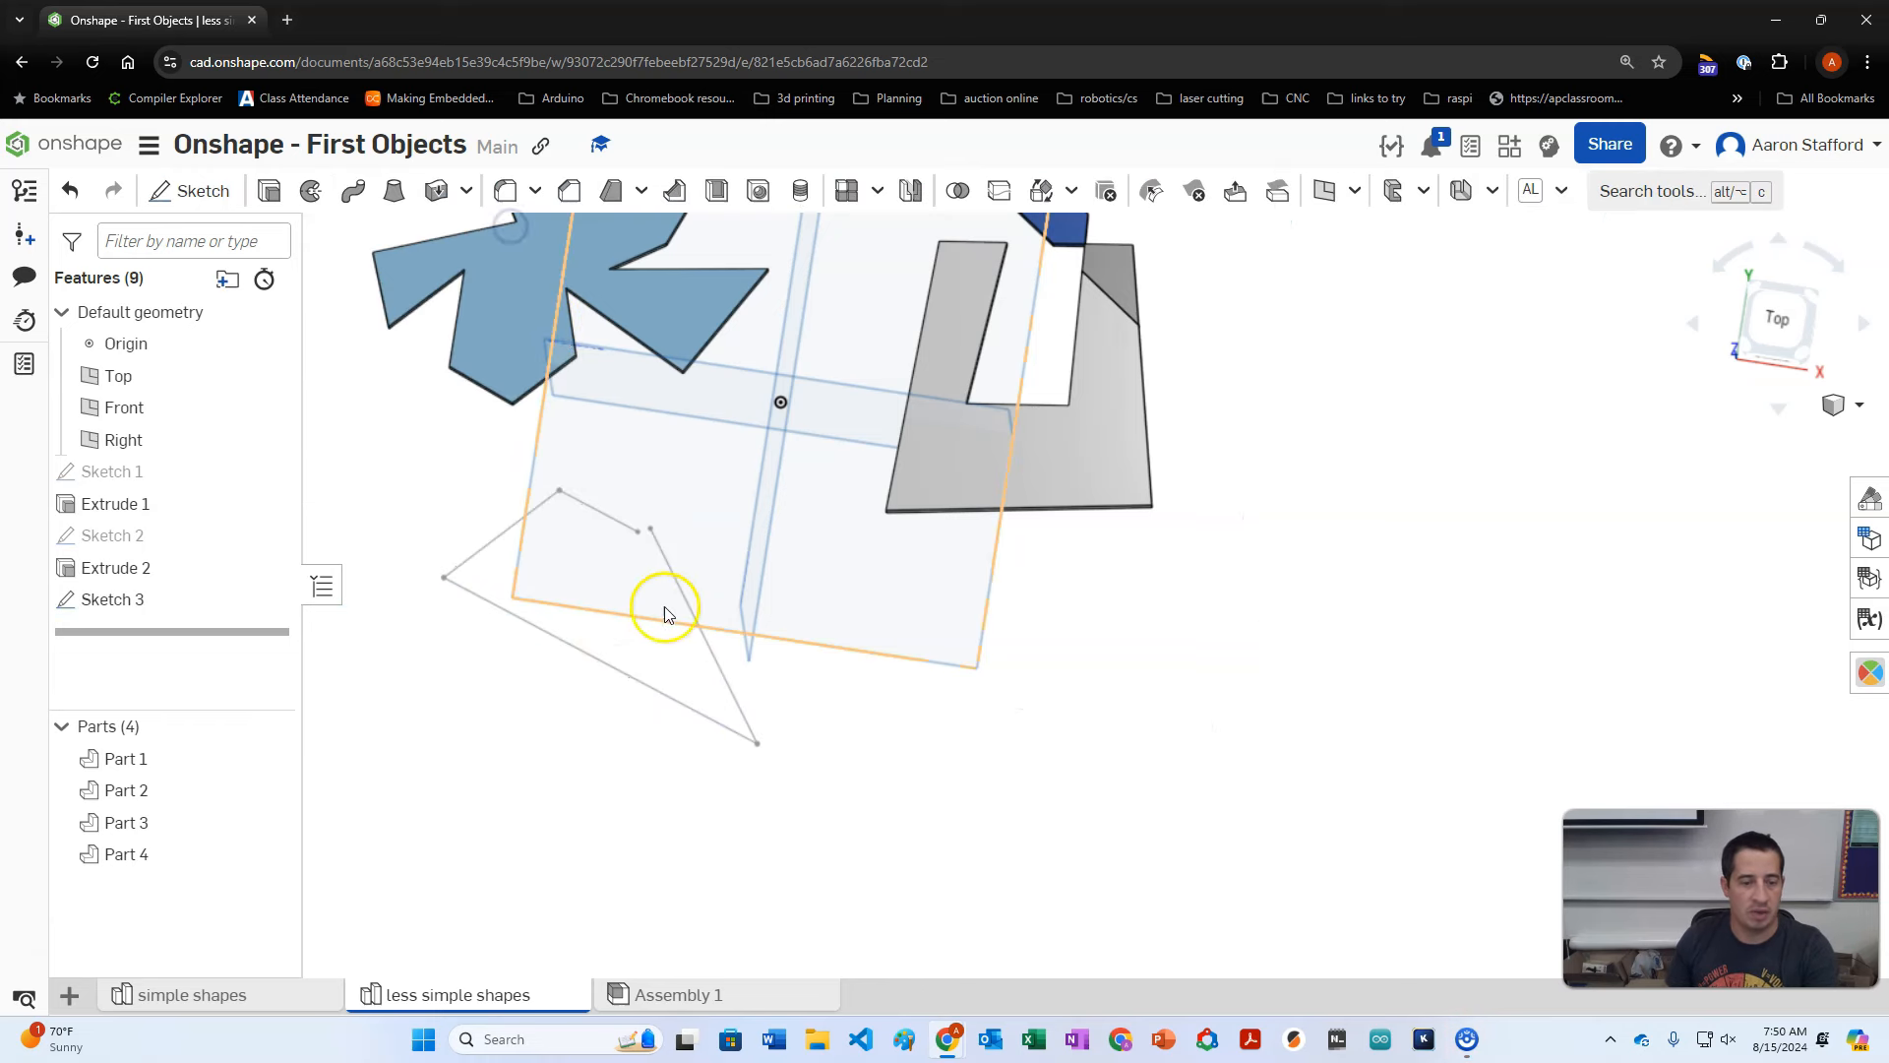
# Step: Try extruding the open outline's four lines as a new 25 mm deep surface
pyautogui.scroll(5, 641, 540)
pyautogui.scroll(-3, 585, 740)
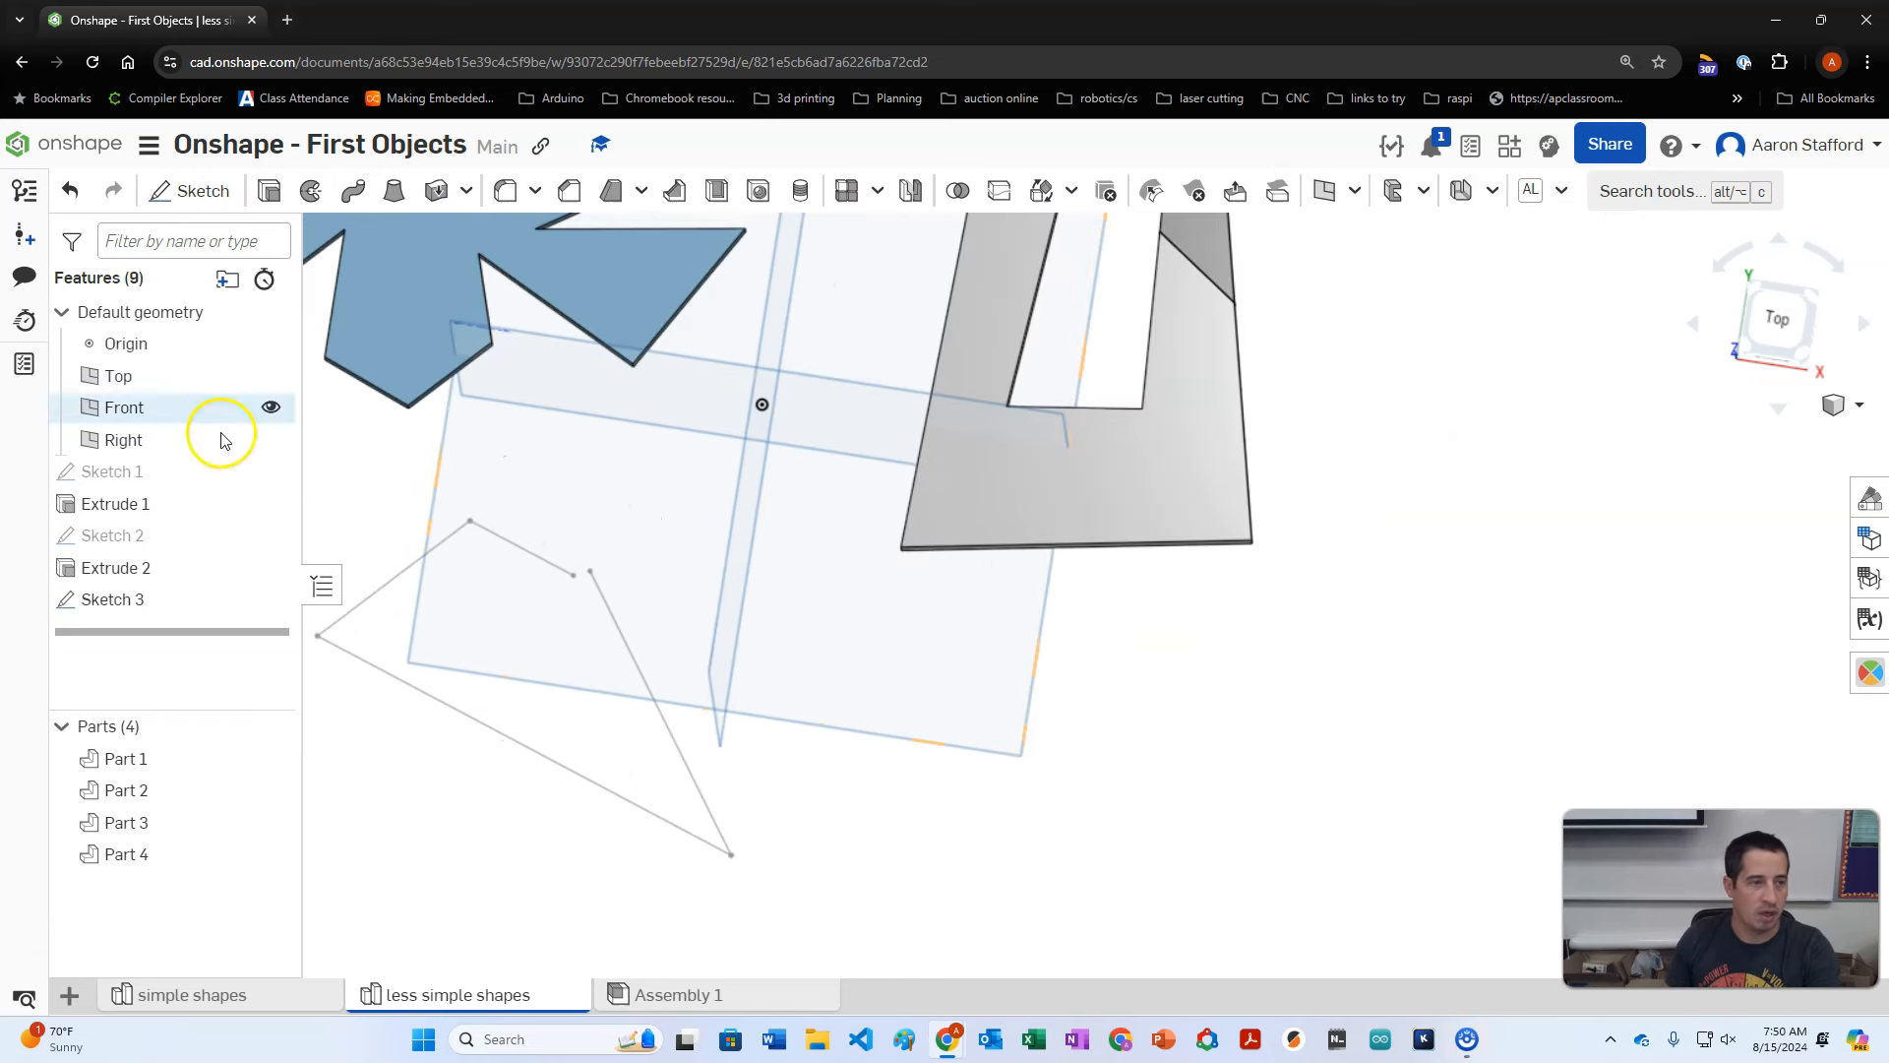
pyautogui.click(268, 190)
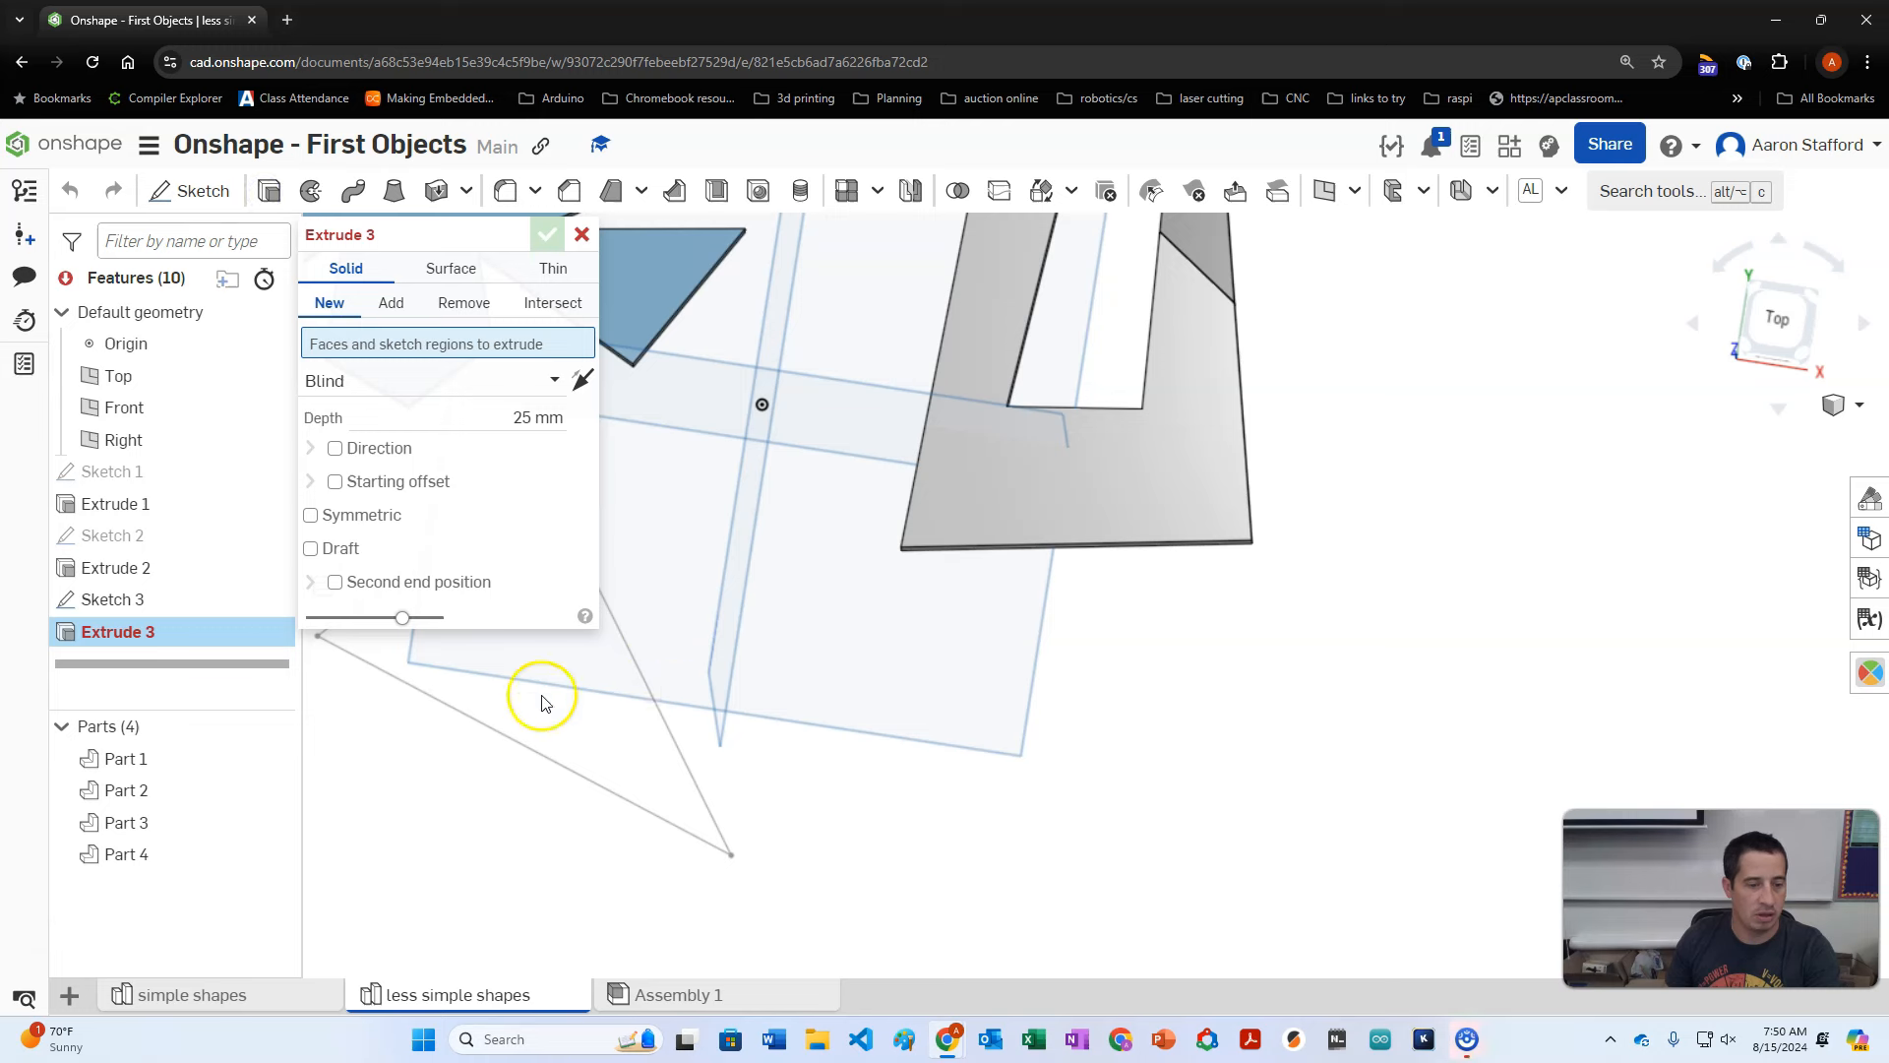
pyautogui.moveTo(433, 228); pyautogui.dragTo(887, 332)
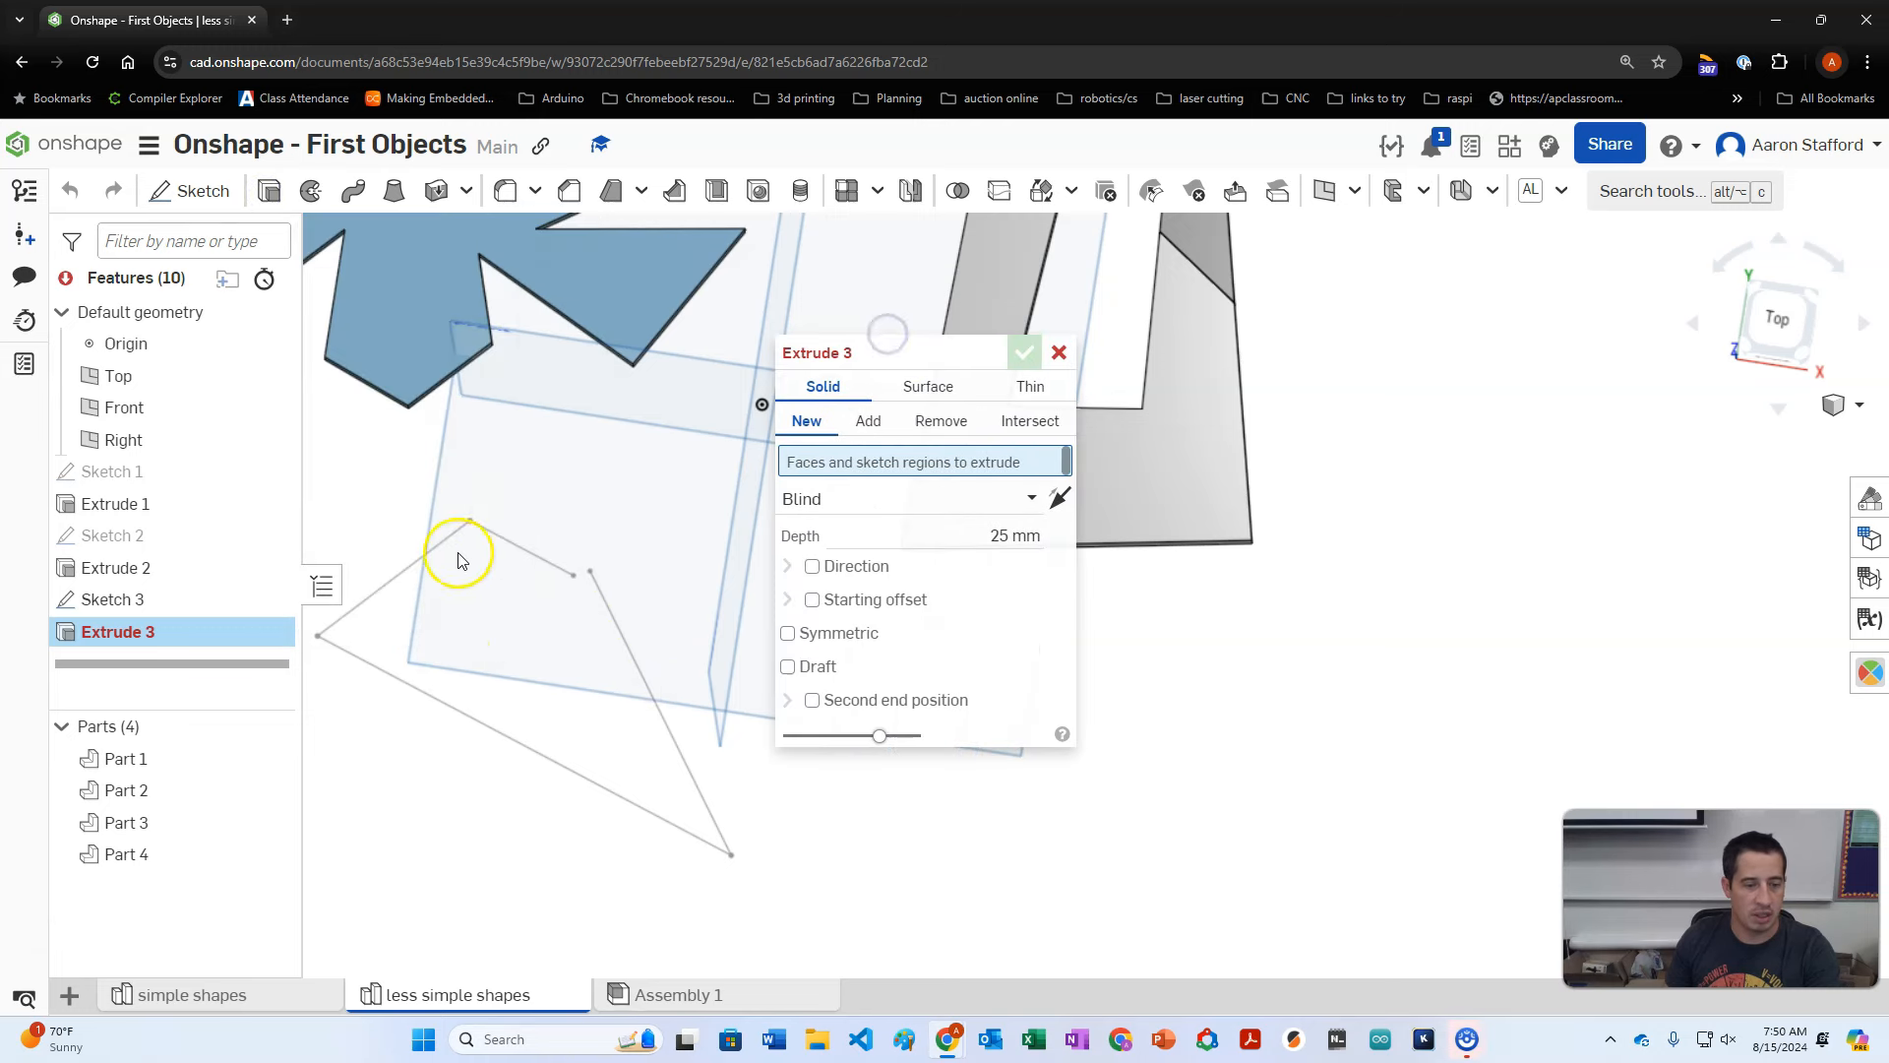
pyautogui.click(931, 385)
pyautogui.click(531, 564)
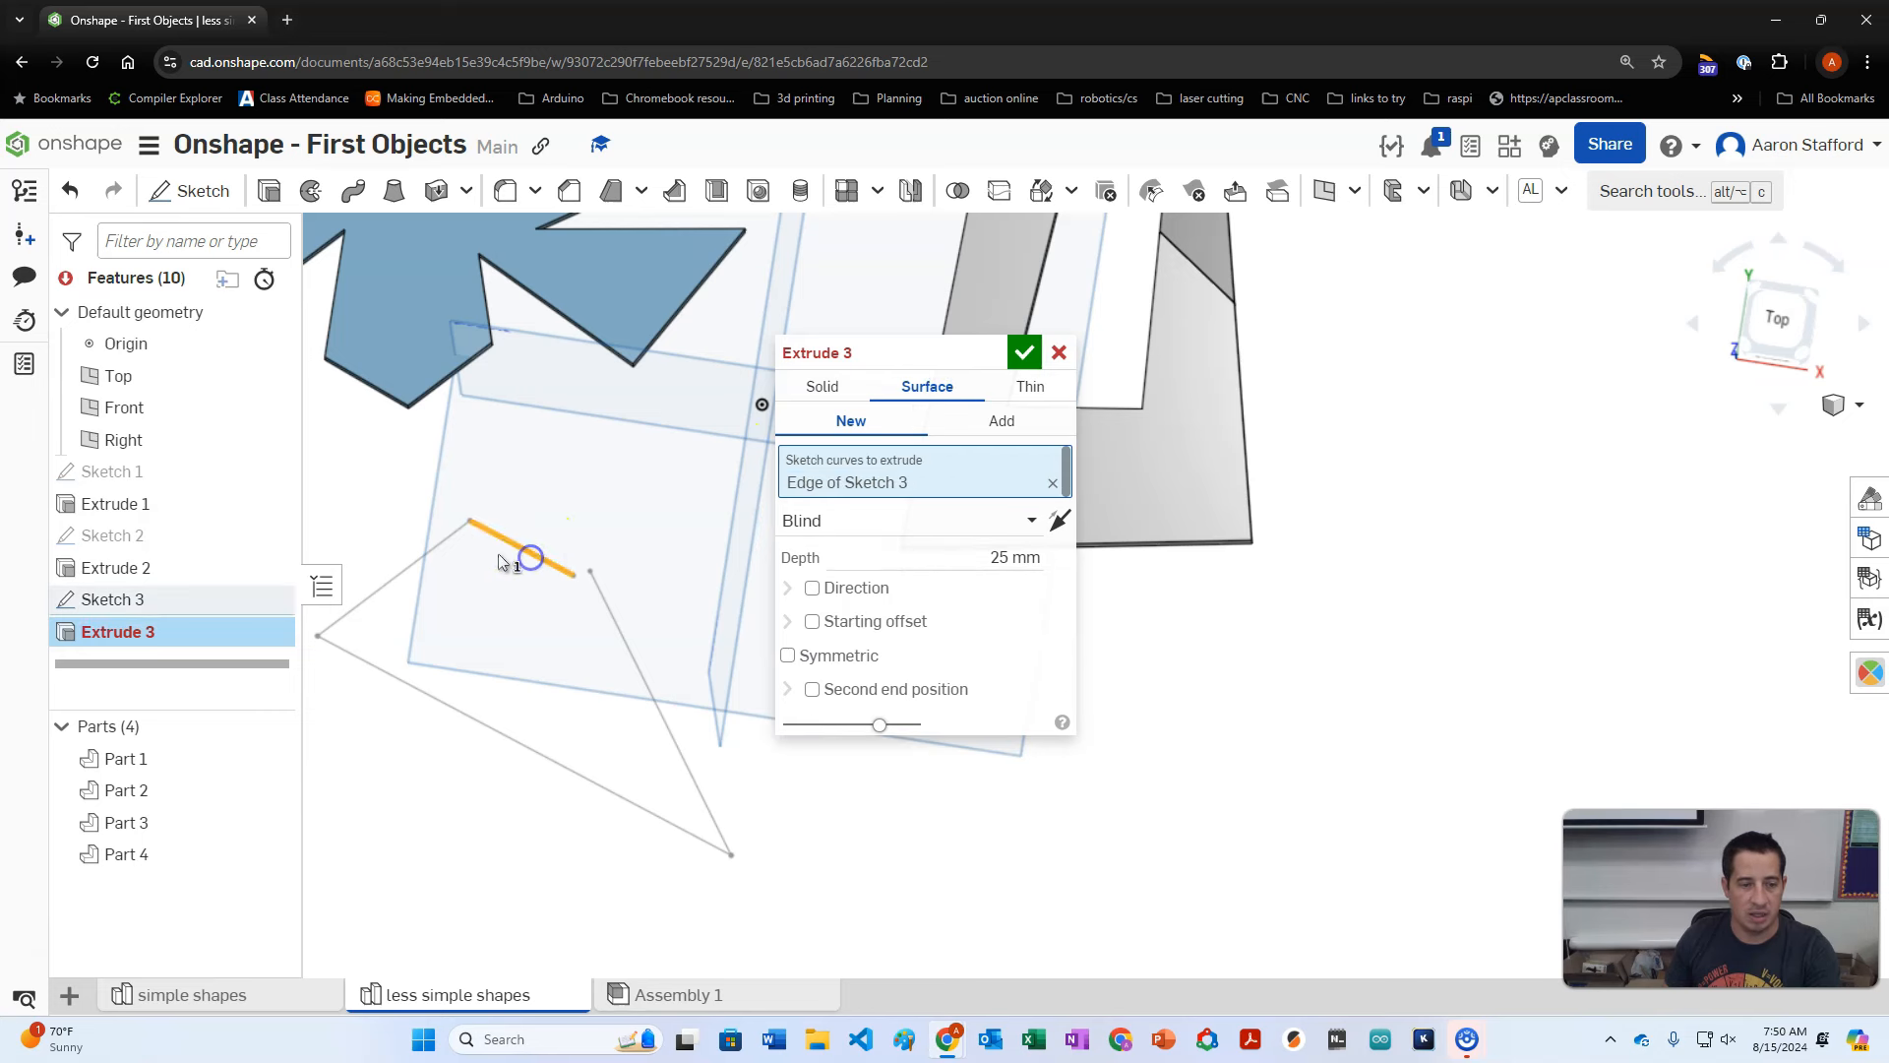
pyautogui.click(434, 544)
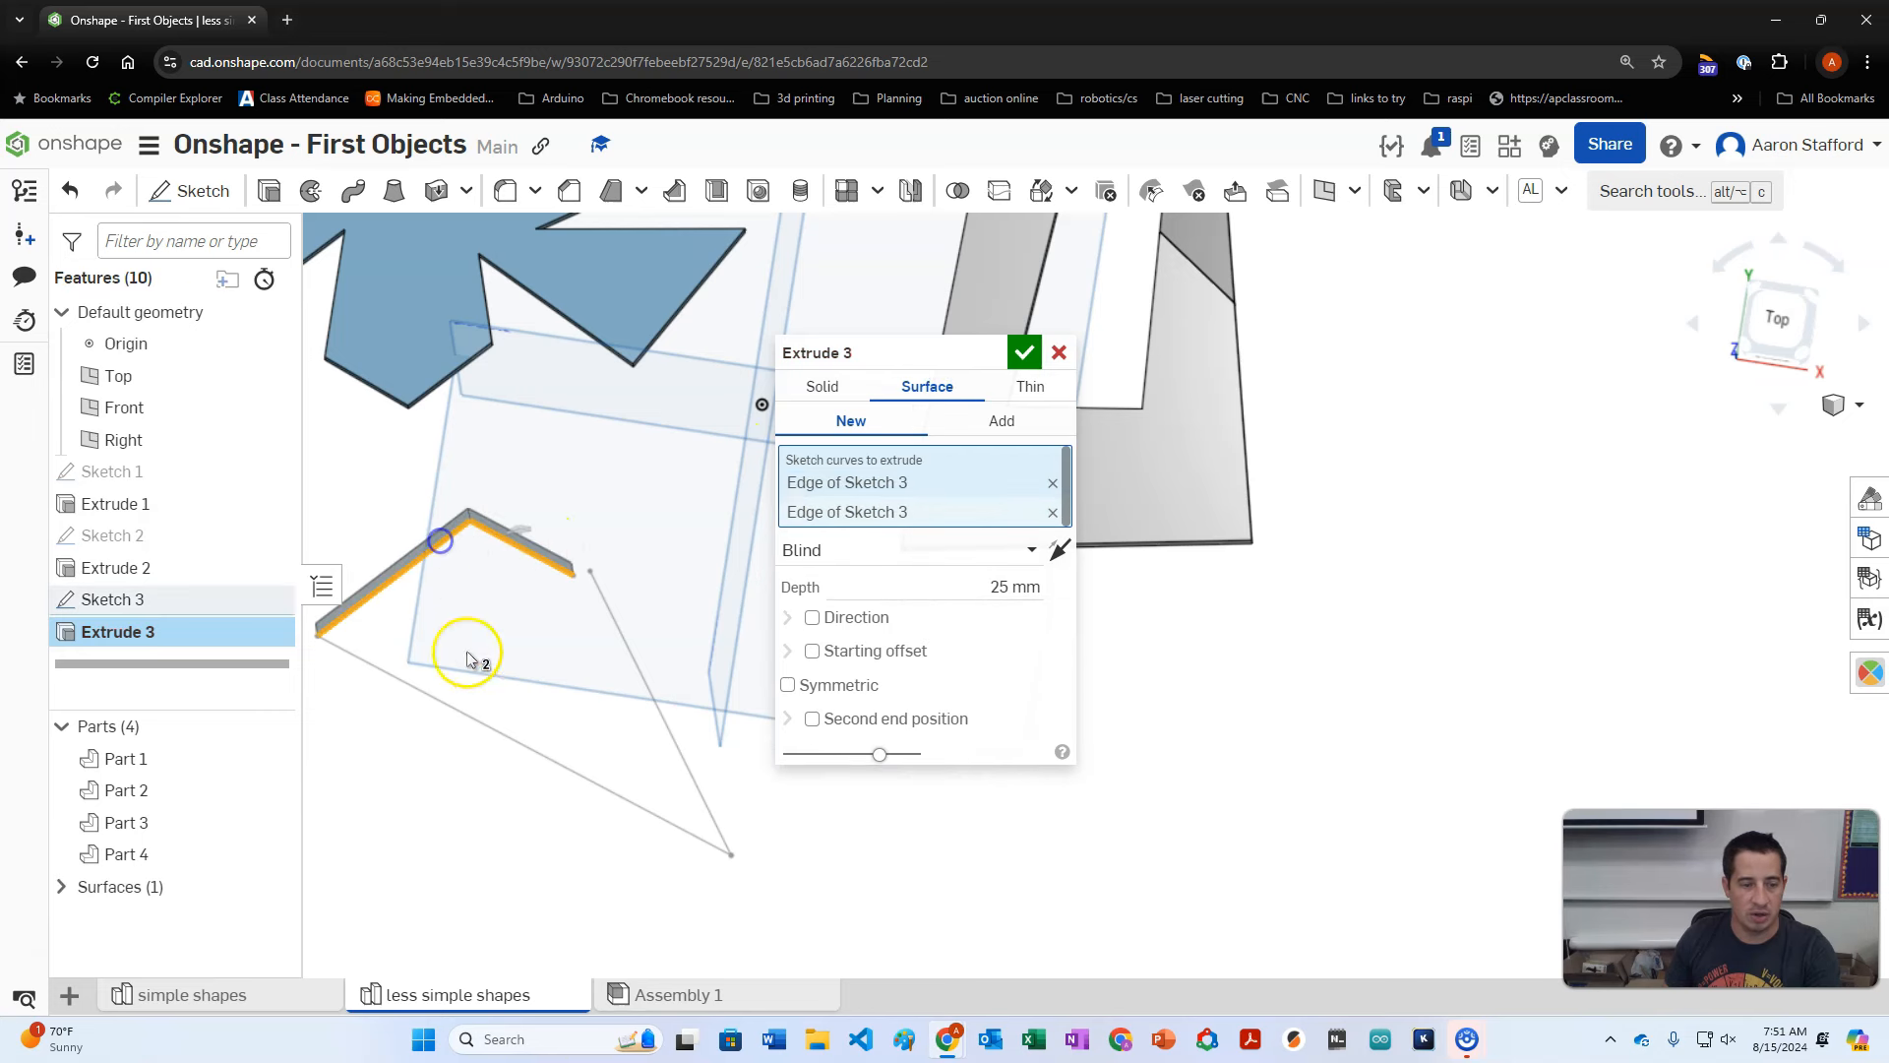
pyautogui.click(473, 725)
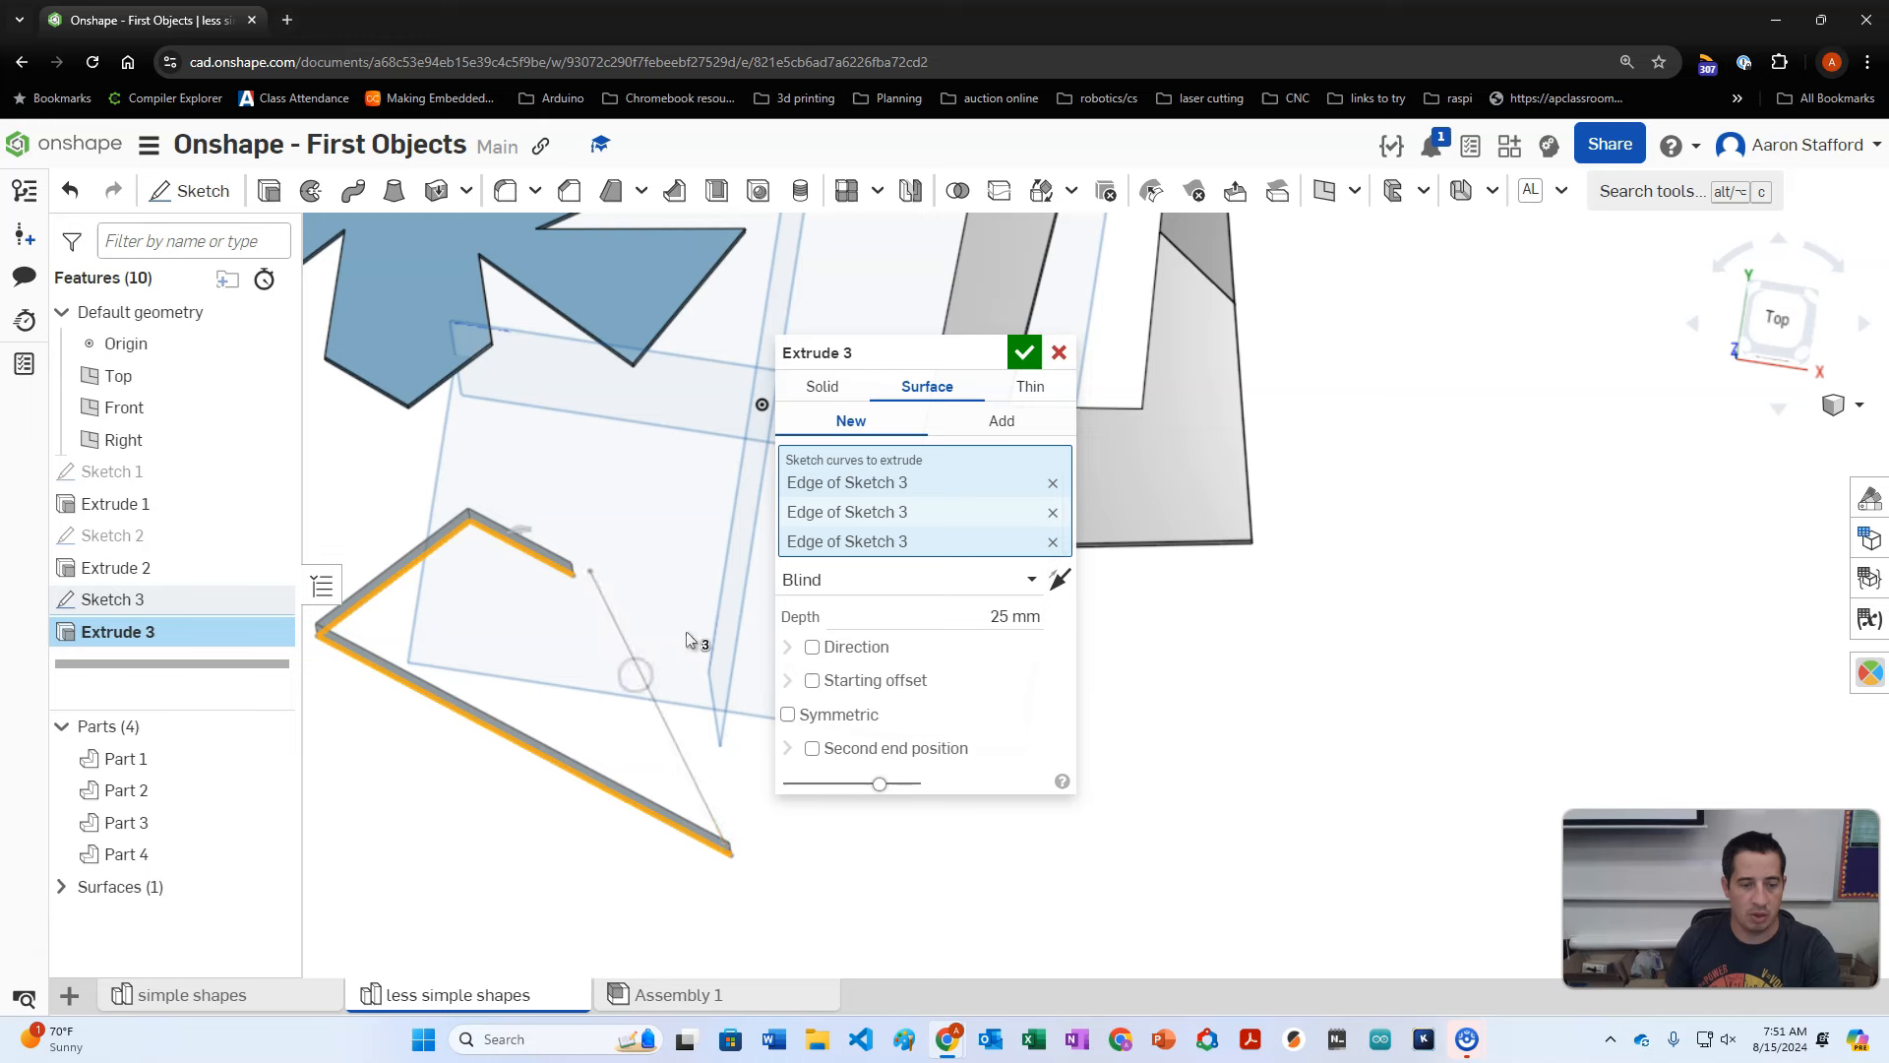
pyautogui.click(637, 669)
pyautogui.click(940, 392)
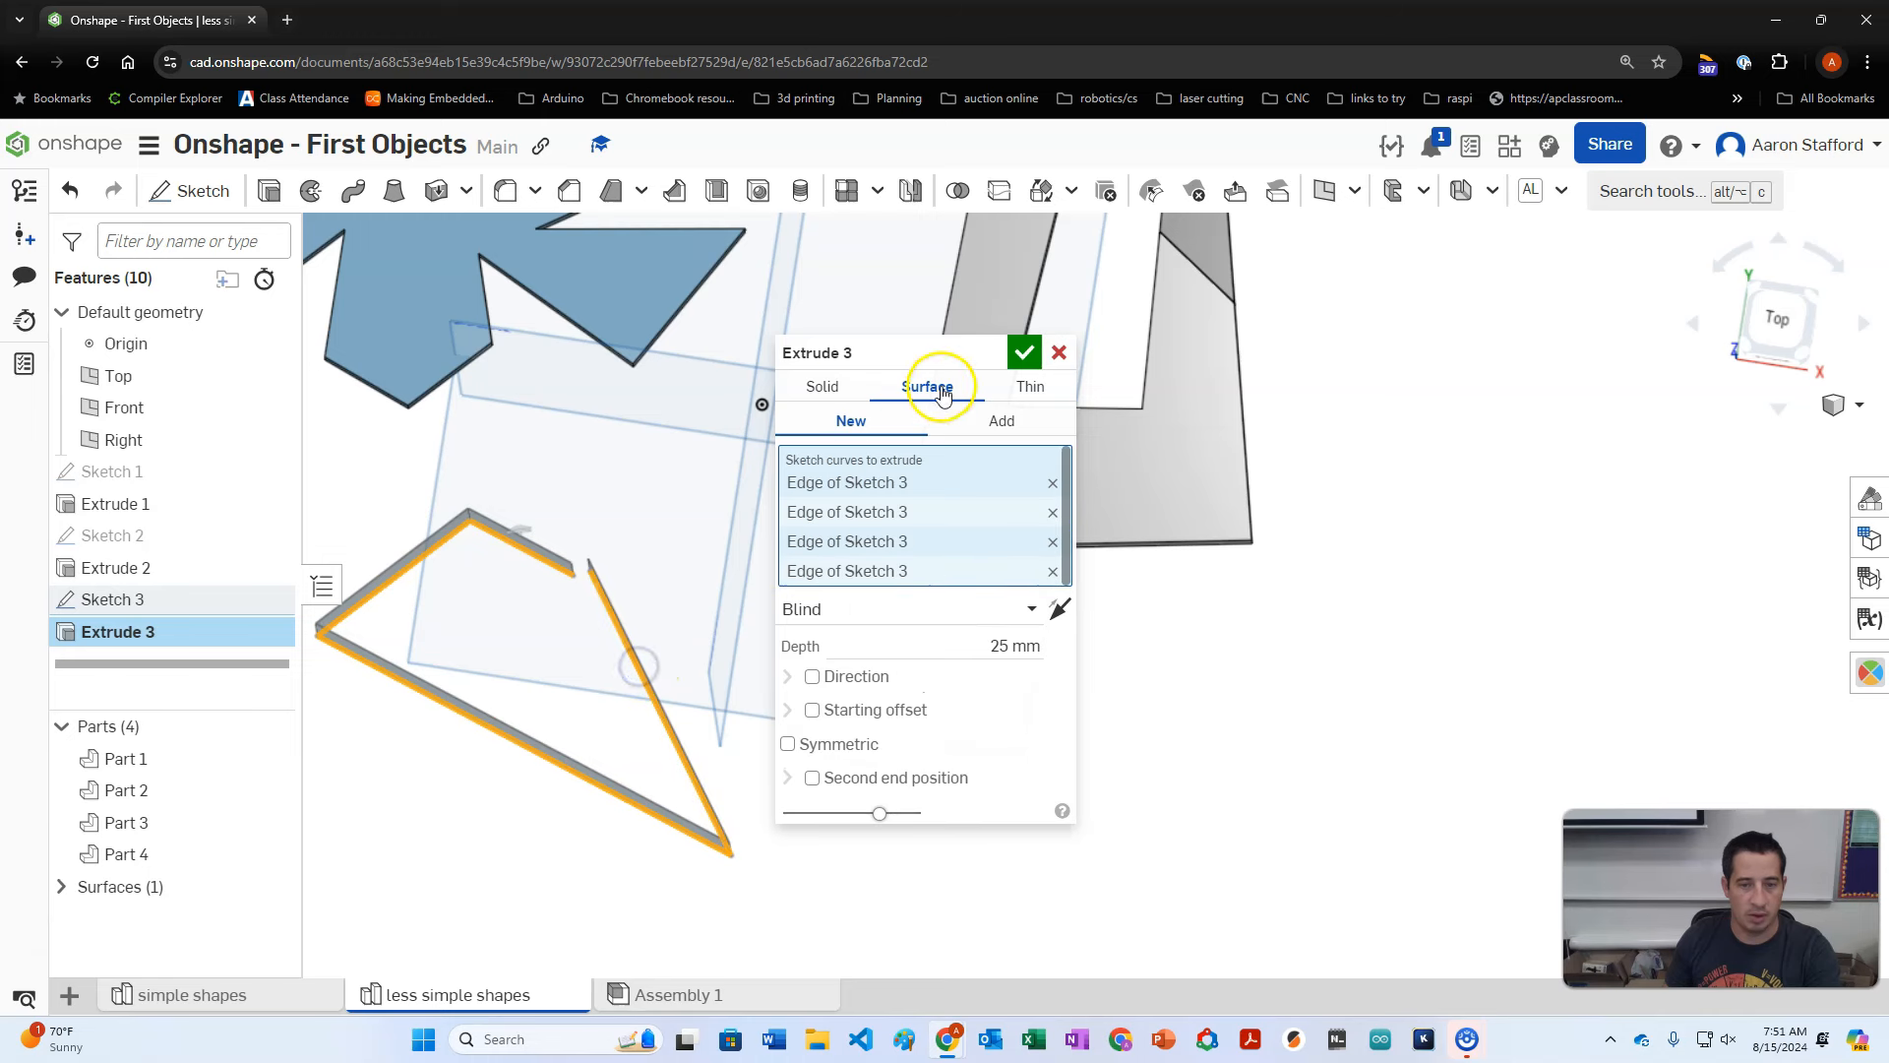
# Step: Try a thin extrusion of the outline's two upper lines, 5 mm thick and 25 mm deep
pyautogui.click(826, 387)
pyautogui.click(1024, 385)
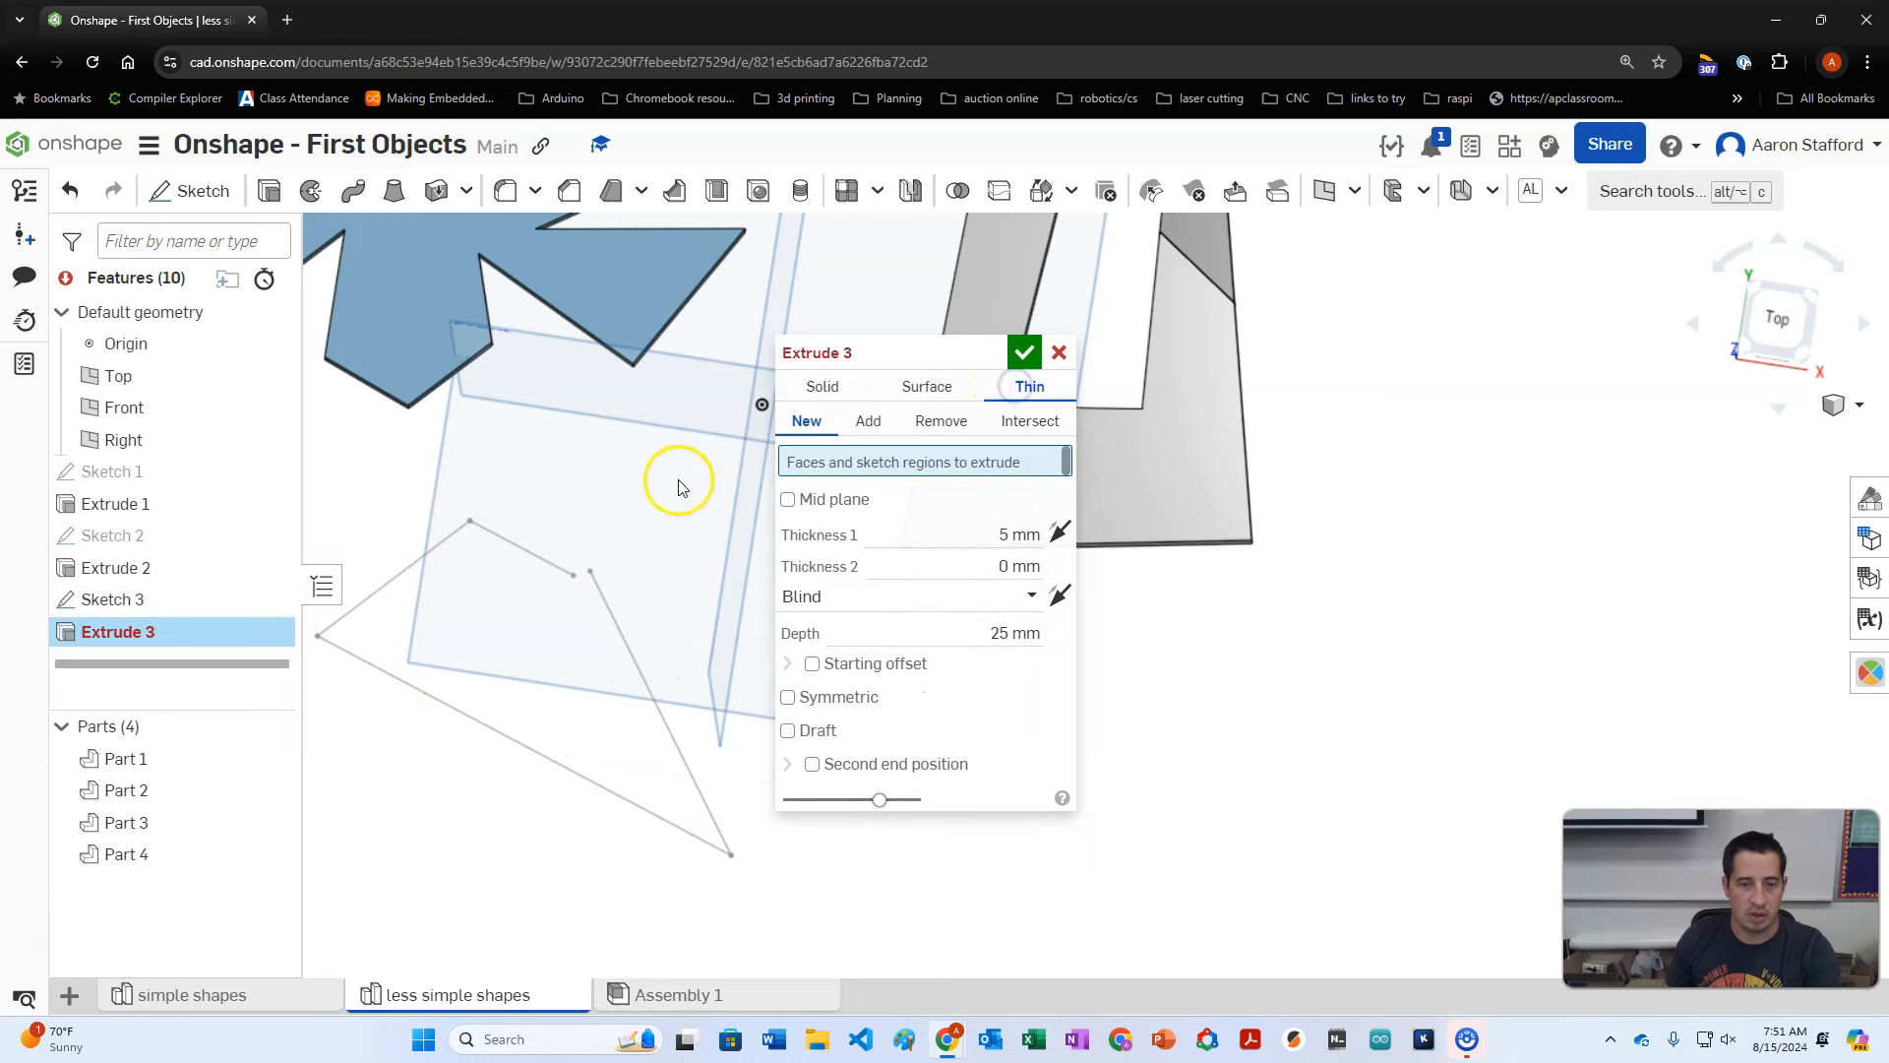
pyautogui.click(517, 544)
pyautogui.click(430, 545)
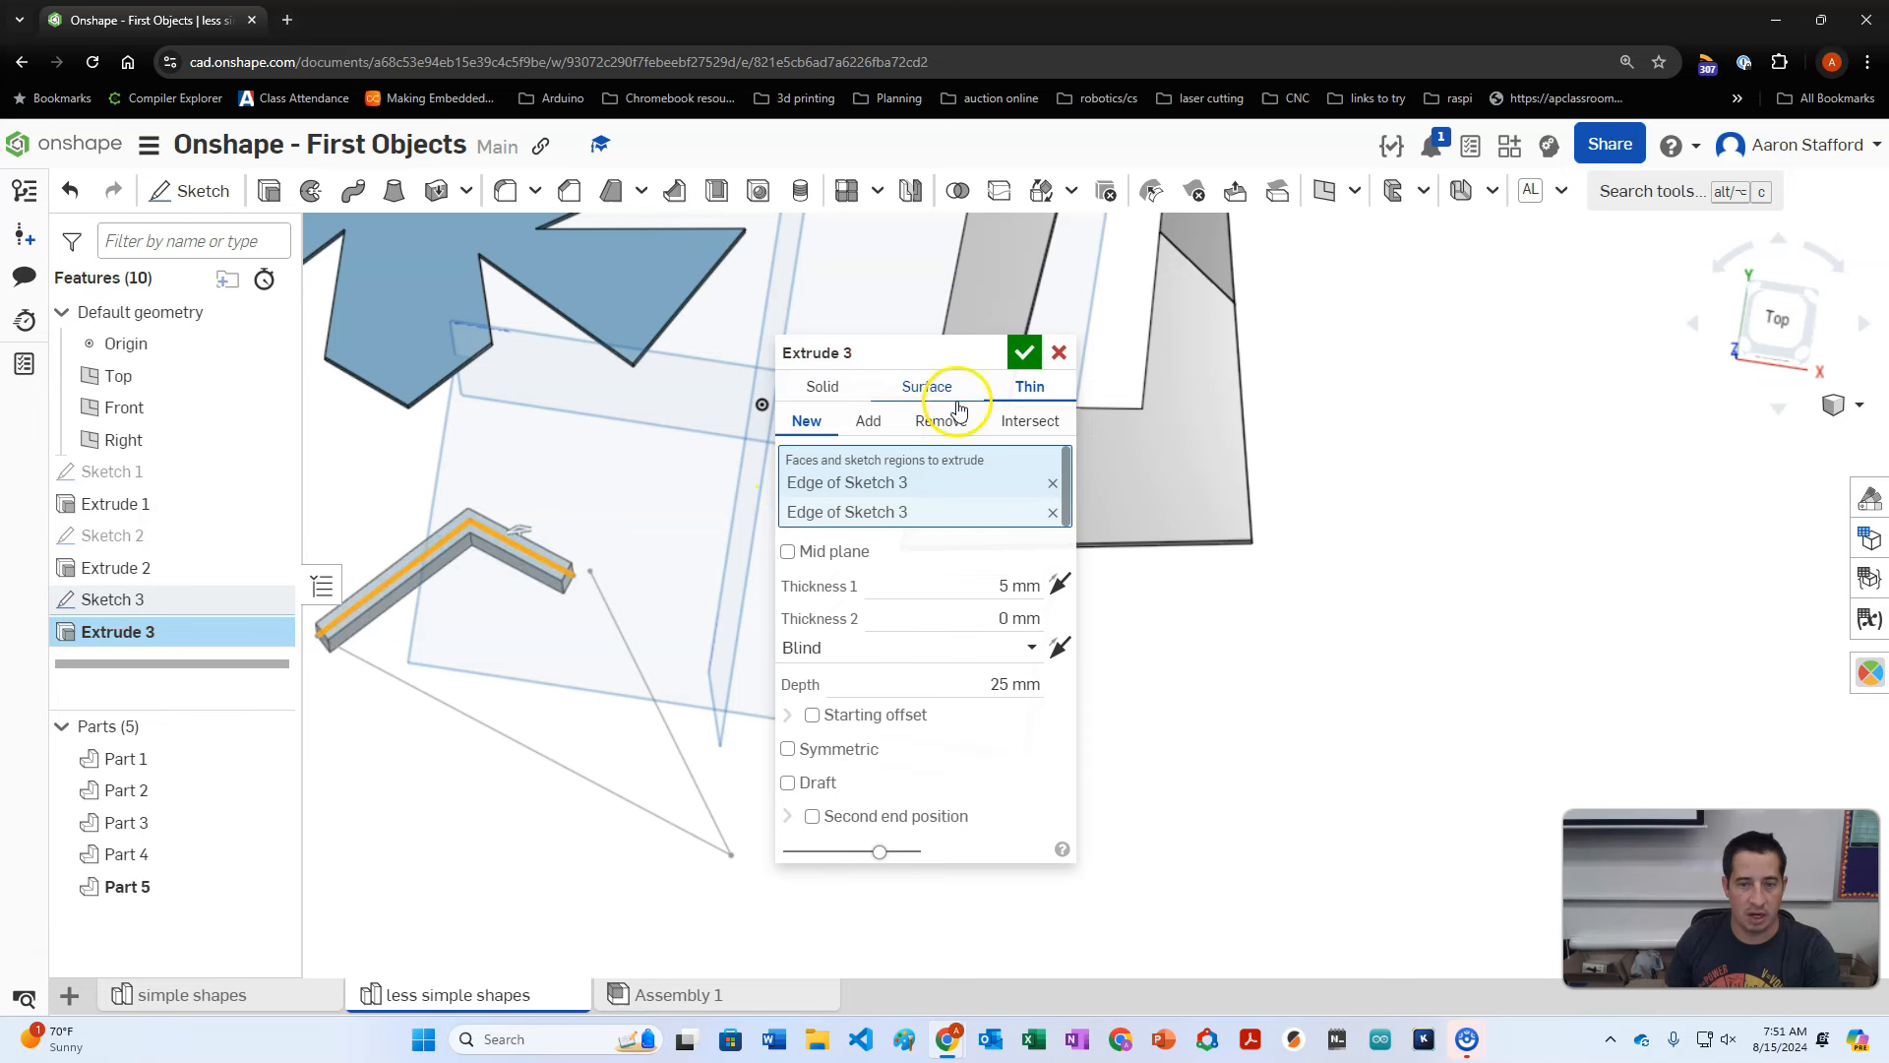
# Step: Switch the extrusion back to the Solid type and close it without selecting a region
pyautogui.click(825, 388)
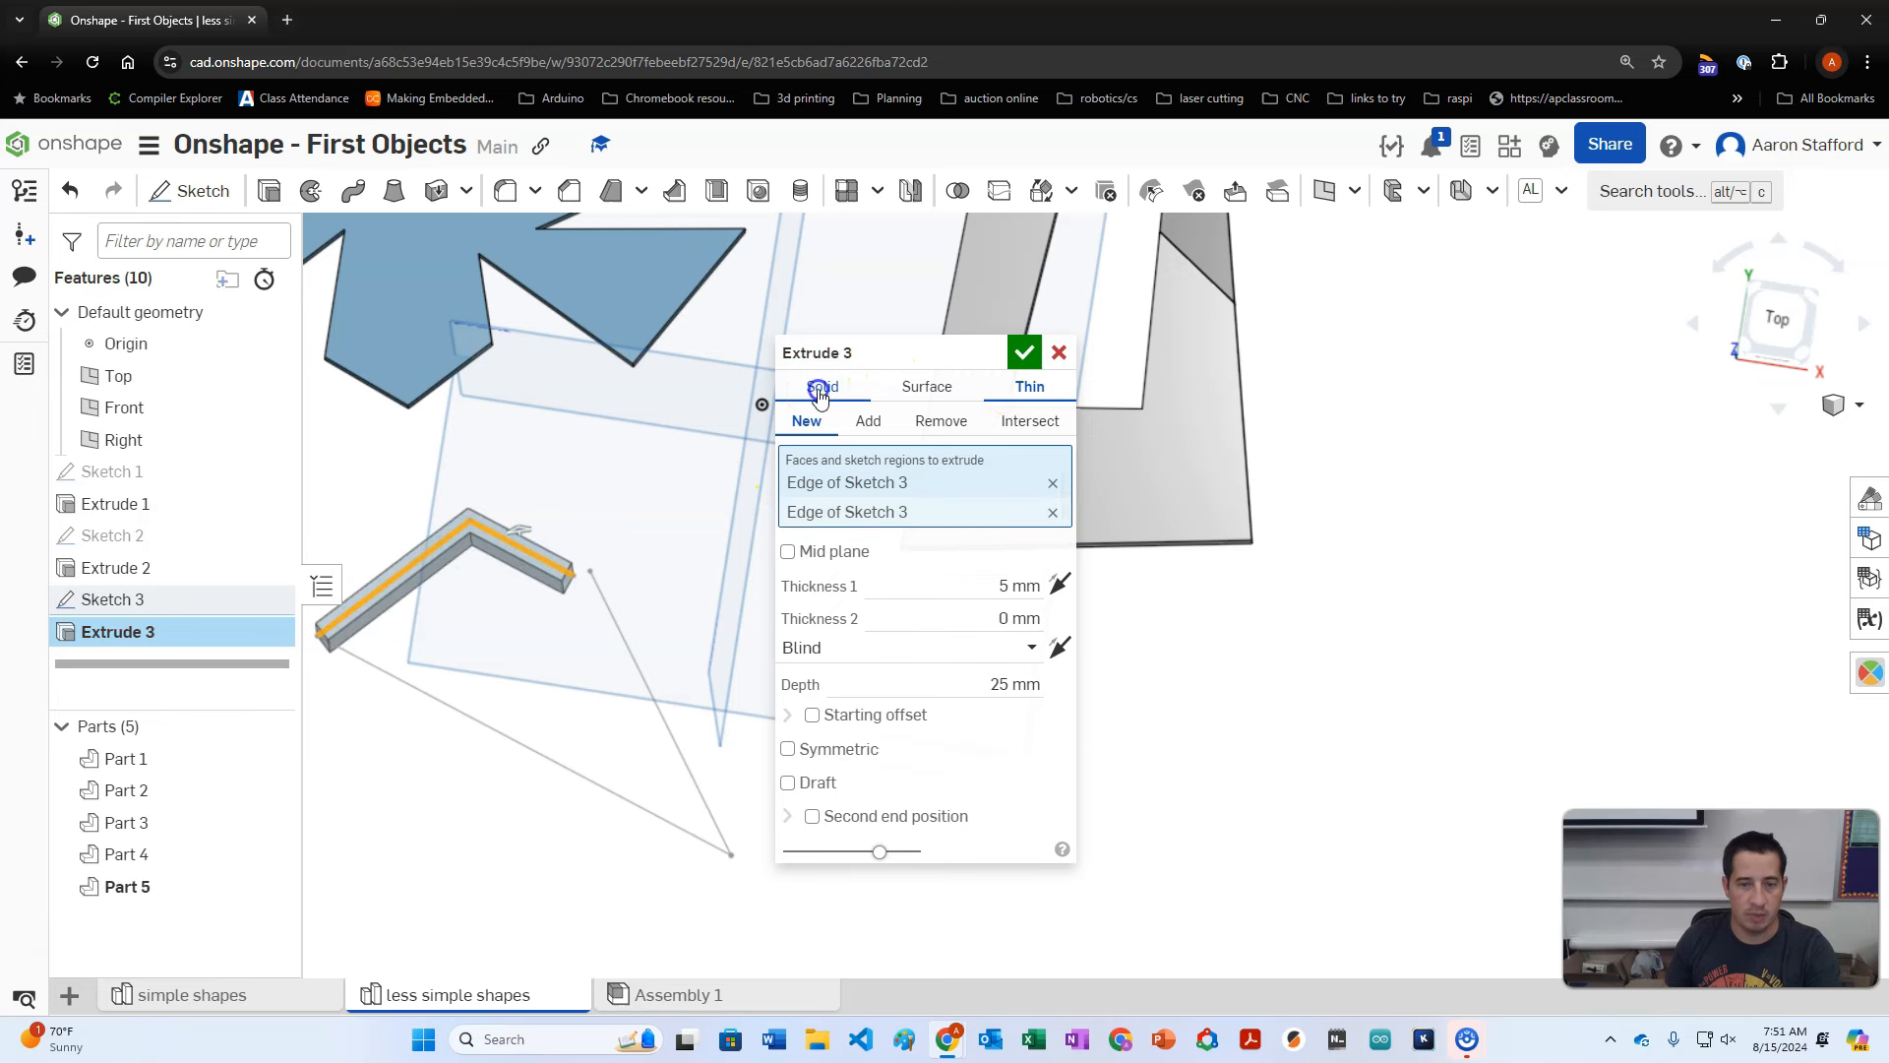
pyautogui.click(860, 384)
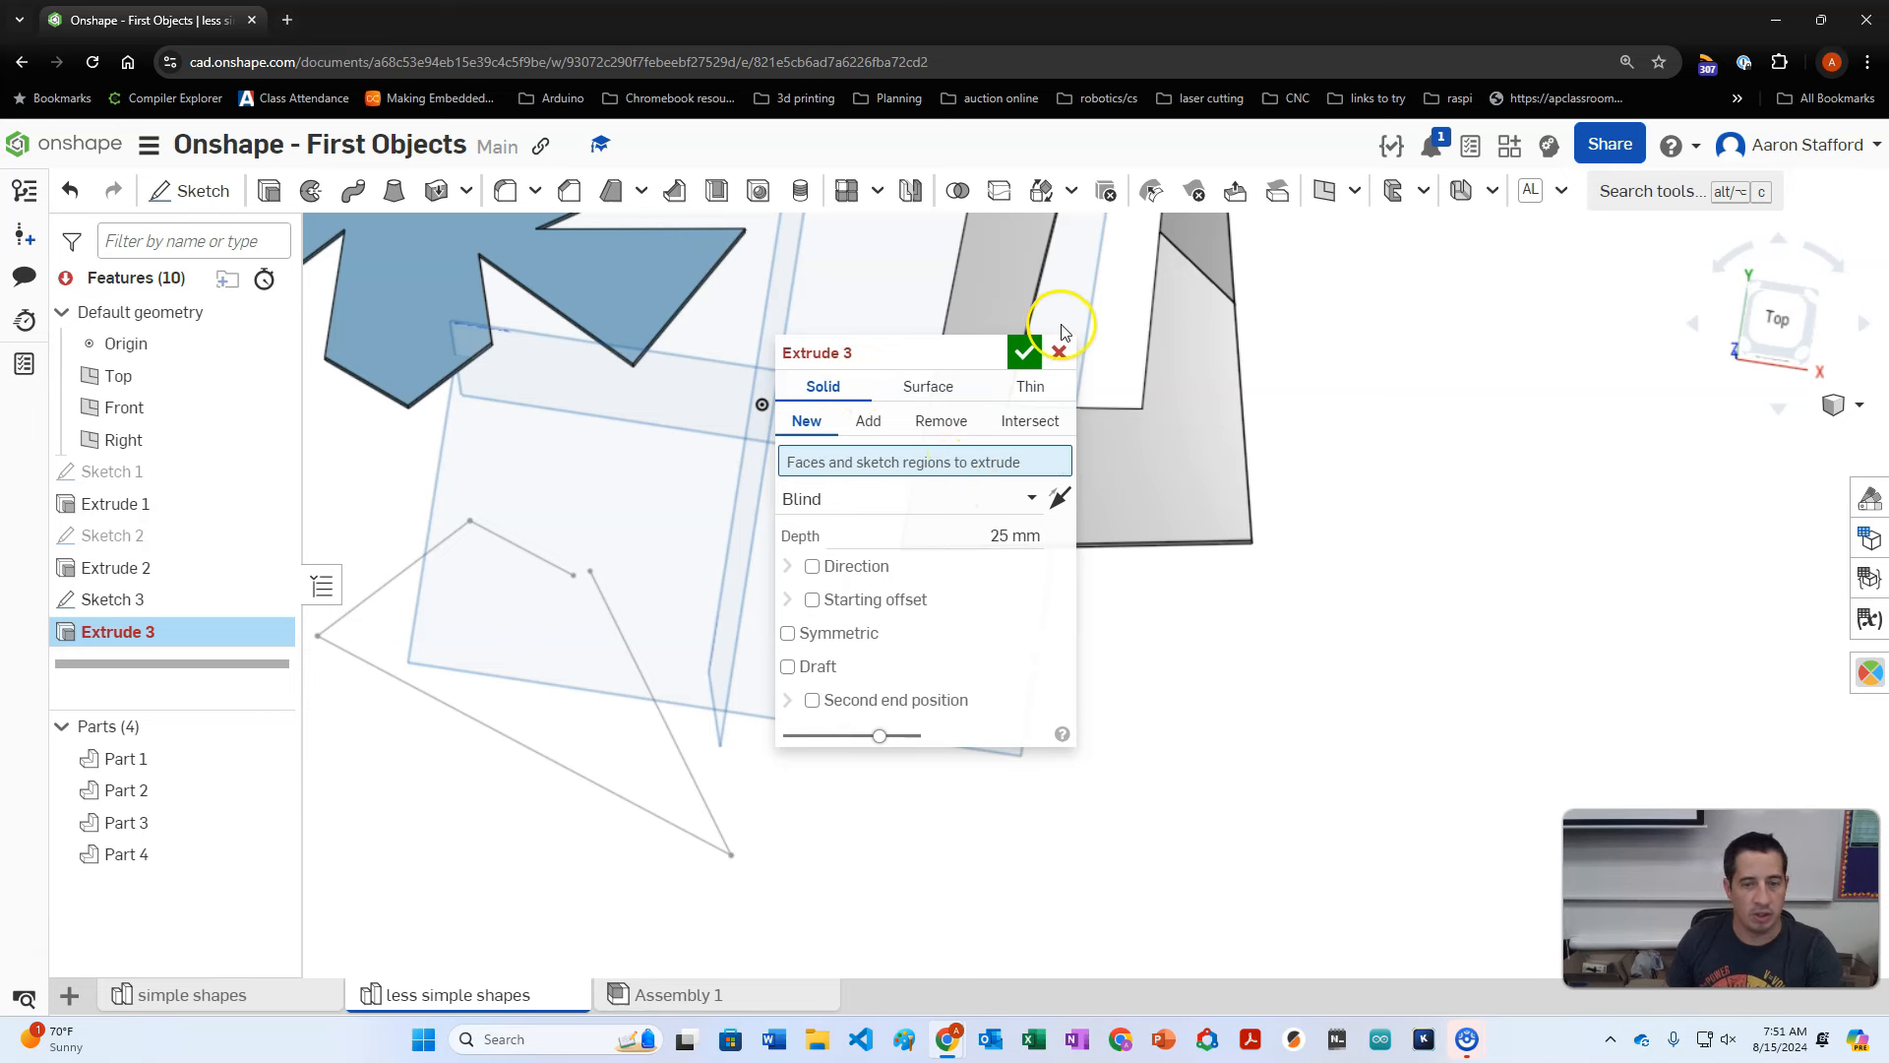
pyautogui.click(1059, 352)
# Step: Edit the open outline's sketch and close its gap by joining the short upper line's loose end to the neighbouring endpoint
pyautogui.doubleClick(135, 596)
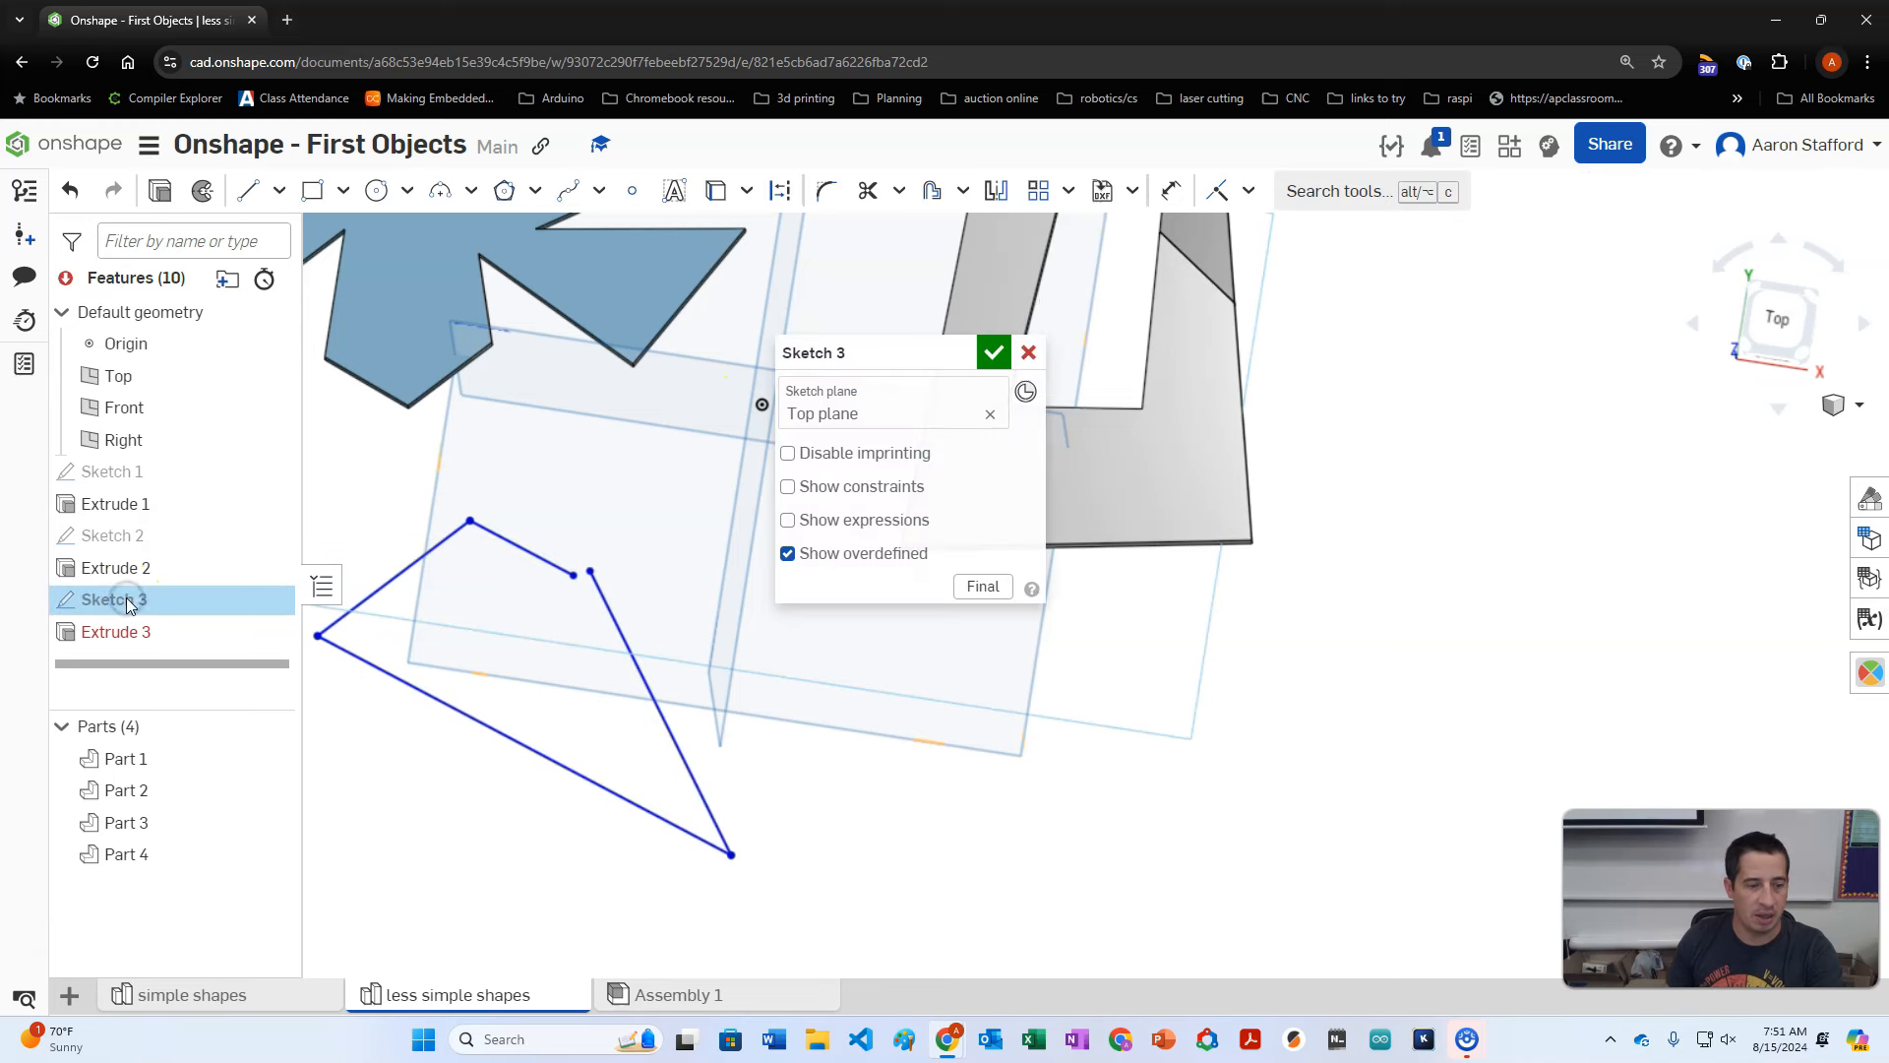
pyautogui.click(591, 575)
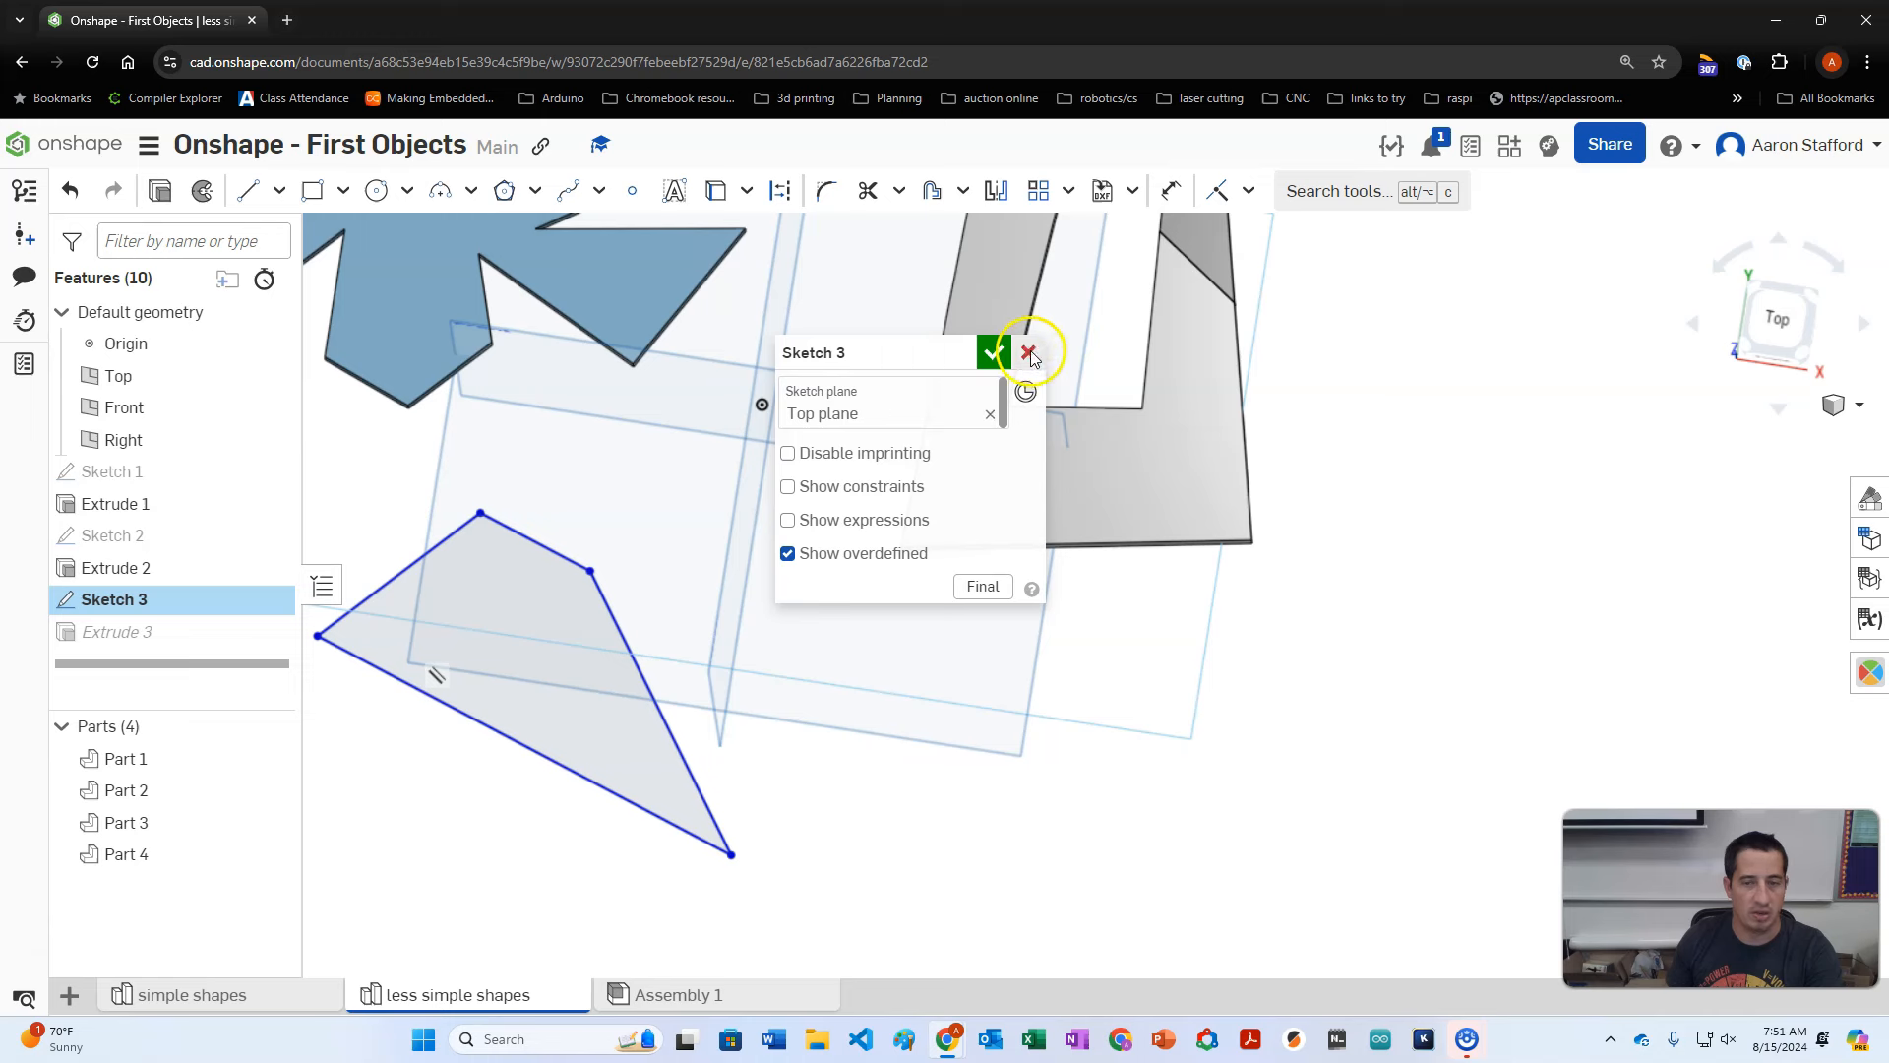
pyautogui.click(994, 353)
# Step: Edit the third extrusion to use the closed outline's region as a new solid with a depth of 8 mm
pyautogui.doubleClick(123, 632)
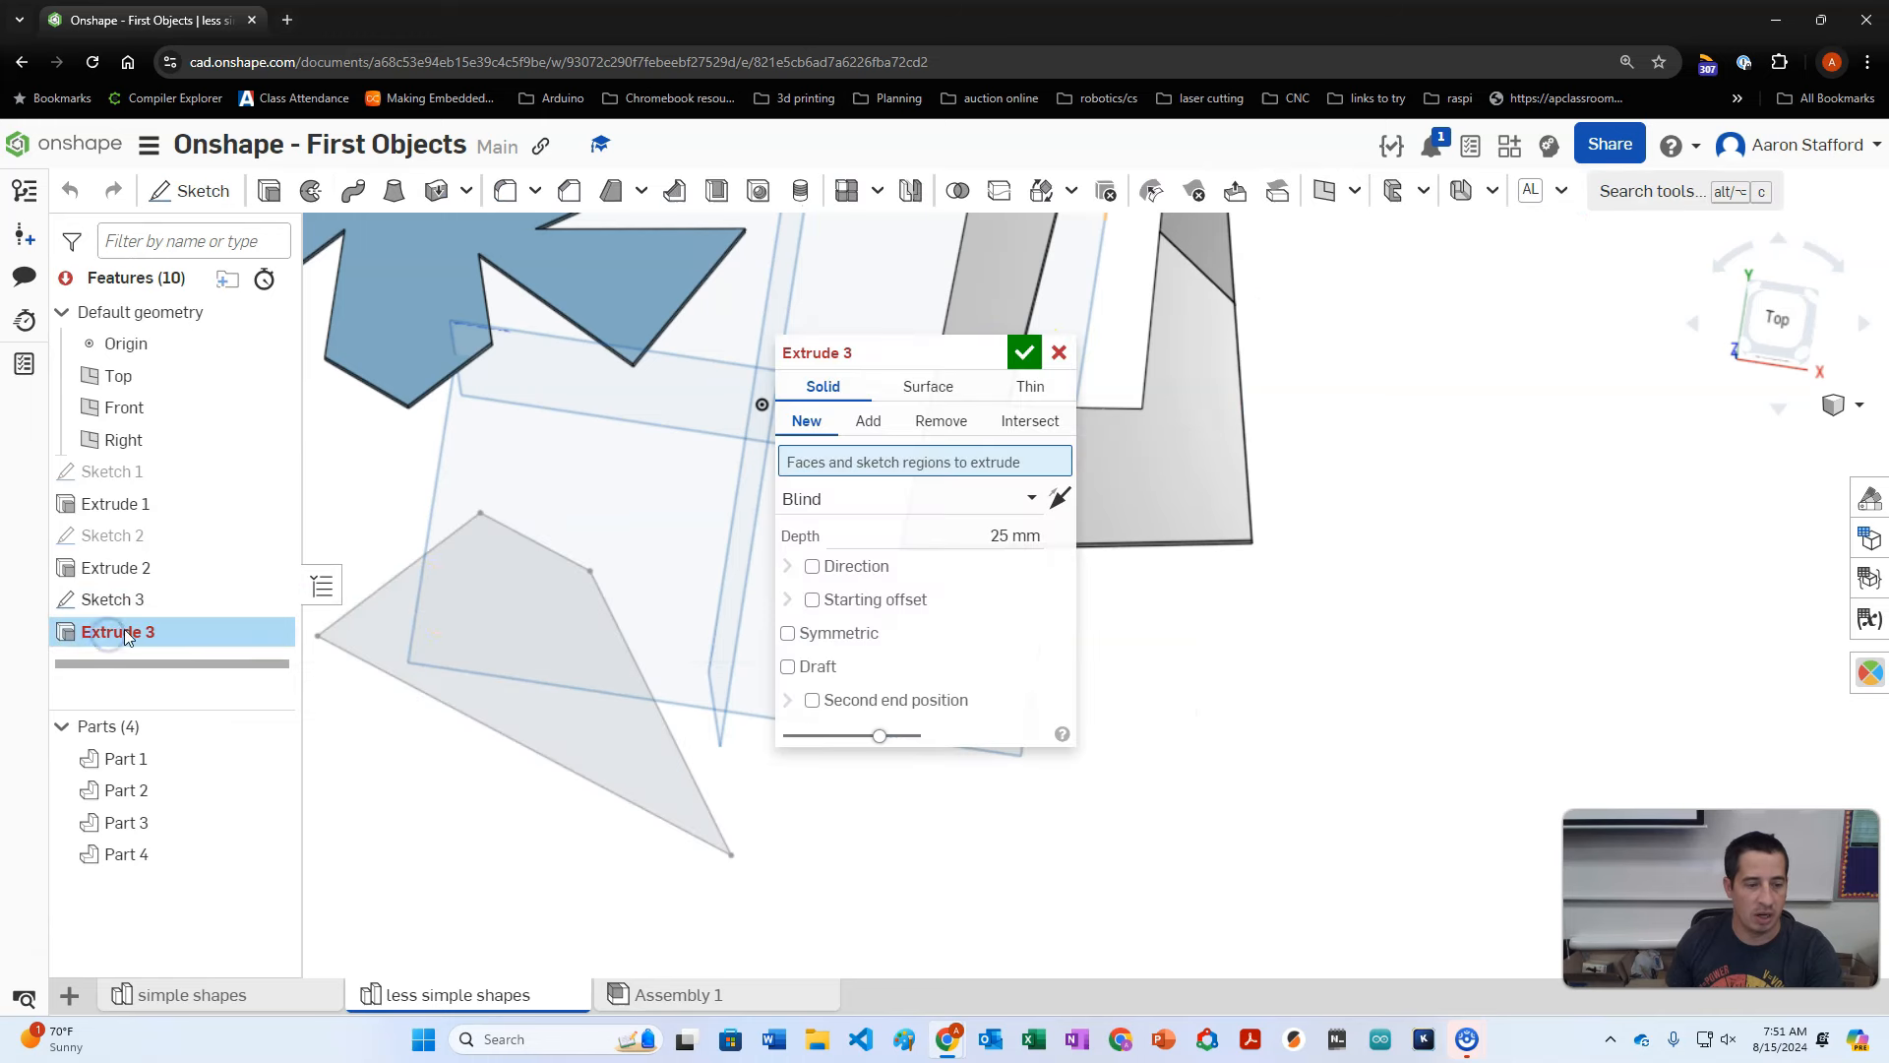
pyautogui.click(584, 630)
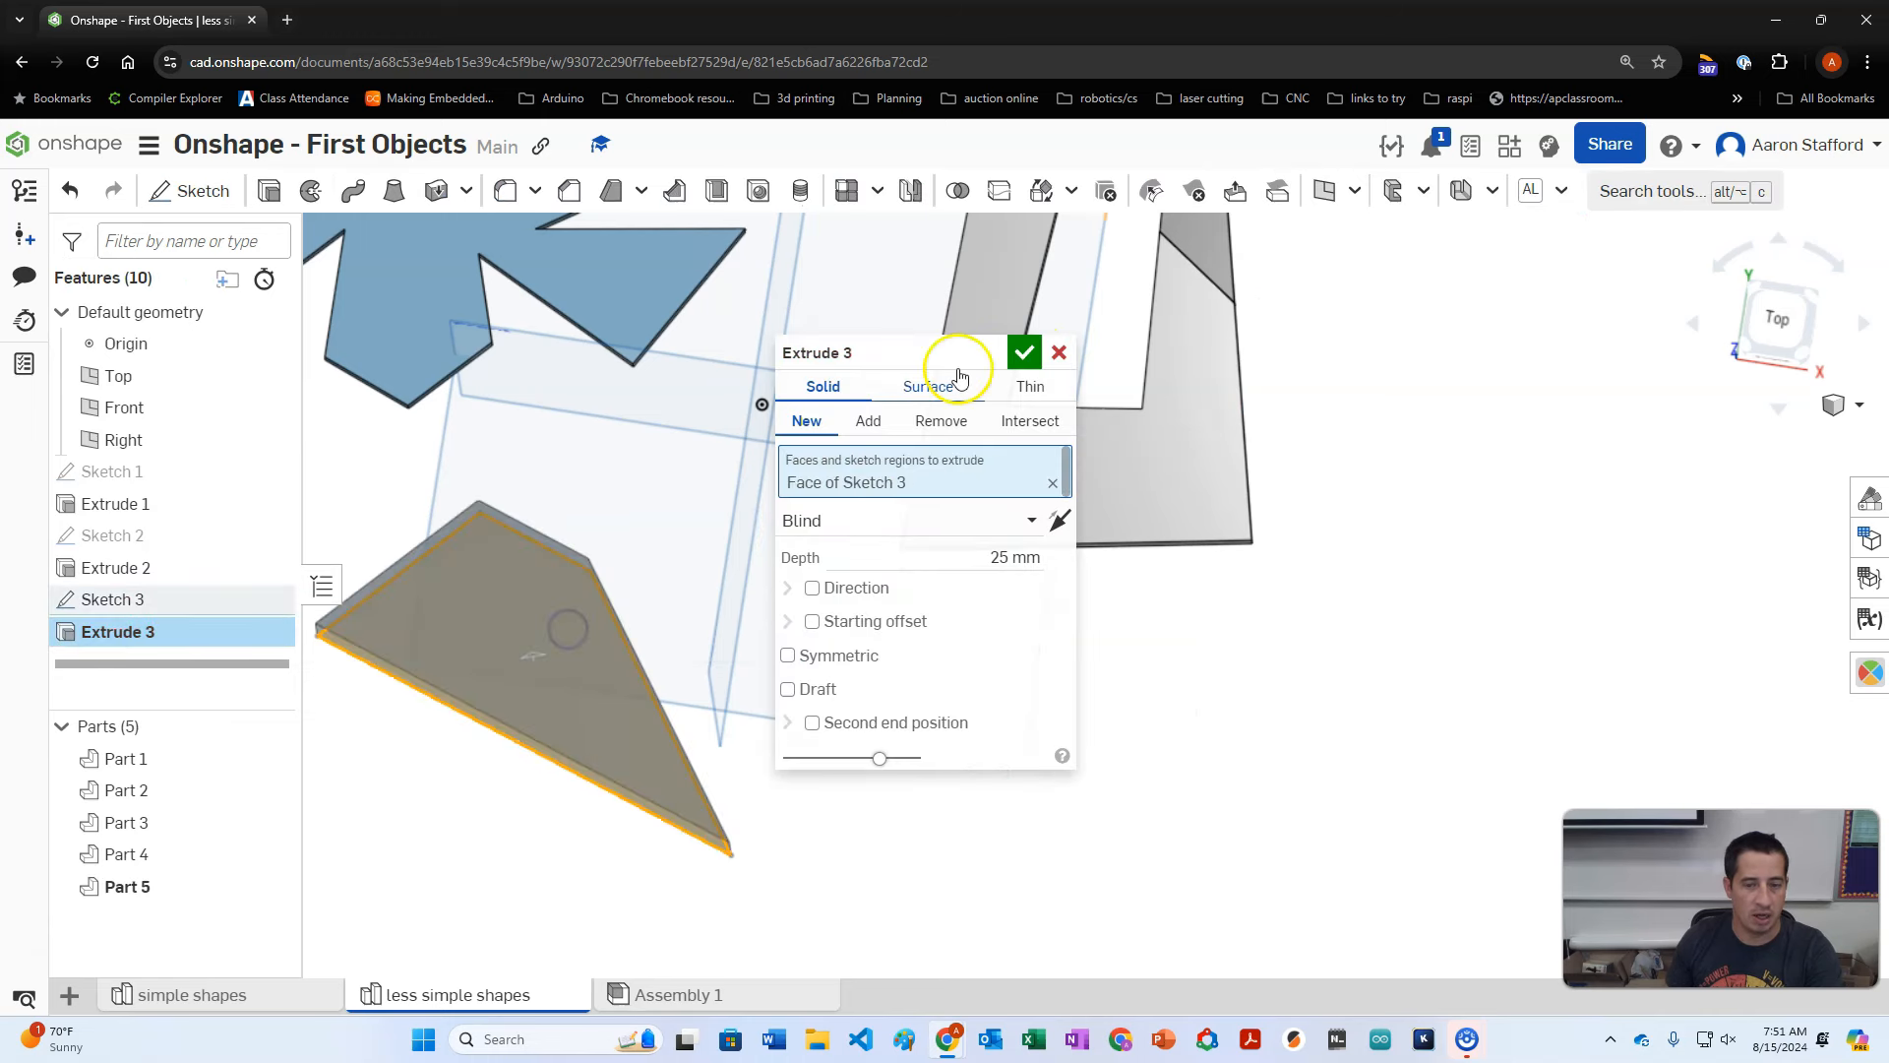
pyautogui.click(1020, 556)
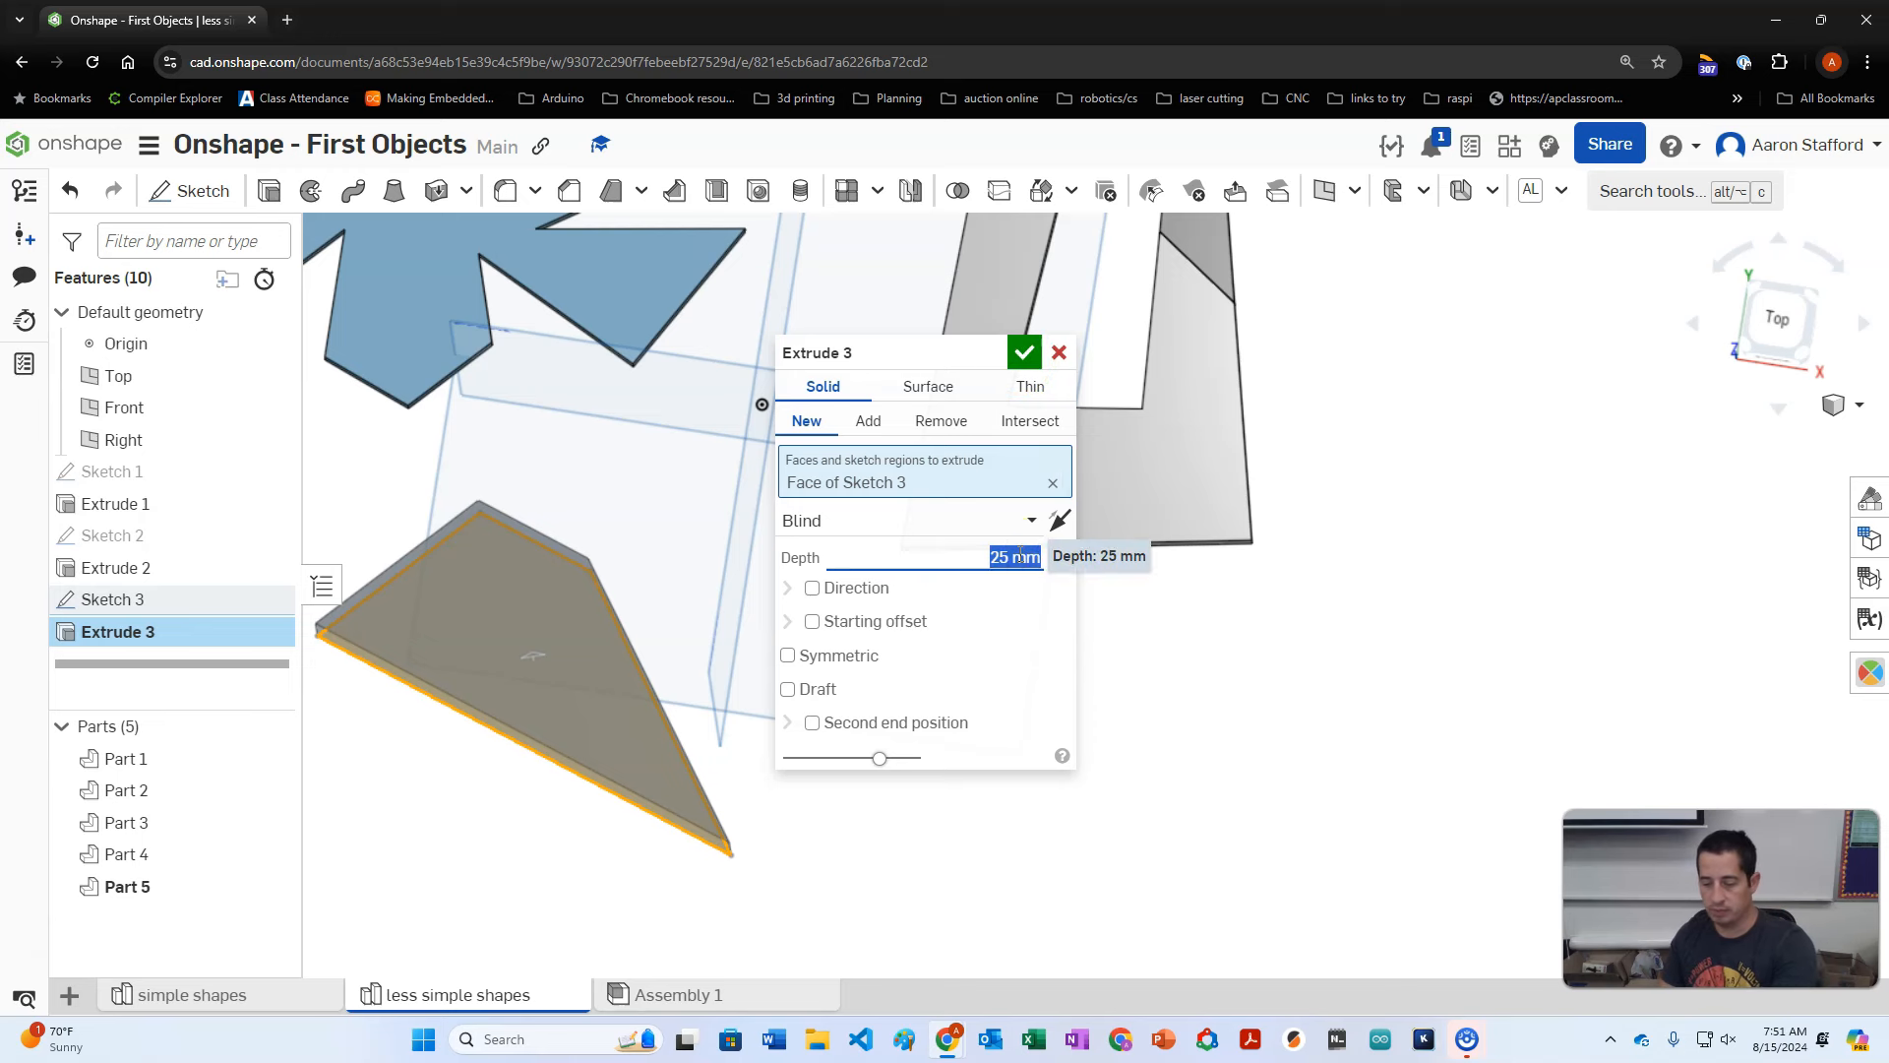
pyautogui.write('8')
pyautogui.press('Return')
pyautogui.click(1026, 348)
pyautogui.scroll(-5, 776, 771)
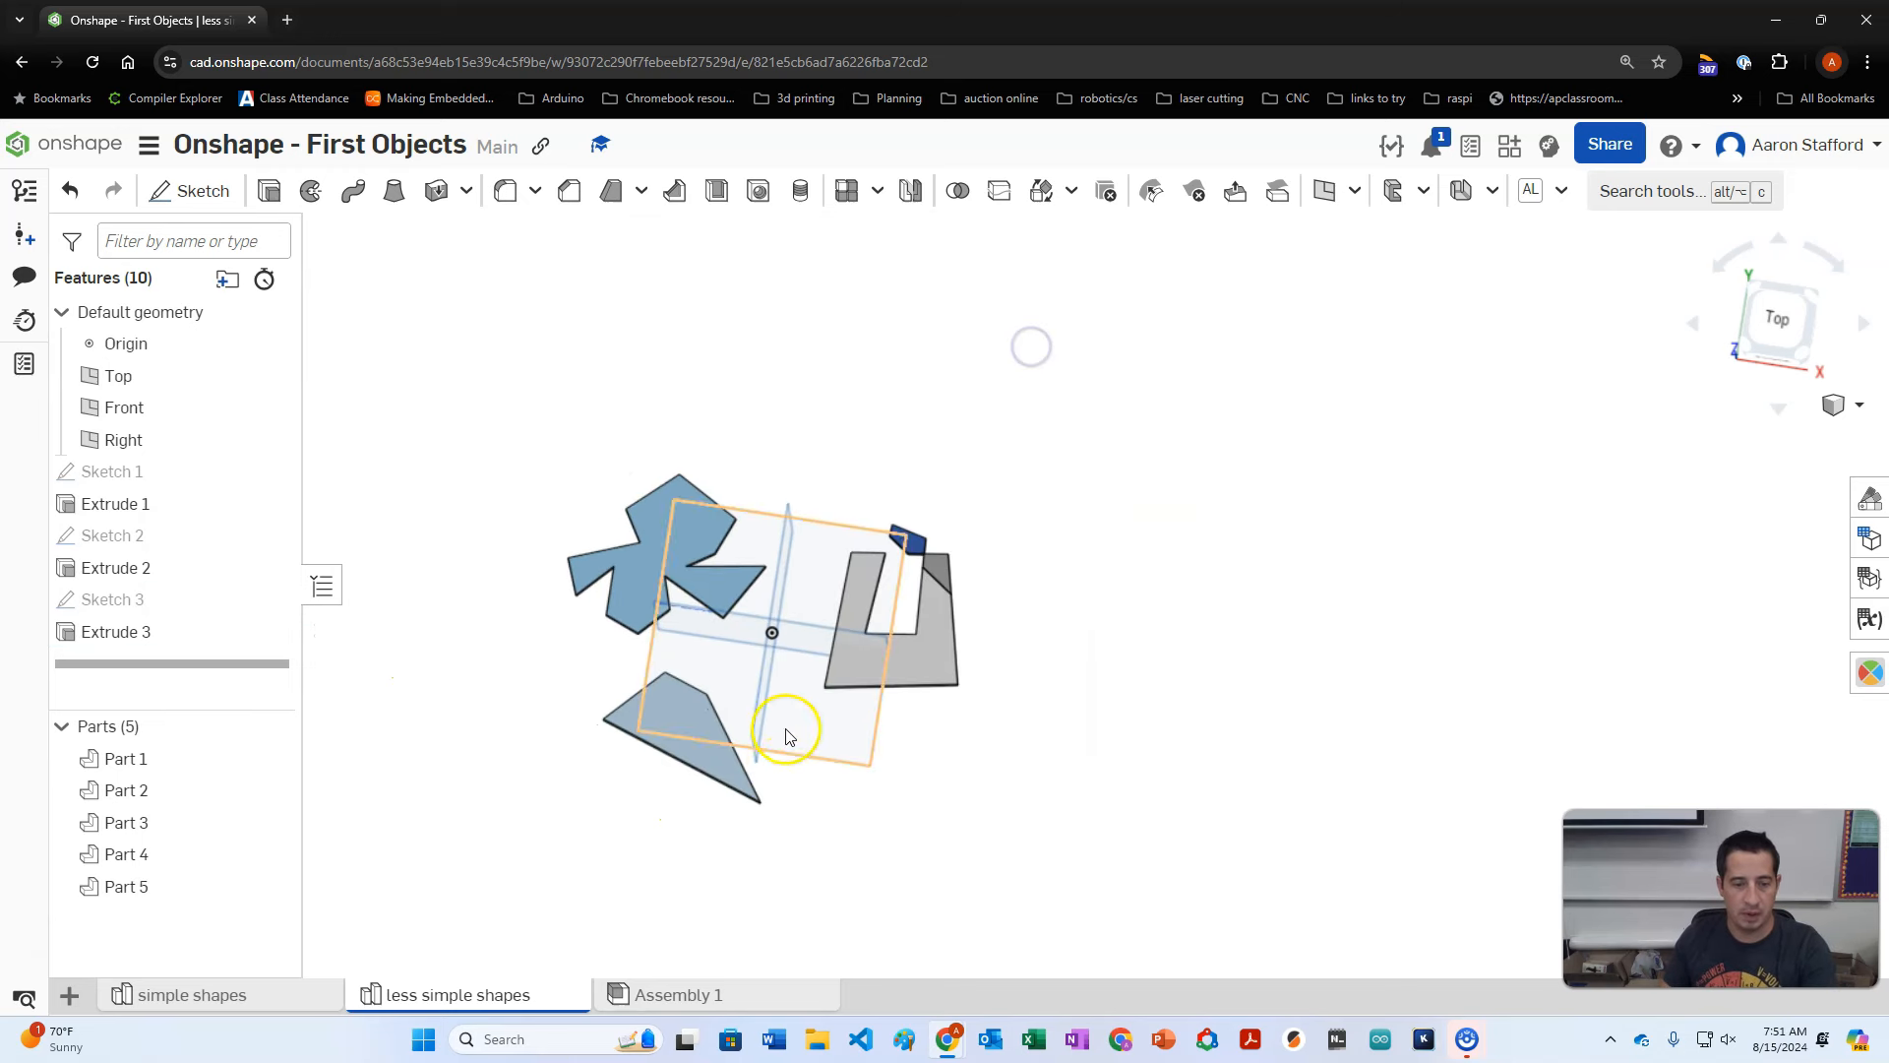
# Step: Switch to the "simple shapes" part studio and add a new part studio after it
pyautogui.click(246, 997)
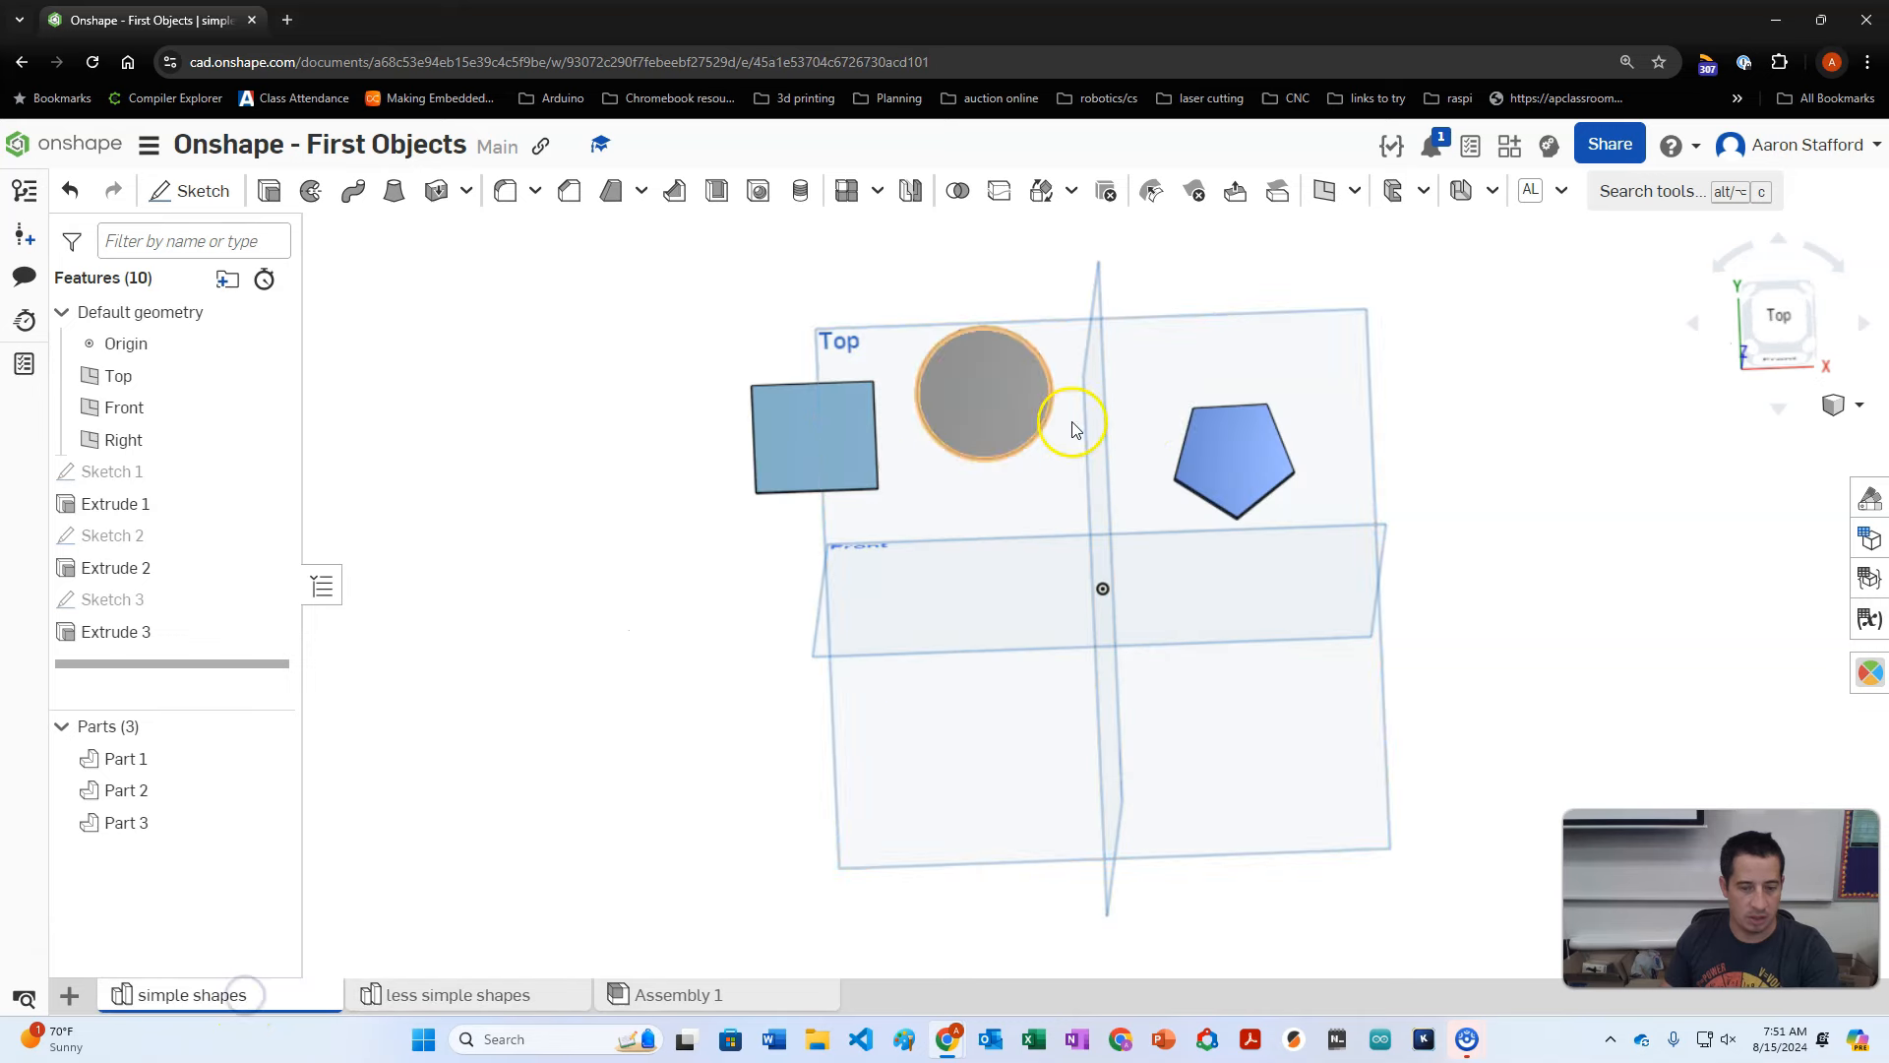
pyautogui.click(71, 991)
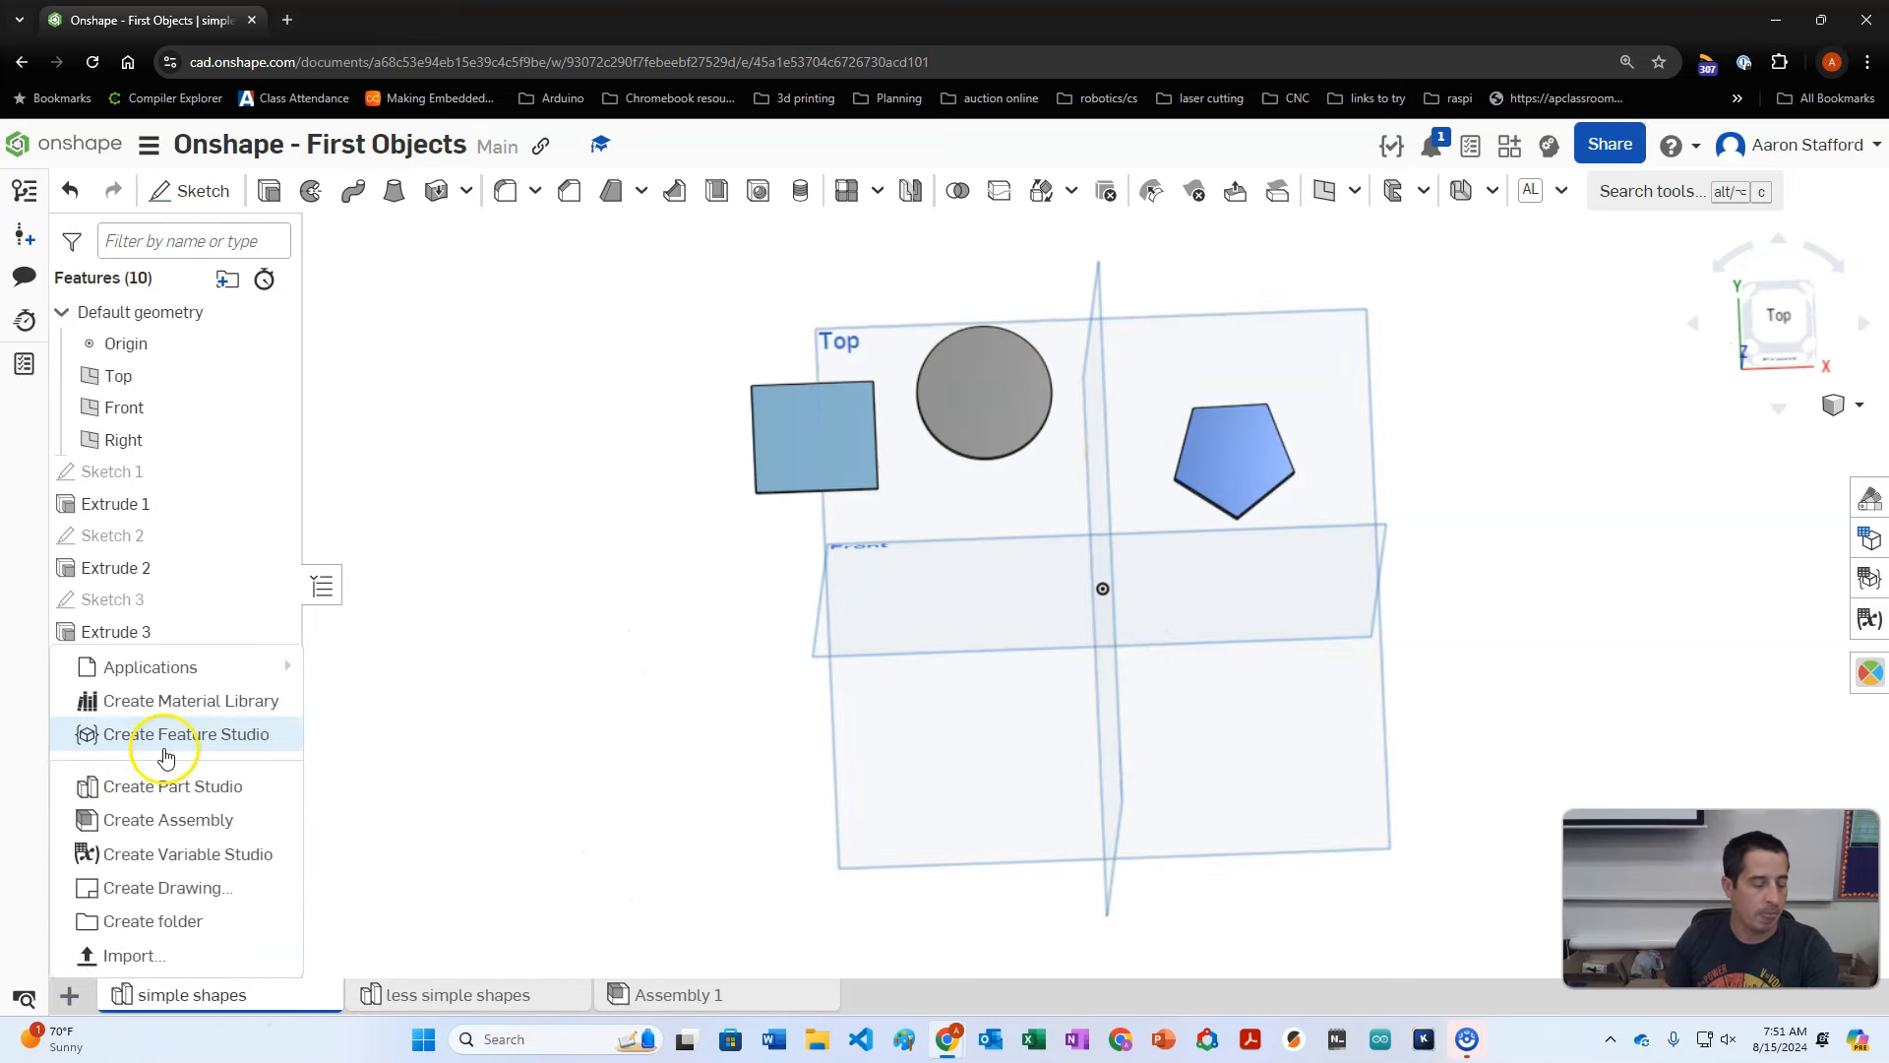
pyautogui.click(133, 788)
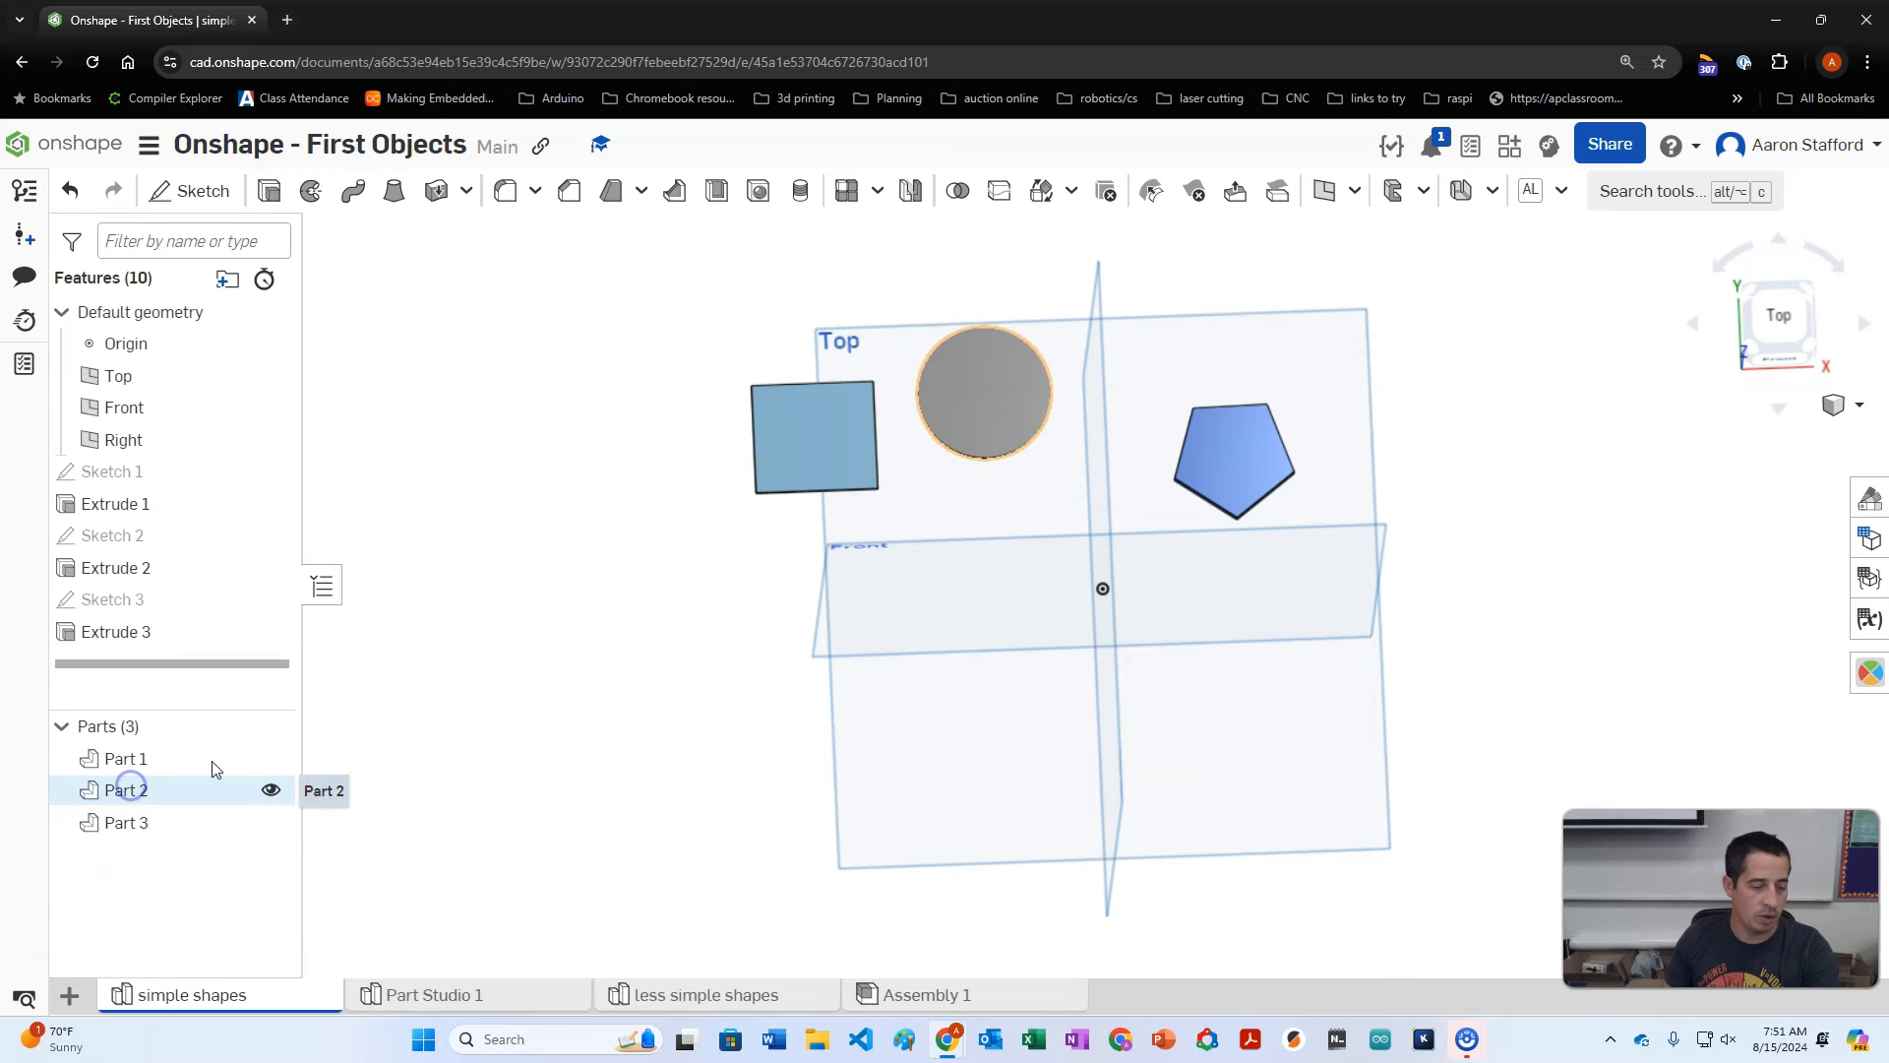
# Step: Rename the new "Part Studio 1" as "complex shapes"
pyautogui.rightClick(440, 999)
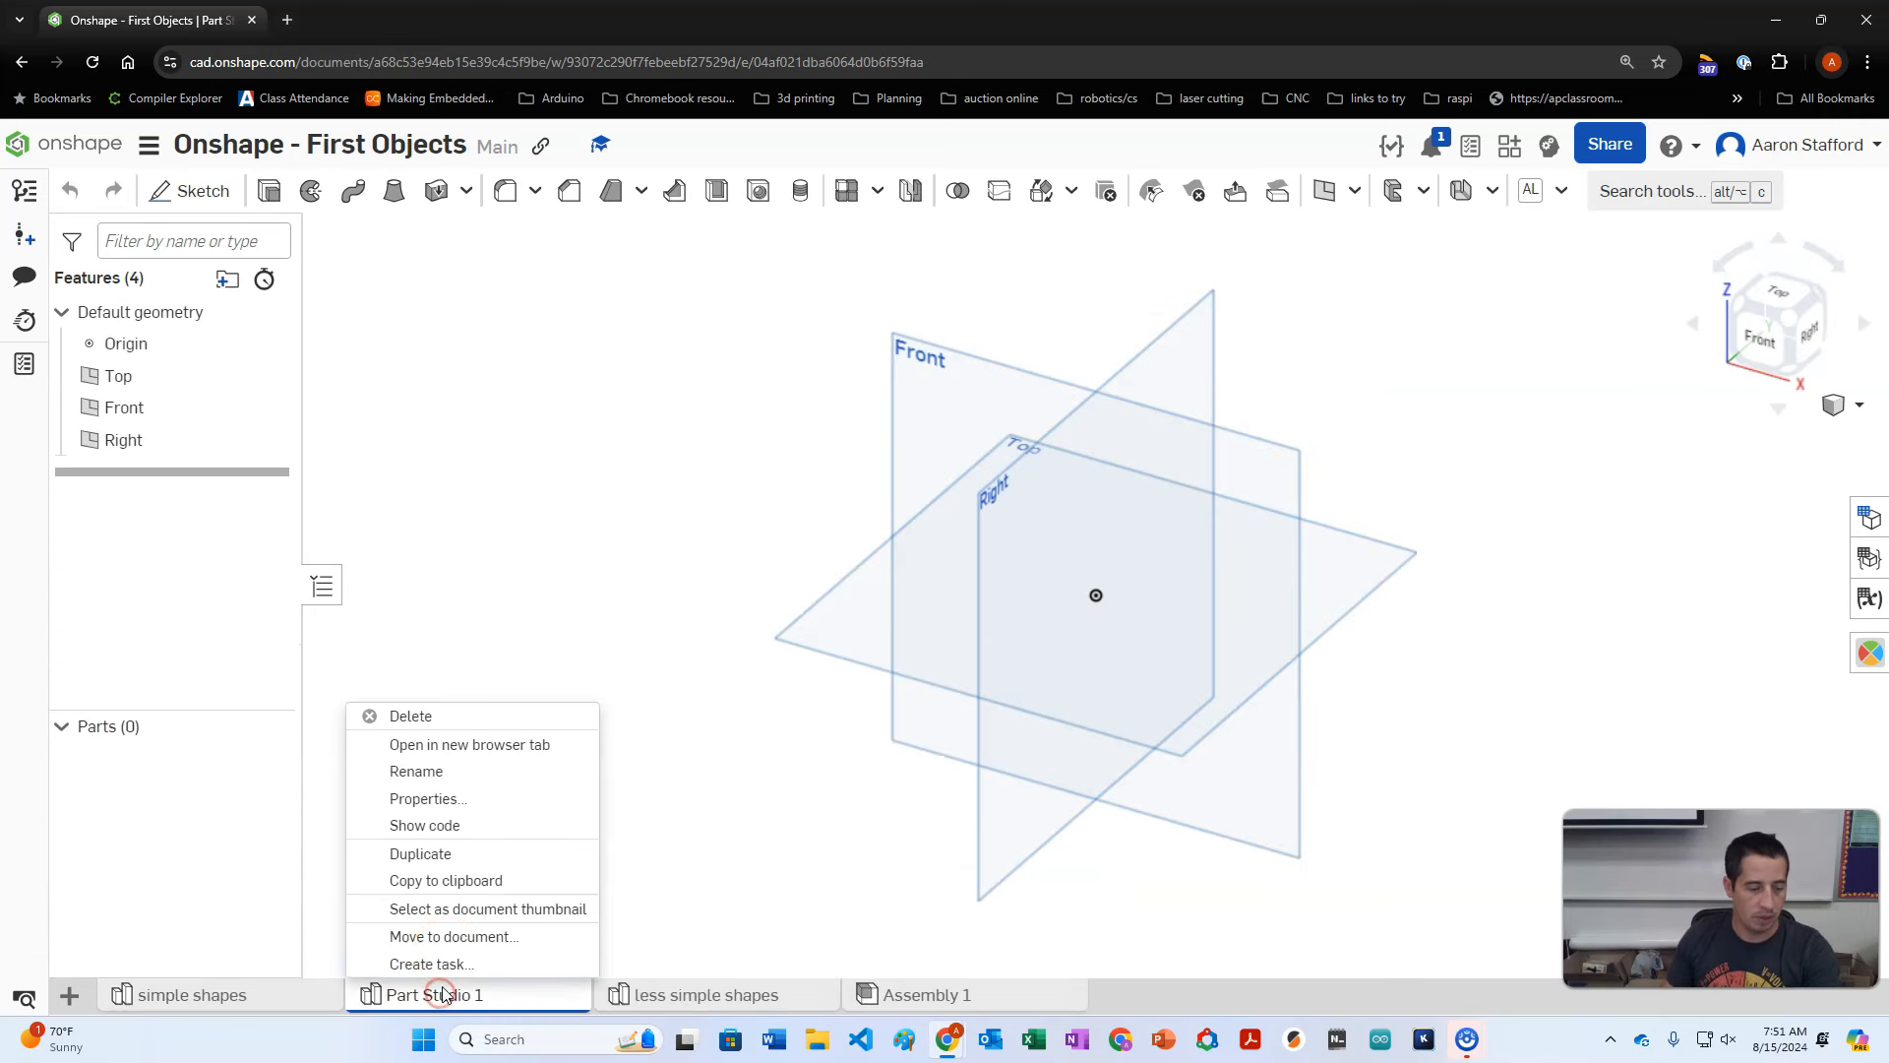
pyautogui.click(439, 774)
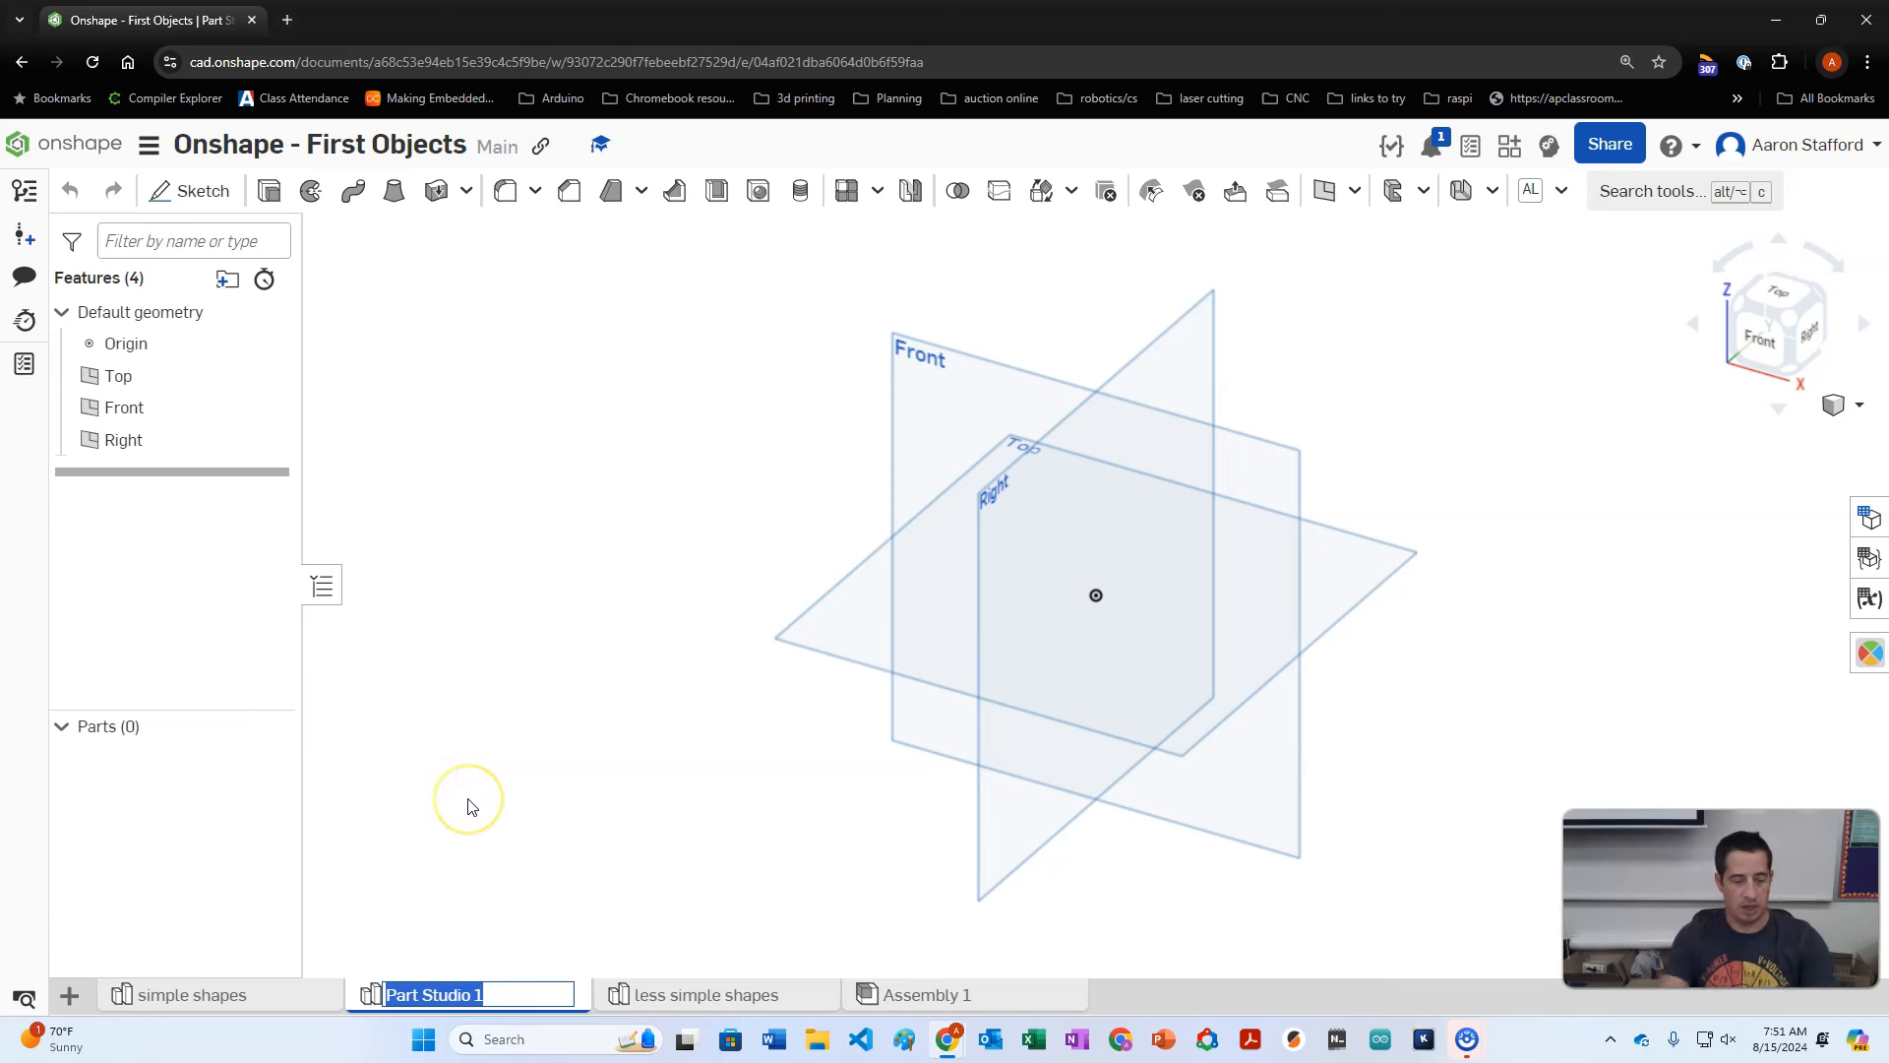
pyautogui.write('complex shapes')
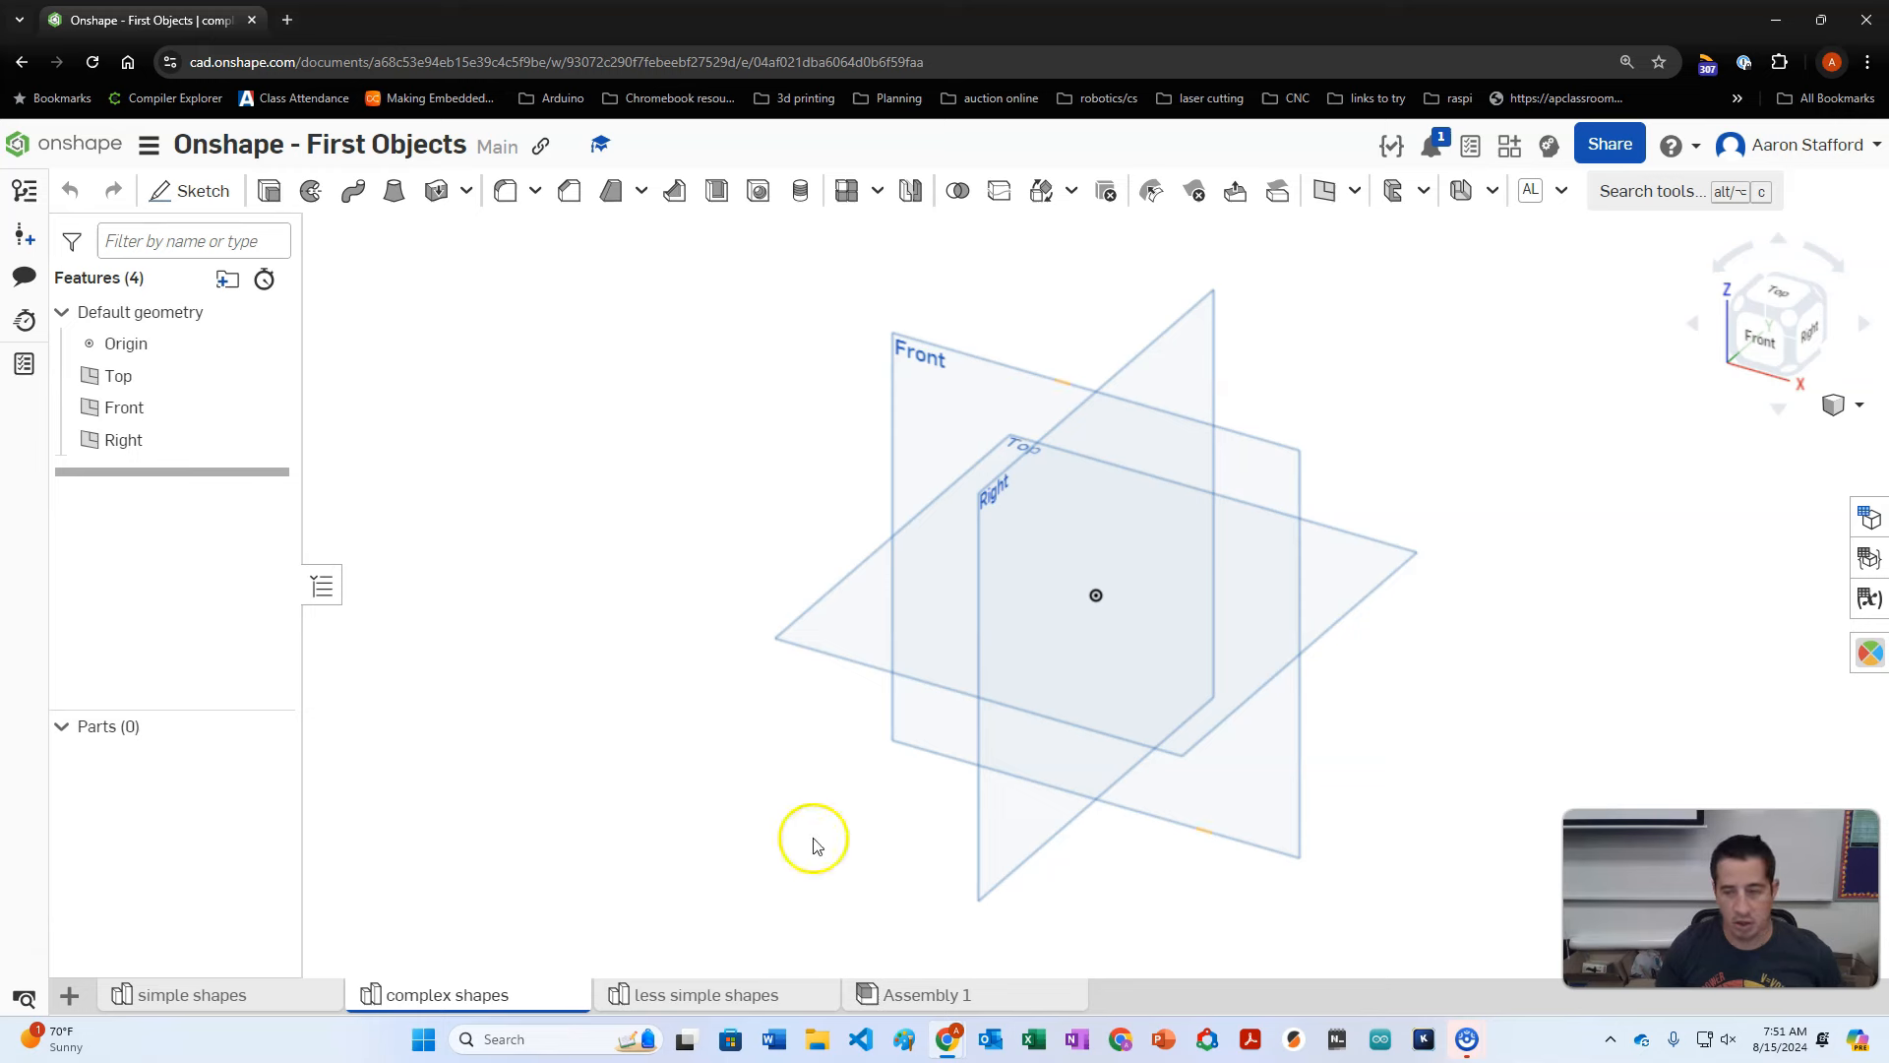
# Step: Review the document's part studios in order: "simple shapes", "complex shapes" and "less simple shapes", leaving the last one open
pyautogui.click(315, 992)
pyautogui.click(426, 992)
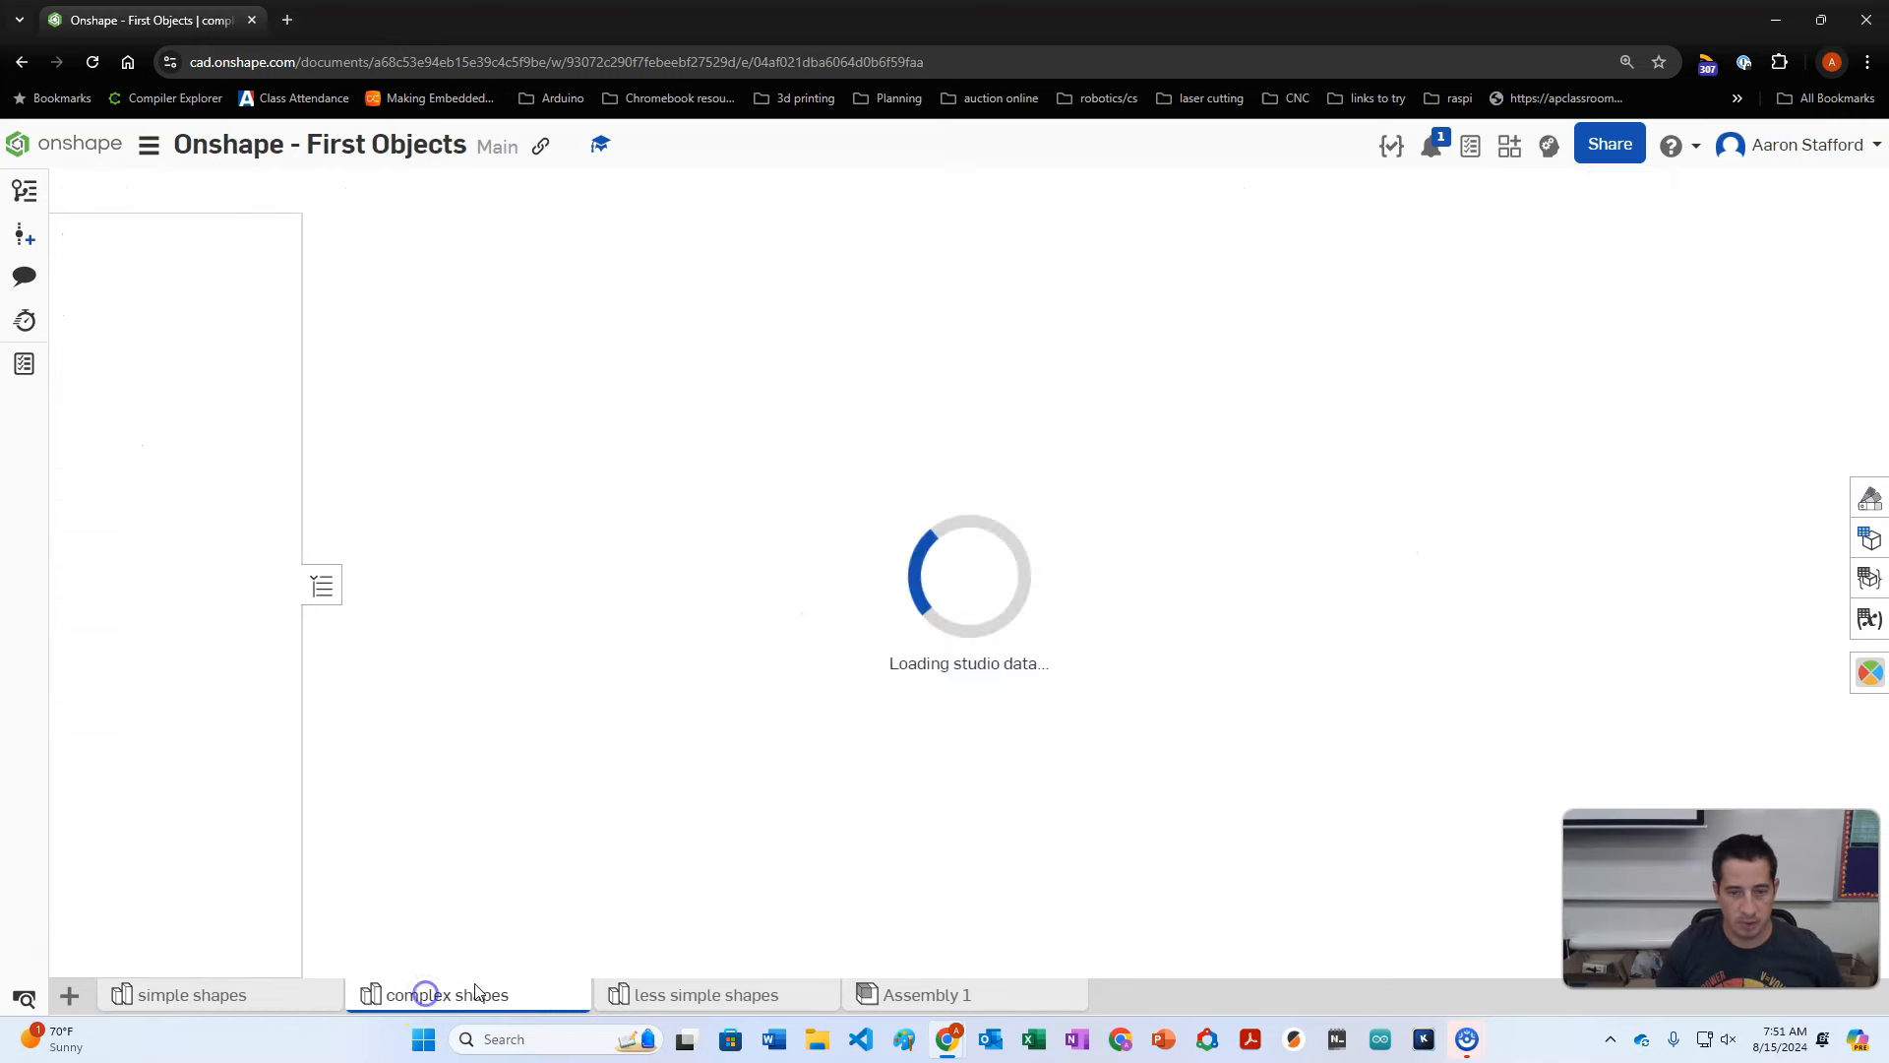
pyautogui.click(638, 997)
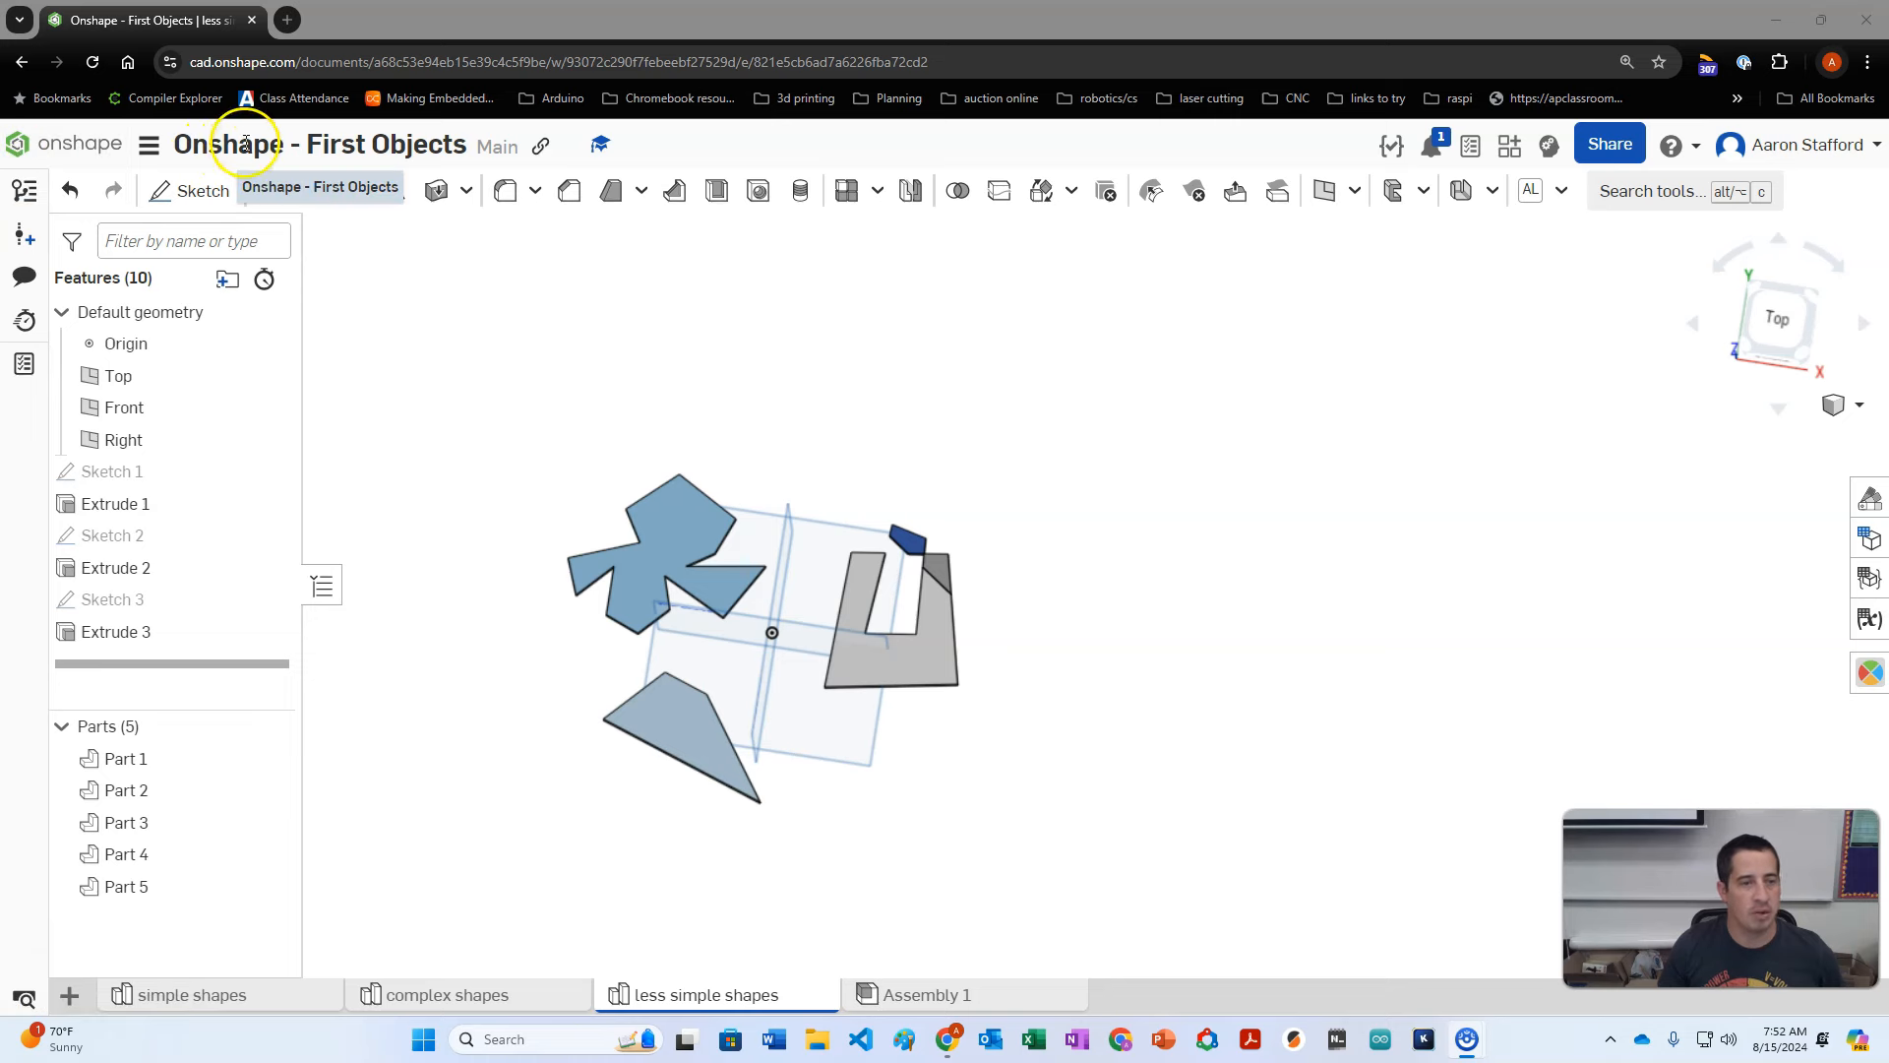
# Step: Turn on link sharing for the "Onshape - First Objects" document without export permission and copy the document link to the clipboard
pyautogui.click(1600, 149)
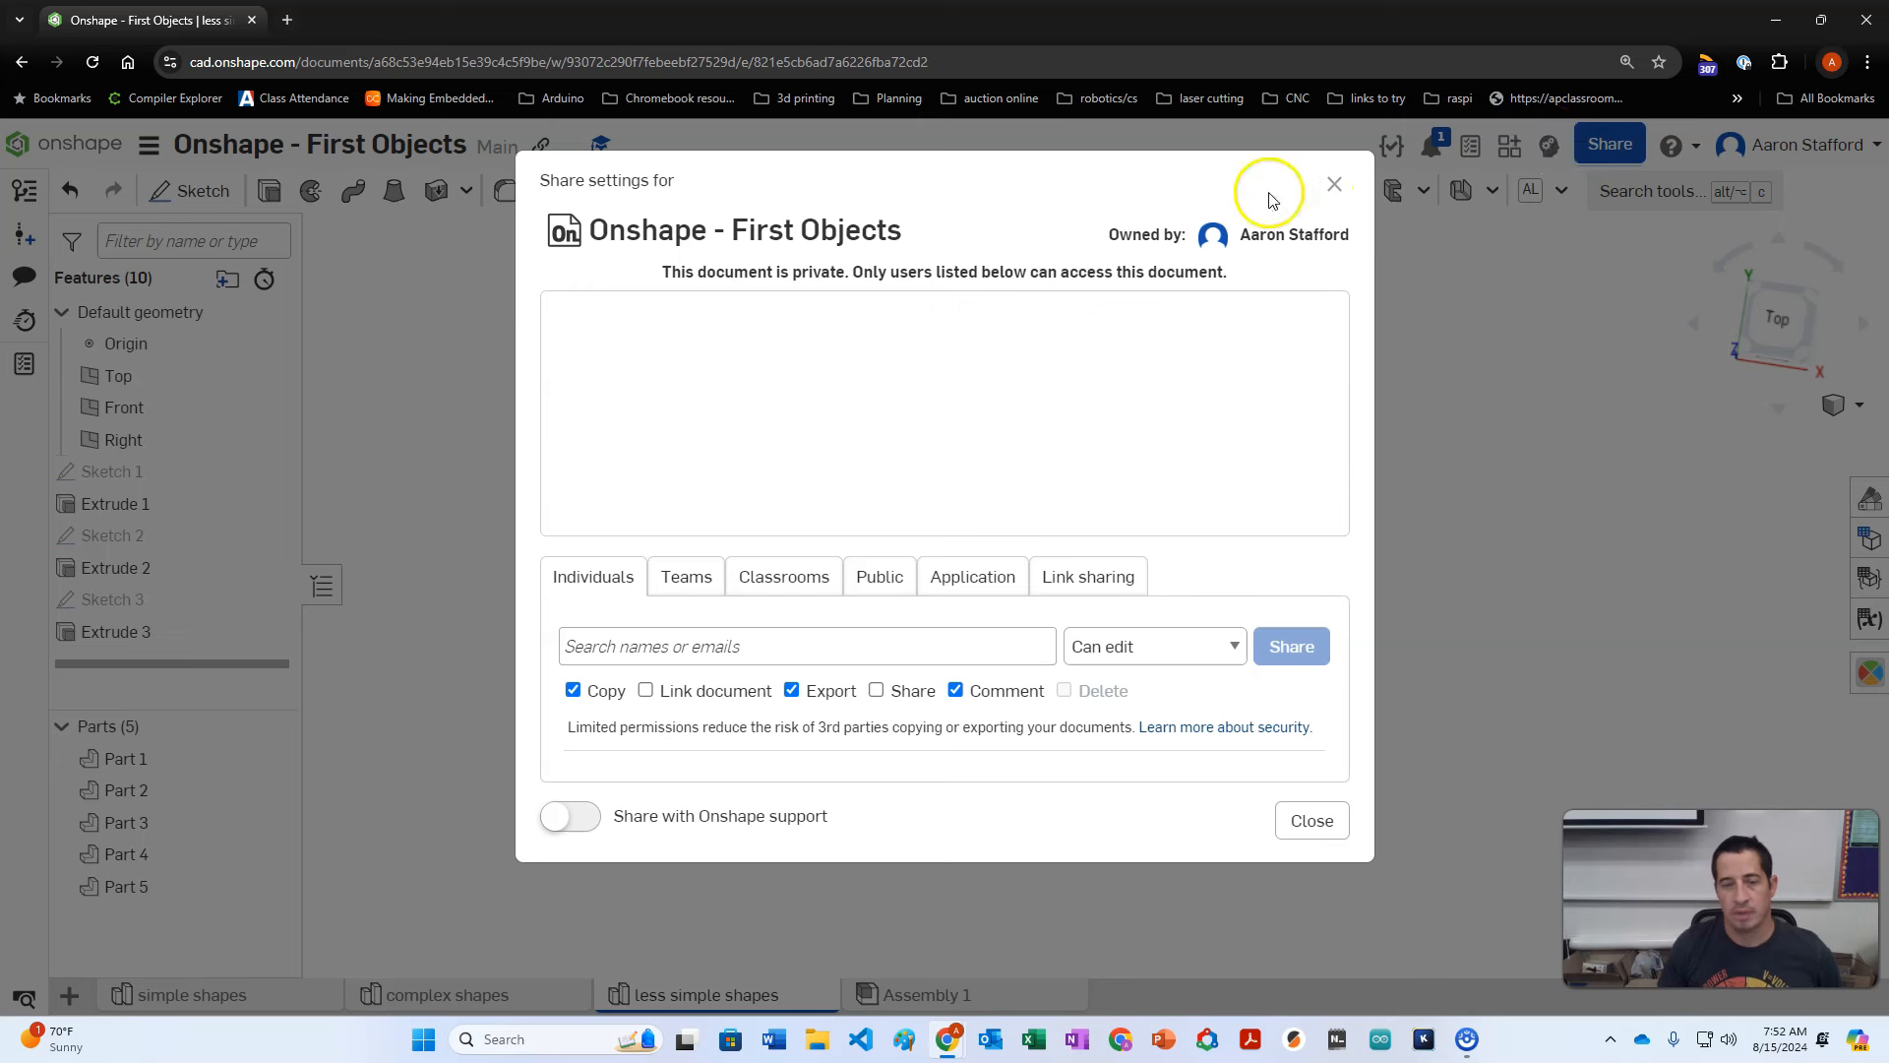
pyautogui.click(1077, 578)
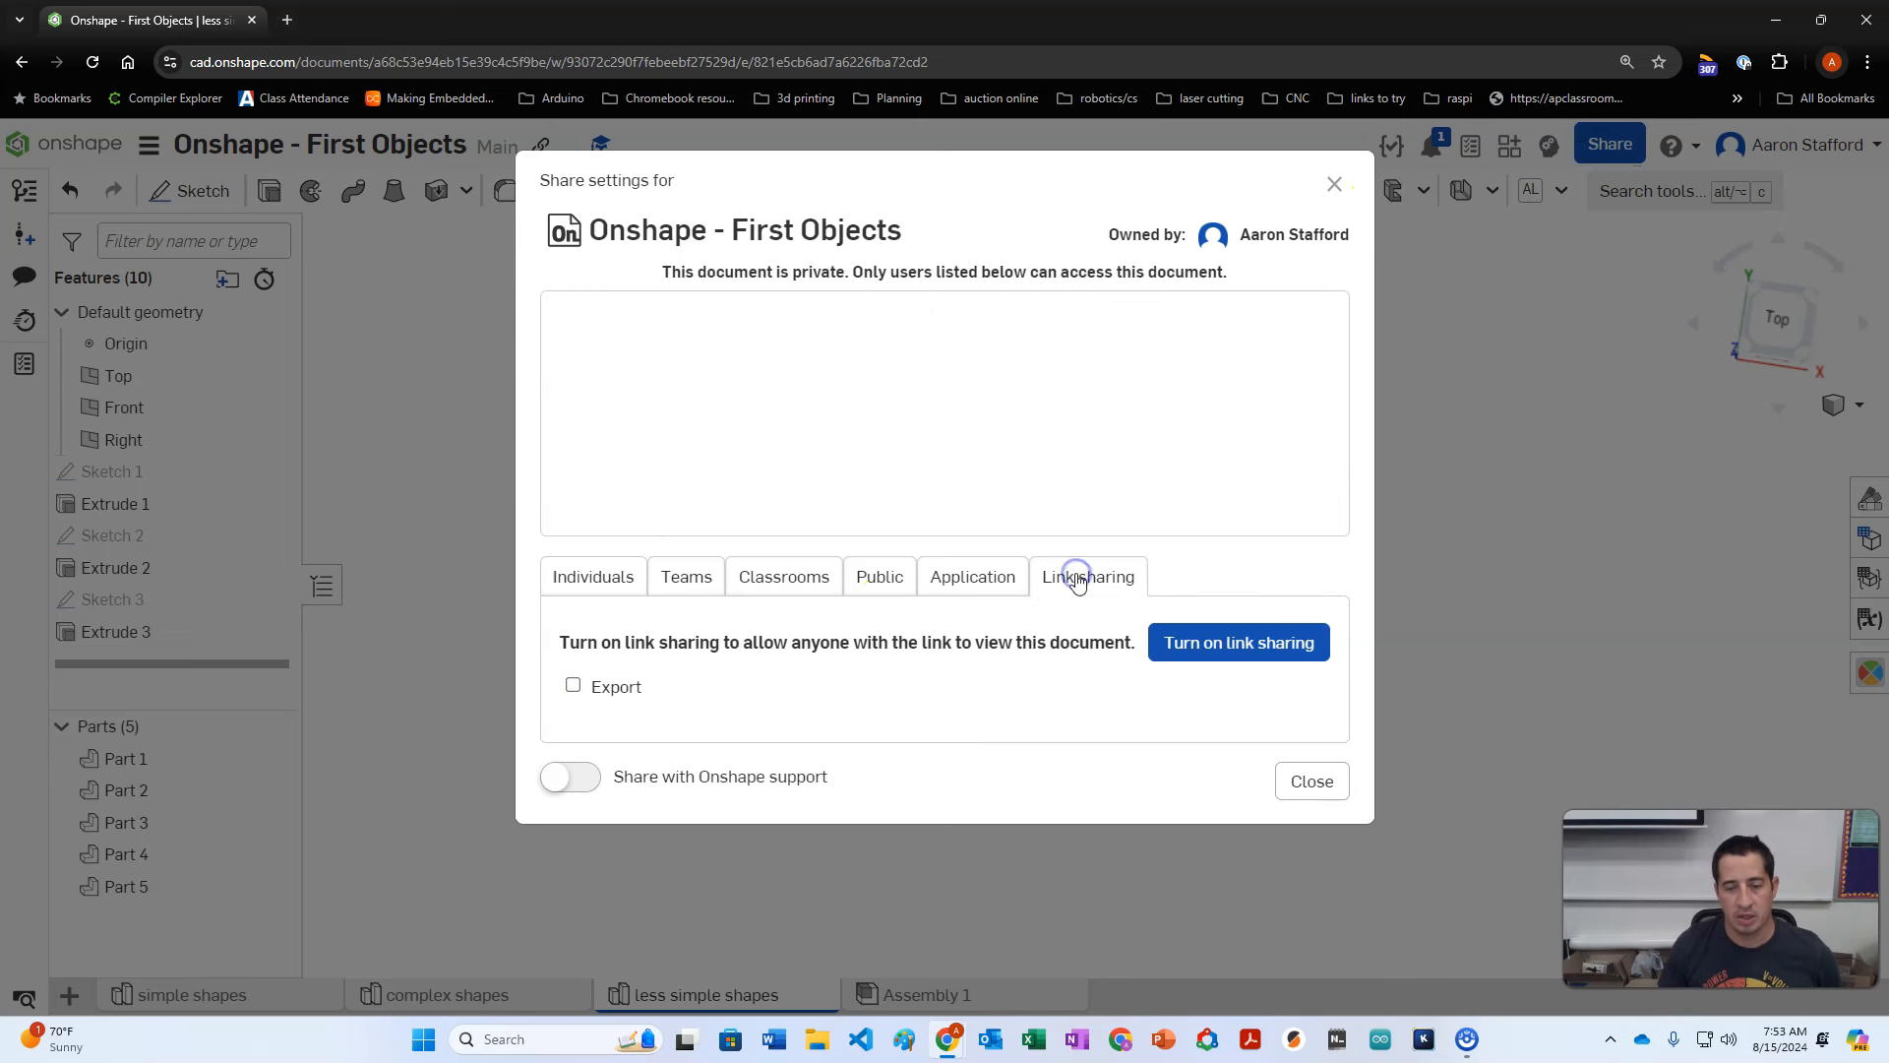
pyautogui.click(1274, 645)
pyautogui.click(1247, 669)
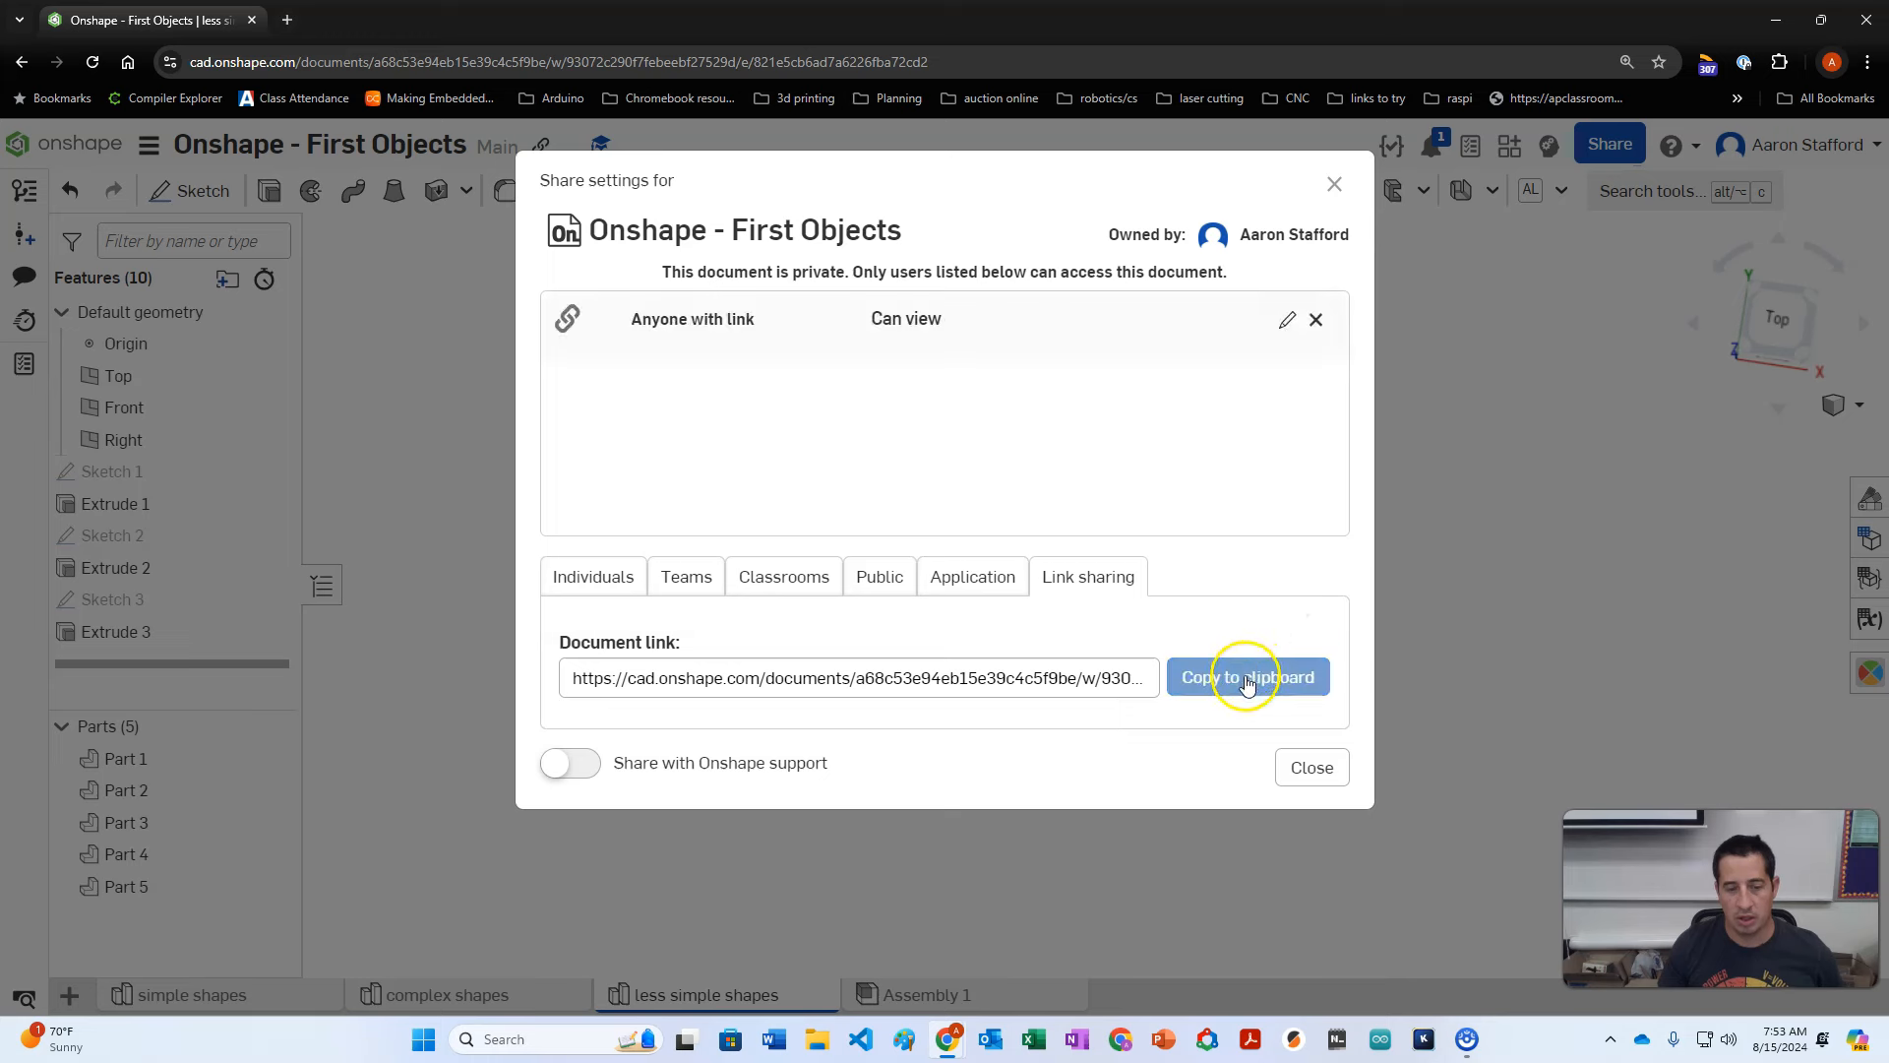